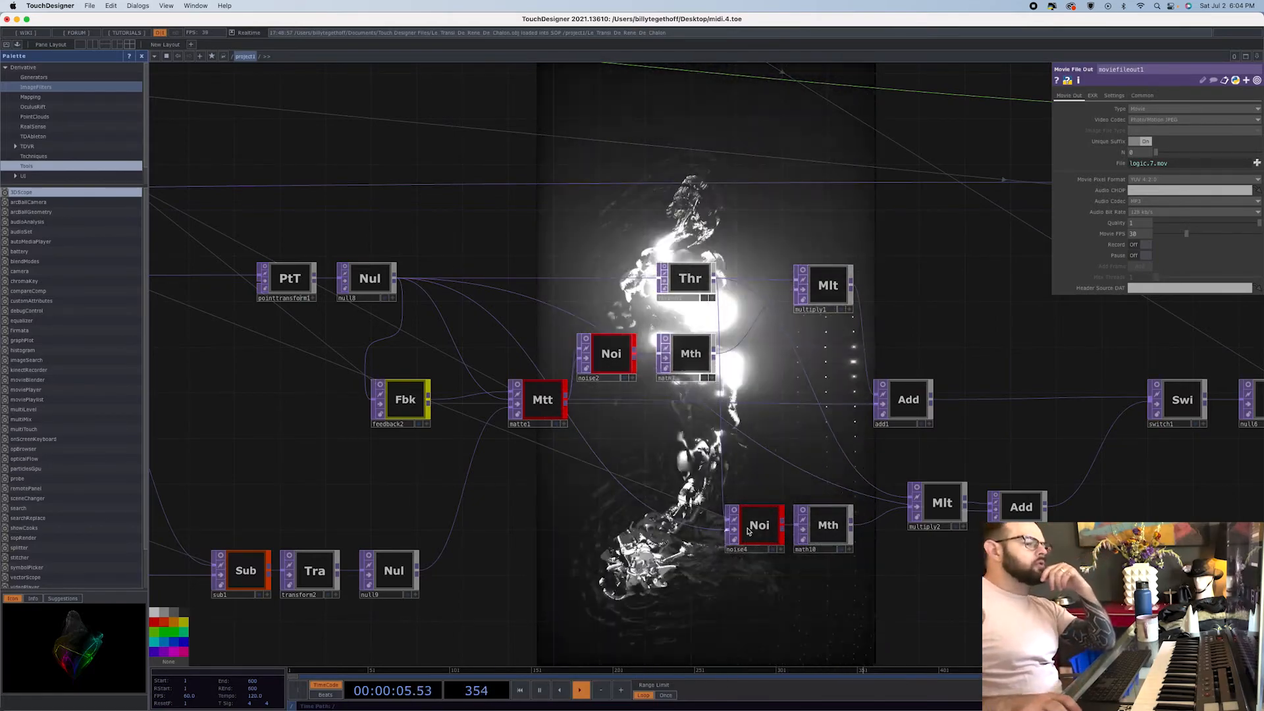
- Switch to Chrome and expand the description of the YouTube video "Point Clouds in TouchDesigner099 Part3 - Napoleon dissolved"
{"action": "scroll", "coordinate": [748, 429], "scroll_direction": "down", "scroll_amount": 2}
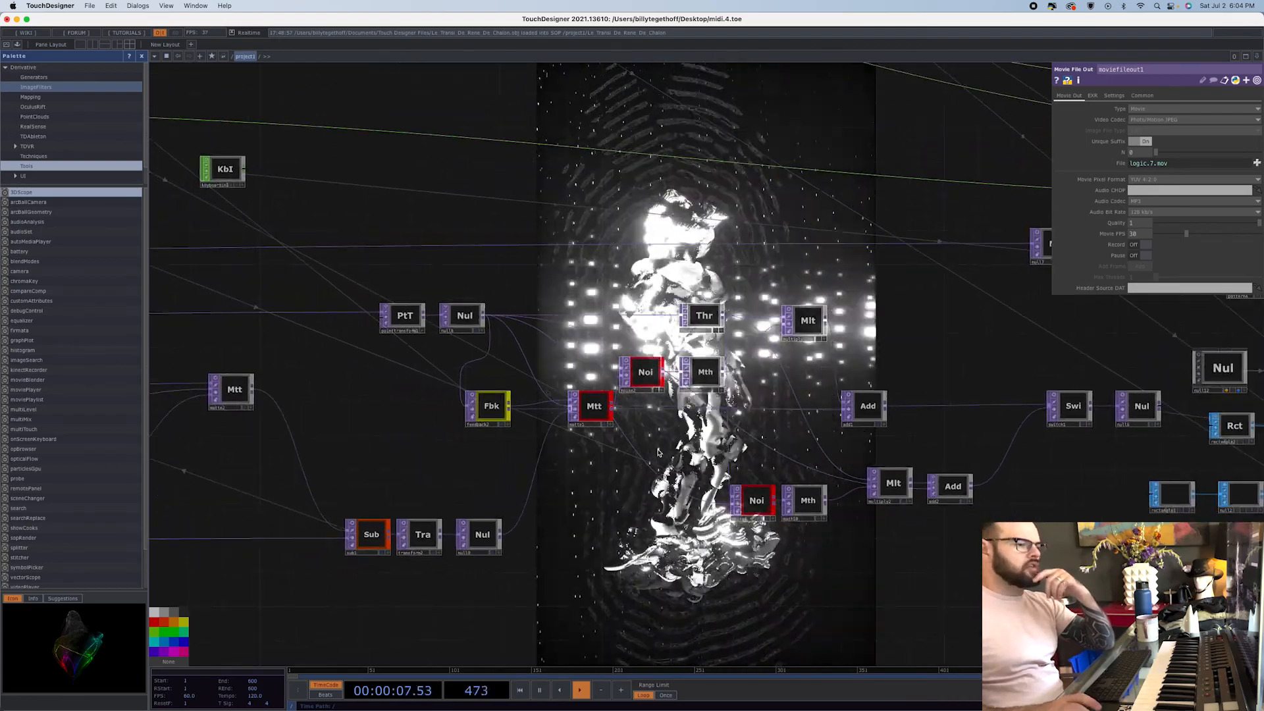
{"action": "scroll", "coordinate": [663, 454], "scroll_direction": "down", "scroll_amount": 2}
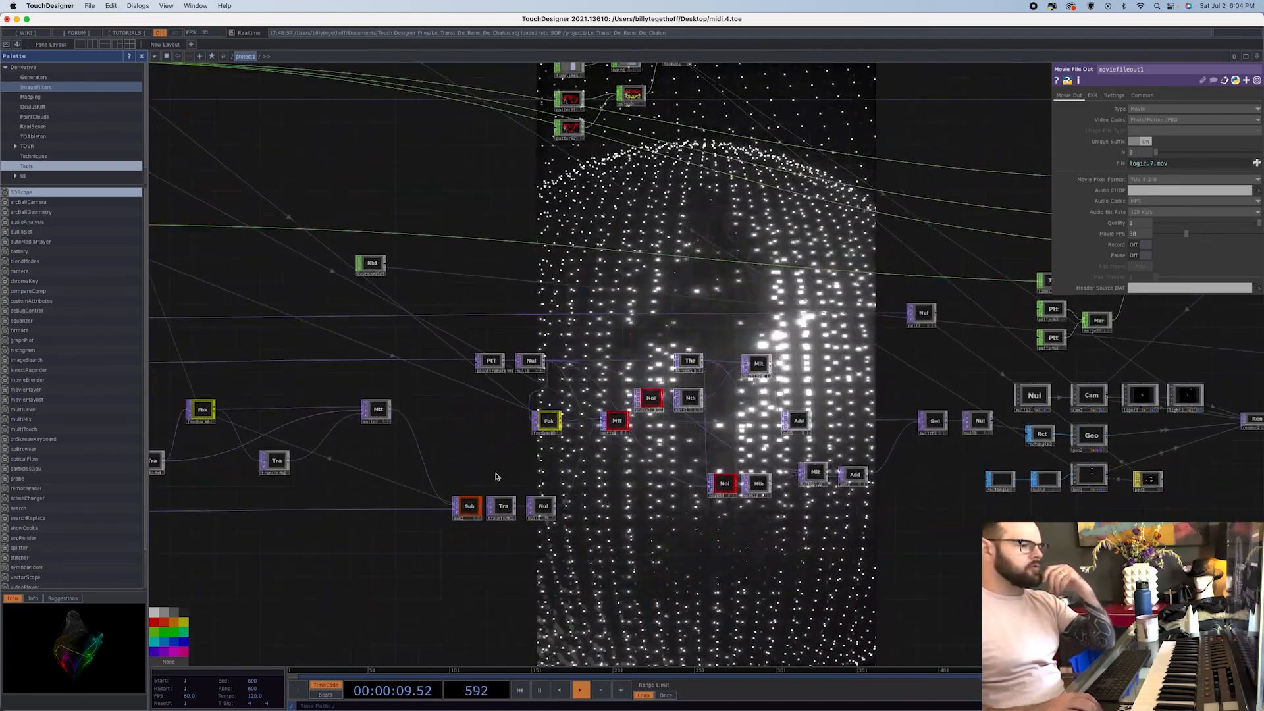
{"action": "scroll", "coordinate": [514, 451], "scroll_direction": "down", "scroll_amount": 5}
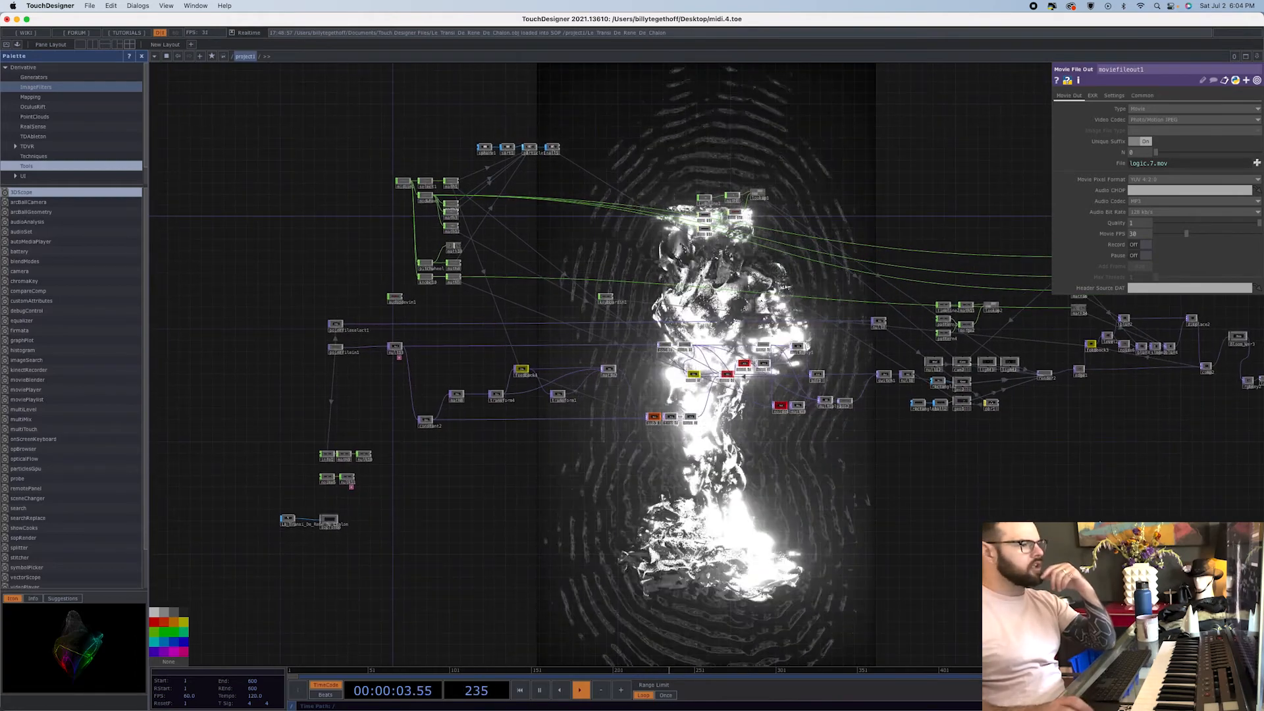
{"action": "scroll", "coordinate": [784, 508], "scroll_direction": "down", "scroll_amount": 3}
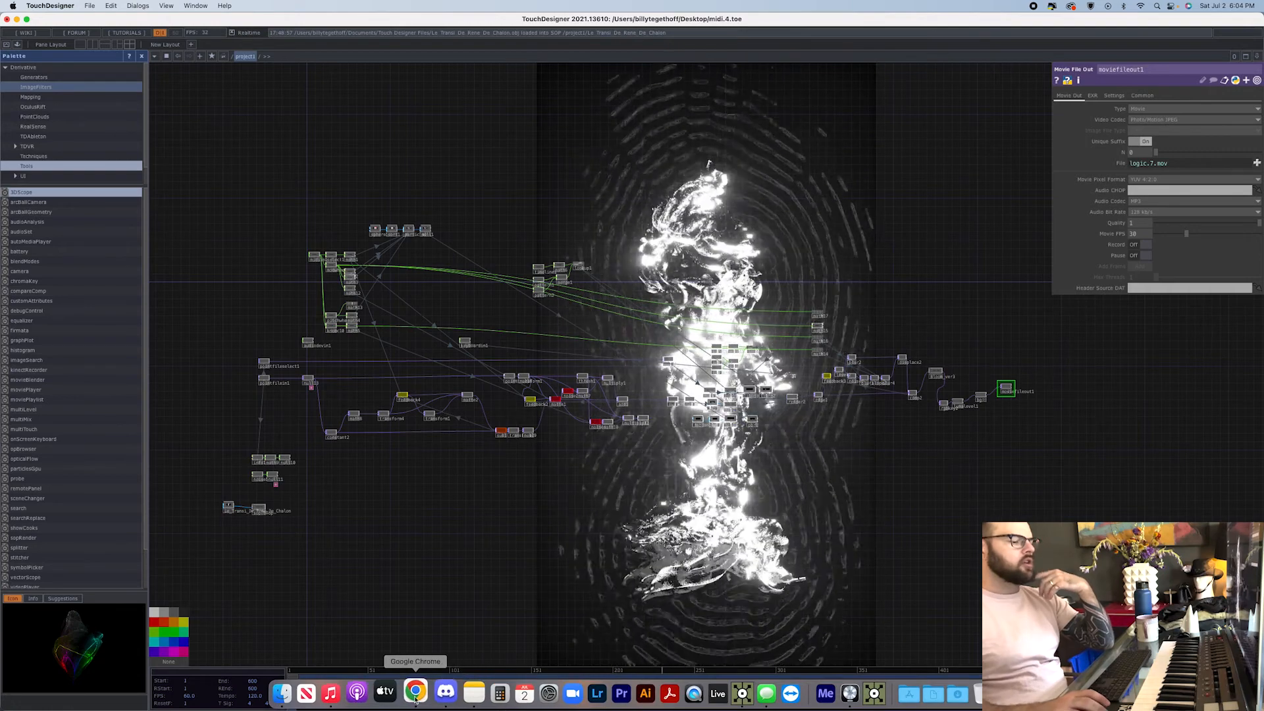
{"action": "left_click", "coordinate": [416, 692]}
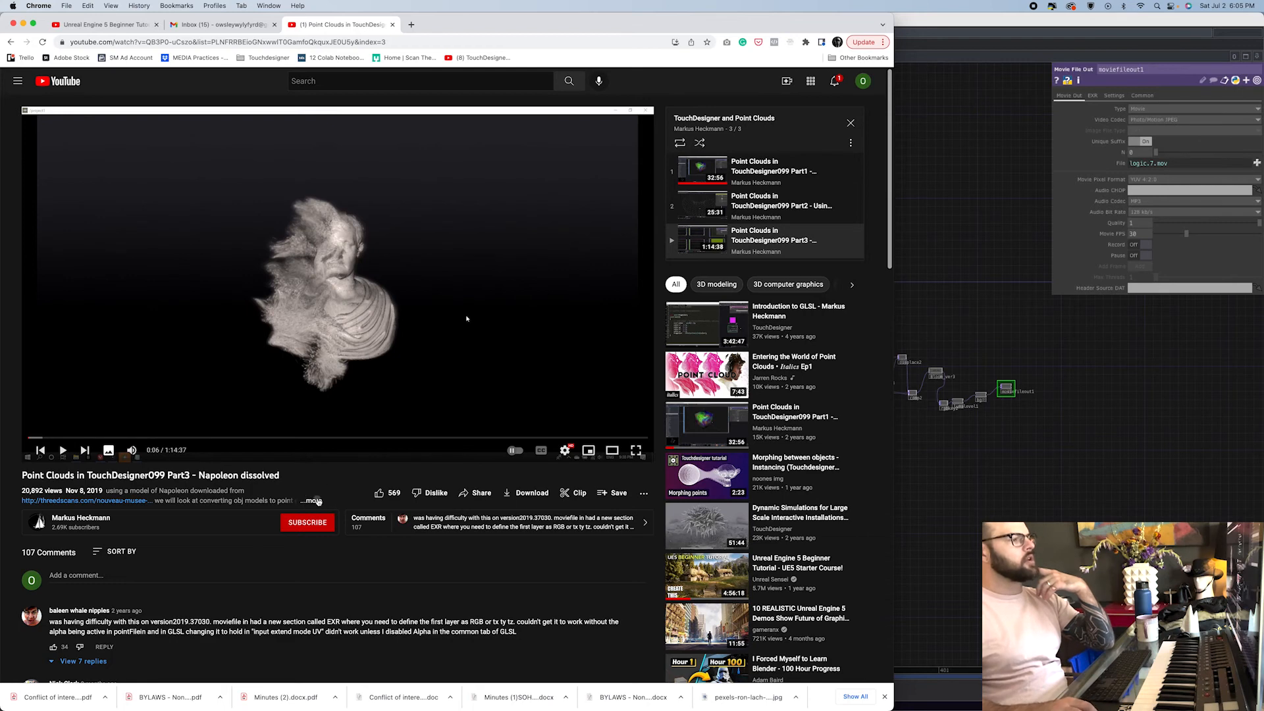
{"action": "left_click", "coordinate": [313, 501]}
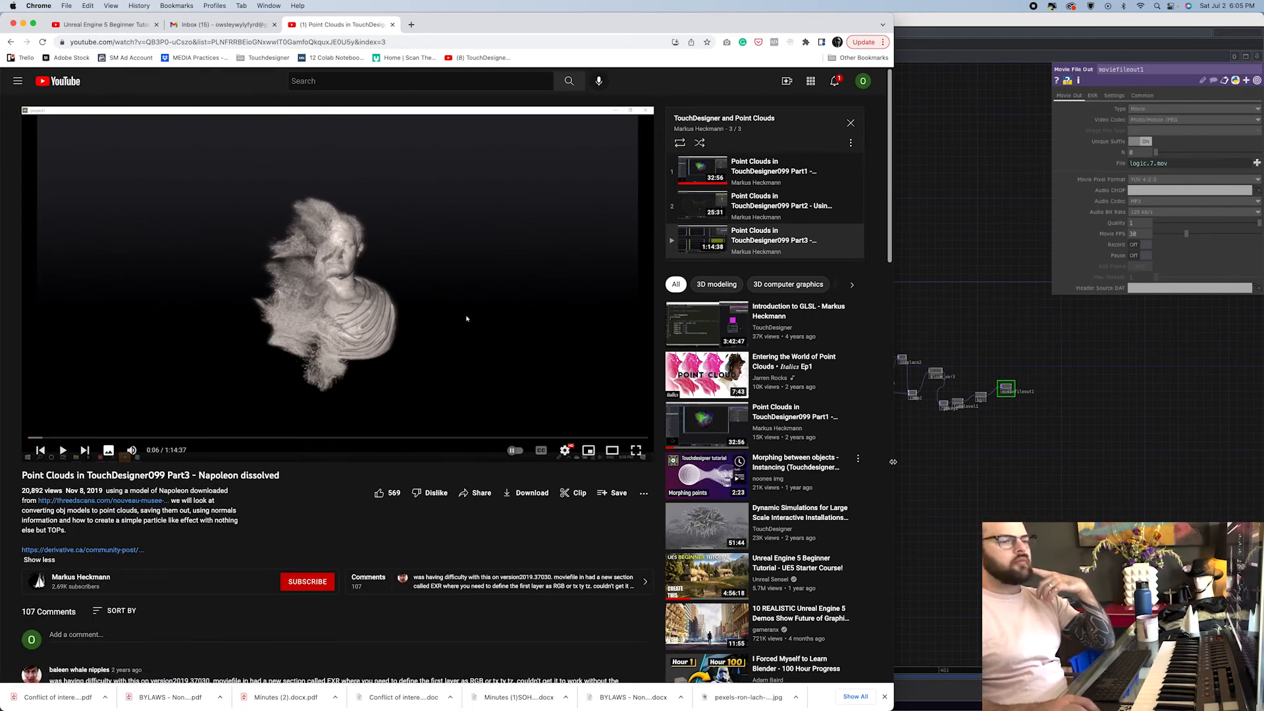
- Return to TouchDesigner and inspect the parameters of the MIDI In operator that feeds the control network
{"action": "left_click", "coordinate": [942, 474]}
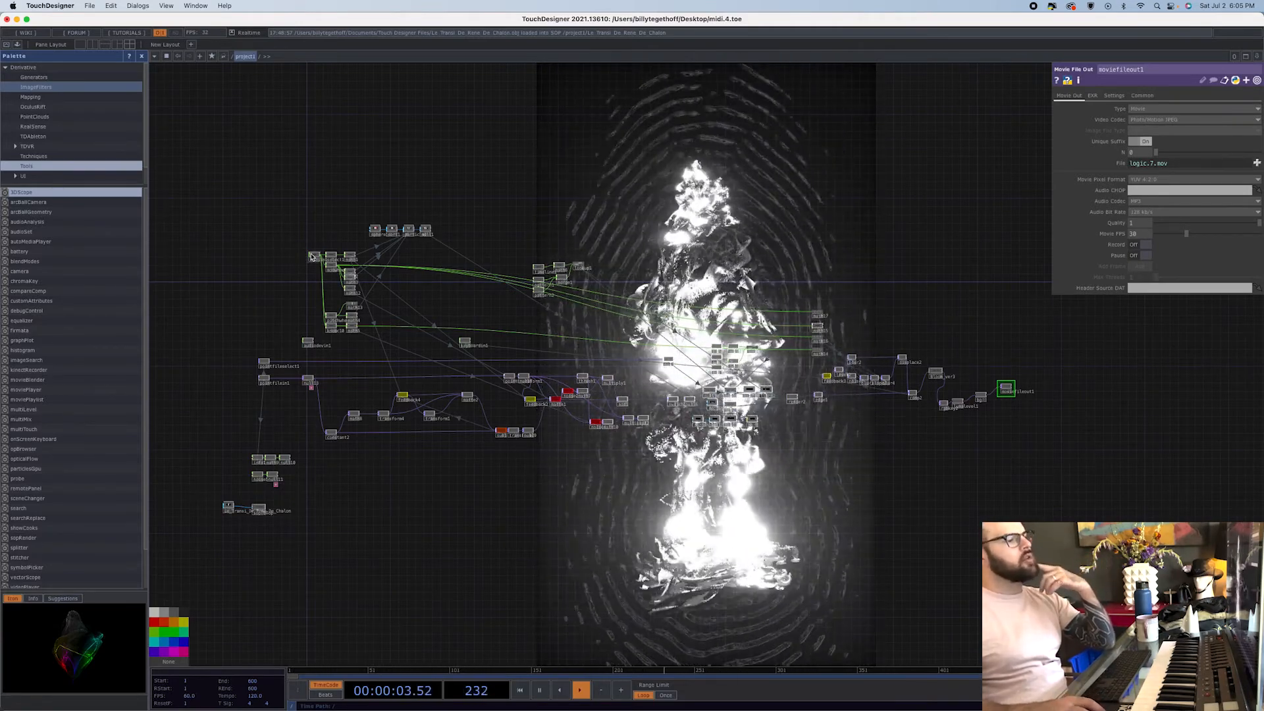
{"action": "scroll", "coordinate": [311, 258], "scroll_direction": "up", "scroll_amount": 10}
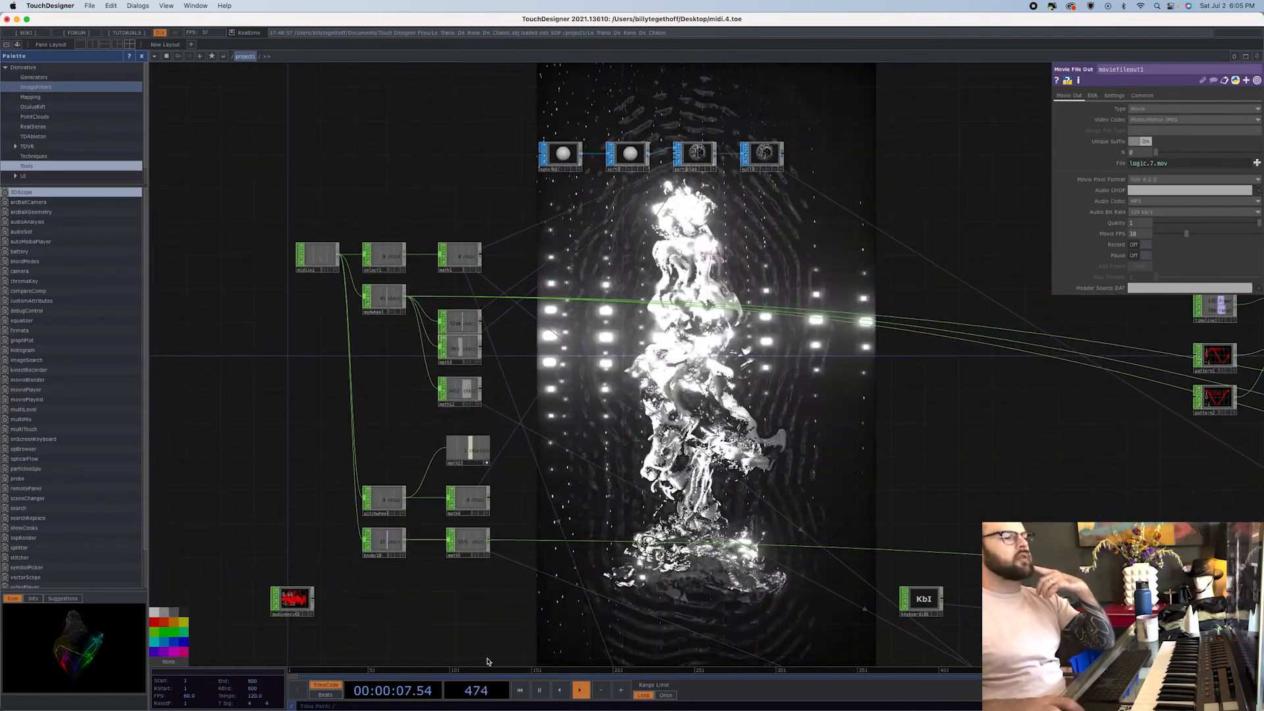
{"action": "left_click", "coordinate": [315, 263]}
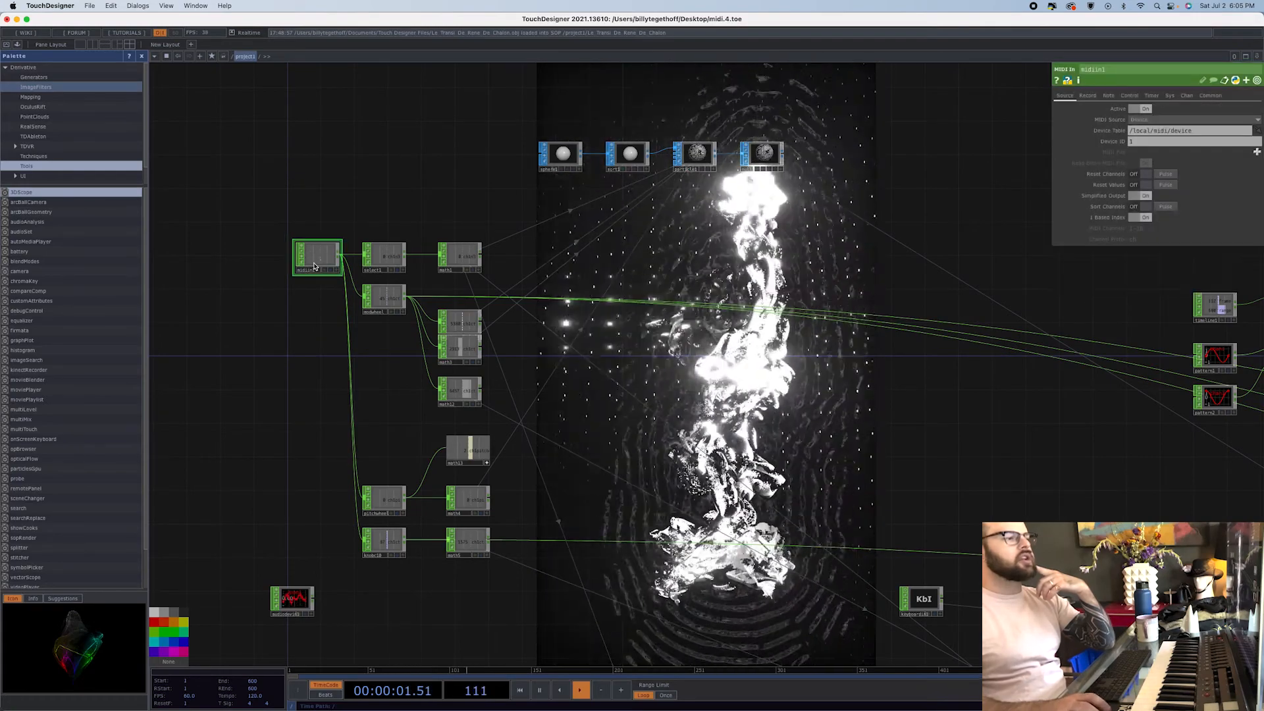
{"action": "scroll", "coordinate": [285, 340], "scroll_direction": "down", "scroll_amount": 3}
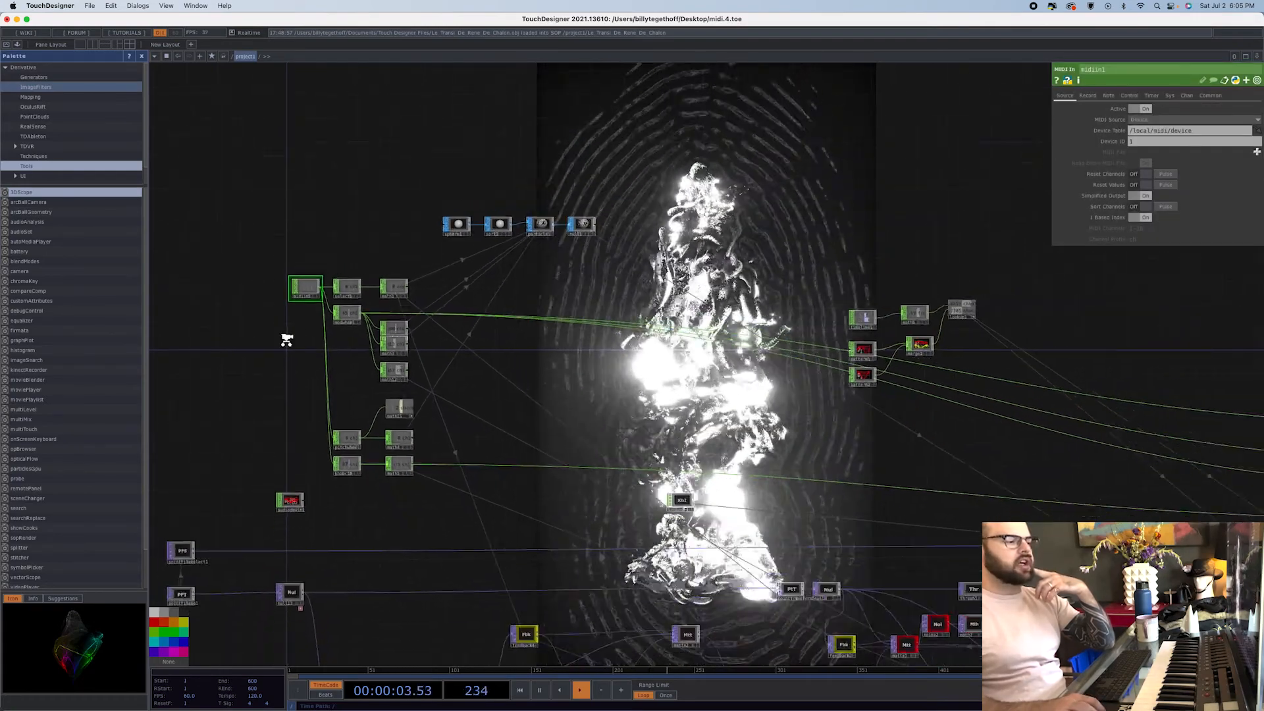
{"action": "scroll", "coordinate": [284, 337], "scroll_direction": "down", "scroll_amount": 5}
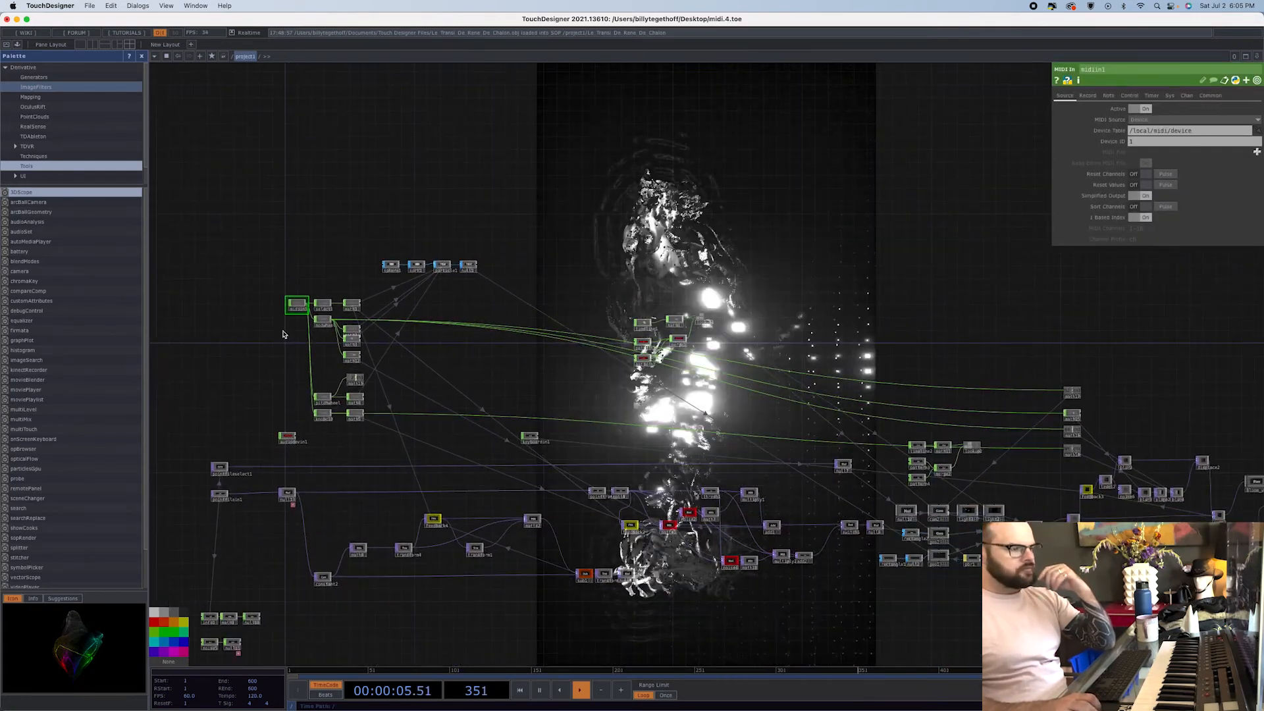
{"action": "scroll", "coordinate": [283, 332], "scroll_direction": "down", "scroll_amount": 1}
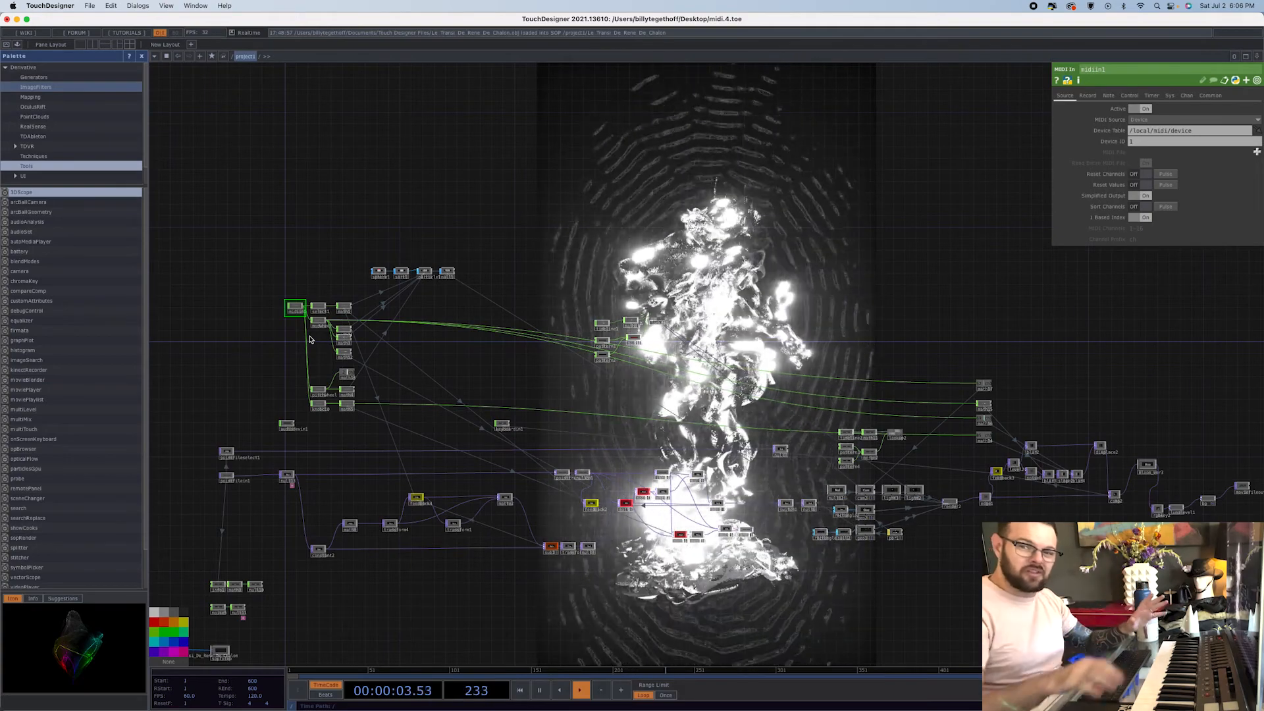
- Switch to Logic Pro and close the floating ES2 synthesizer window
{"action": "mouse_move", "coordinate": [407, 697]}
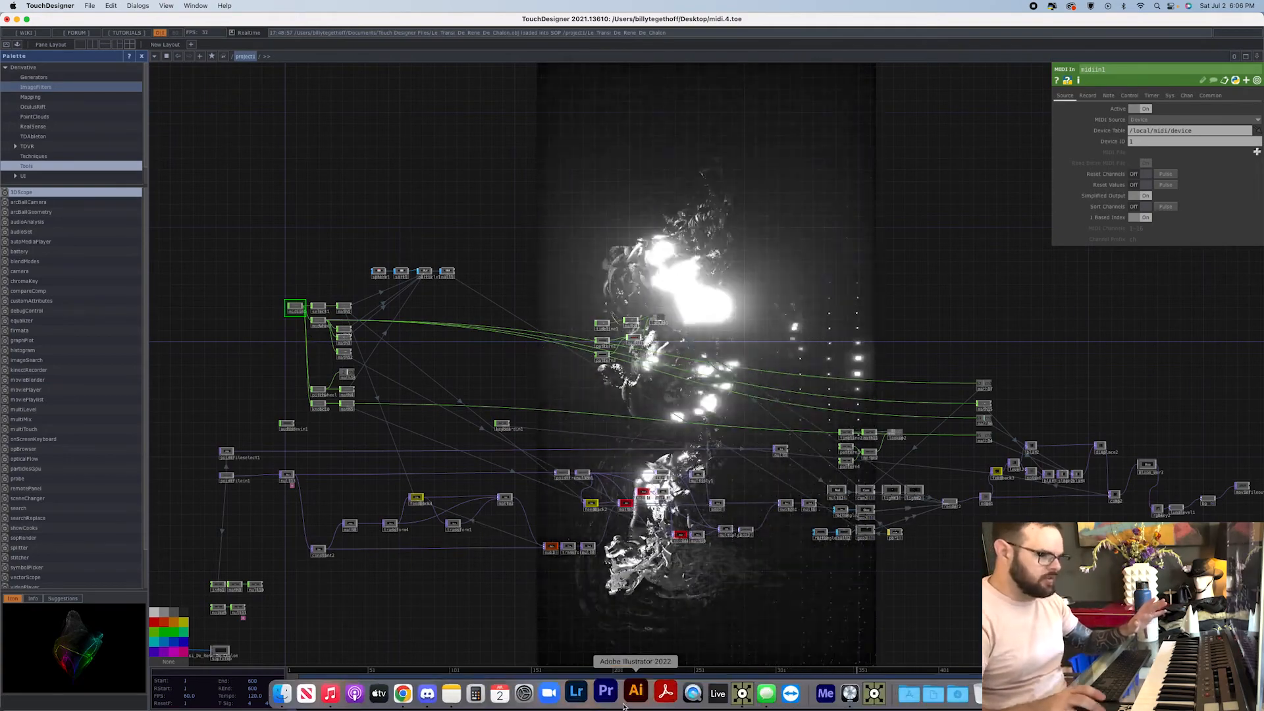
{"action": "left_click", "coordinate": [844, 697]}
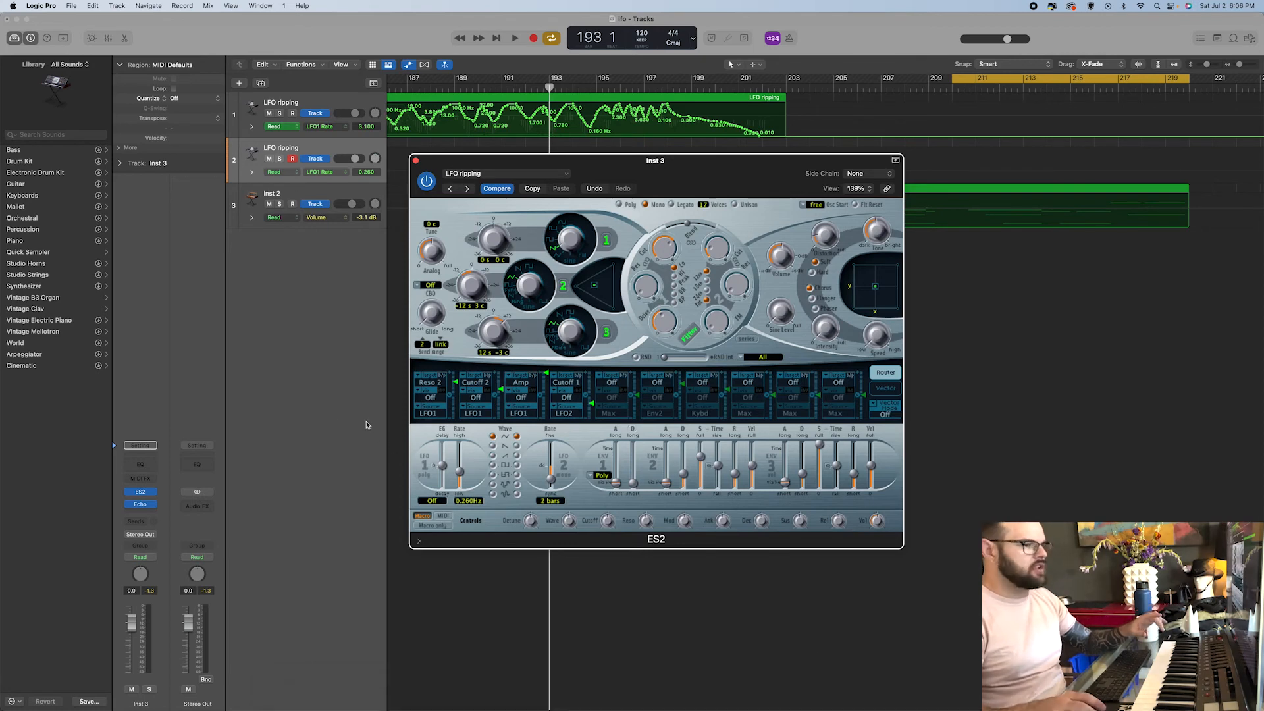
{"action": "left_click", "coordinate": [416, 161]}
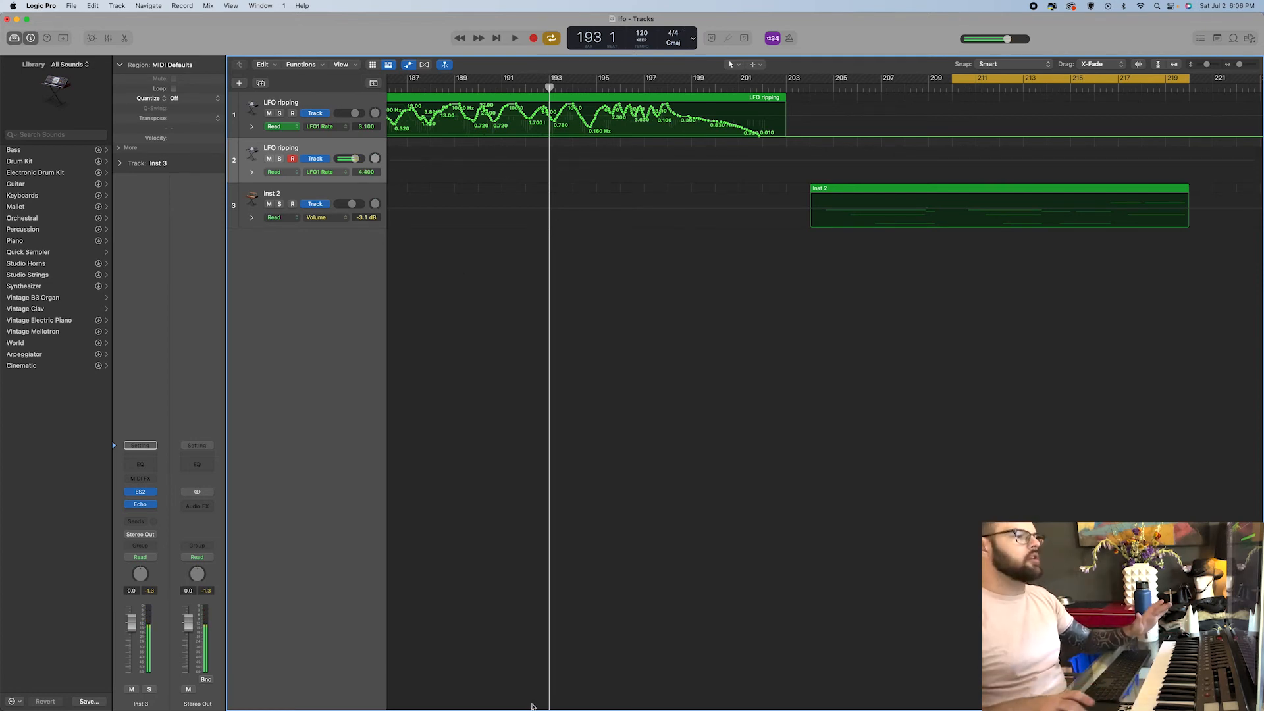
- Return to TouchDesigner and inspect the sphere, sort, particle and null operators of the particle geometry chain one after another
{"action": "mouse_move", "coordinate": [598, 699]}
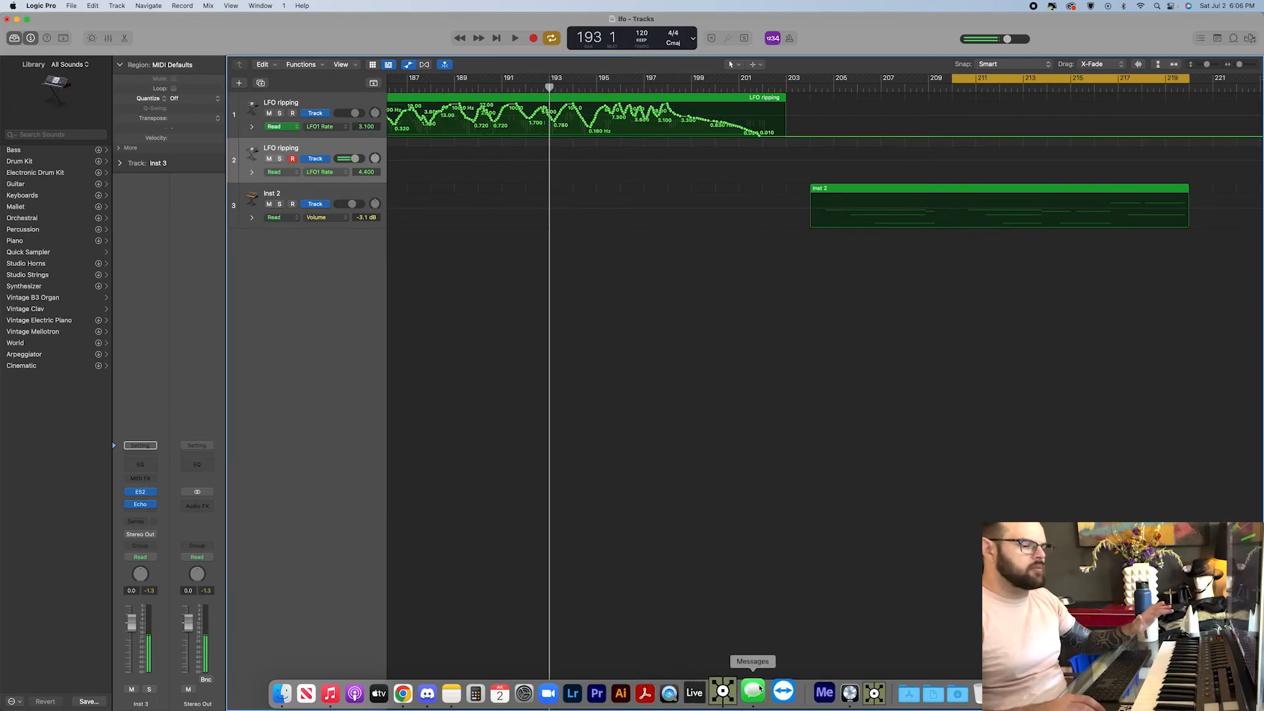
{"action": "left_click", "coordinate": [737, 691]}
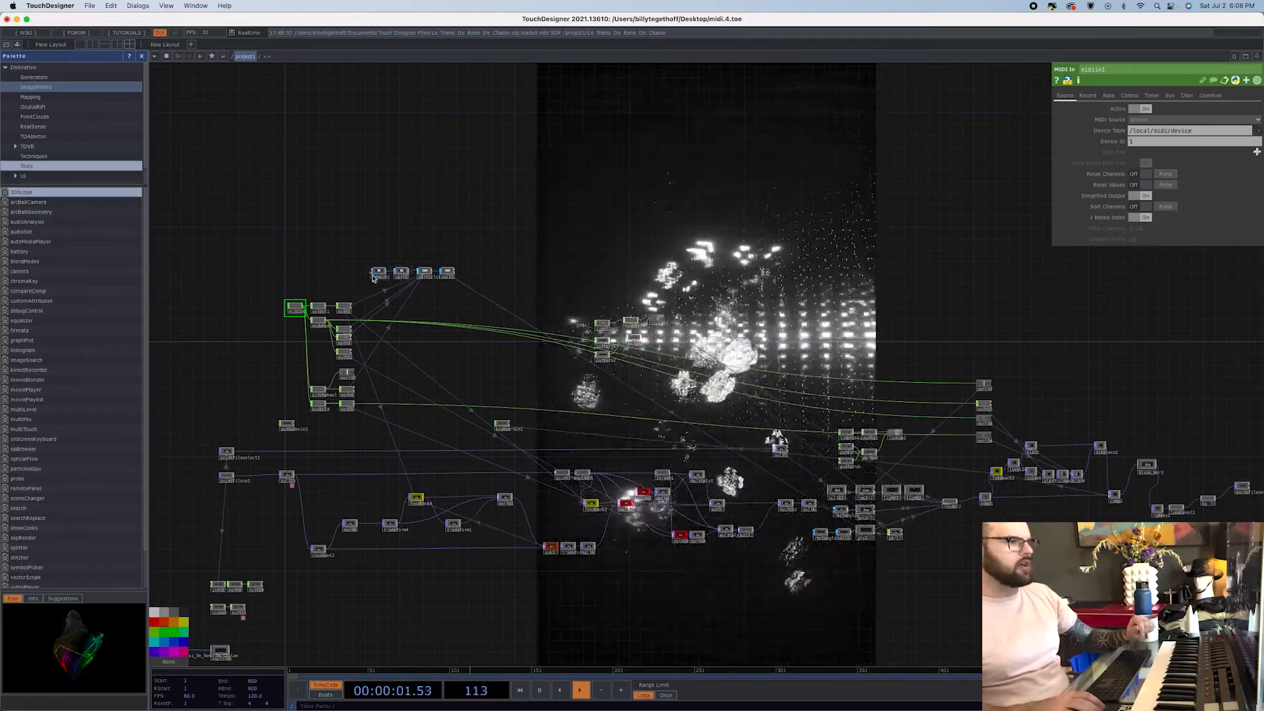
{"action": "scroll", "coordinate": [422, 240], "scroll_direction": "up", "scroll_amount": 2}
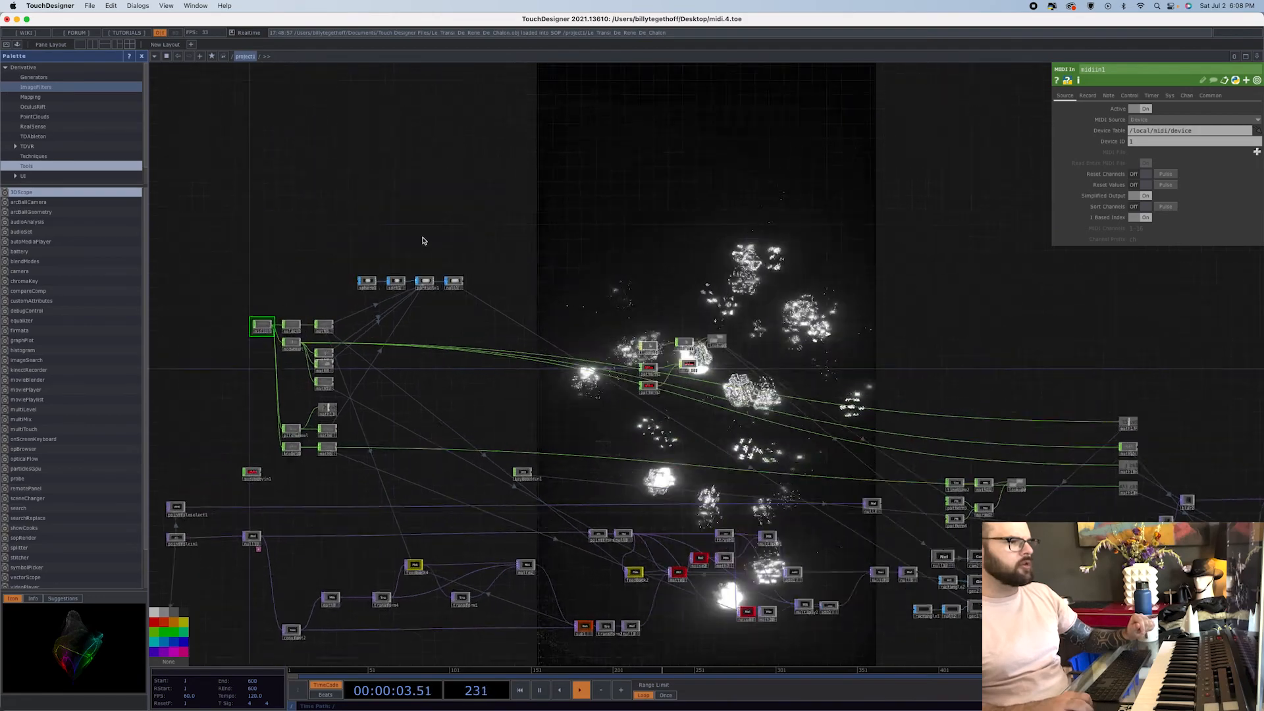
{"action": "scroll", "coordinate": [422, 240], "scroll_direction": "up", "scroll_amount": 8}
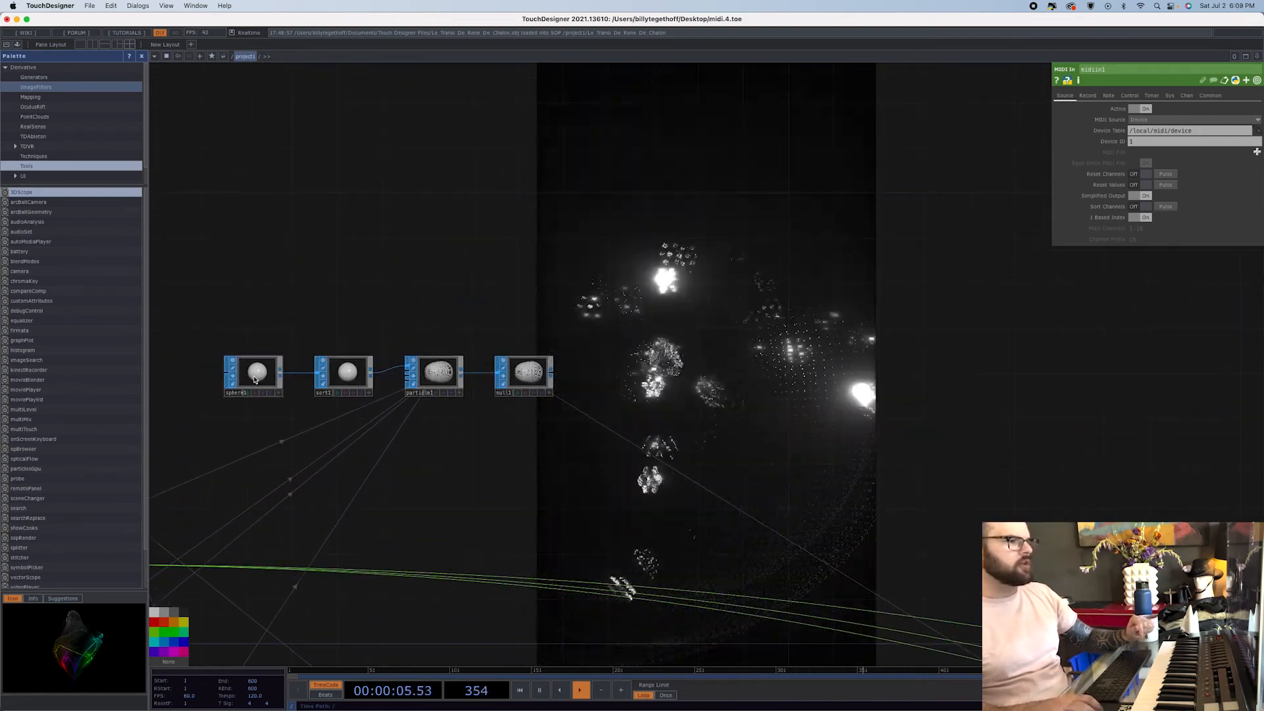
{"action": "left_click", "coordinate": [254, 380]}
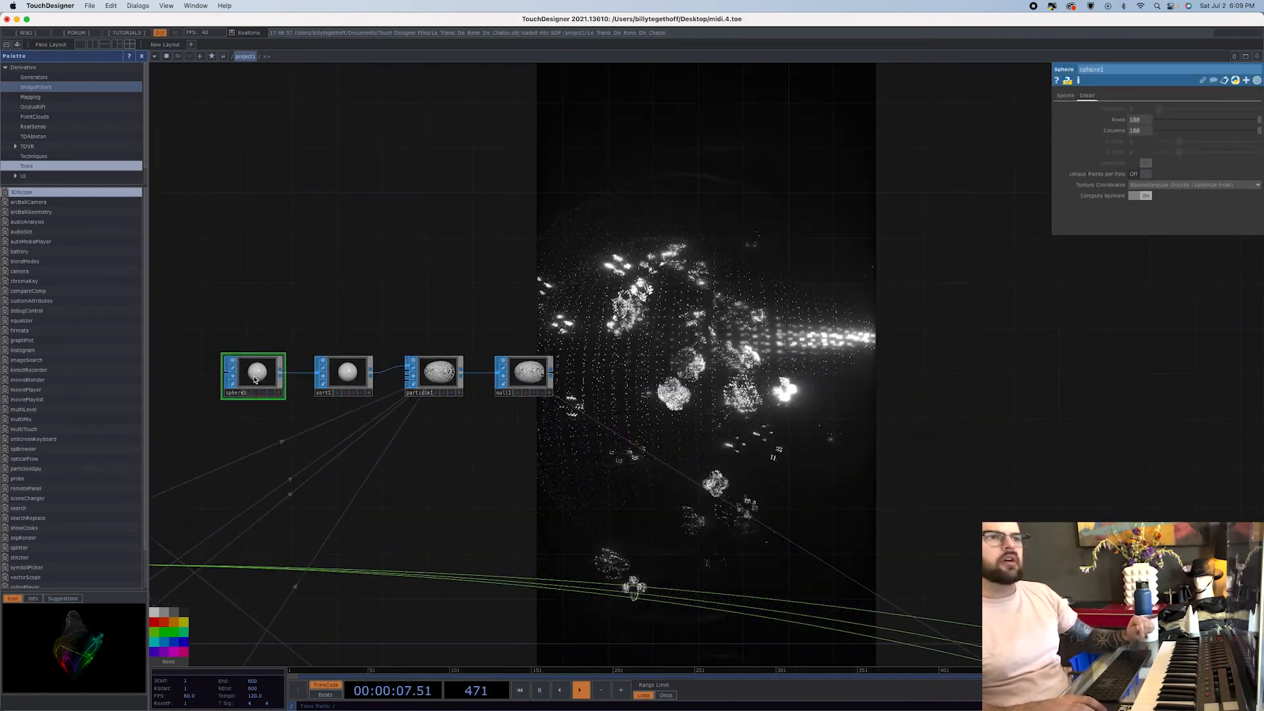
{"action": "left_click", "coordinate": [343, 378]}
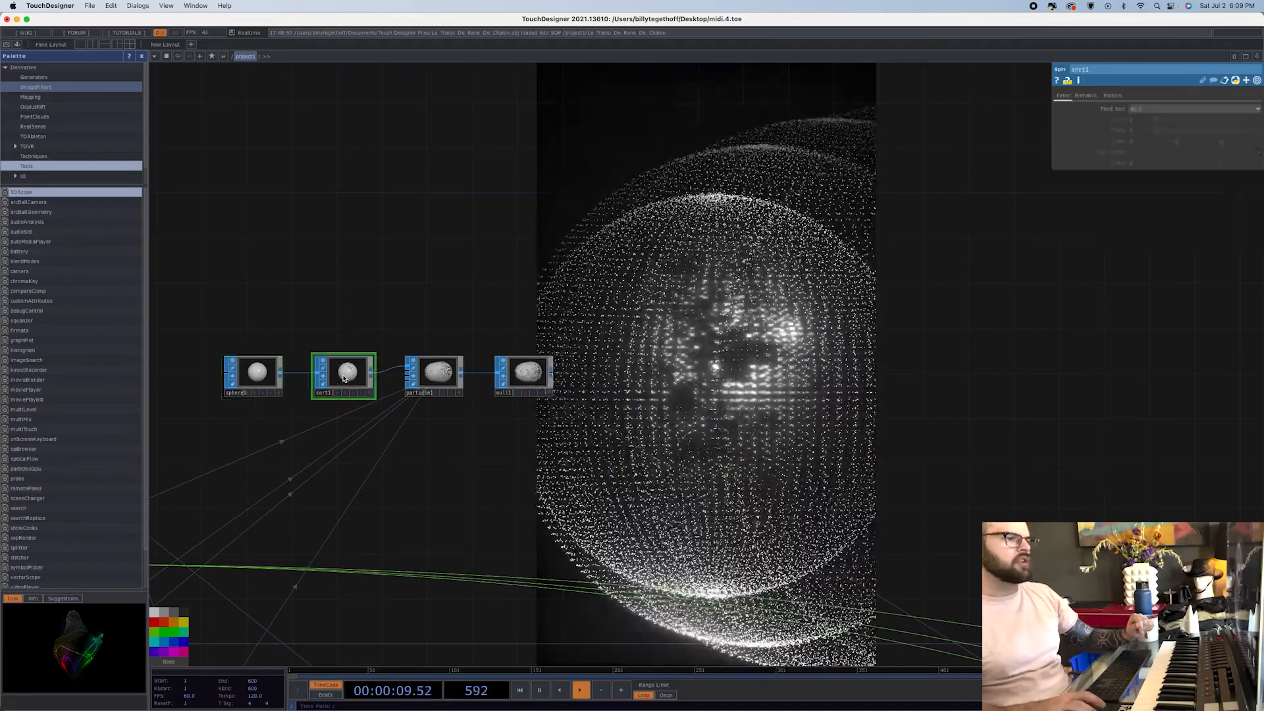
{"action": "left_click", "coordinate": [435, 373]}
{"action": "left_click", "coordinate": [530, 371]}
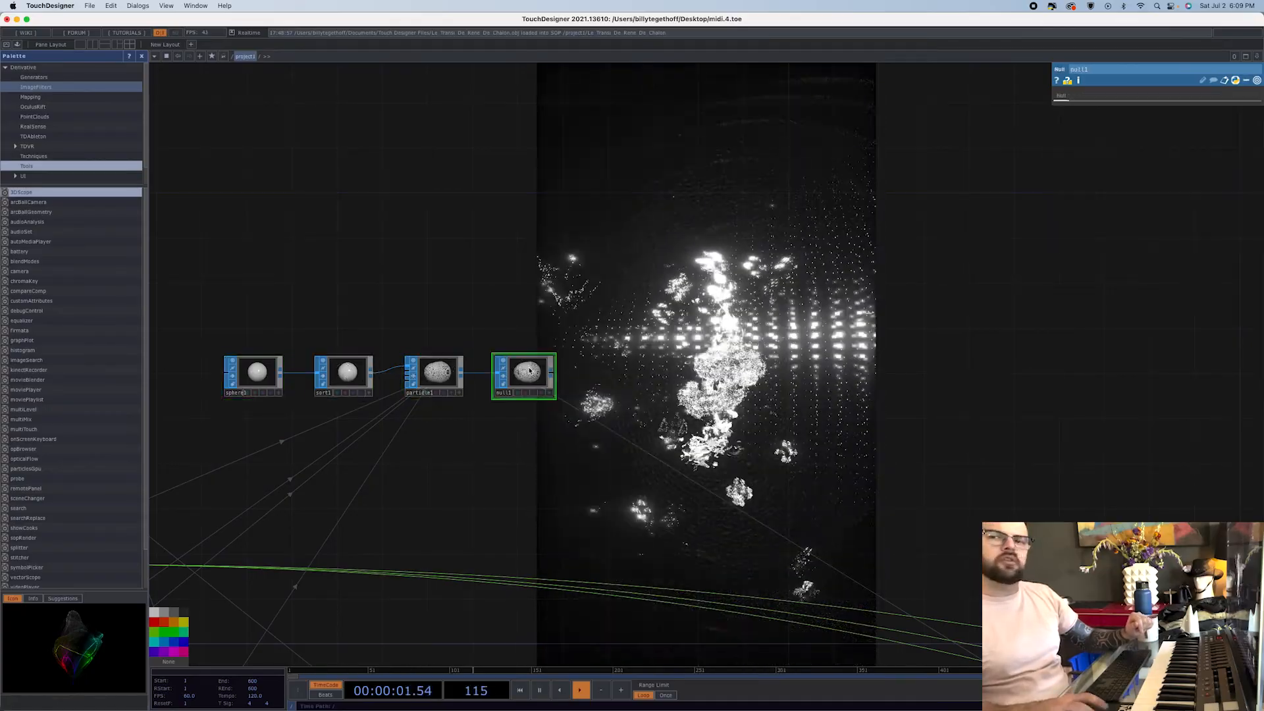
- Examine the particle operator's birth and life settings and its external force, wind and turbulence settings
{"action": "scroll", "coordinate": [537, 445], "scroll_direction": "down", "scroll_amount": 5}
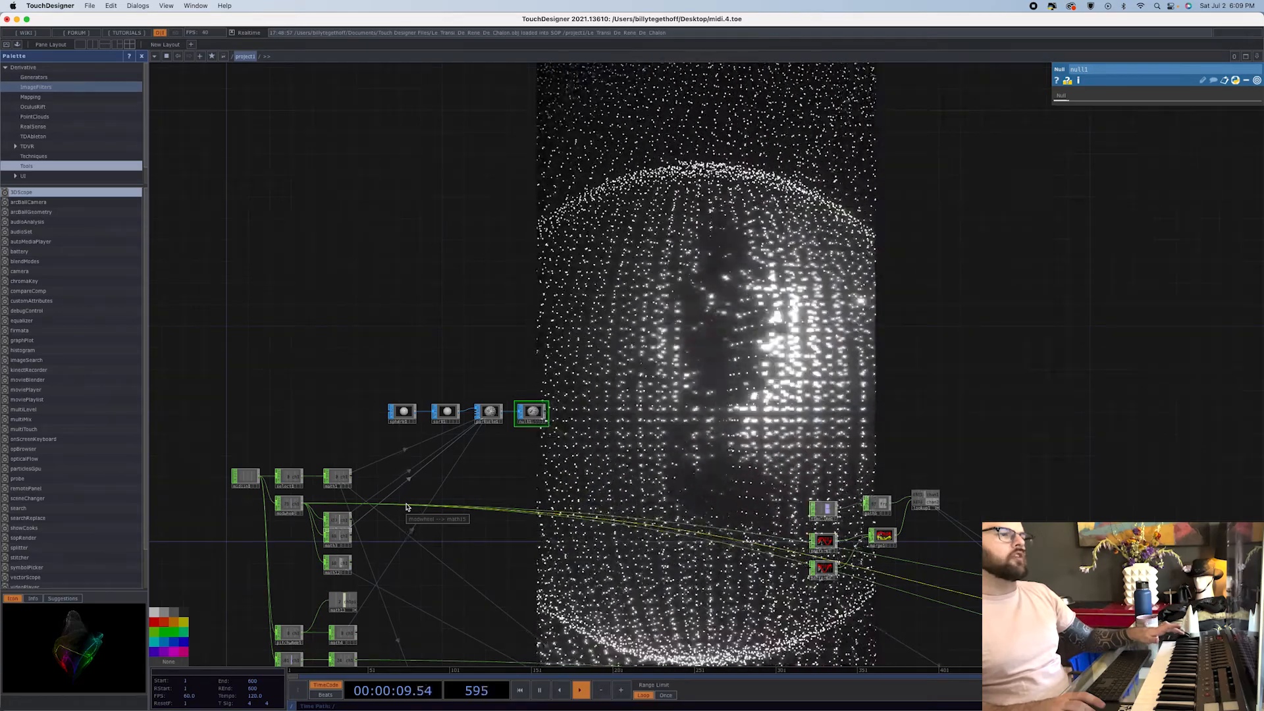
{"action": "left_click", "coordinate": [487, 413]}
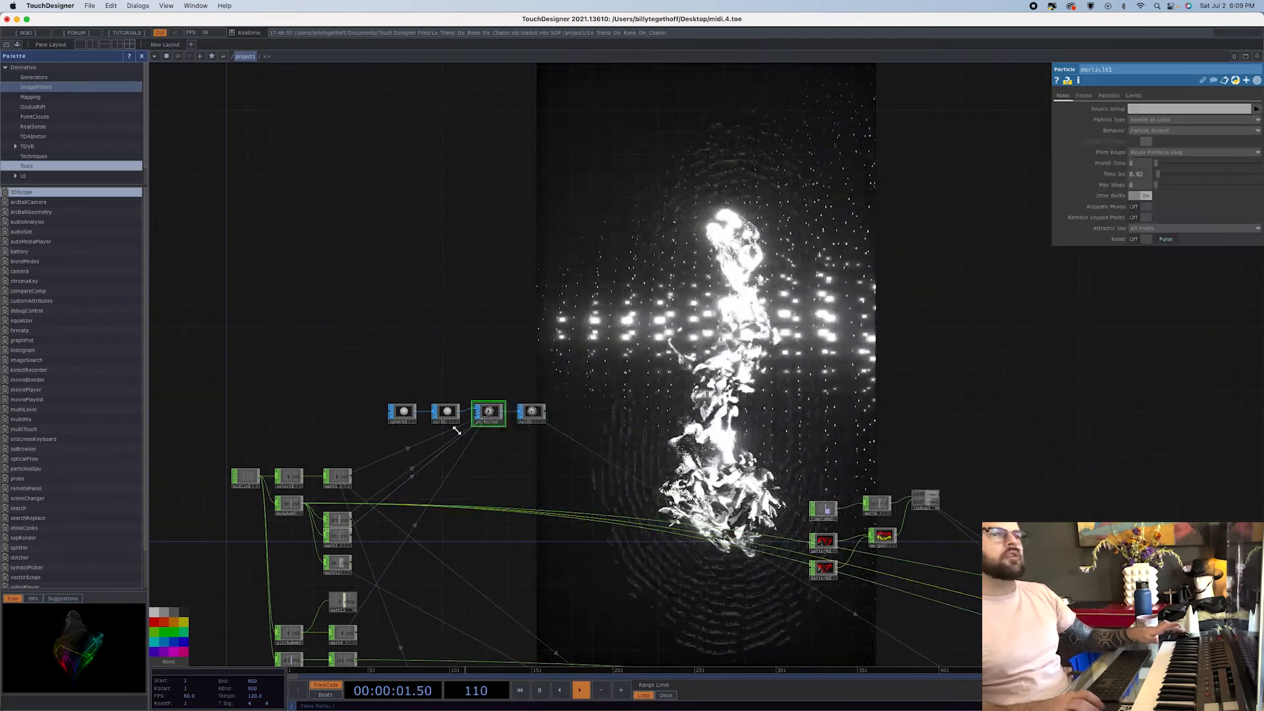
{"action": "scroll", "coordinate": [559, 373], "scroll_direction": "down", "scroll_amount": 2}
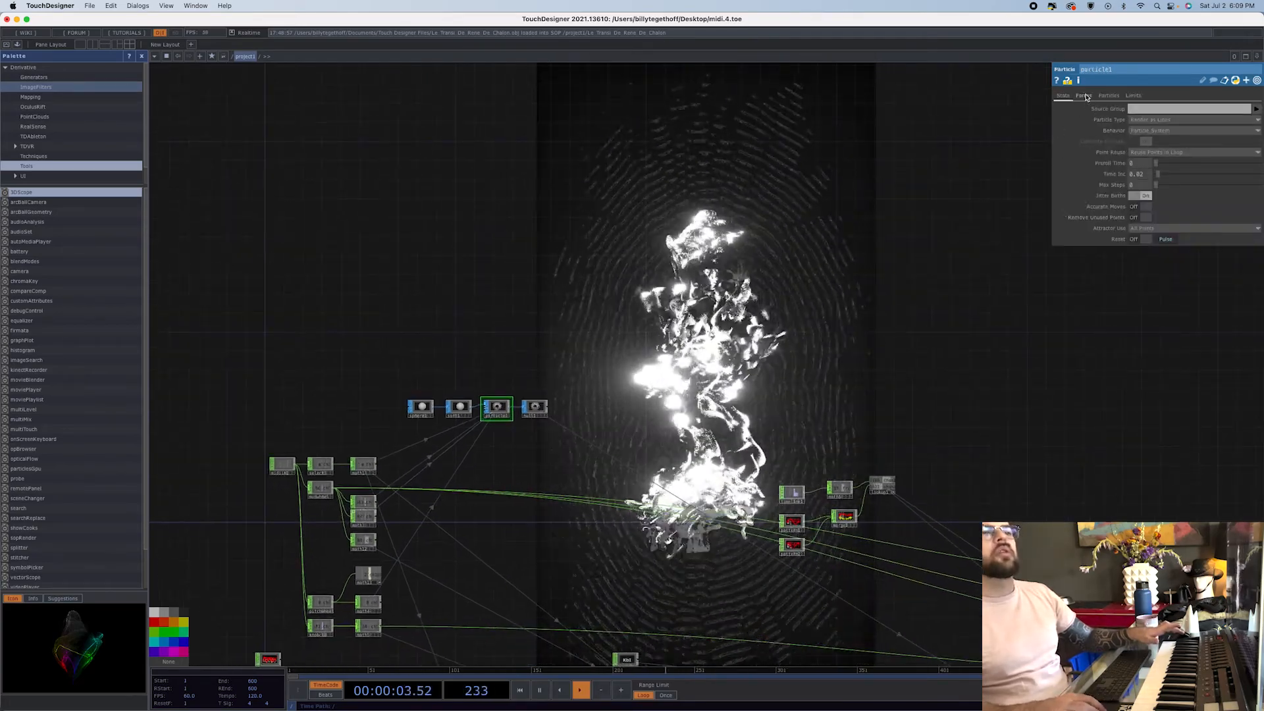
{"action": "left_click", "coordinate": [1084, 95]}
{"action": "left_click", "coordinate": [1109, 96]}
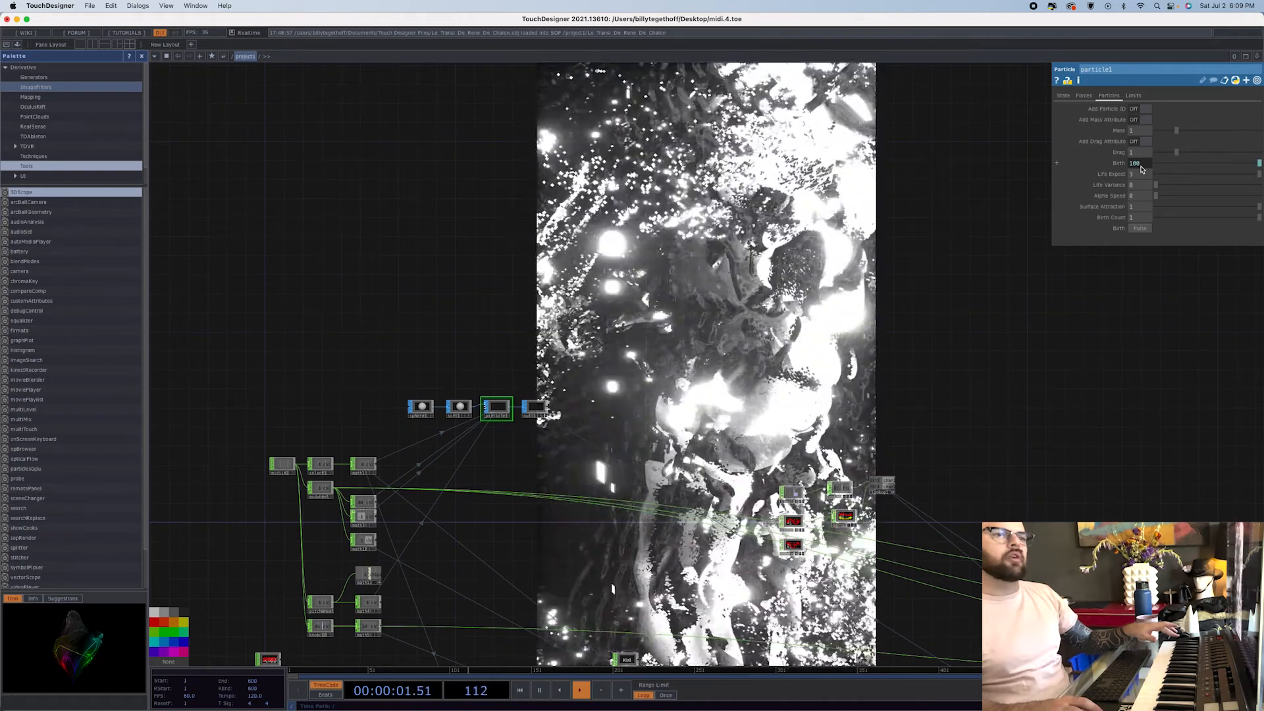
{"action": "left_click", "coordinate": [1091, 96]}
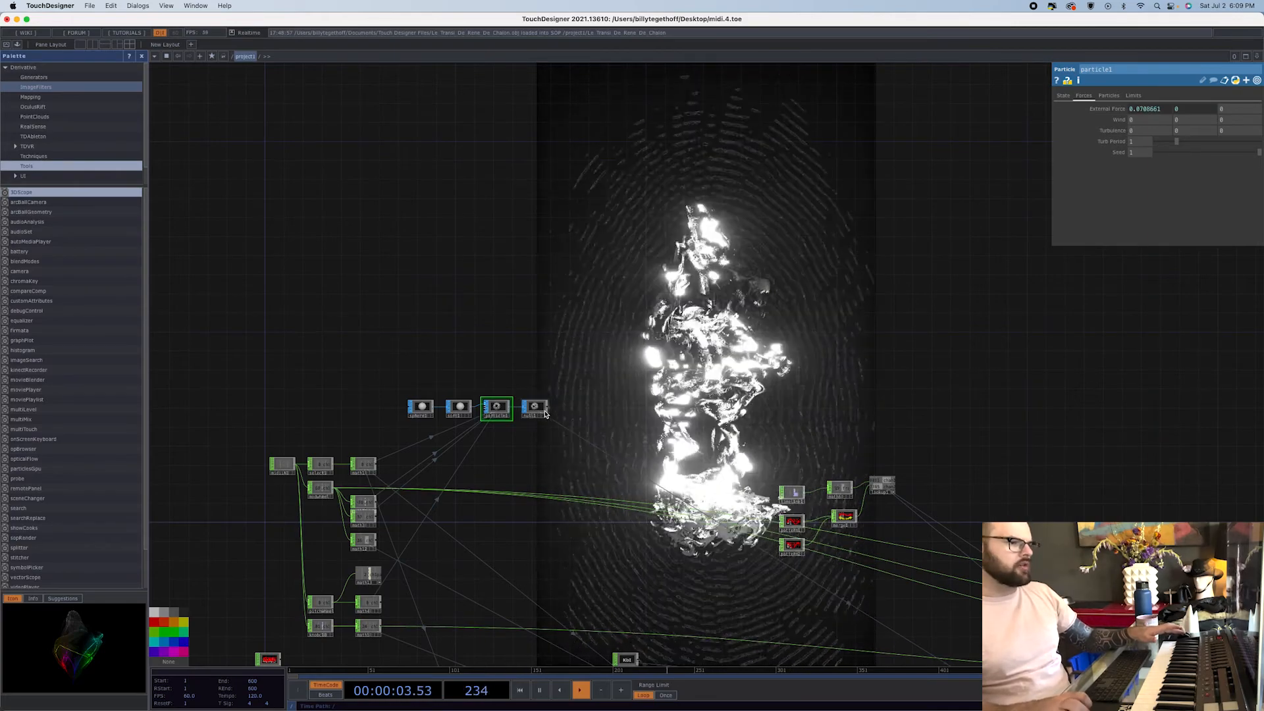
- Inspect the sopToTop component and the File In operator that supplies the Le_Transi_De_Rene_De_Chalon model
{"action": "scroll", "coordinate": [545, 270], "scroll_direction": "down", "scroll_amount": 10}
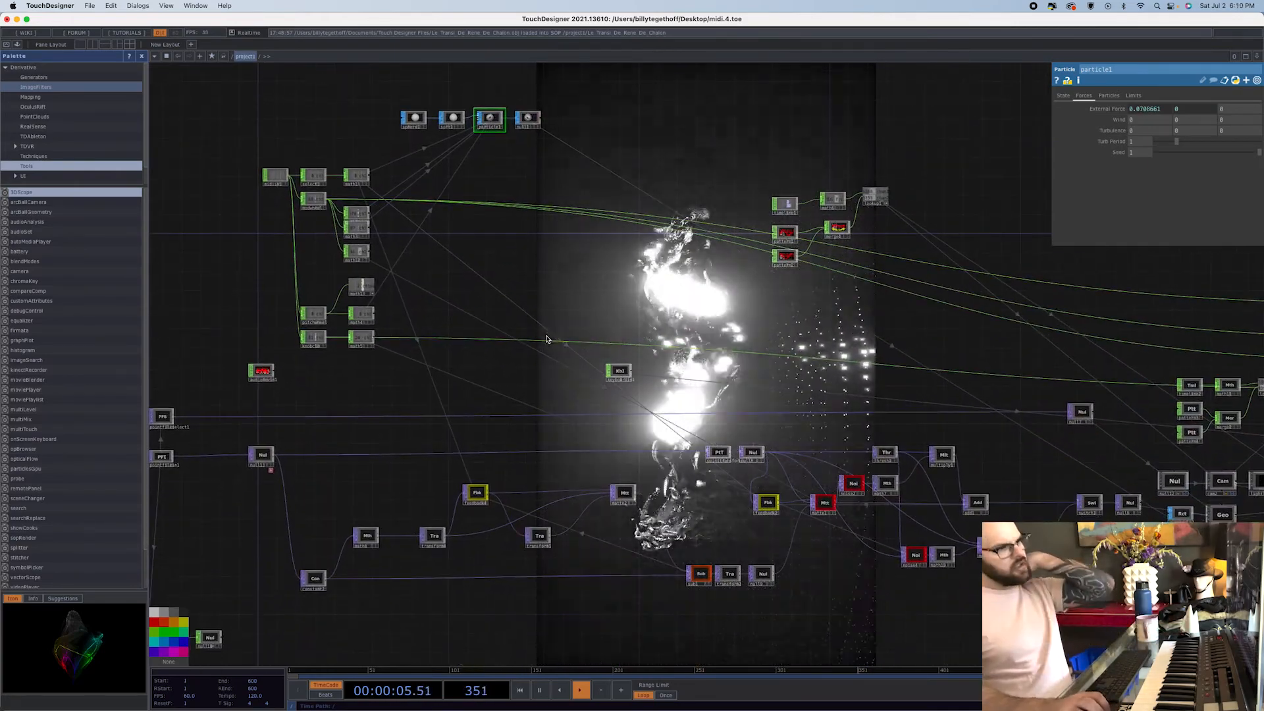
{"action": "left_click_drag", "start_coordinate": [536, 371], "coordinate": [624, 225]}
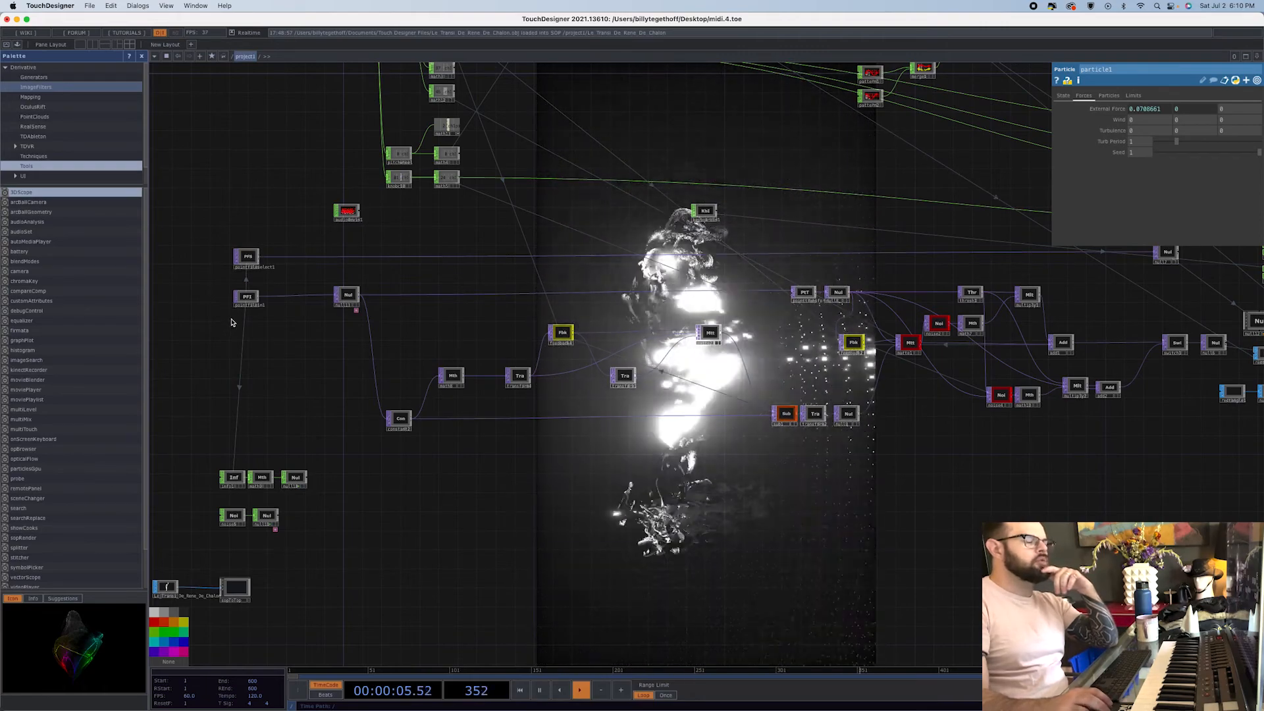
{"action": "left_click_drag", "start_coordinate": [183, 482], "coordinate": [280, 364]}
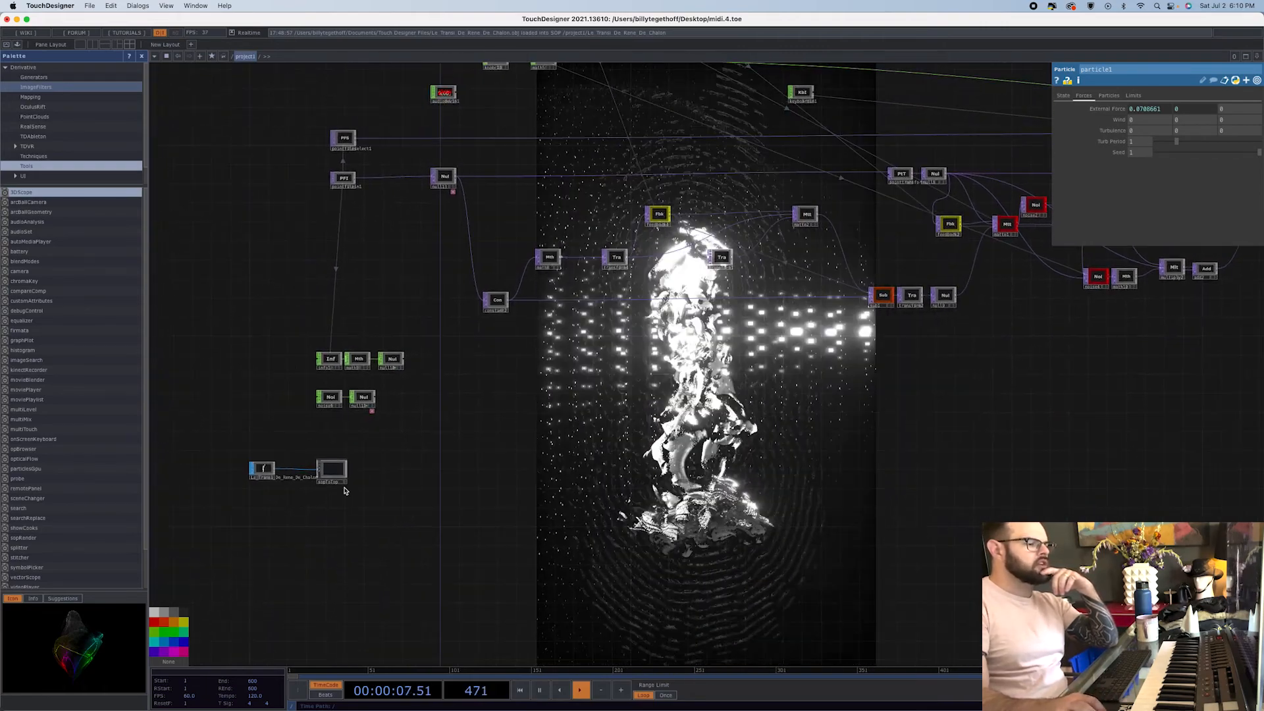
{"action": "left_click", "coordinate": [333, 470]}
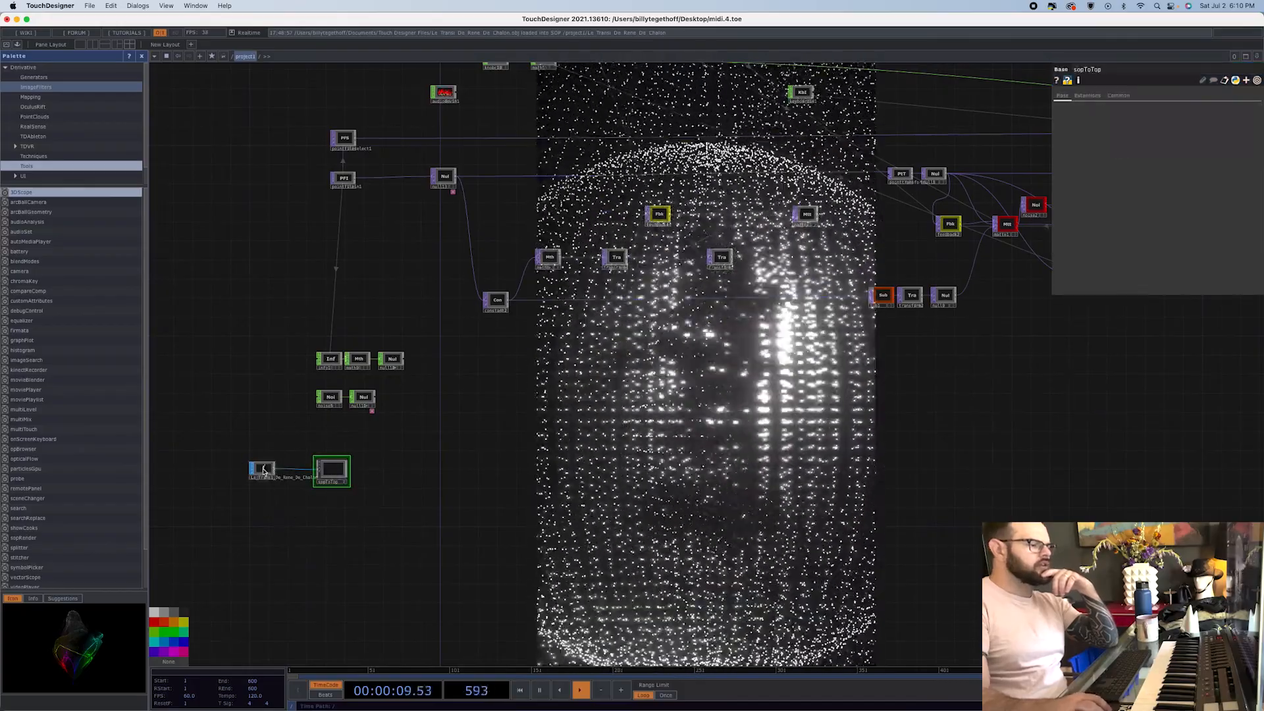
{"action": "left_click", "coordinate": [263, 470]}
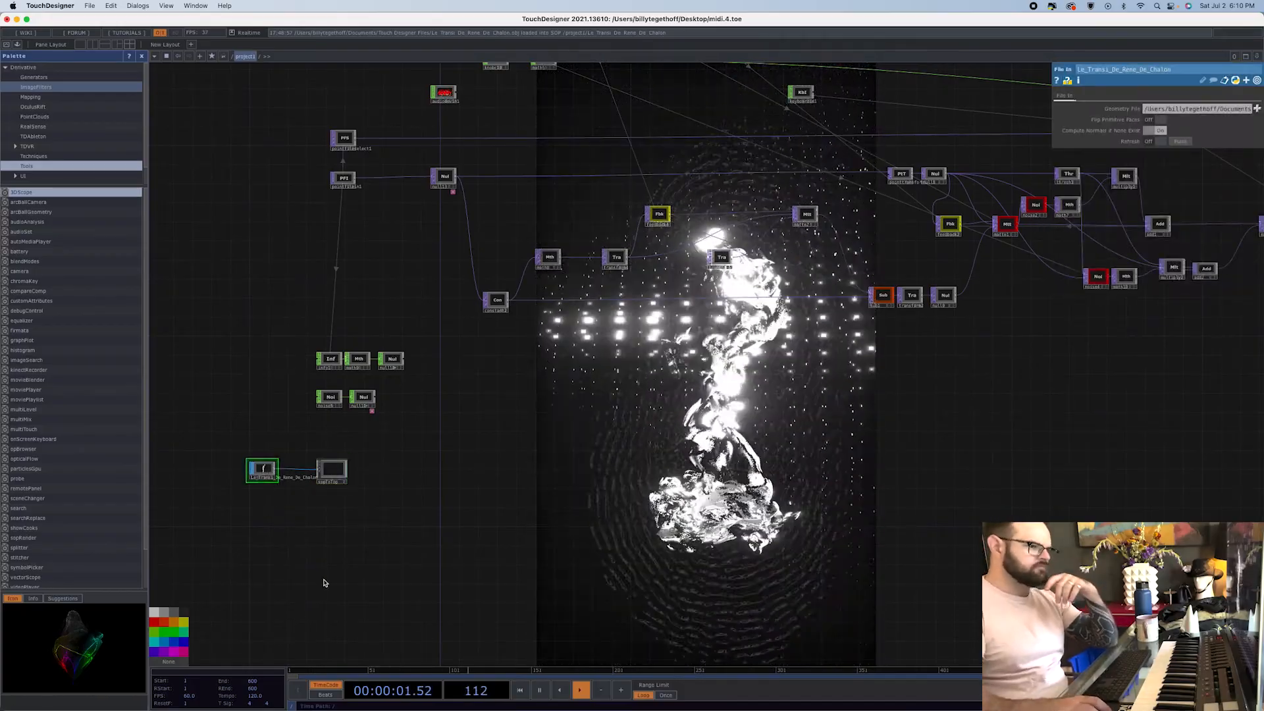
- Delete the statue's File In operator and import Le_Transi_De_Rene_De_Chalon.obj into the network again from the Touch Designer Files folder
{"action": "scroll", "coordinate": [274, 499], "scroll_direction": "up", "scroll_amount": 3}
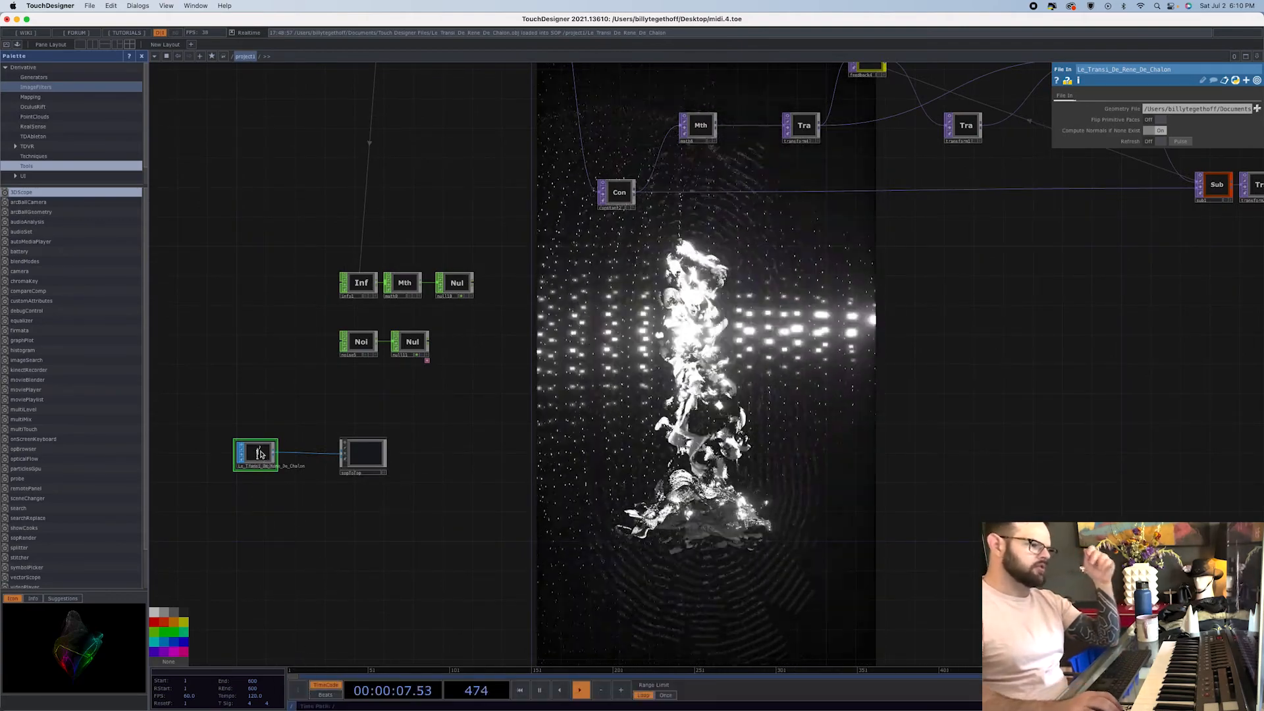
{"action": "key", "text": "BackSpace"}
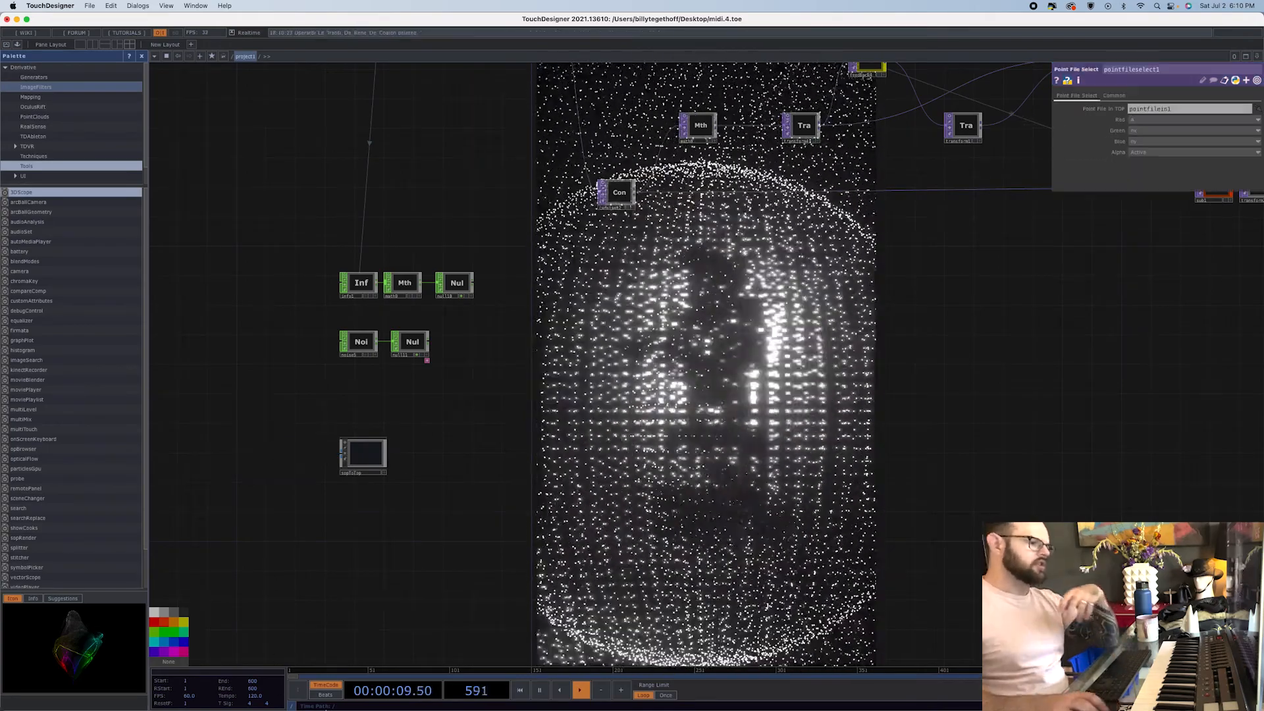
{"action": "left_click", "coordinate": [296, 691]}
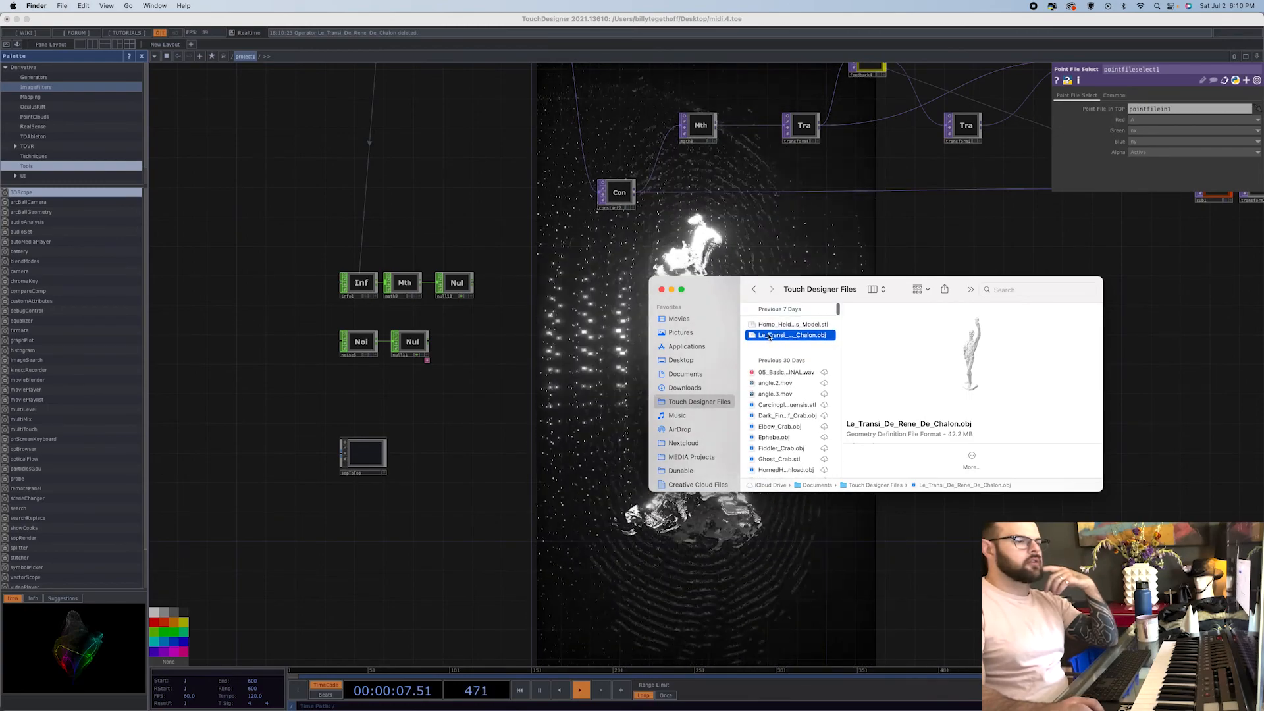
{"action": "left_click_drag", "start_coordinate": [768, 337], "coordinate": [231, 433]}
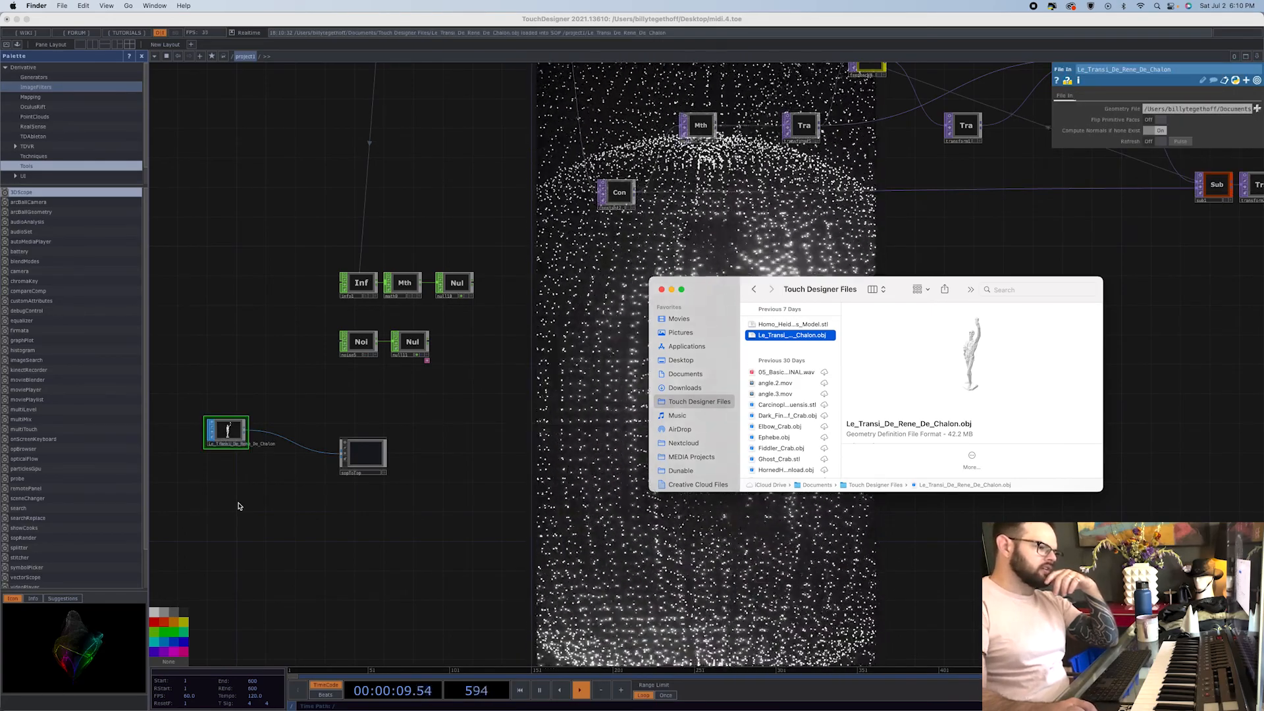
{"action": "left_click", "coordinate": [239, 506]}
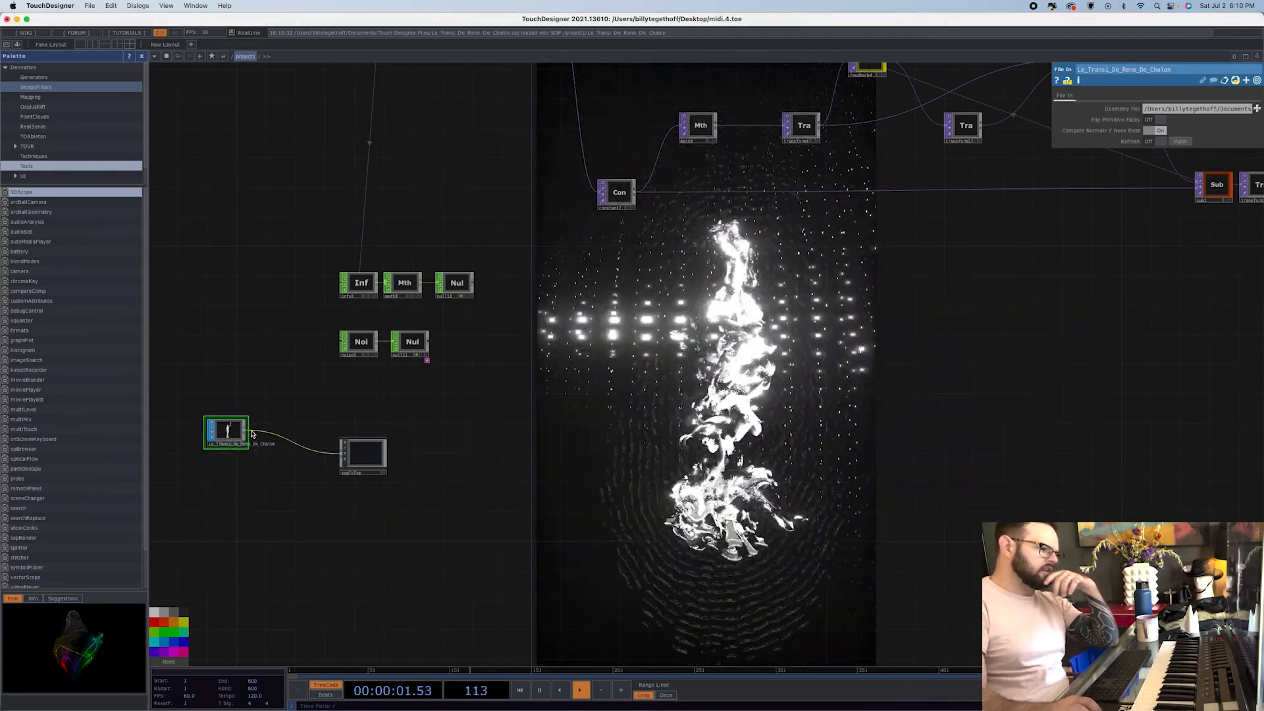
- Disconnect the statue's File In operator from the sopToTop component and wire it back into the component's input
{"action": "right_click", "coordinate": [290, 441]}
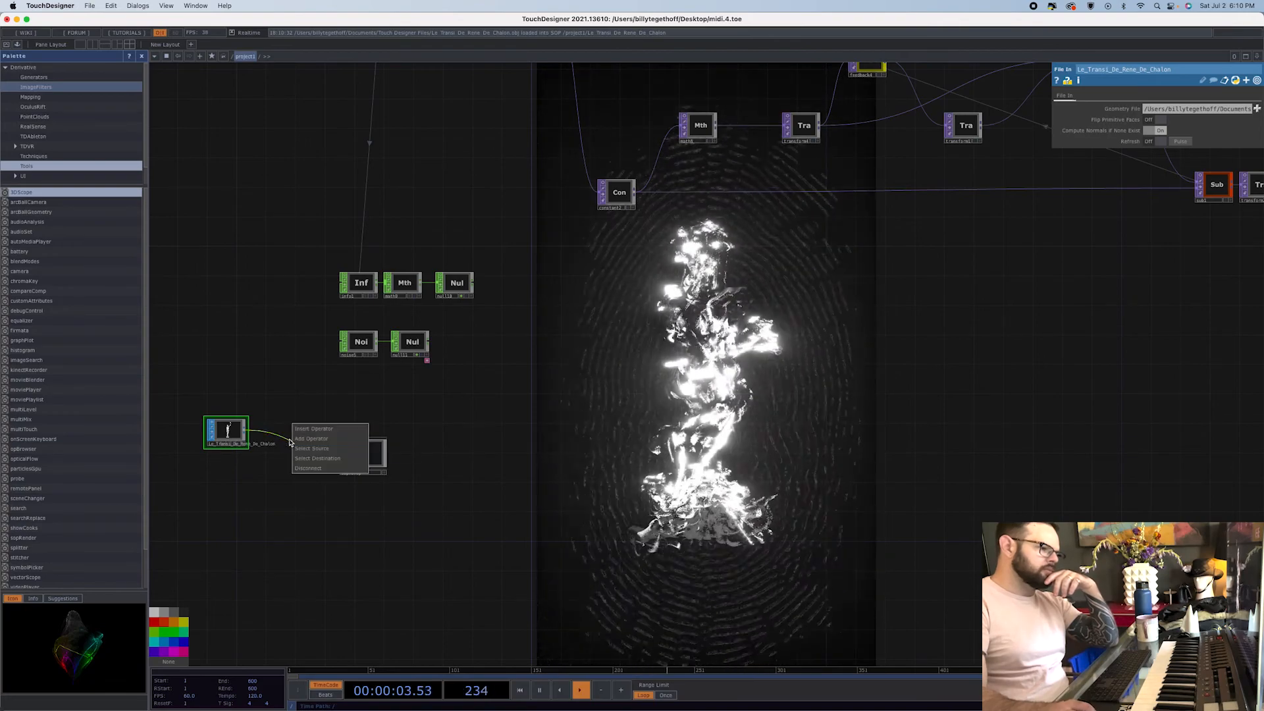
{"action": "left_click", "coordinate": [316, 468]}
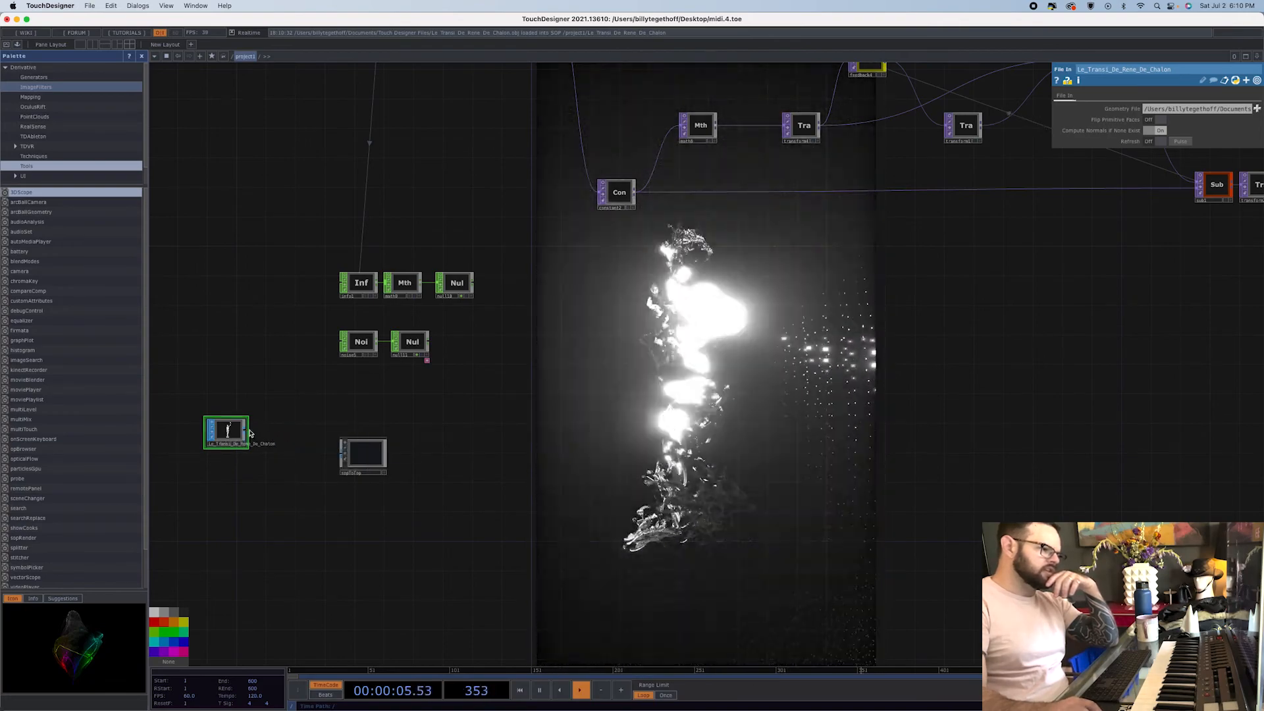
{"action": "left_click_drag", "start_coordinate": [251, 433], "coordinate": [424, 481]}
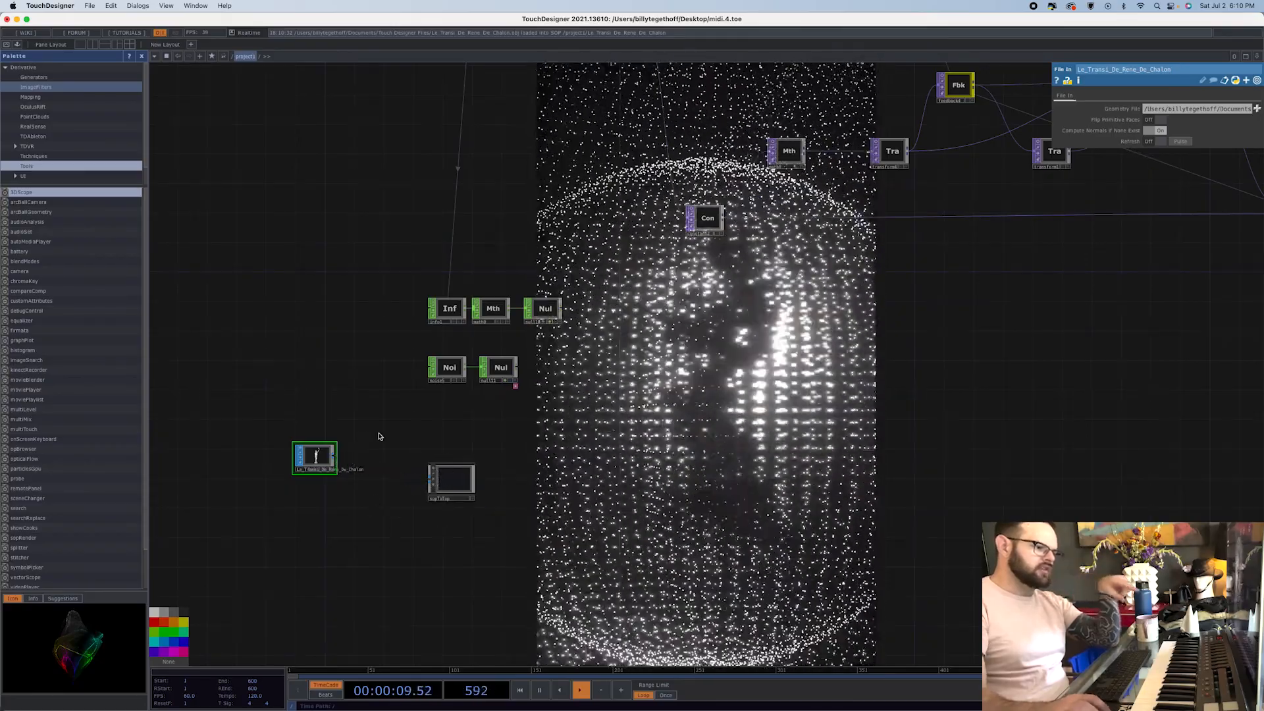
{"action": "left_click_drag", "start_coordinate": [334, 456], "coordinate": [431, 485]}
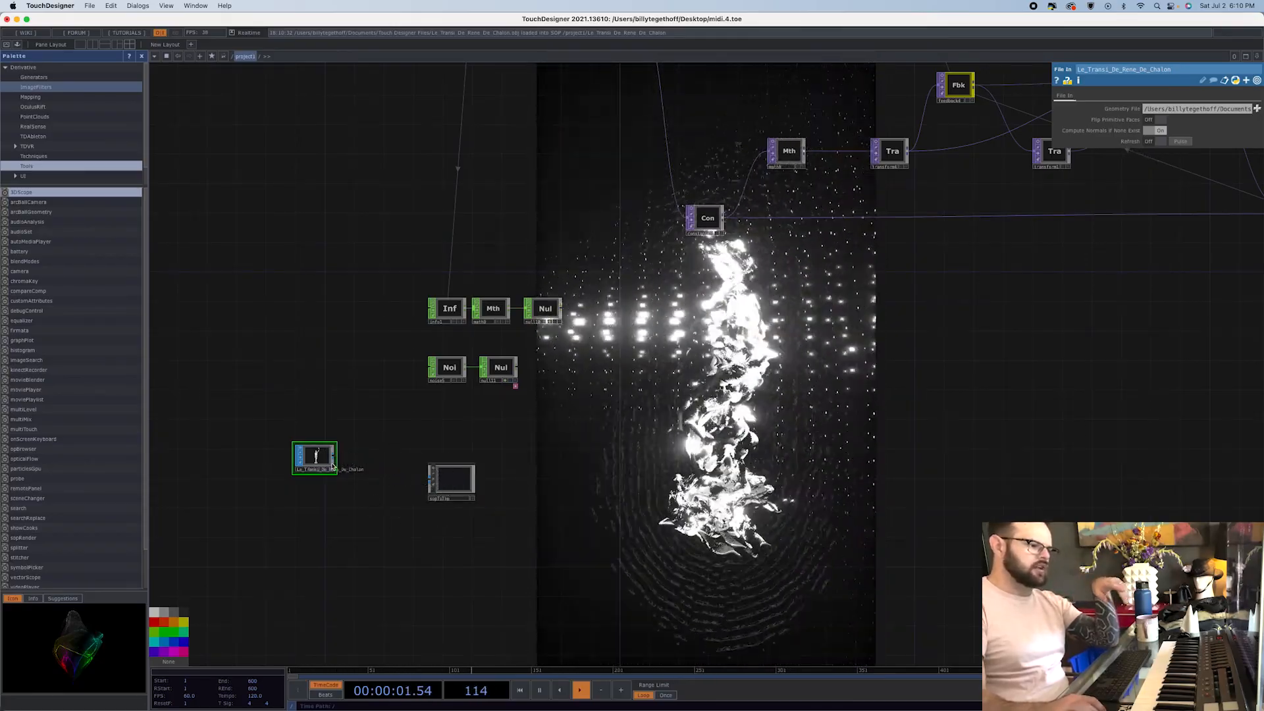
{"action": "left_click_drag", "start_coordinate": [334, 462], "coordinate": [424, 482]}
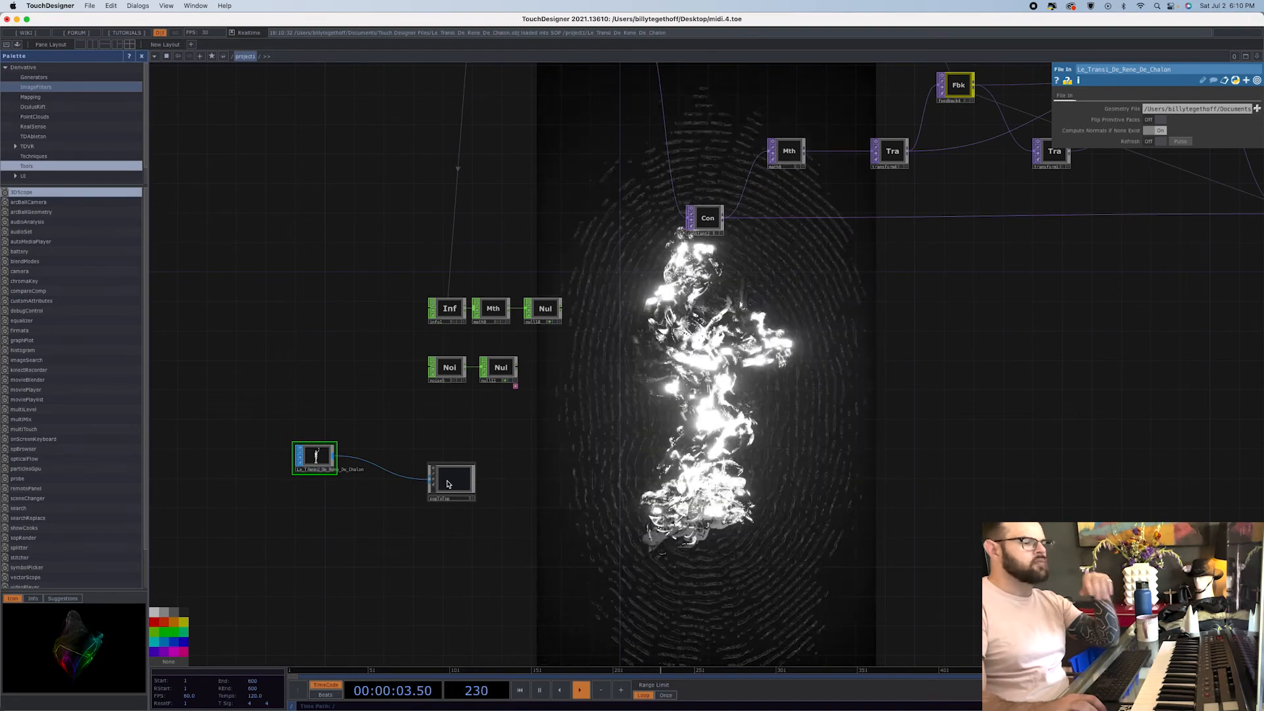
- Enter the sopToTop component, examine its conversion network and the Movie File Out operator's non-default parameters, and return to the parent network
{"action": "left_click", "coordinate": [452, 479]}
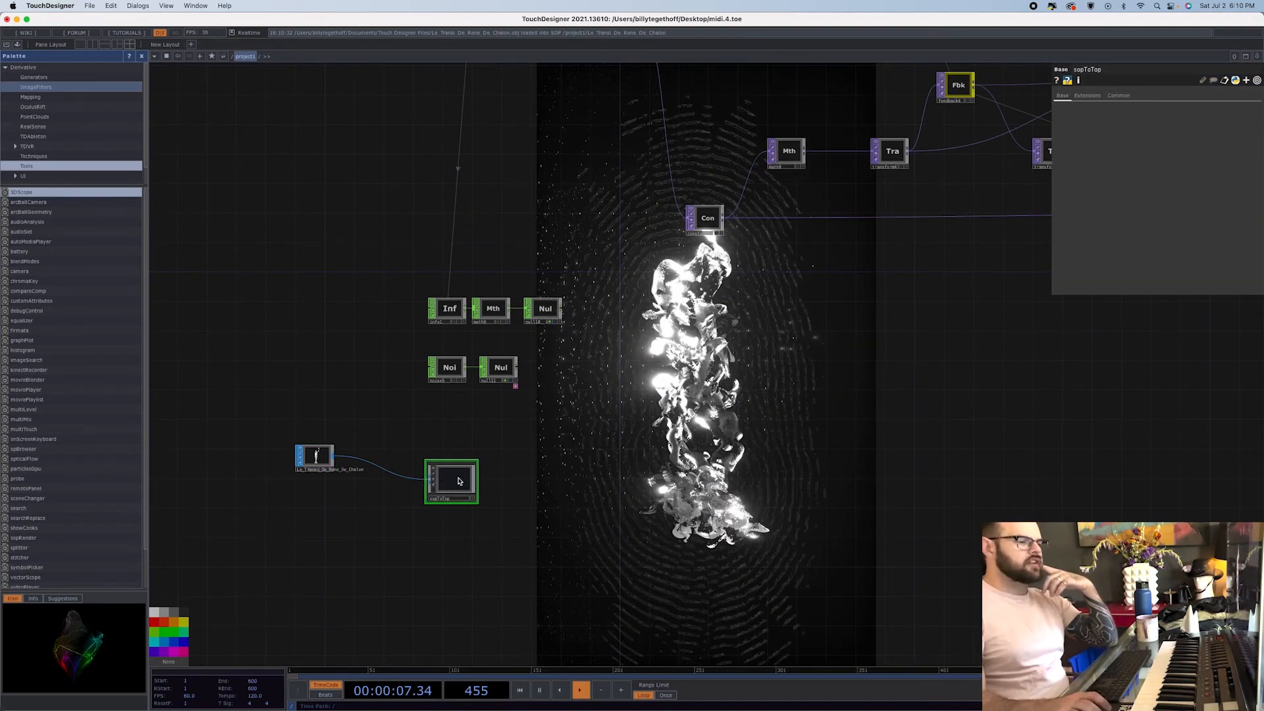
{"action": "key", "text": "i"}
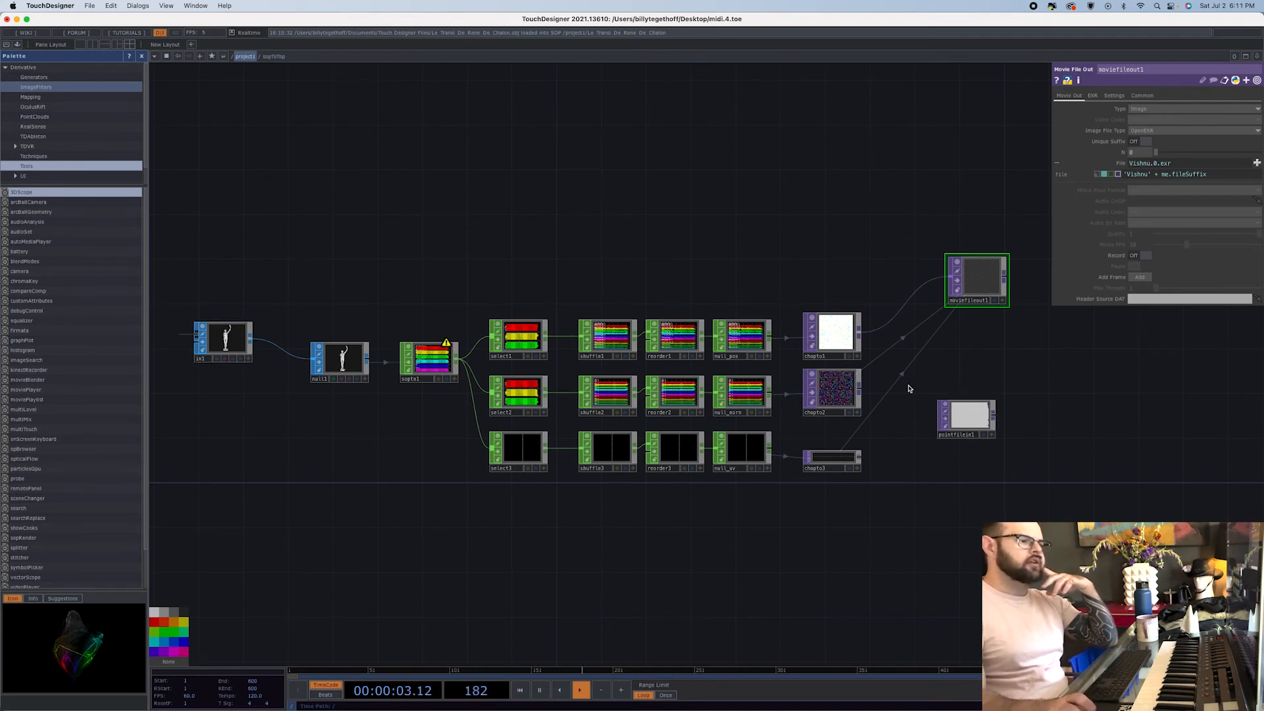
{"action": "middle_click", "coordinate": [447, 345]}
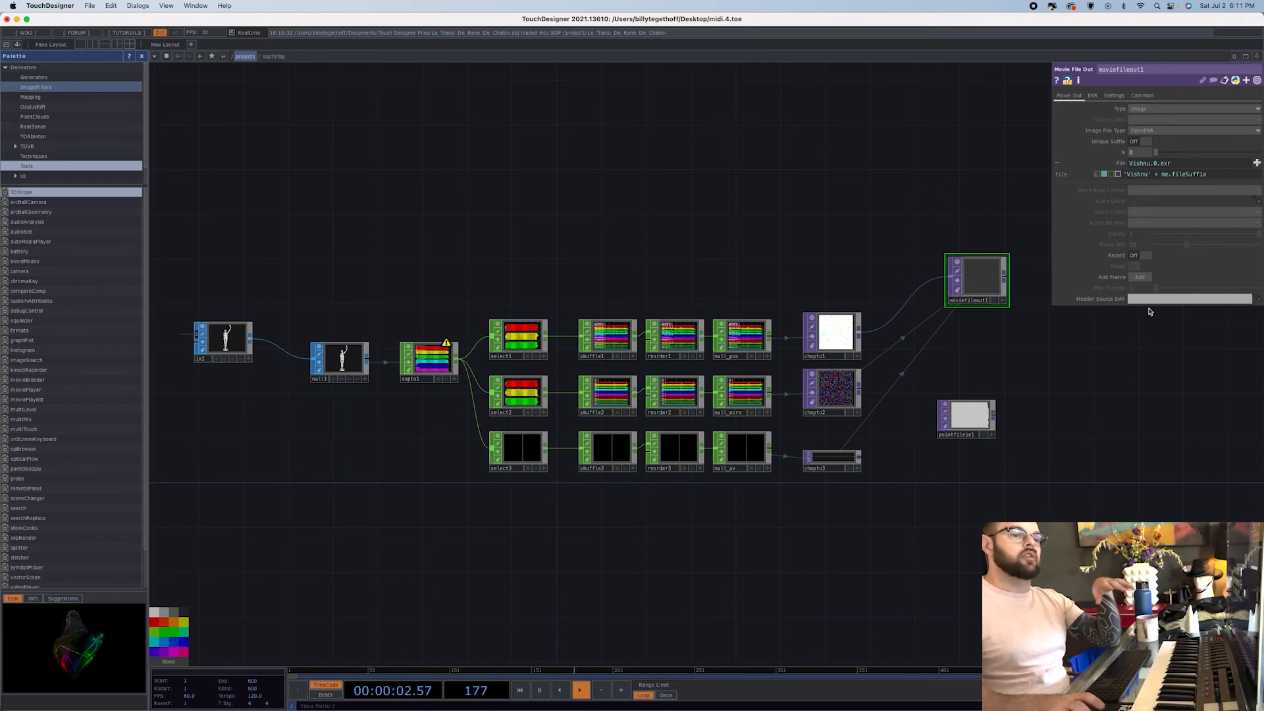
{"action": "left_click", "coordinate": [1256, 81]}
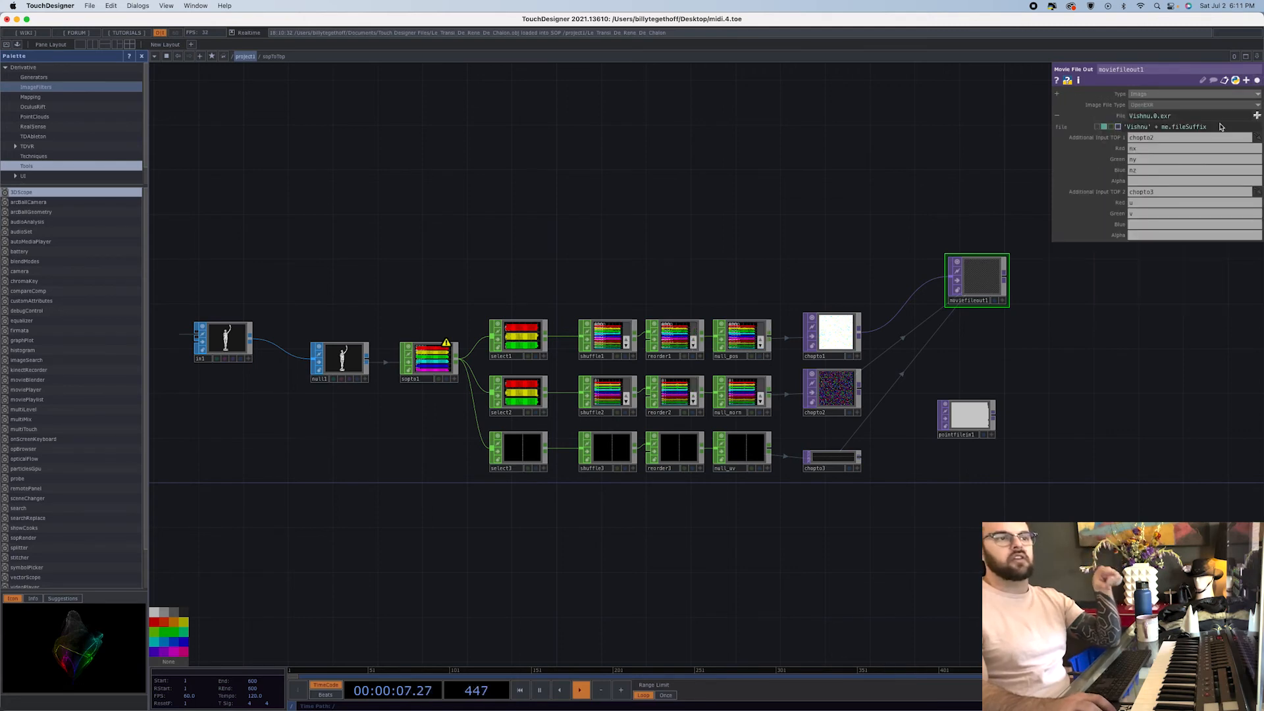
{"action": "left_click", "coordinate": [1256, 80]}
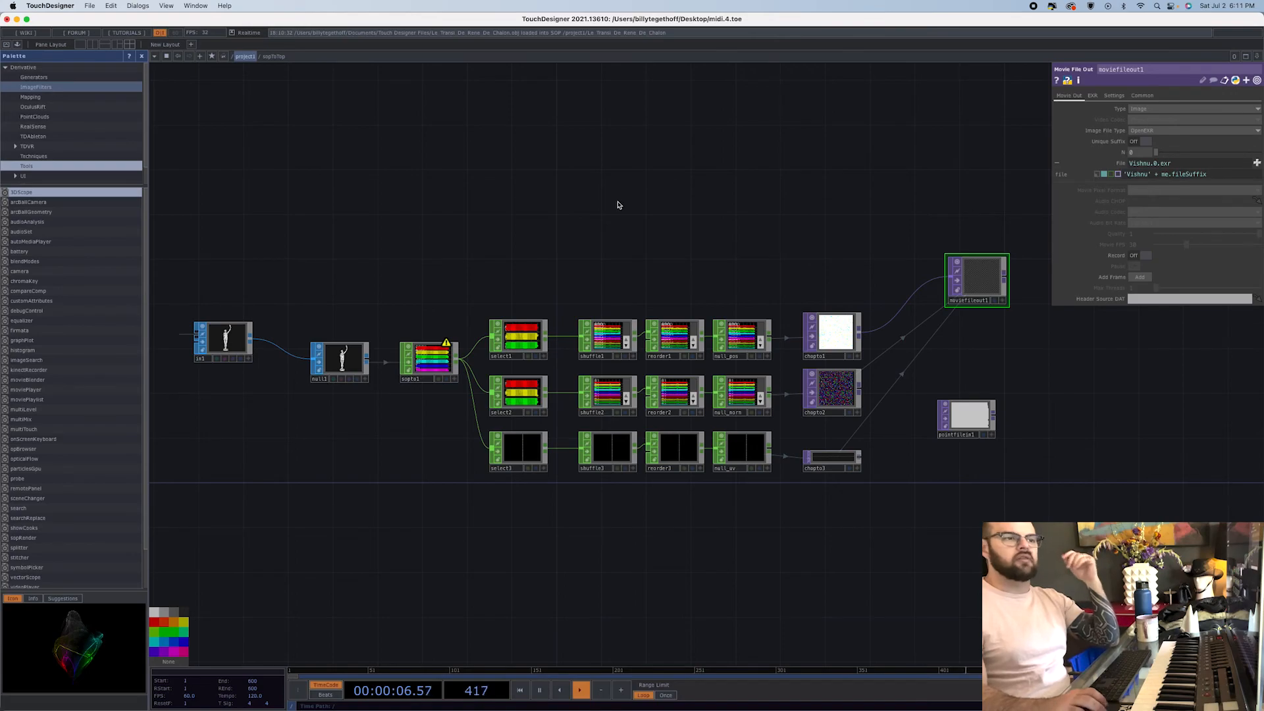
{"action": "scroll", "coordinate": [619, 204], "scroll_direction": "down", "scroll_amount": 6}
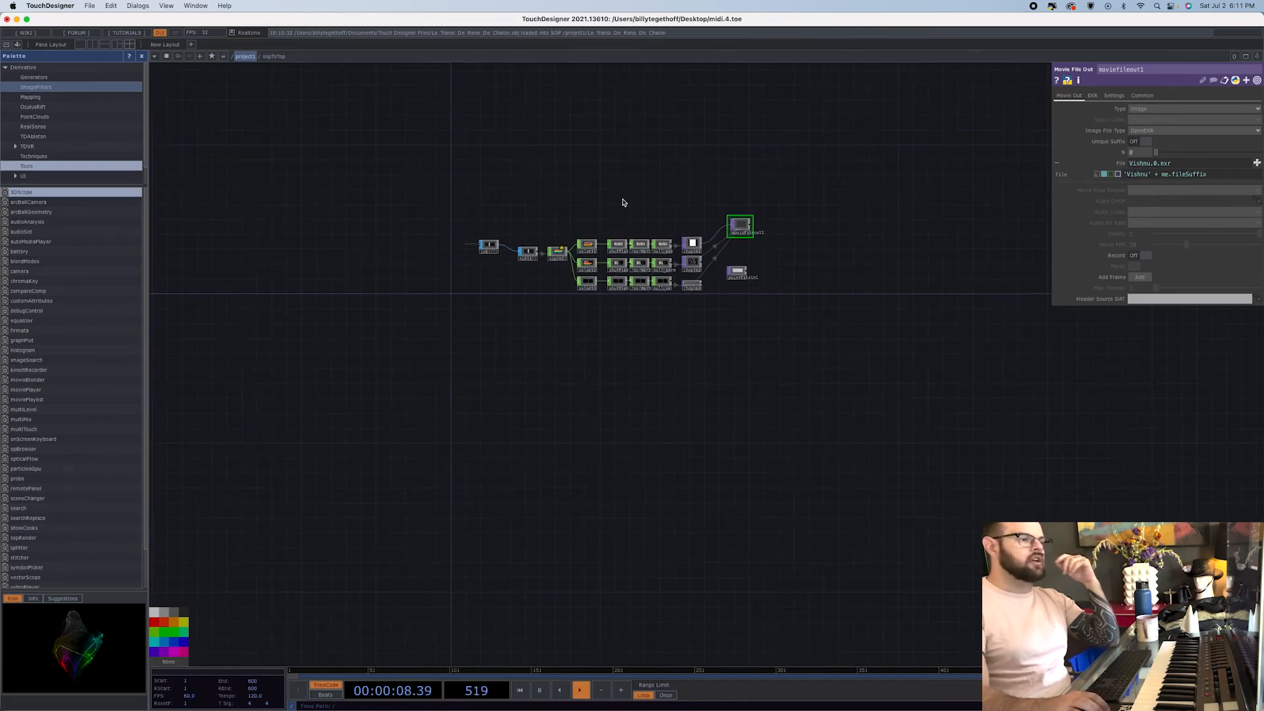
{"action": "scroll", "coordinate": [624, 202], "scroll_direction": "down", "scroll_amount": 5}
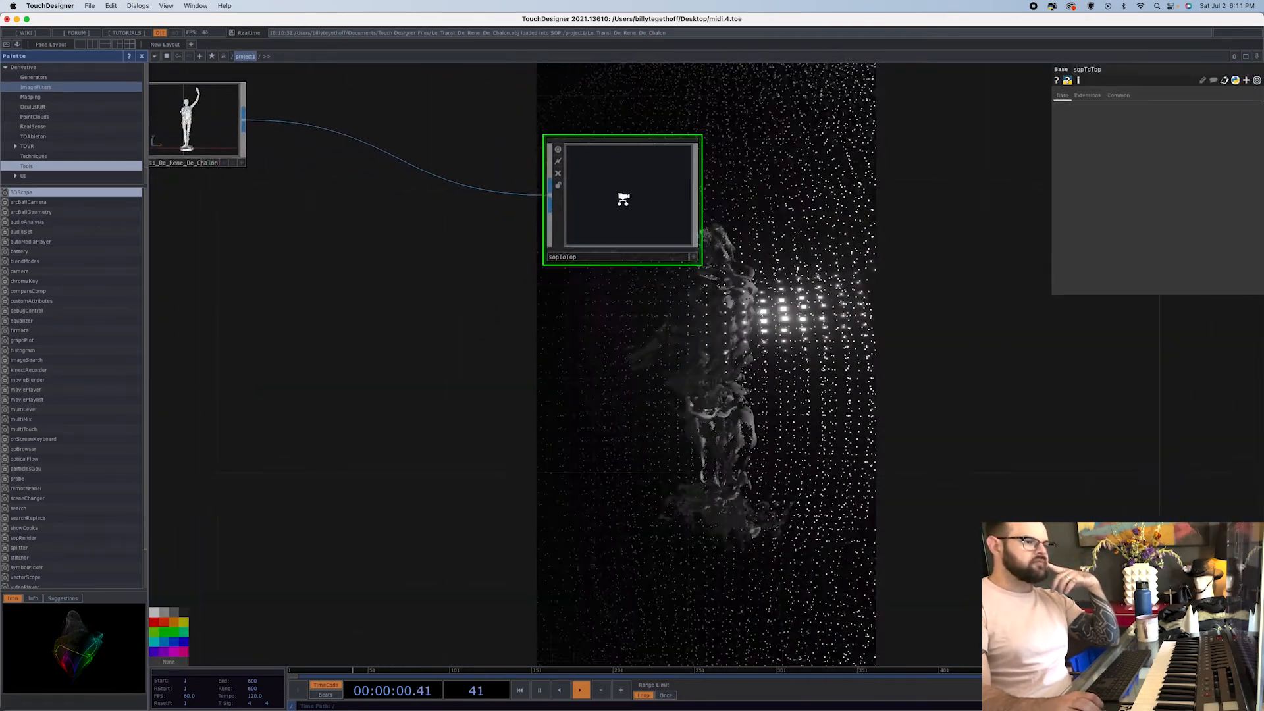
- Inspect the pointfilein1 operator's file and channel settings and its connections to pointfileselect1 and null13
{"action": "scroll", "coordinate": [623, 199], "scroll_direction": "down", "scroll_amount": 5}
{"action": "left_click_drag", "start_coordinate": [474, 300], "coordinate": [503, 531]}
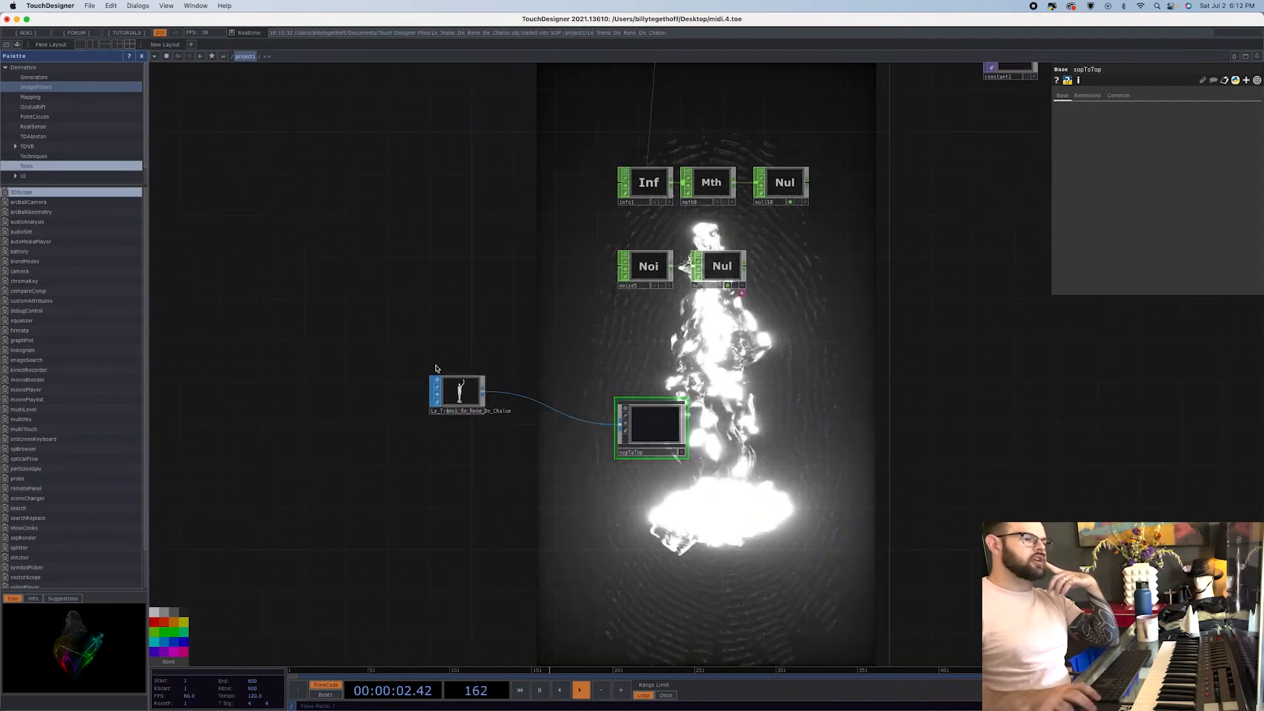
{"action": "scroll", "coordinate": [516, 322], "scroll_direction": "down", "scroll_amount": 3}
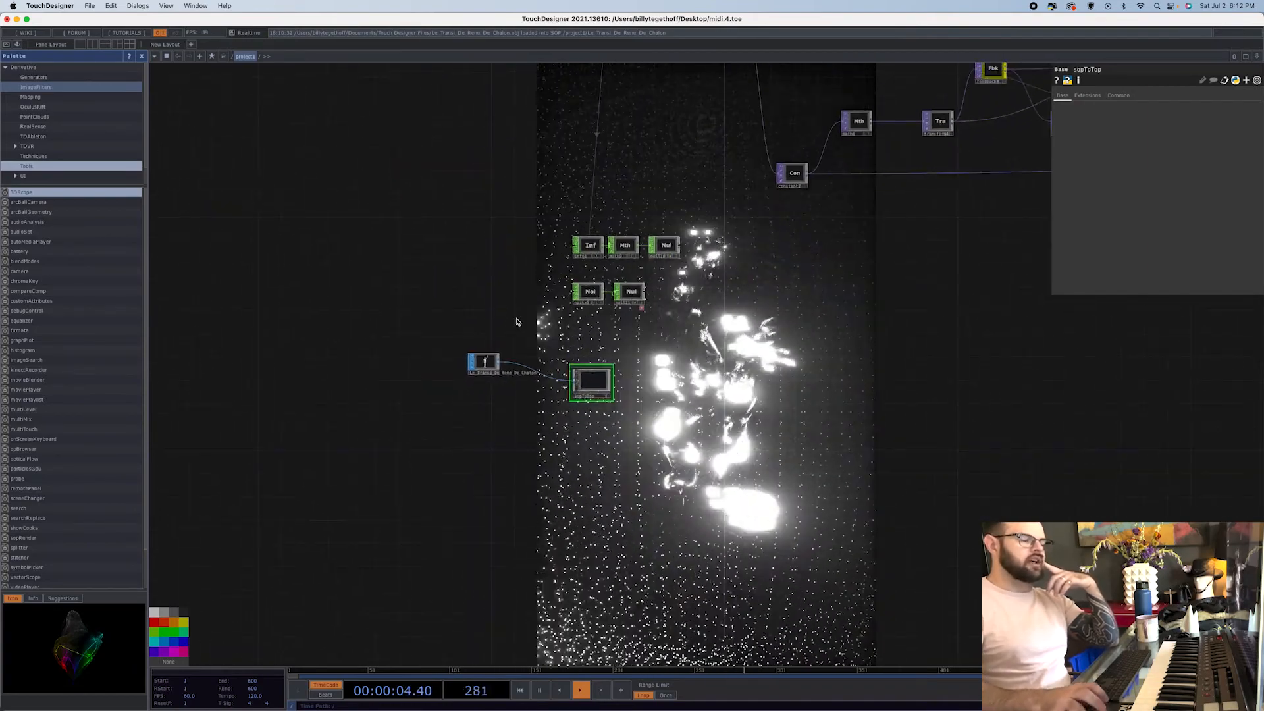
{"action": "scroll", "coordinate": [516, 309], "scroll_direction": "down", "scroll_amount": 4}
{"action": "left_click_drag", "start_coordinate": [497, 305], "coordinate": [227, 691]}
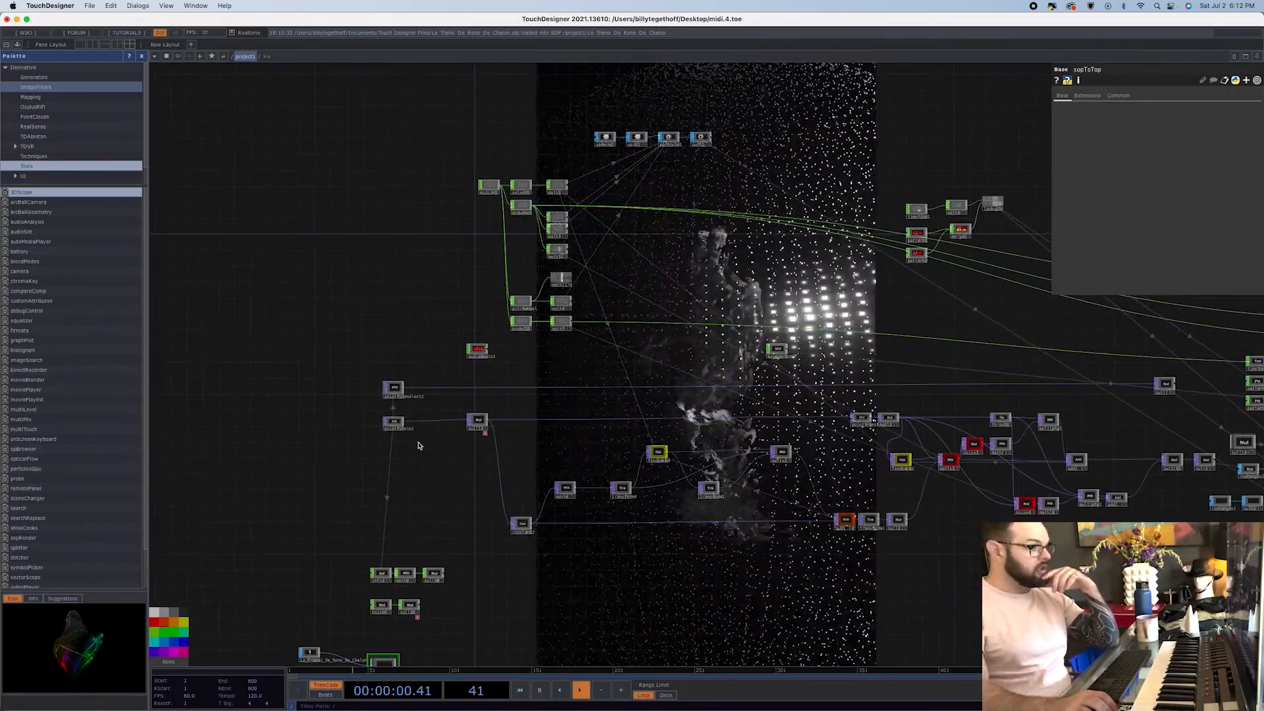
{"action": "left_click", "coordinate": [393, 422]}
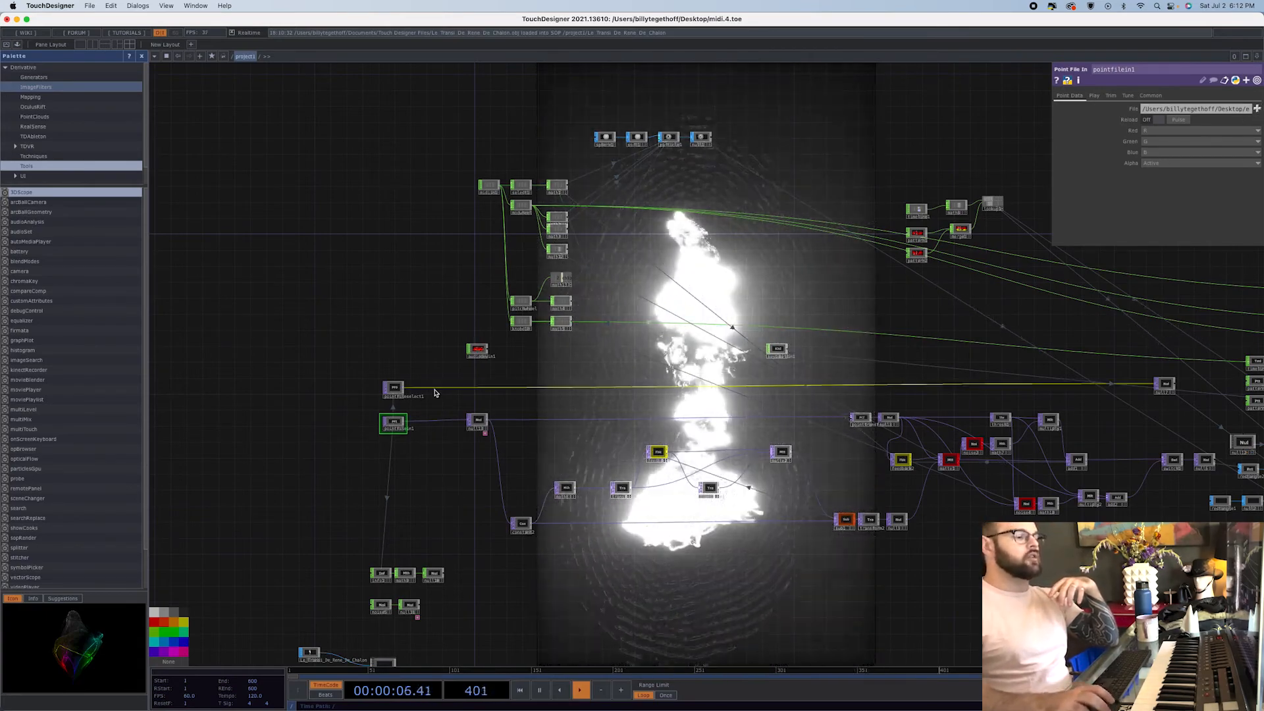
{"action": "scroll", "coordinate": [412, 429], "scroll_direction": "up", "scroll_amount": 5}
{"action": "scroll", "coordinate": [412, 430], "scroll_direction": "up", "scroll_amount": 2}
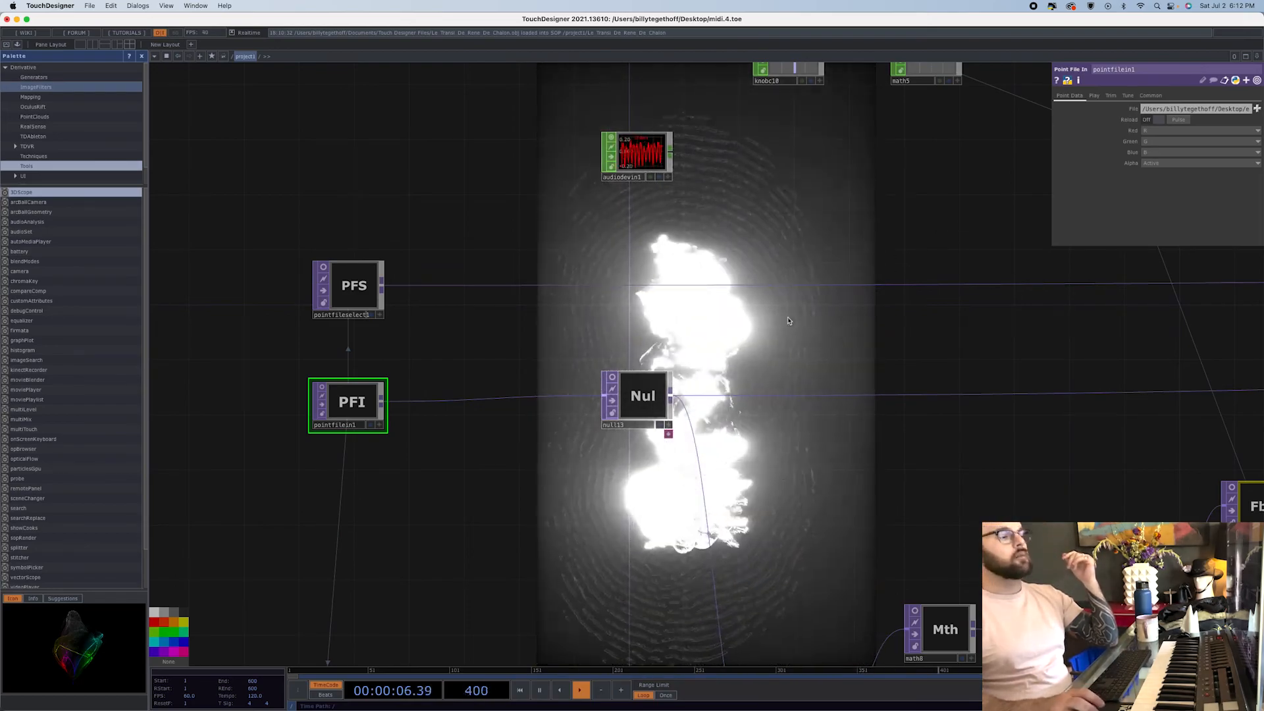
- Preview the point data in the null13 operator's viewer and turn the viewer off again
{"action": "scroll", "coordinate": [426, 370], "scroll_direction": "down", "scroll_amount": 5}
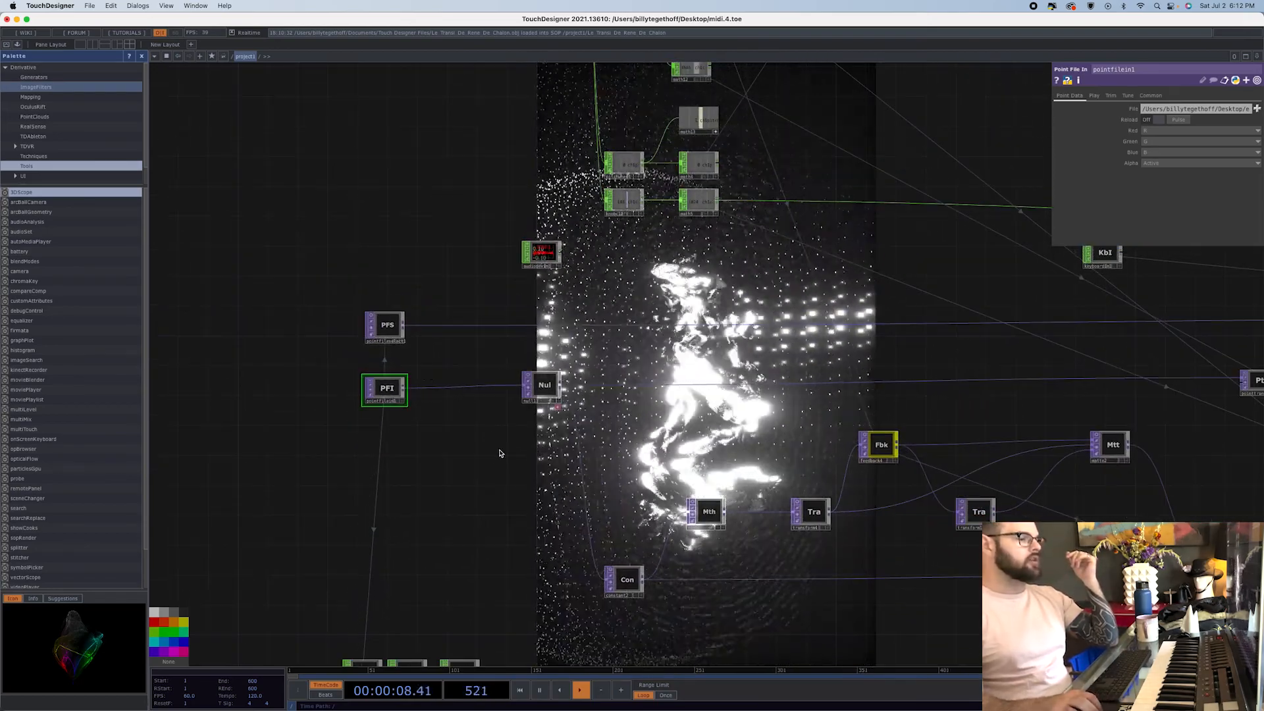
{"action": "left_click_drag", "start_coordinate": [499, 453], "coordinate": [330, 497]}
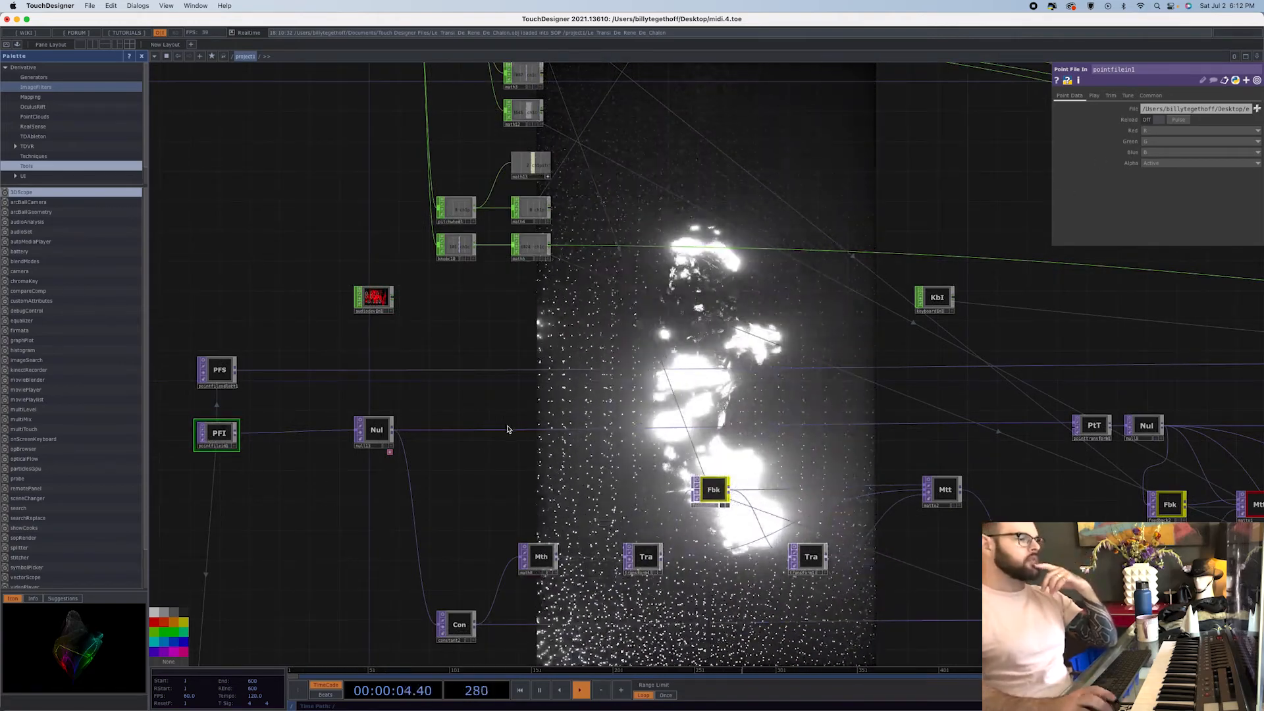
{"action": "scroll", "coordinate": [519, 410], "scroll_direction": "down", "scroll_amount": 4}
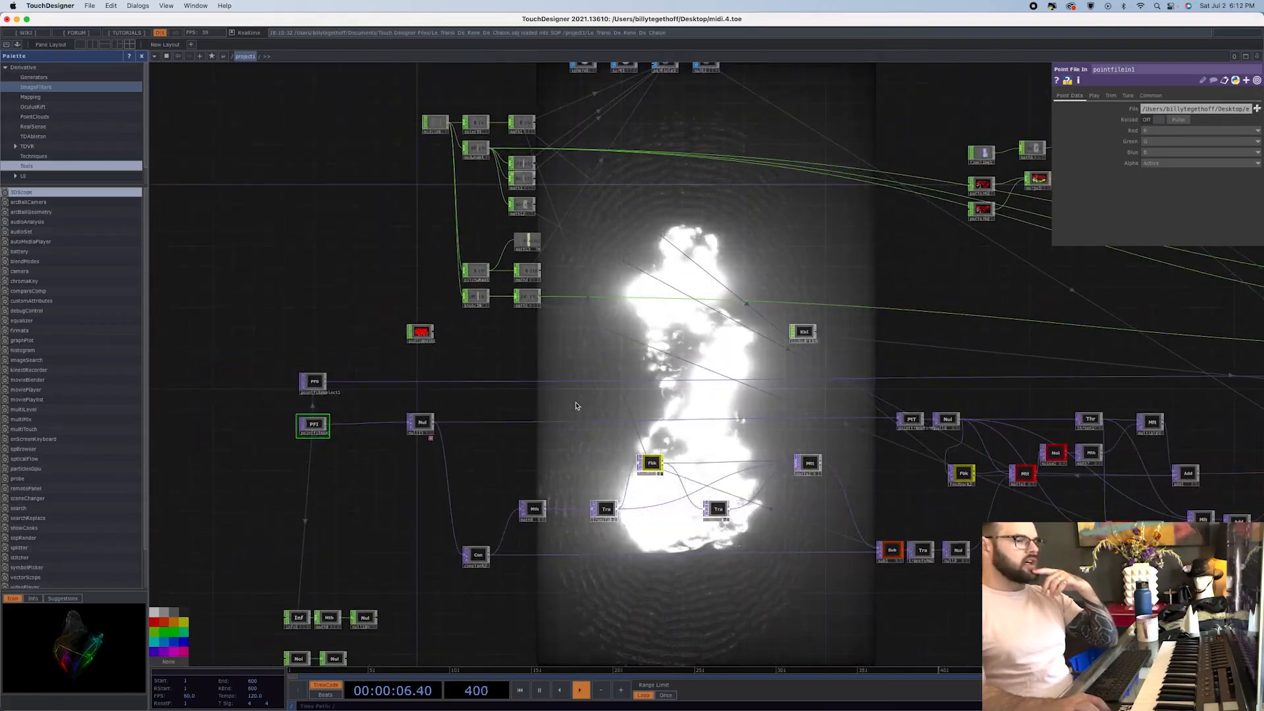
{"action": "scroll", "coordinate": [417, 392], "scroll_direction": "down", "scroll_amount": 6}
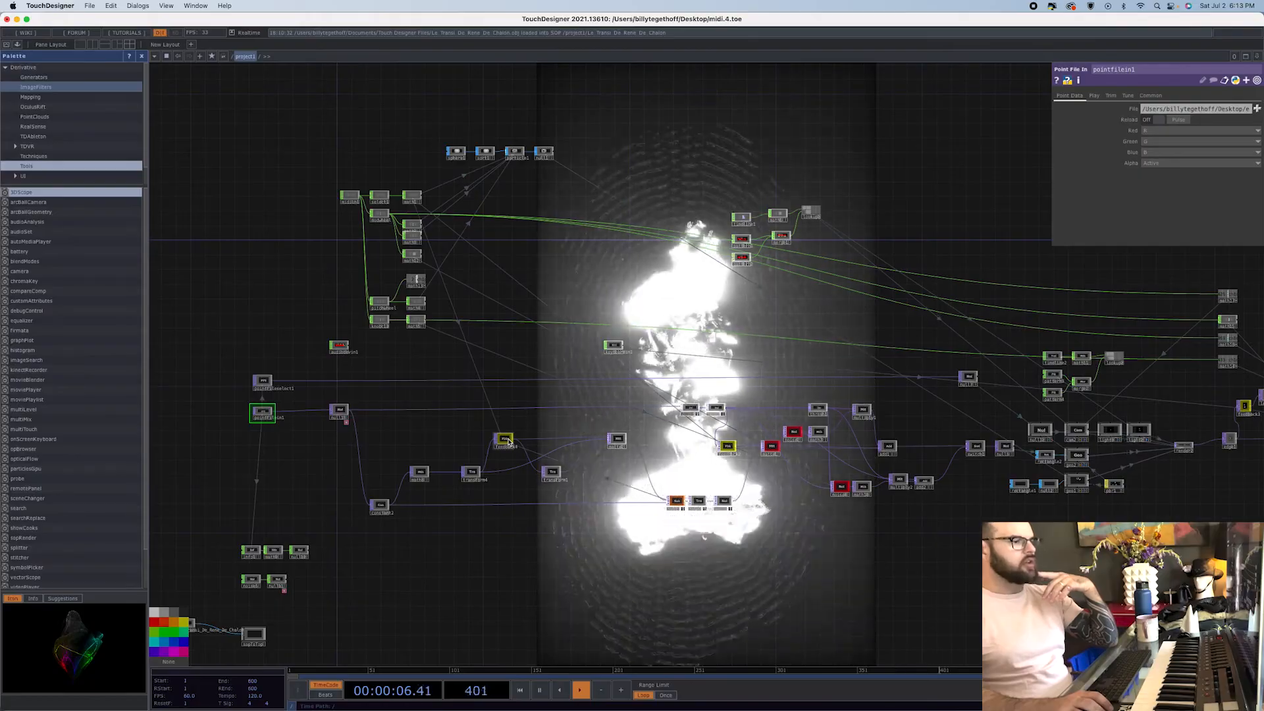
{"action": "scroll", "coordinate": [339, 414], "scroll_direction": "up", "scroll_amount": 5}
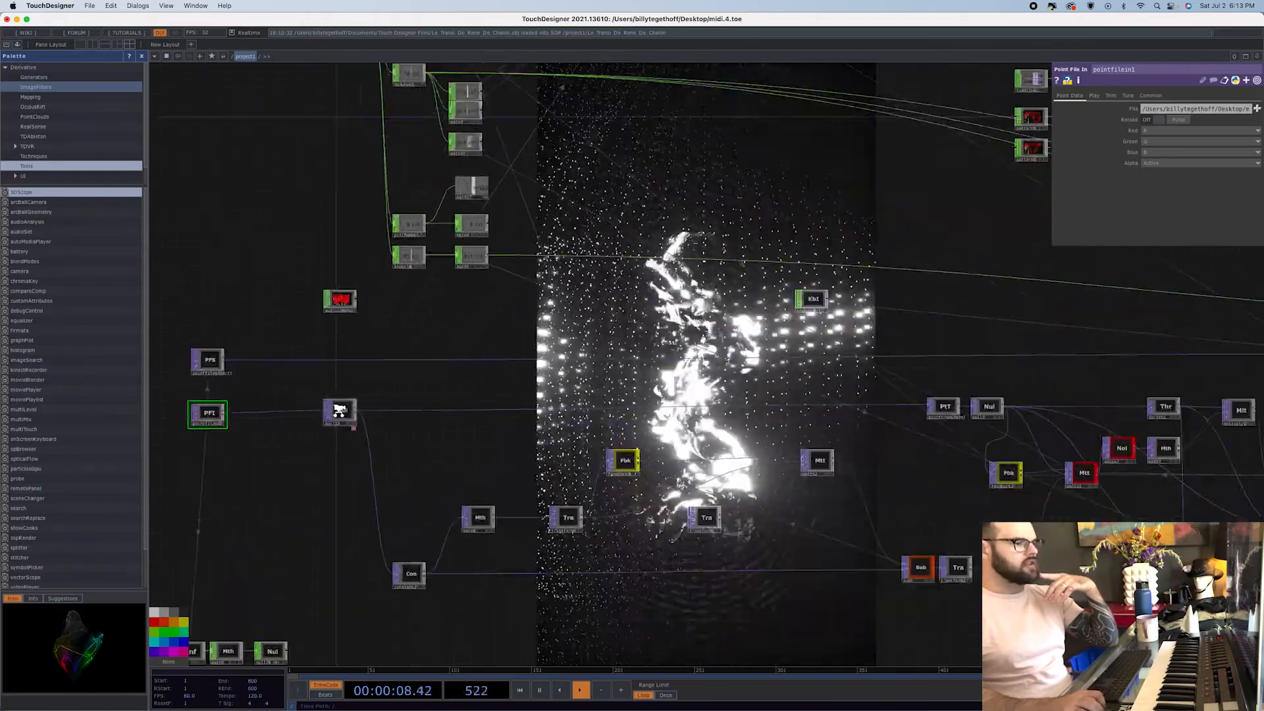
{"action": "left_click", "coordinate": [325, 399]}
{"action": "scroll", "coordinate": [343, 426], "scroll_direction": "up", "scroll_amount": 6}
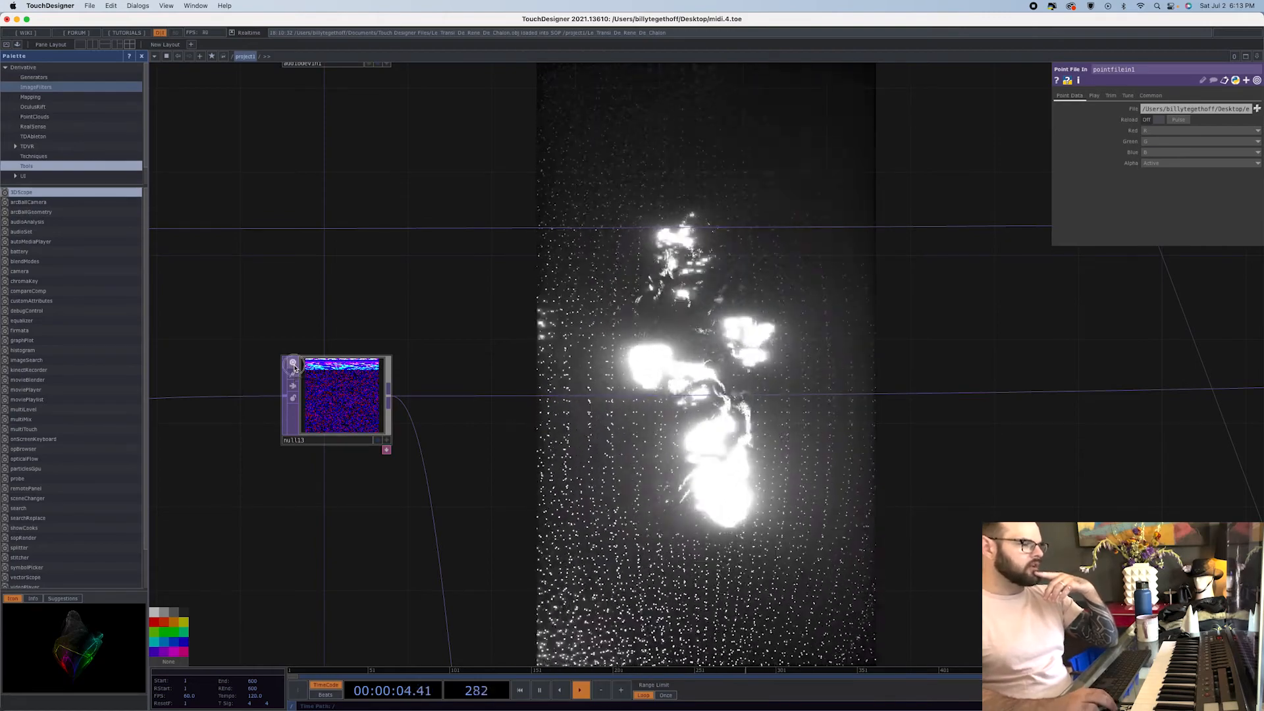
{"action": "left_click", "coordinate": [295, 368]}
- Follow the chain from null13 through the math and transform operators and inspect the feedback4 operator's Target TOP setting
{"action": "scroll", "coordinate": [702, 562], "scroll_direction": "down", "scroll_amount": 5}
{"action": "left_click_drag", "start_coordinate": [765, 586], "coordinate": [519, 398]}
{"action": "scroll", "coordinate": [559, 436], "scroll_direction": "down", "scroll_amount": 5}
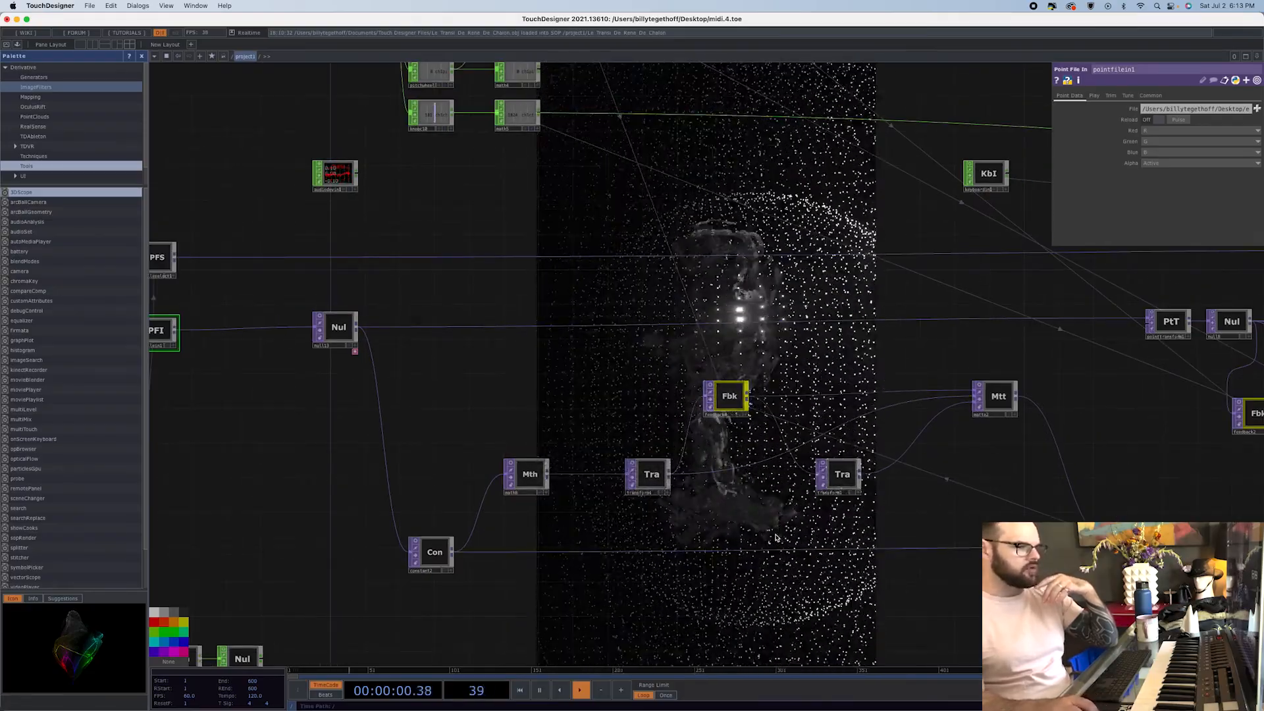
{"action": "left_click_drag", "start_coordinate": [815, 523], "coordinate": [470, 518]}
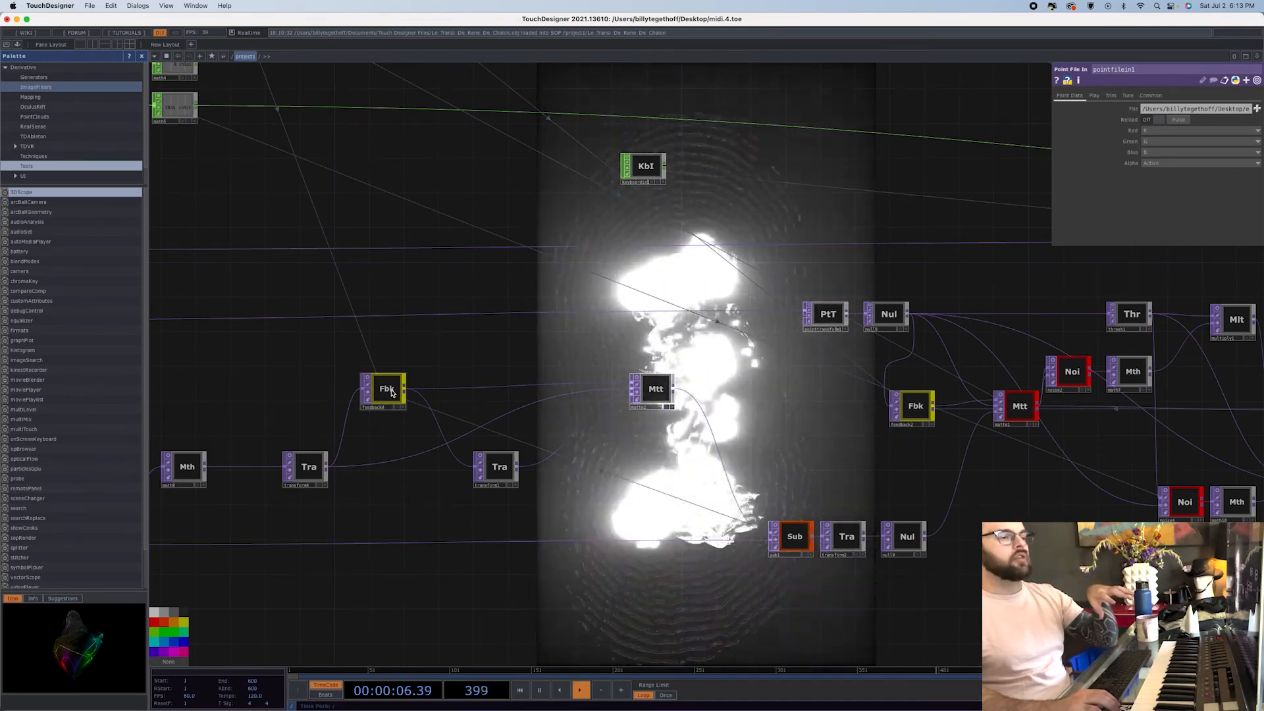
{"action": "left_click", "coordinate": [392, 393]}
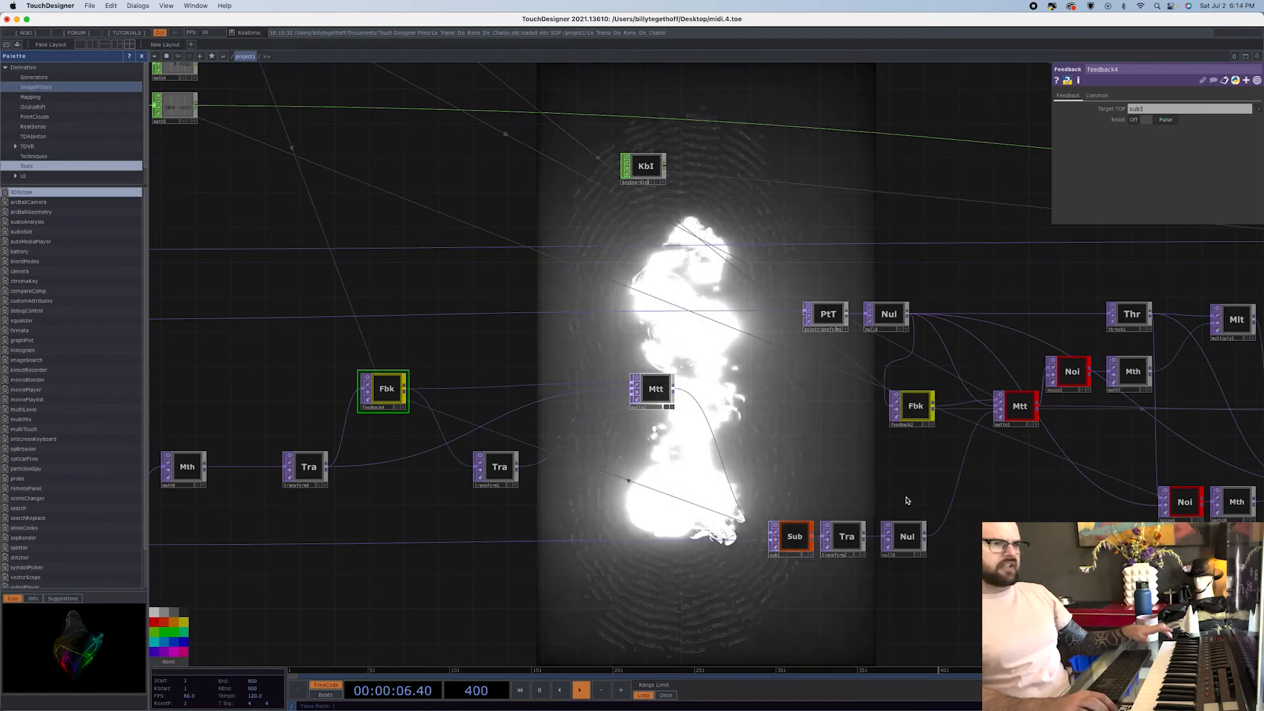
- Try a lower constant Switch Inputs value on the matte1 operator and restore its op('math12')['ch1ctrl2'] expression
{"action": "scroll", "coordinate": [929, 486], "scroll_direction": "right", "scroll_amount": 8}
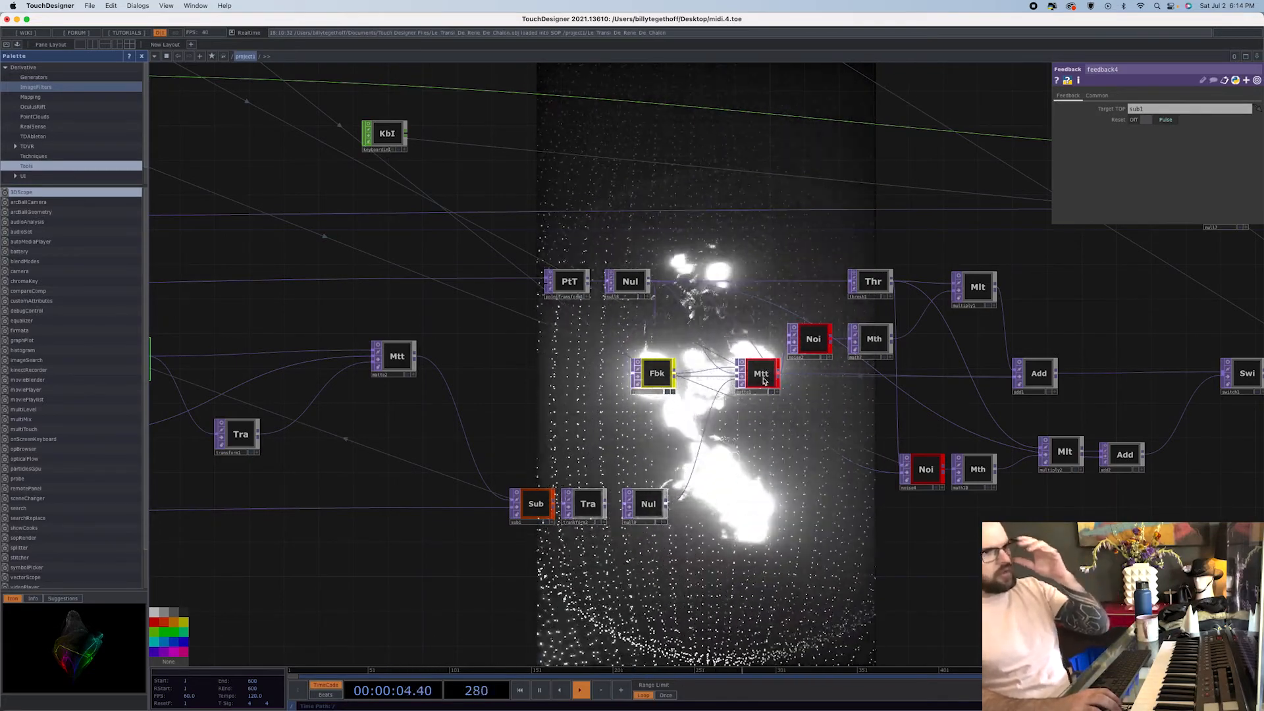
{"action": "left_click", "coordinate": [762, 380]}
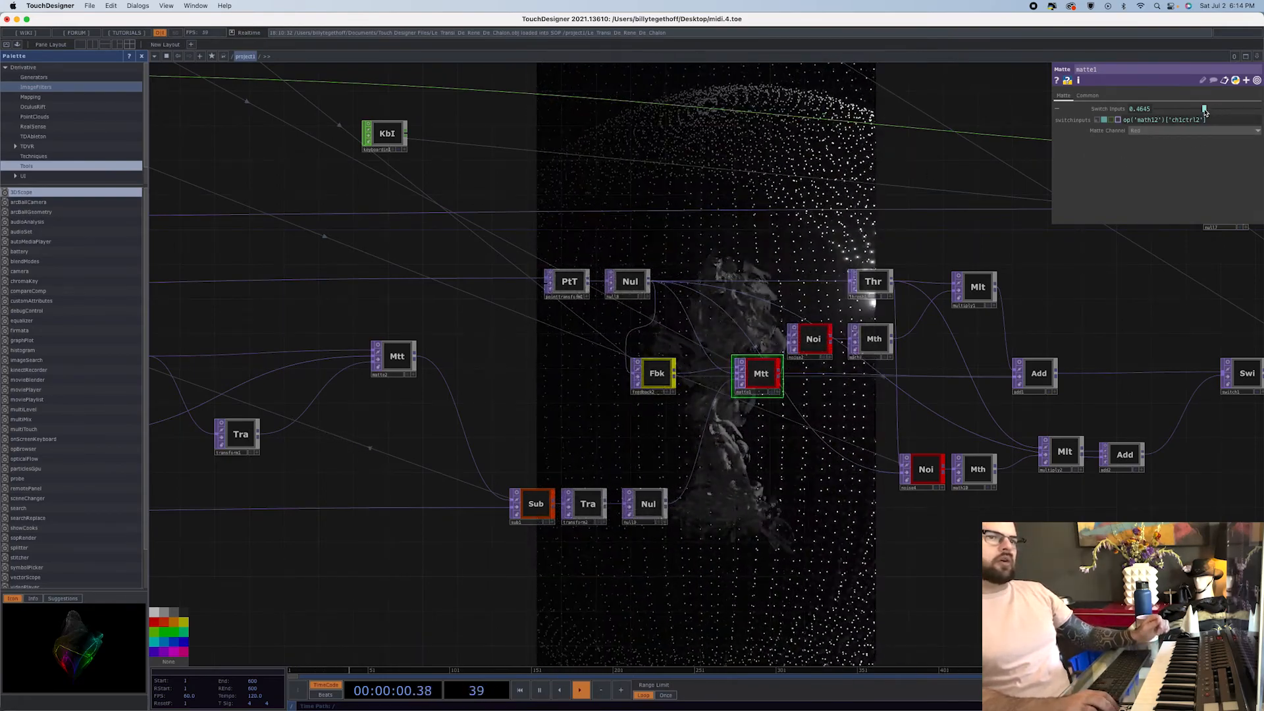
{"action": "left_click_drag", "start_coordinate": [1210, 109], "coordinate": [1170, 120]}
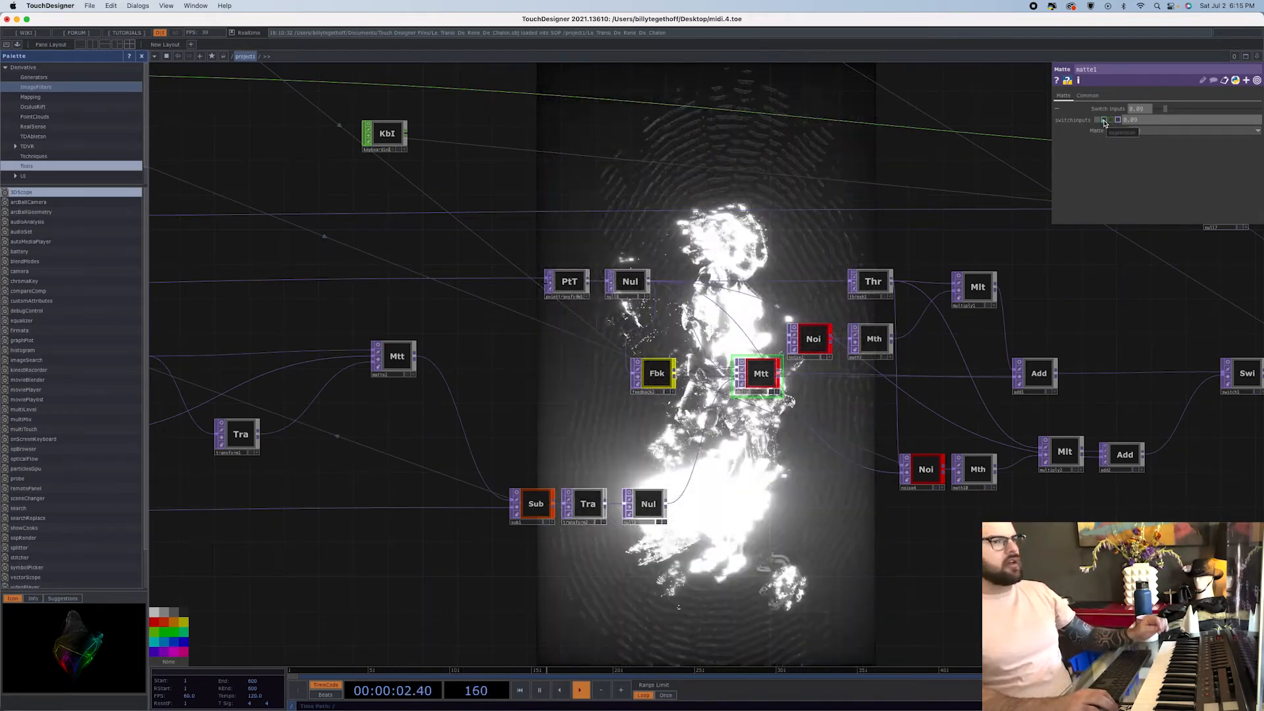
{"action": "left_click", "coordinate": [1104, 121]}
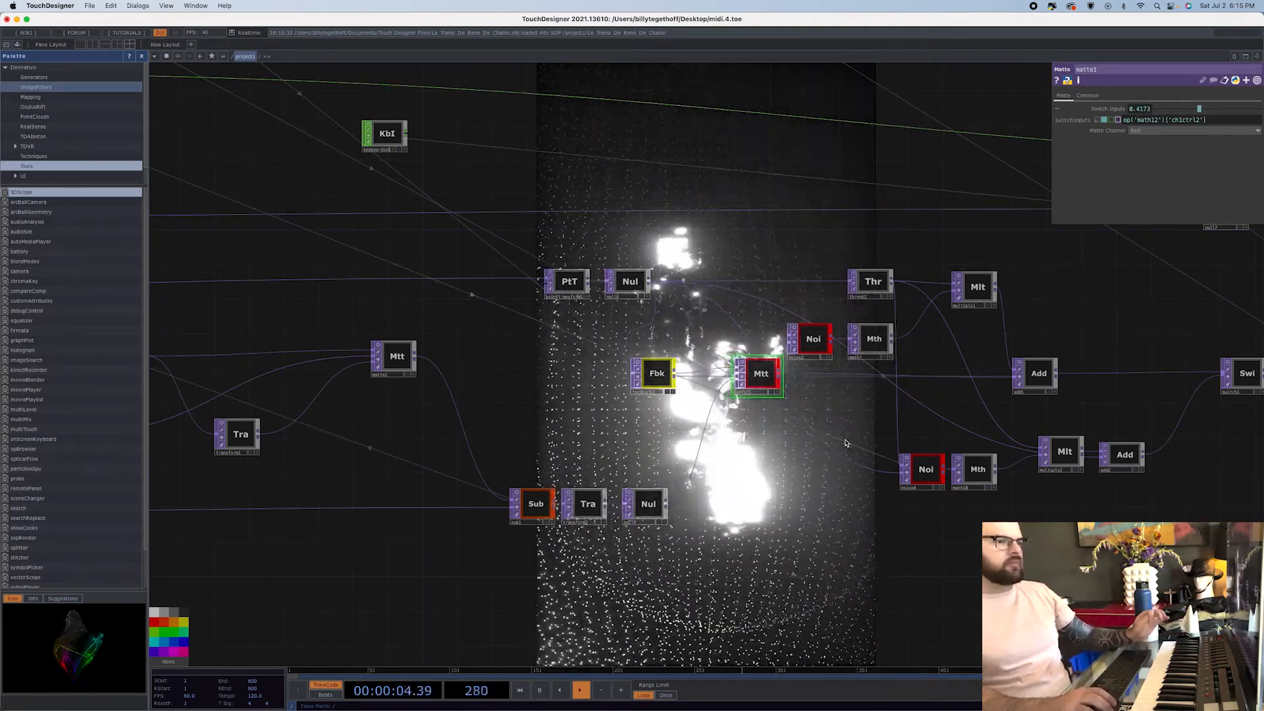
- Inspect the noise4 operator's noise settings and shift the node slightly farther from the math operator it feeds
{"action": "left_click", "coordinate": [926, 470]}
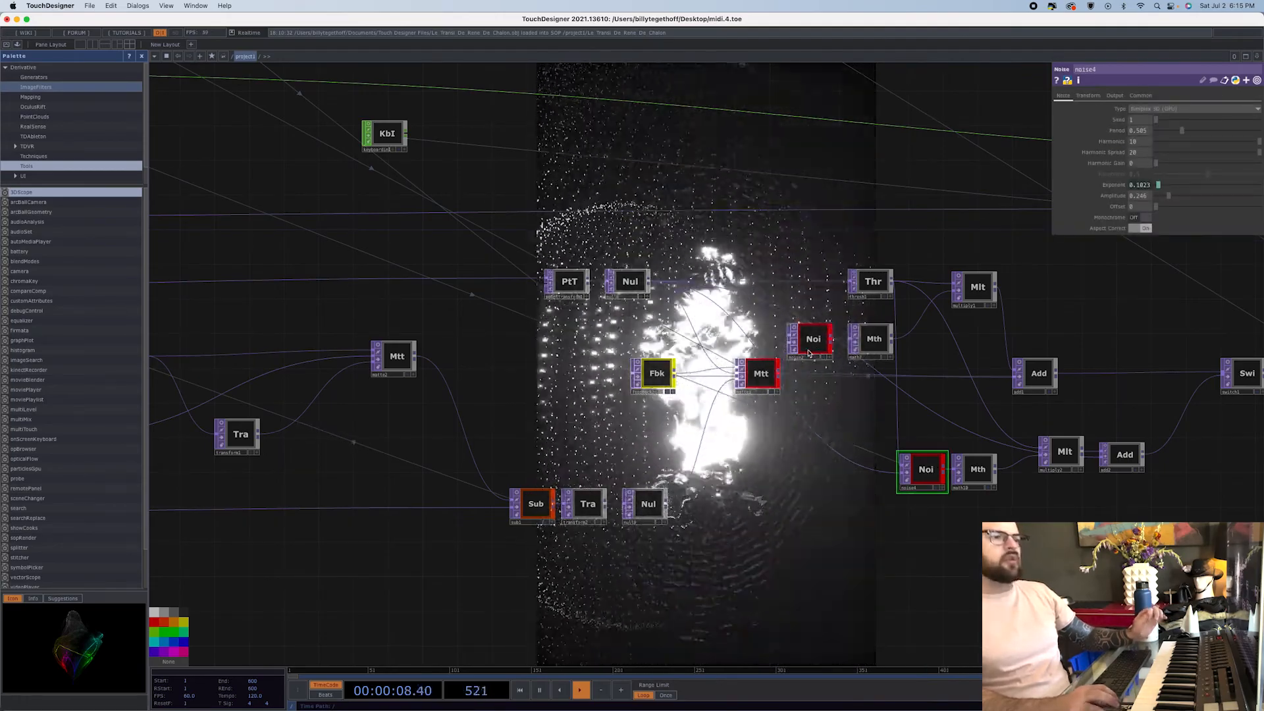
{"action": "left_click_drag", "start_coordinate": [926, 470], "coordinate": [908, 470]}
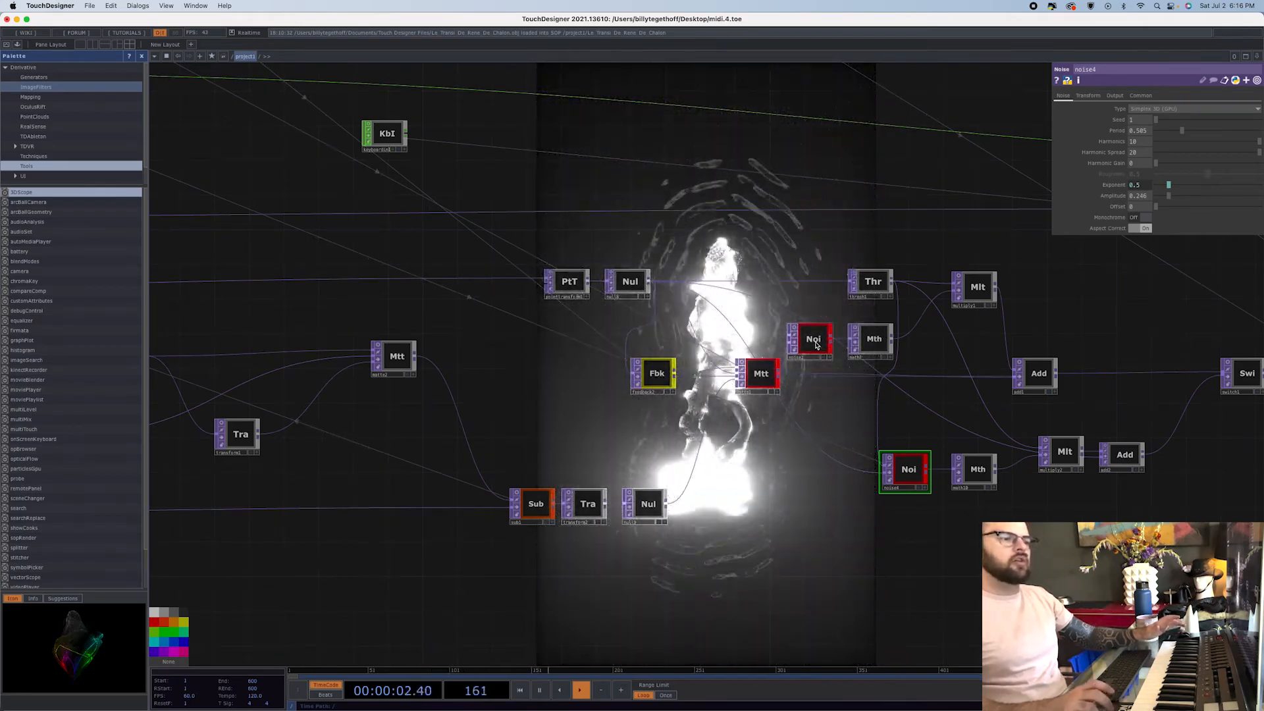
- Try an Exponent of 0.07 on the noise2 operator, then raise it back to about 0.55
{"action": "left_click", "coordinate": [813, 347]}
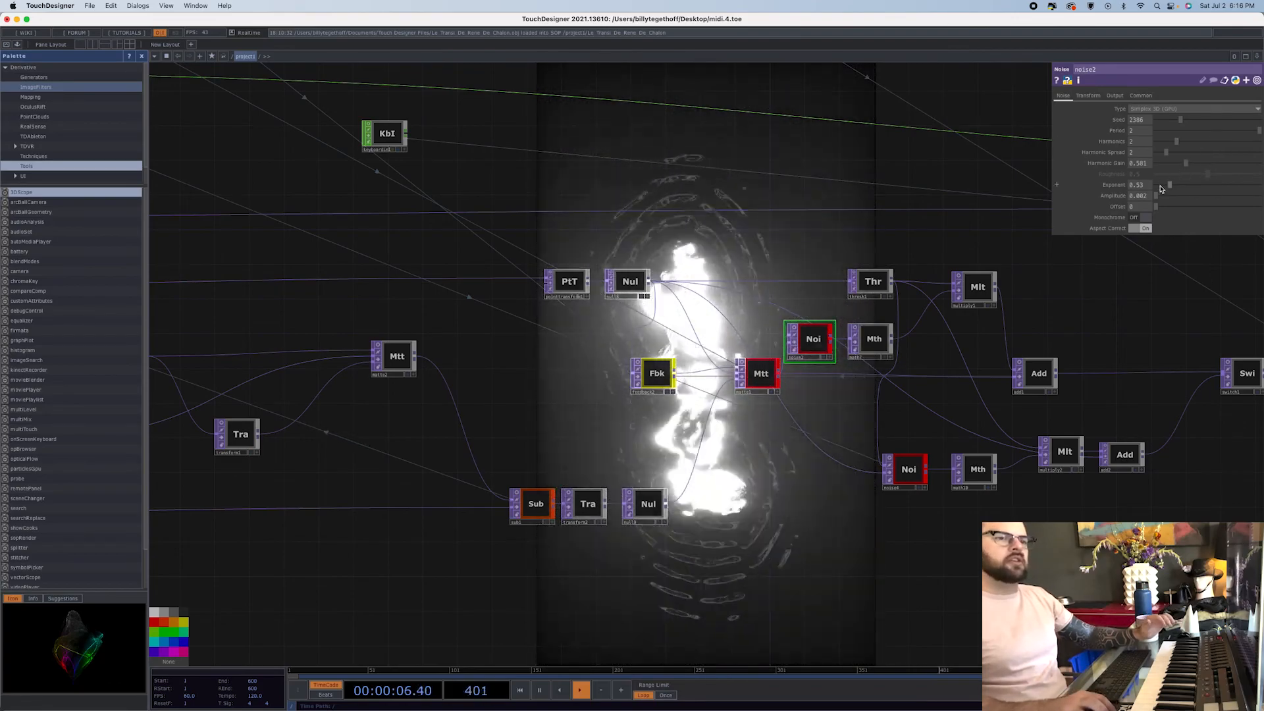
{"action": "mouse_move", "coordinate": [1169, 185]}
{"action": "left_mouse_down"}
{"action": "mouse_move", "coordinate": [1233, 186]}
{"action": "mouse_move", "coordinate": [1158, 189]}
{"action": "left_mouse_up"}
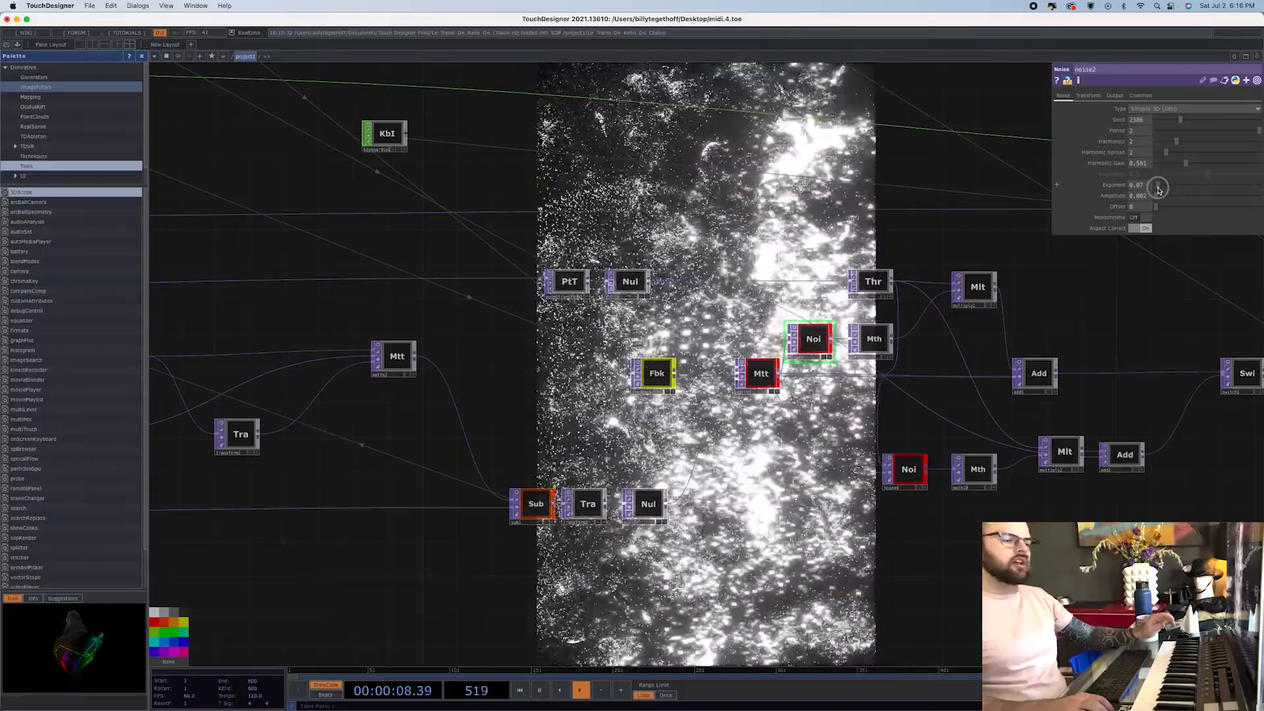
{"action": "mouse_move", "coordinate": [1159, 189]}
{"action": "left_mouse_down"}
{"action": "mouse_move", "coordinate": [1187, 187]}
{"action": "mouse_move", "coordinate": [1160, 193]}
{"action": "mouse_move", "coordinate": [1170, 190]}
{"action": "left_mouse_up"}
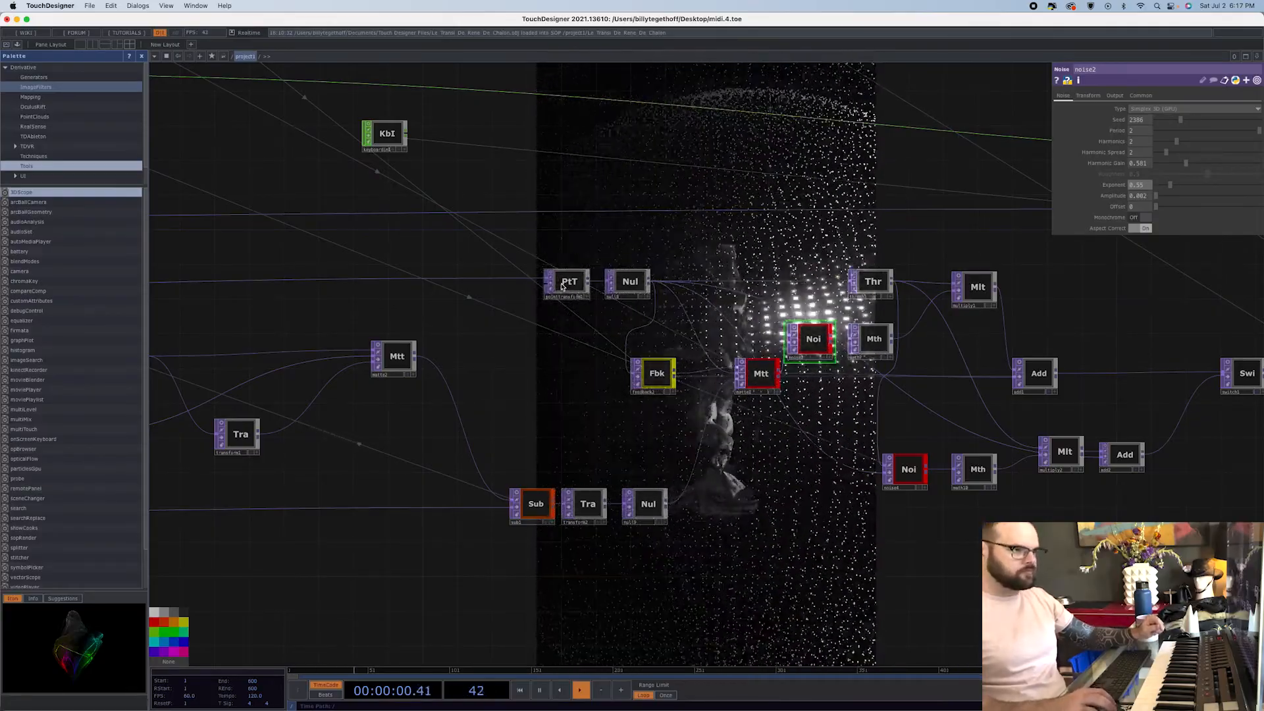
- Inspect the pointtransform1 operator's Align settings and follow the network onward to the render and post-processing operators
{"action": "left_click", "coordinate": [561, 286]}
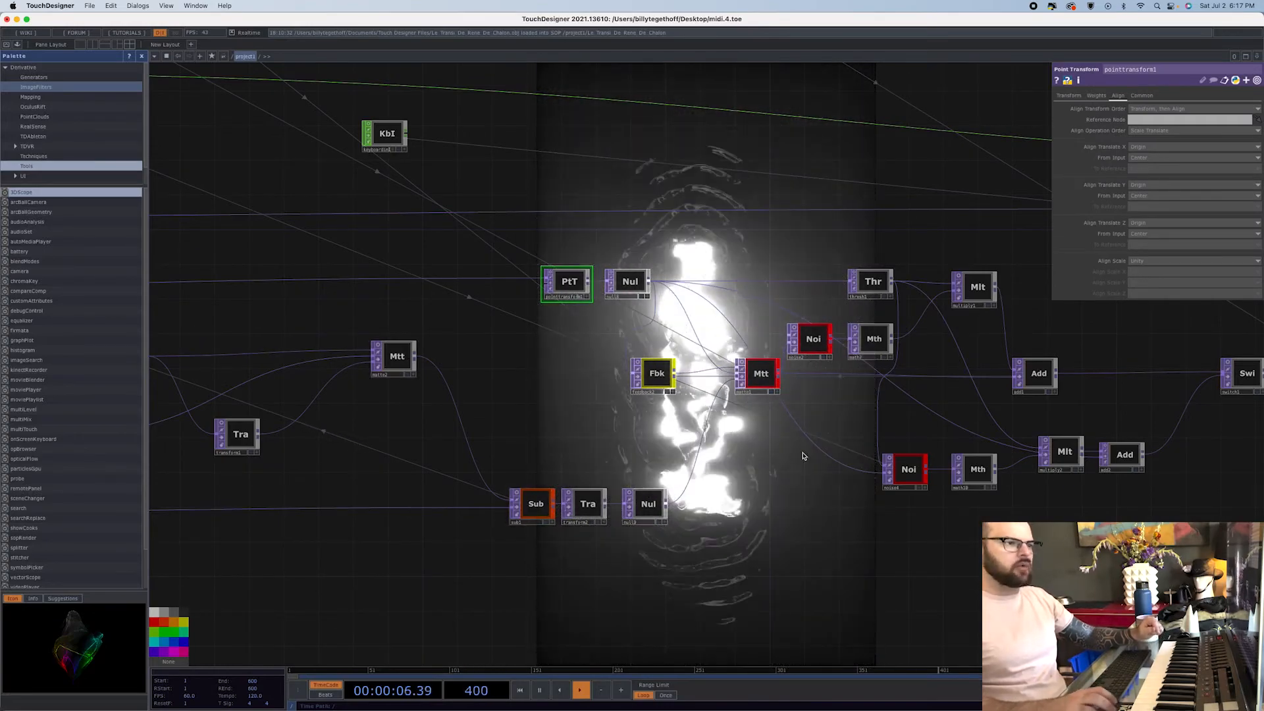
{"action": "left_click_drag", "start_coordinate": [1047, 556], "coordinate": [801, 572]}
{"action": "scroll", "coordinate": [807, 571], "scroll_direction": "down", "scroll_amount": 3}
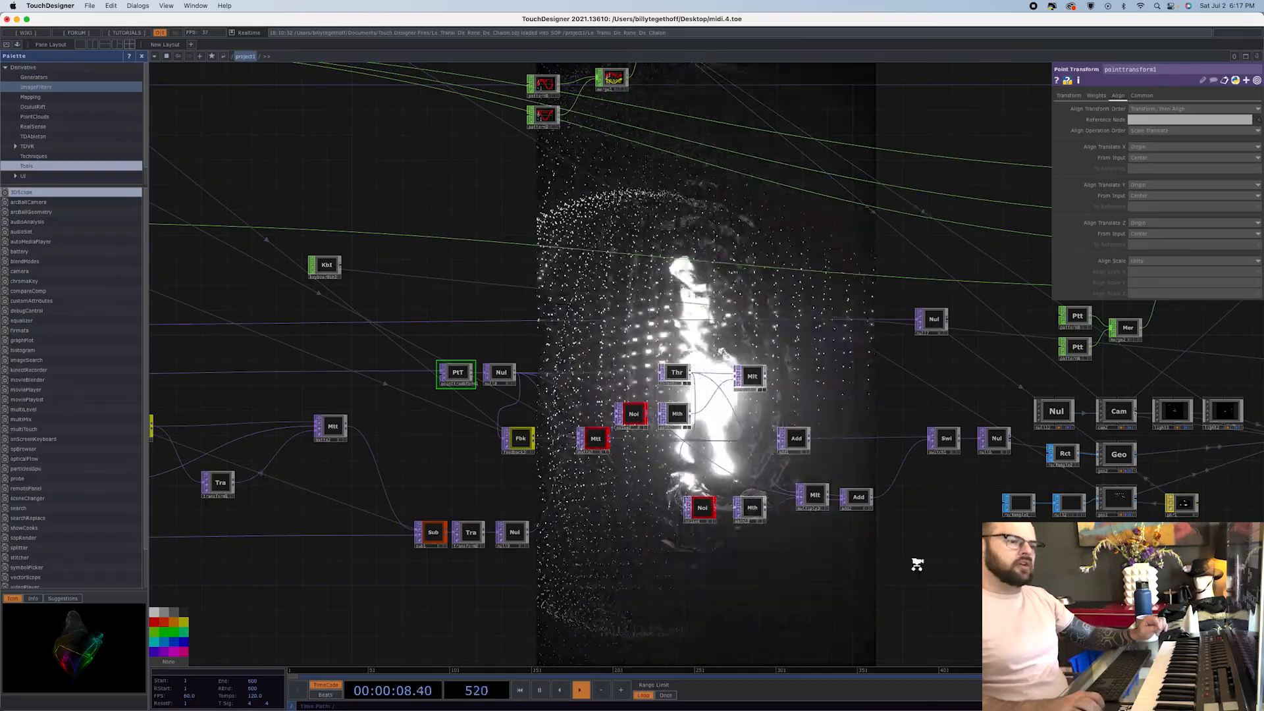
{"action": "scroll", "coordinate": [917, 564], "scroll_direction": "down", "scroll_amount": 2}
{"action": "left_click_drag", "start_coordinate": [875, 555], "coordinate": [754, 550]}
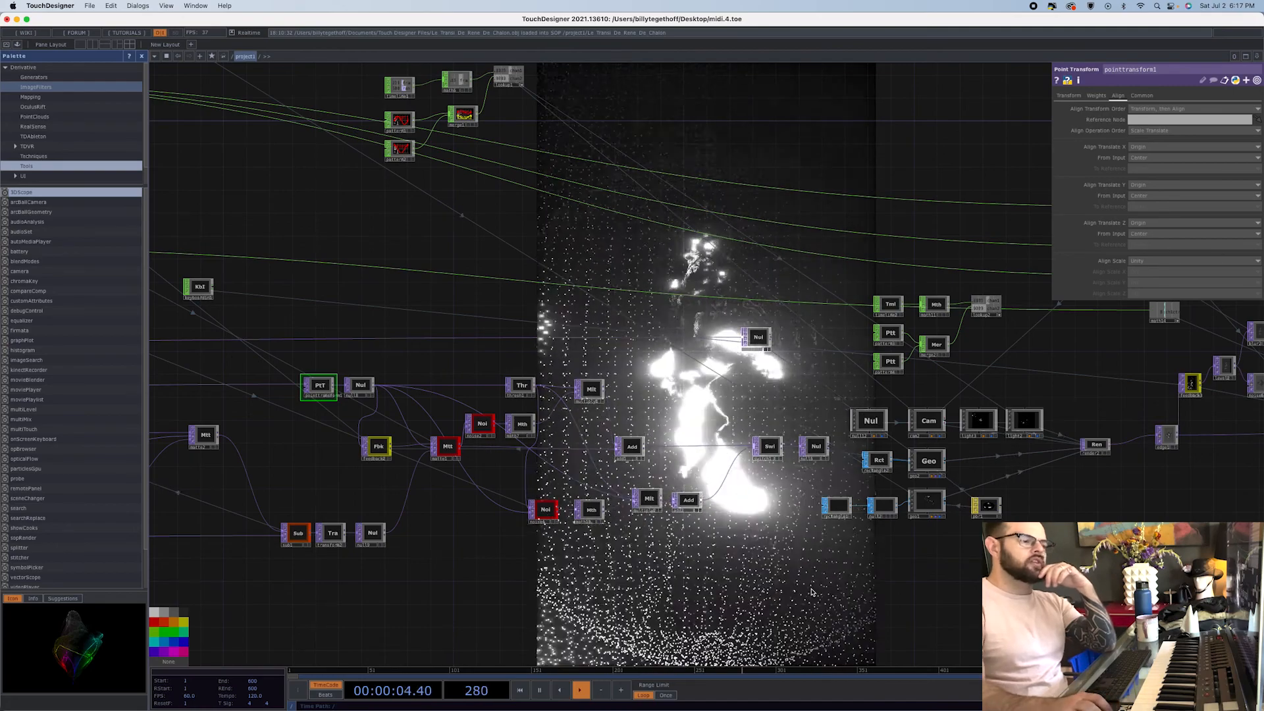
{"action": "scroll", "coordinate": [810, 590], "scroll_direction": "down", "scroll_amount": 3}
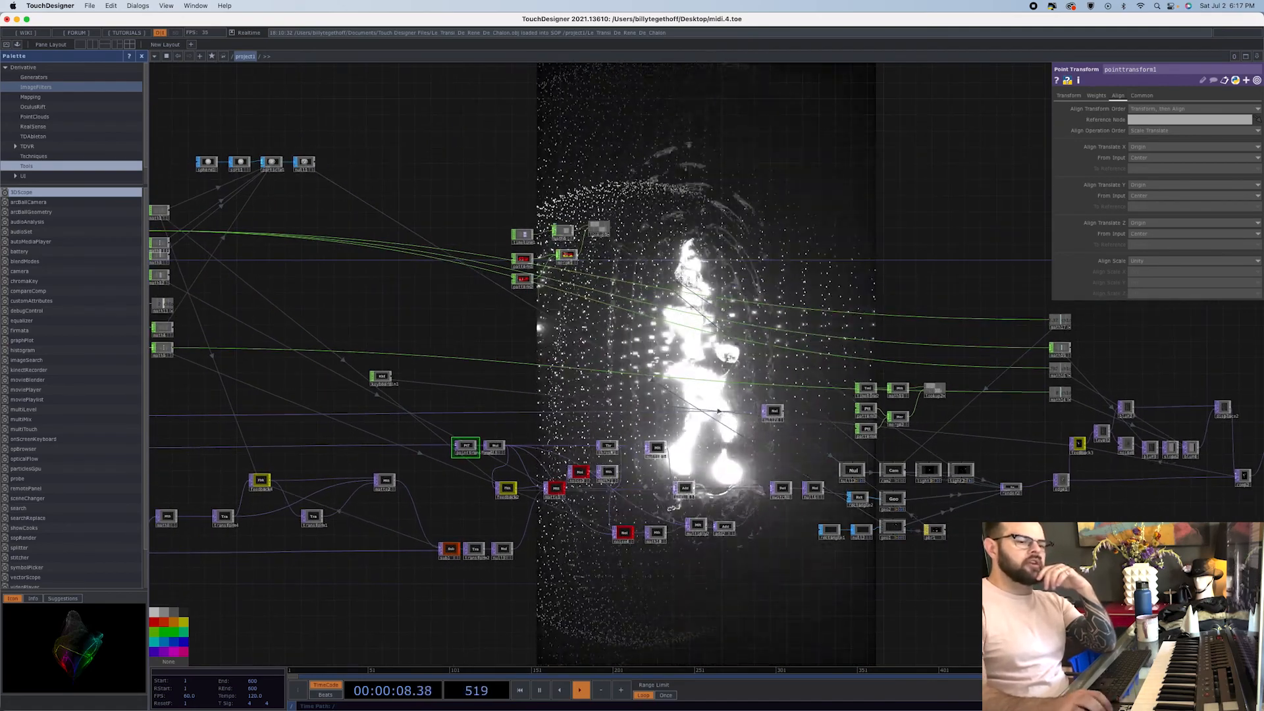
{"action": "scroll", "coordinate": [612, 564], "scroll_direction": "up", "scroll_amount": 5}
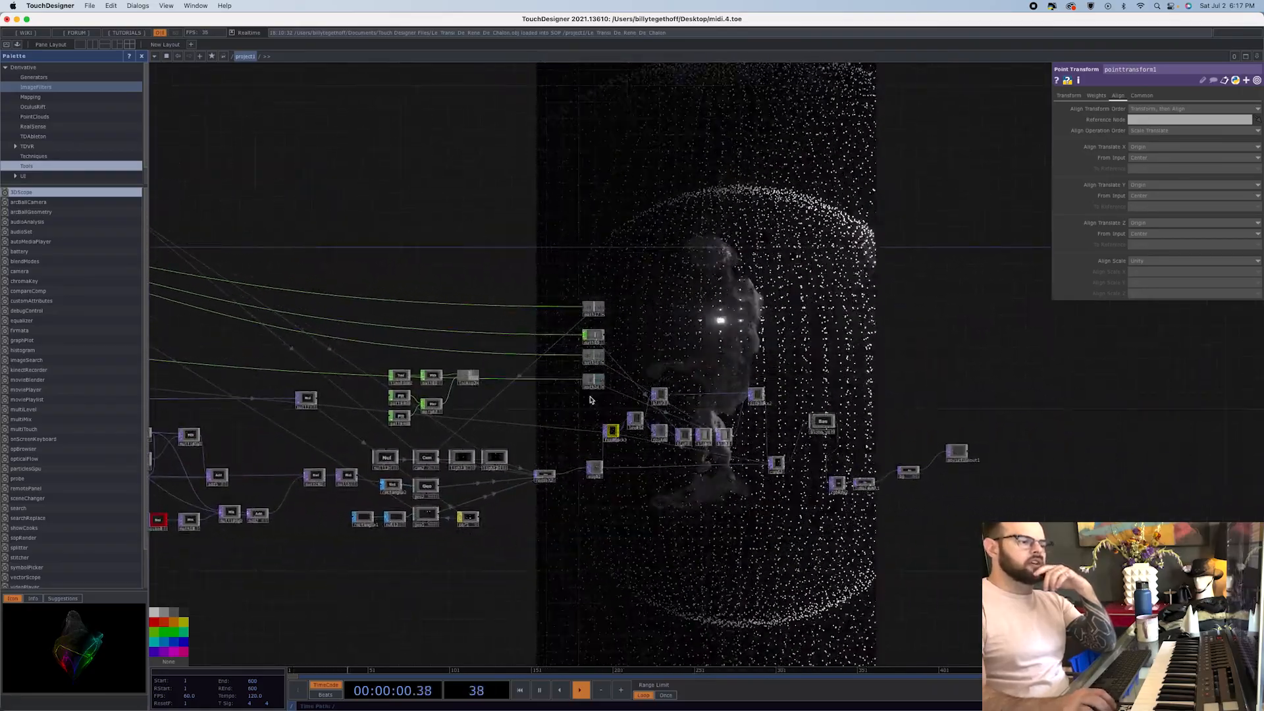
{"action": "scroll", "coordinate": [681, 434], "scroll_direction": "up", "scroll_amount": 4}
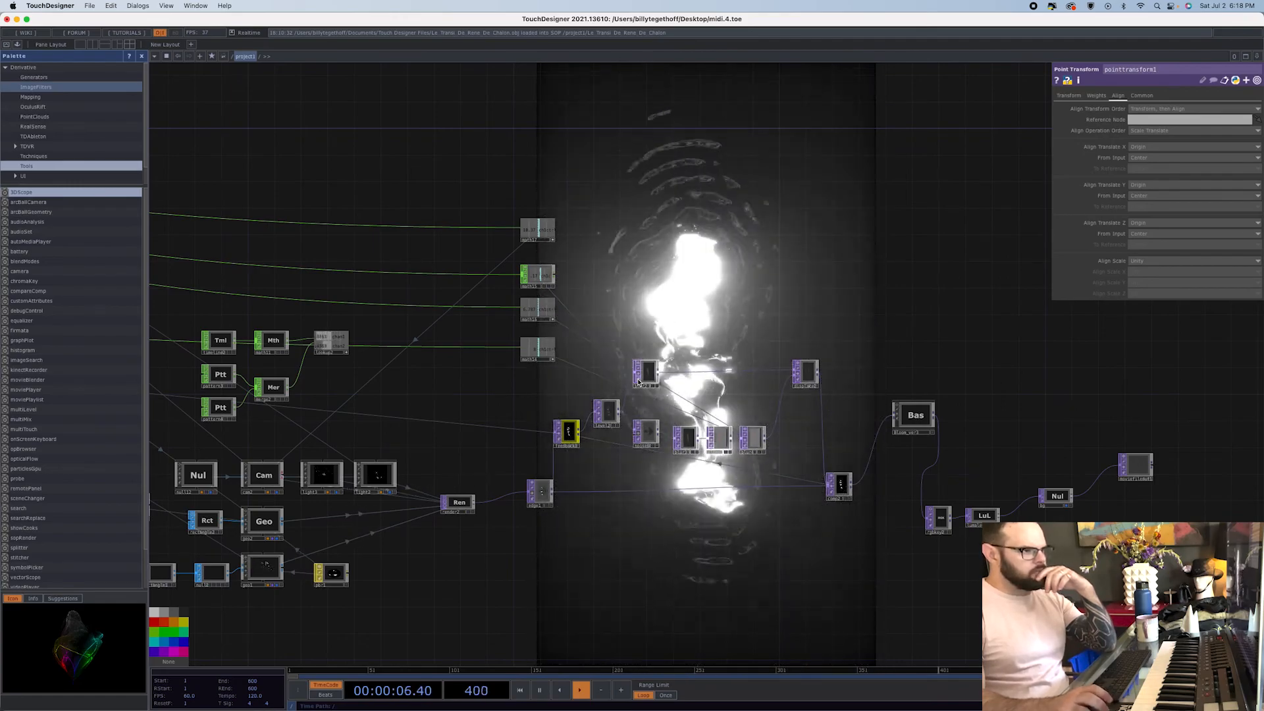
- Inspect the cam2 camera's Translate expressions and Look At target, and trace the lookup1 and math17 operators they reference
{"action": "left_click", "coordinate": [263, 476]}
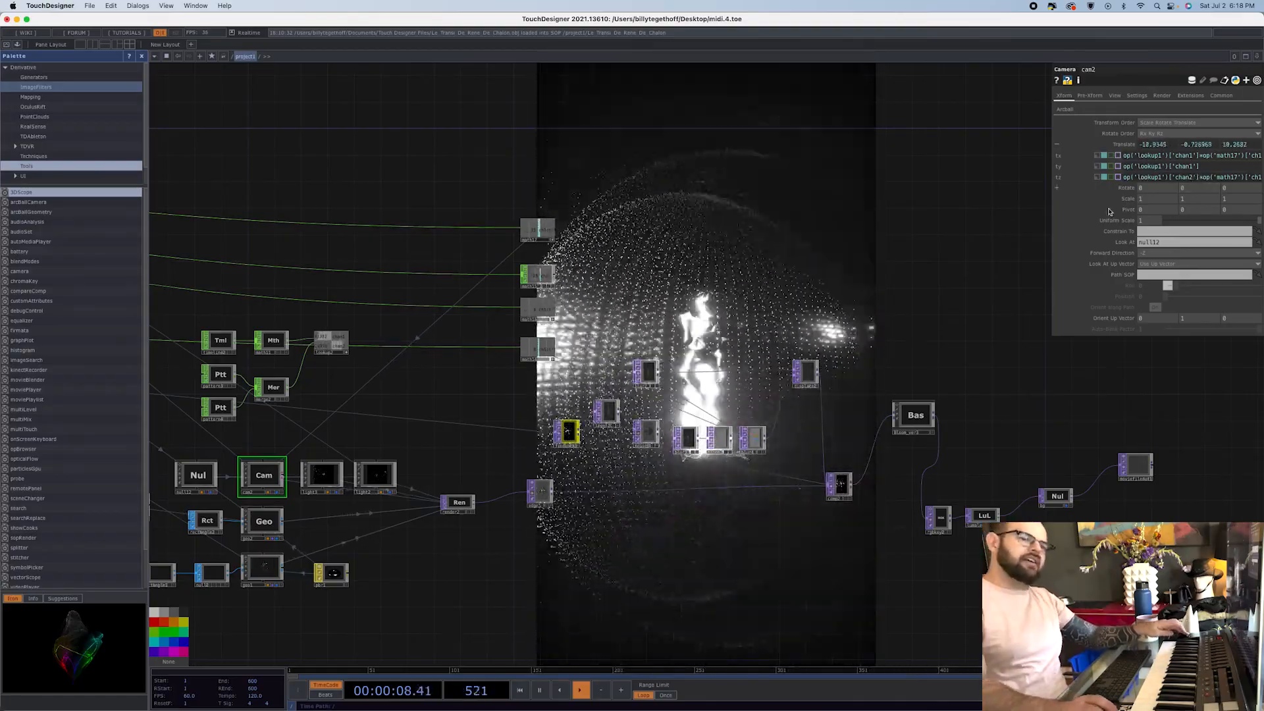
{"action": "scroll", "coordinate": [390, 188], "scroll_direction": "down", "scroll_amount": 5}
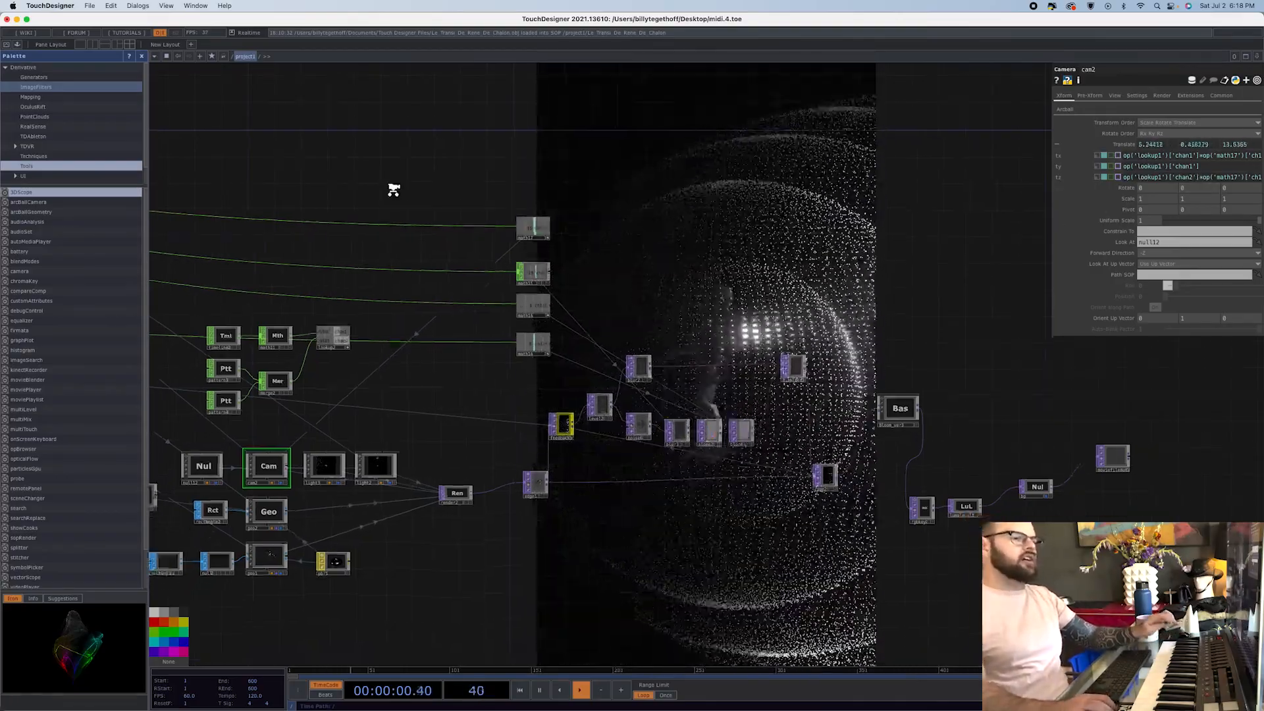
{"action": "left_click_drag", "start_coordinate": [385, 189], "coordinate": [1009, 262]}
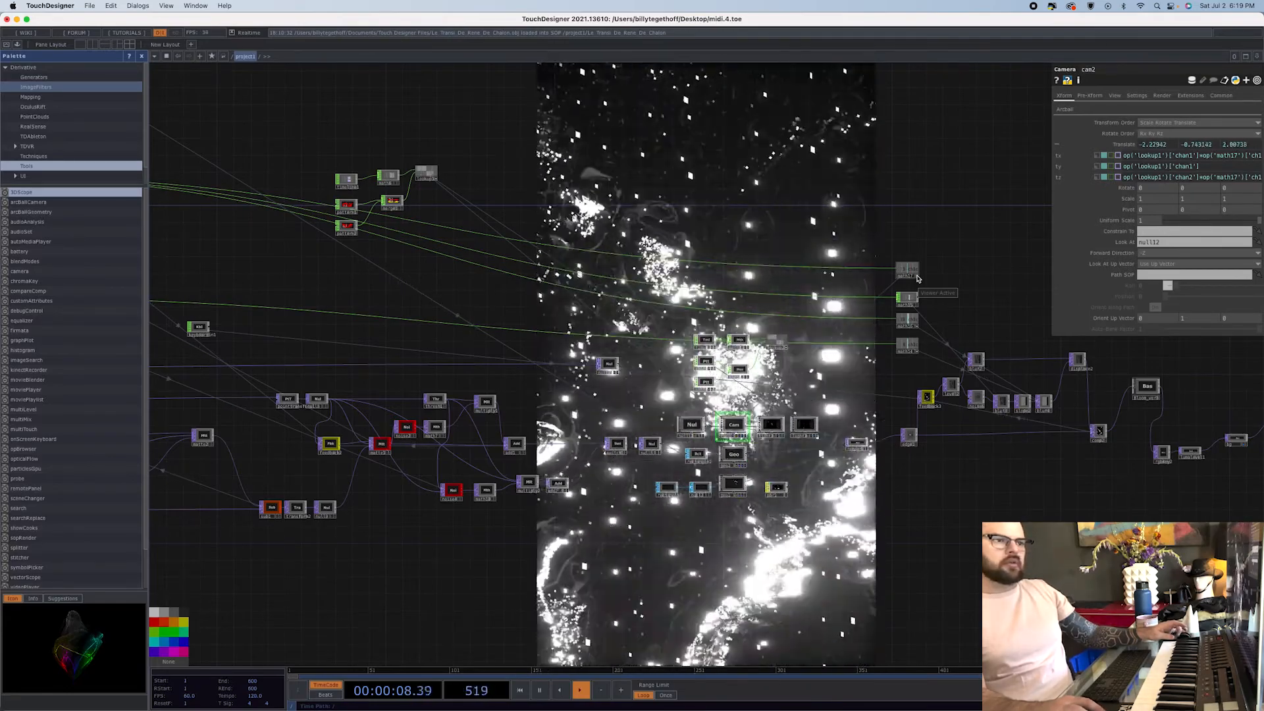
{"action": "left_click", "coordinate": [917, 279]}
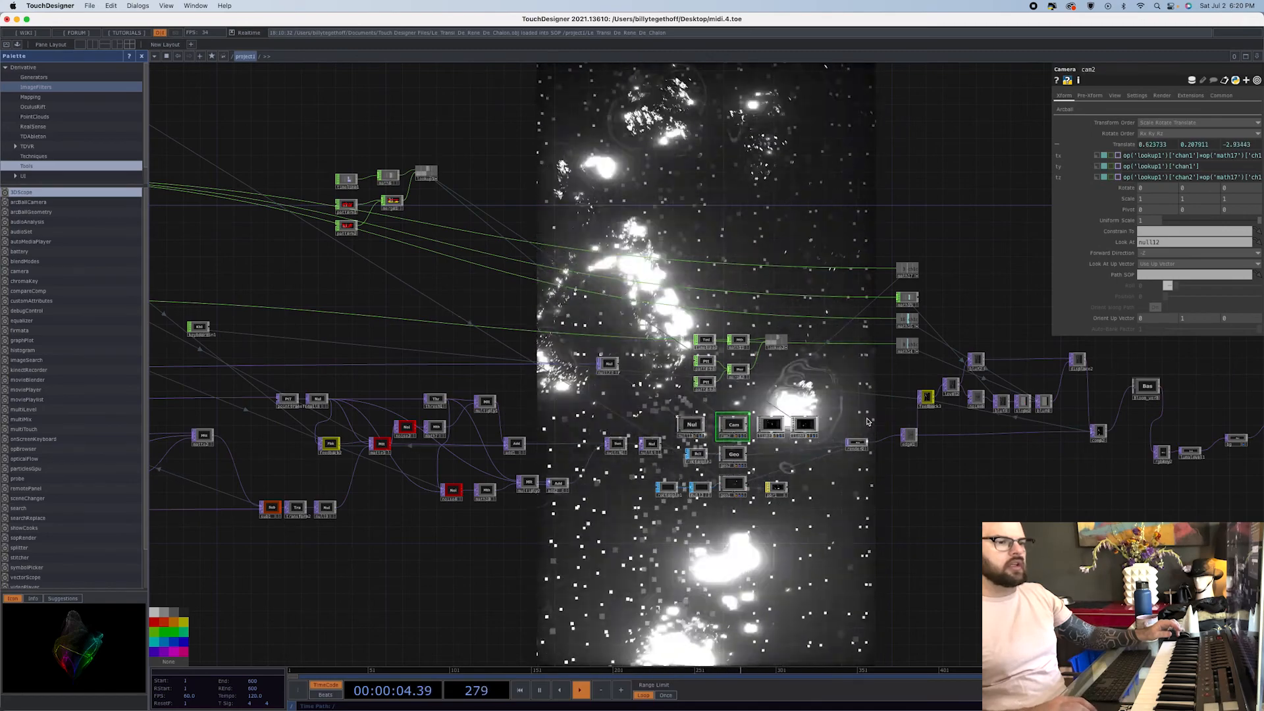
- Inspect the math15 operator's From and To Range and the Filter Size of the blur3 operator
{"action": "left_click_drag", "start_coordinate": [1016, 394], "coordinate": [738, 393]}
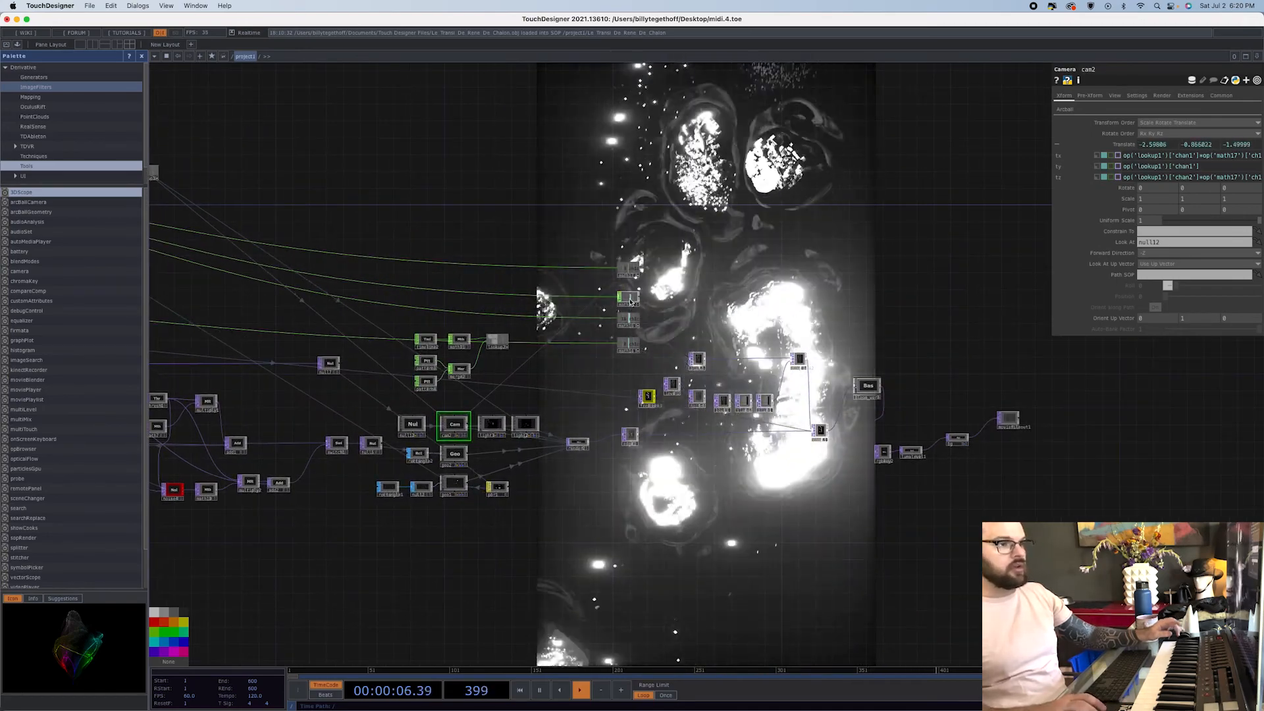
{"action": "left_click", "coordinate": [628, 303]}
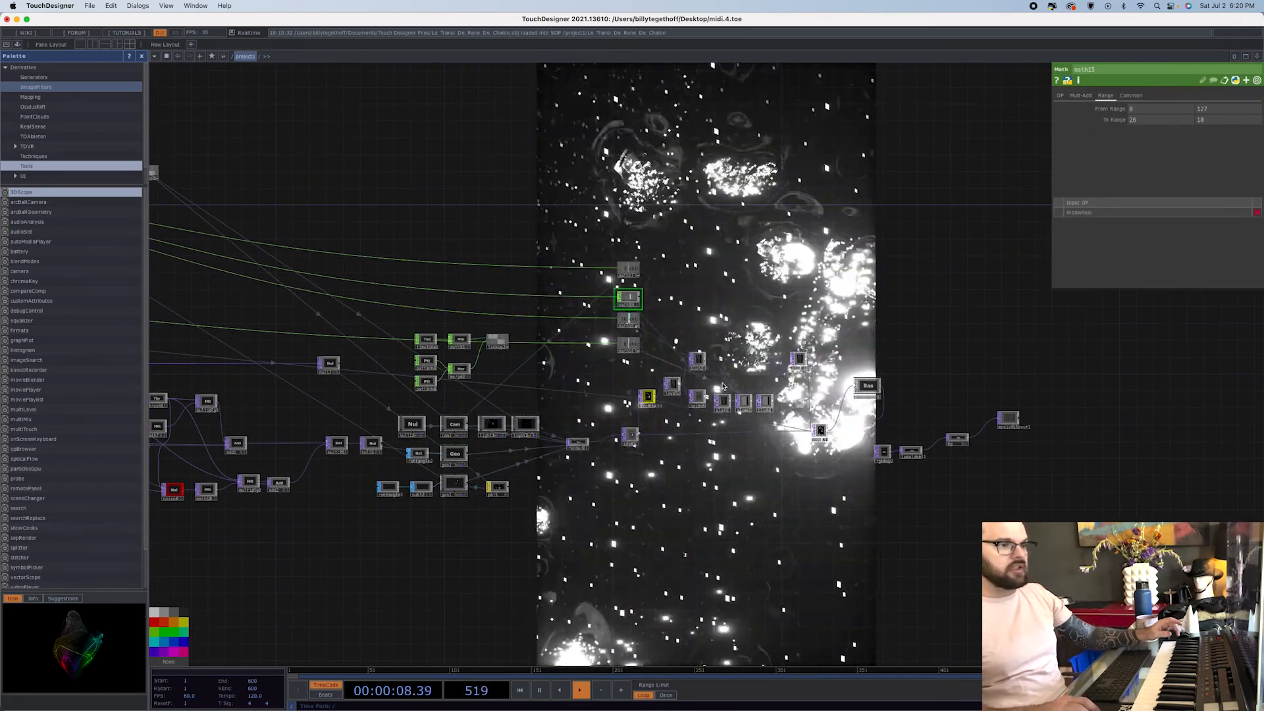
{"action": "left_click", "coordinate": [723, 405]}
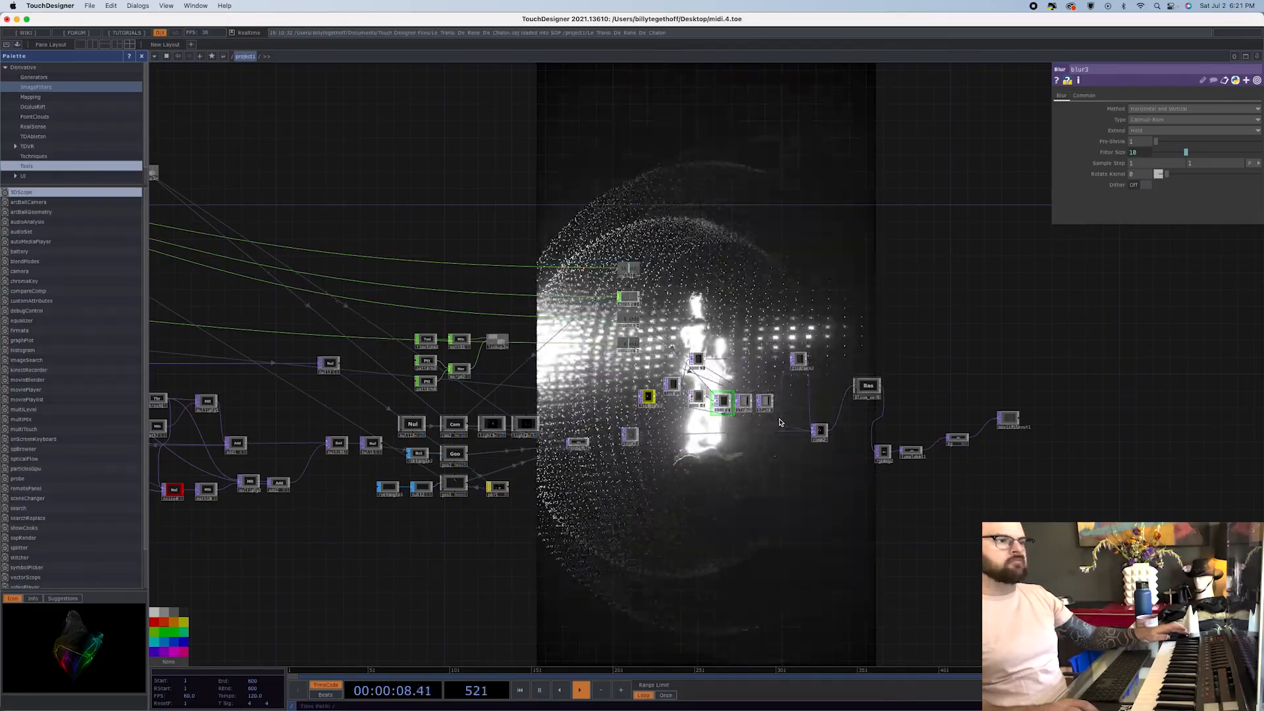
- Examine the slope2 operator's settings and the blur4 operator's Filter Size expression
{"action": "scroll", "coordinate": [779, 422], "scroll_direction": "up", "scroll_amount": 5}
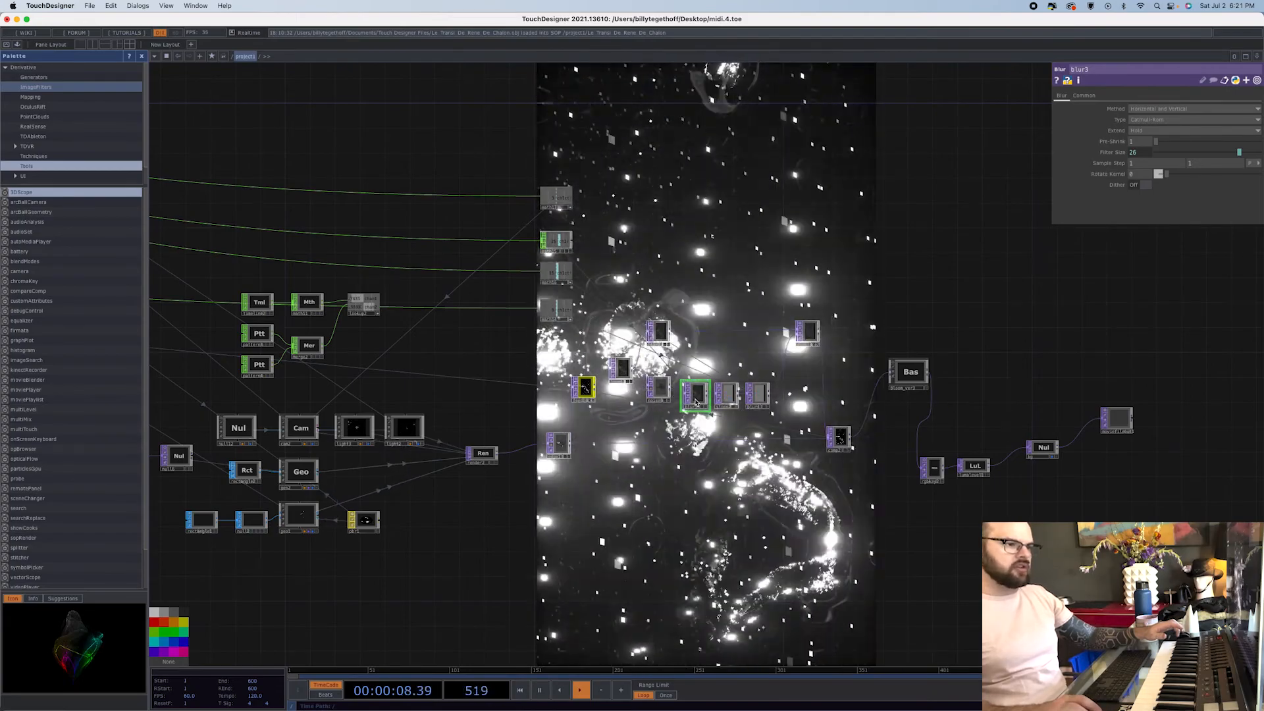
{"action": "left_click", "coordinate": [729, 395]}
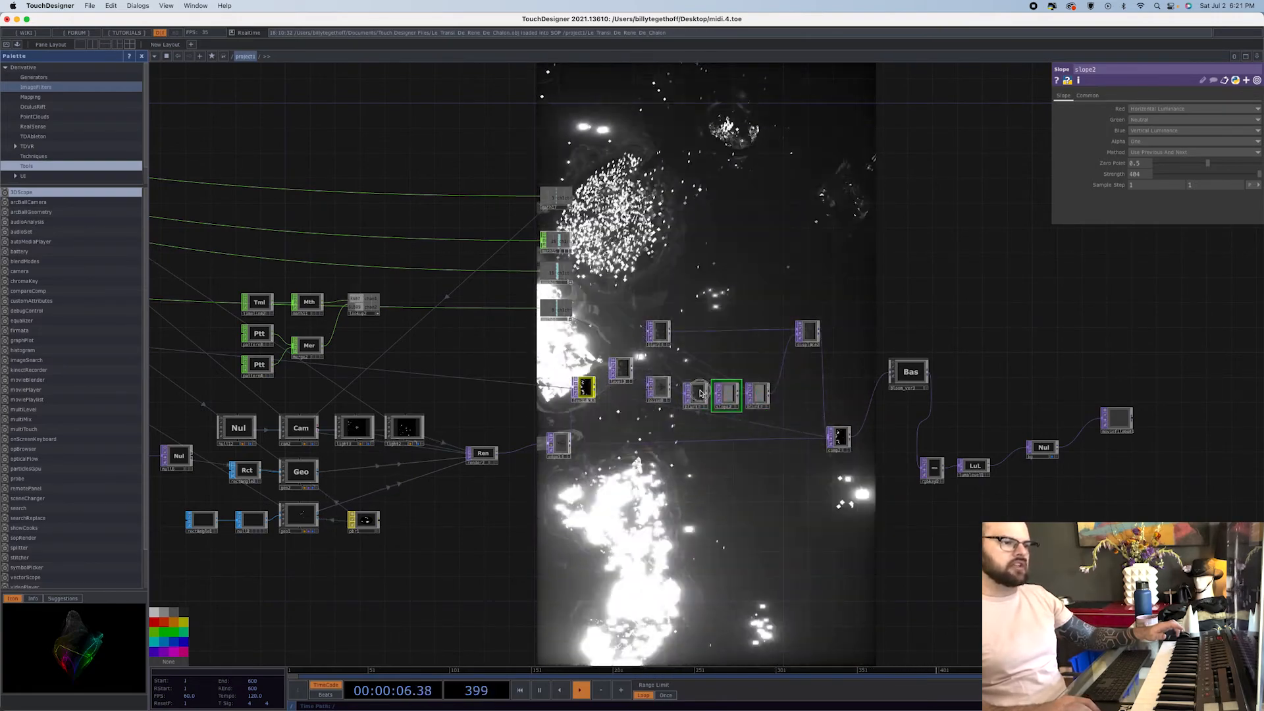
{"action": "left_click", "coordinate": [757, 395]}
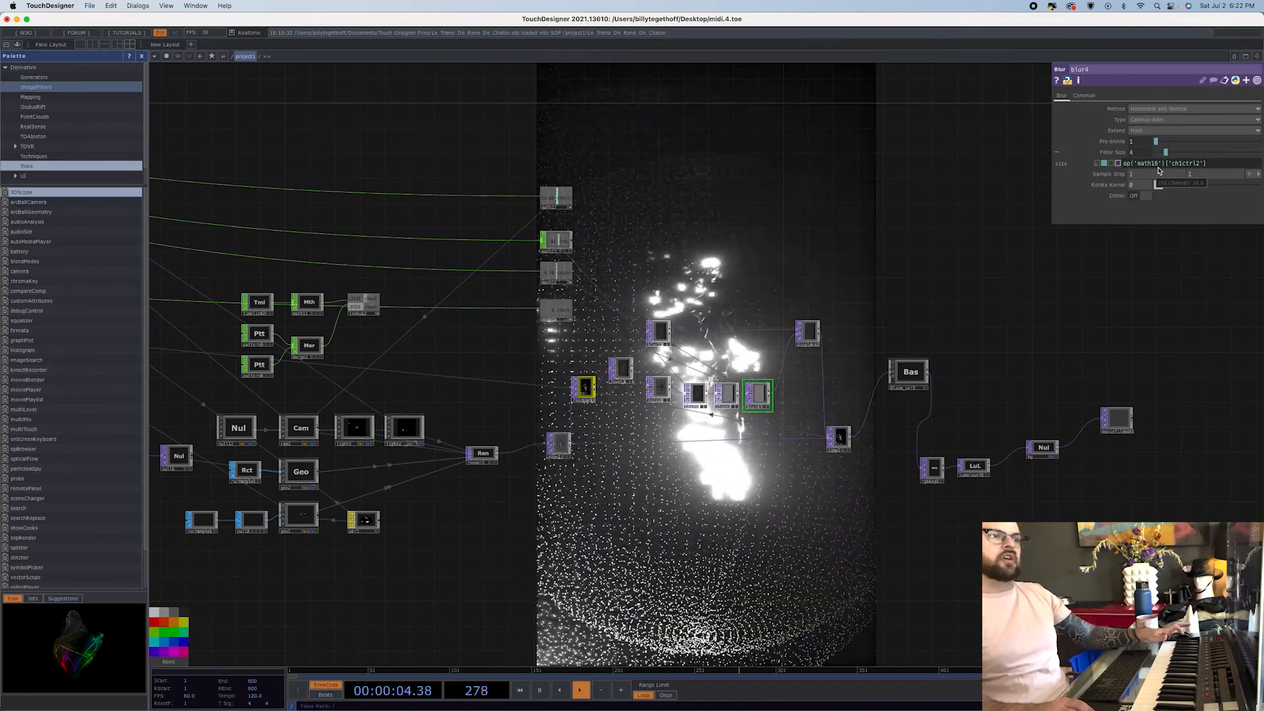
- Compare the blur3 and blur4 filter sizes with the math16 operator's range settings
{"action": "left_click", "coordinate": [697, 395]}
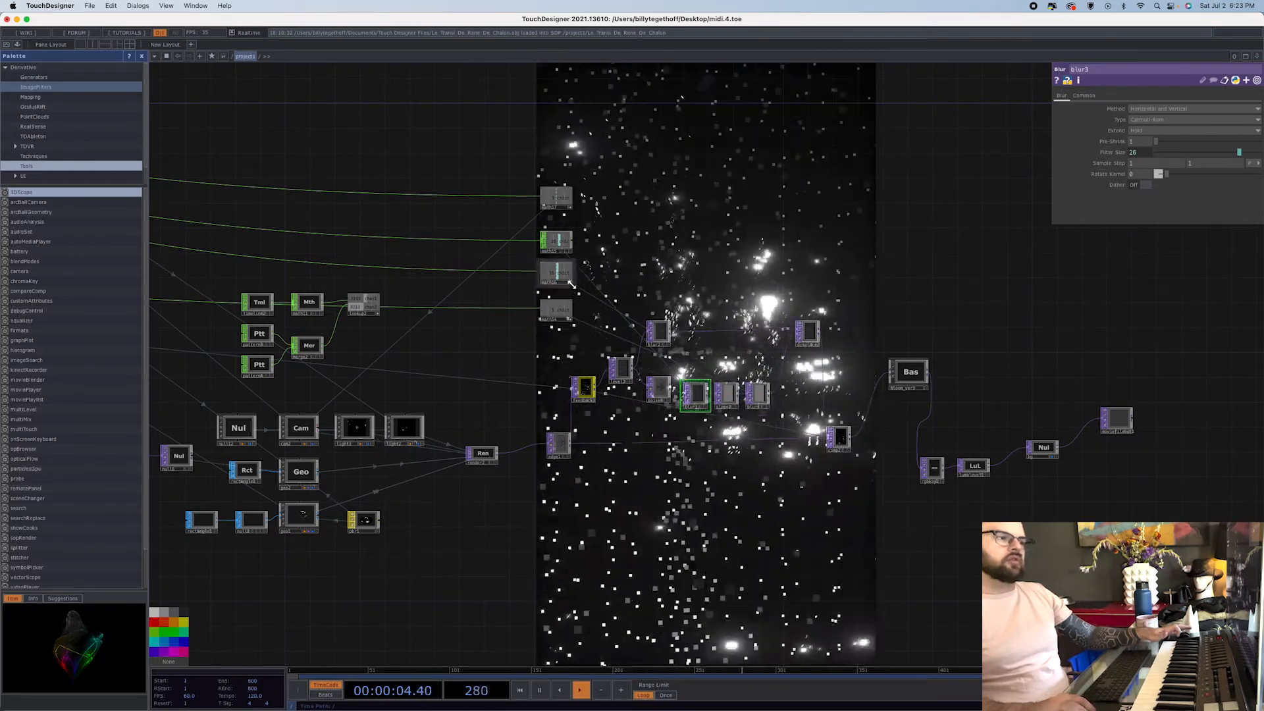
{"action": "left_click", "coordinate": [568, 282]}
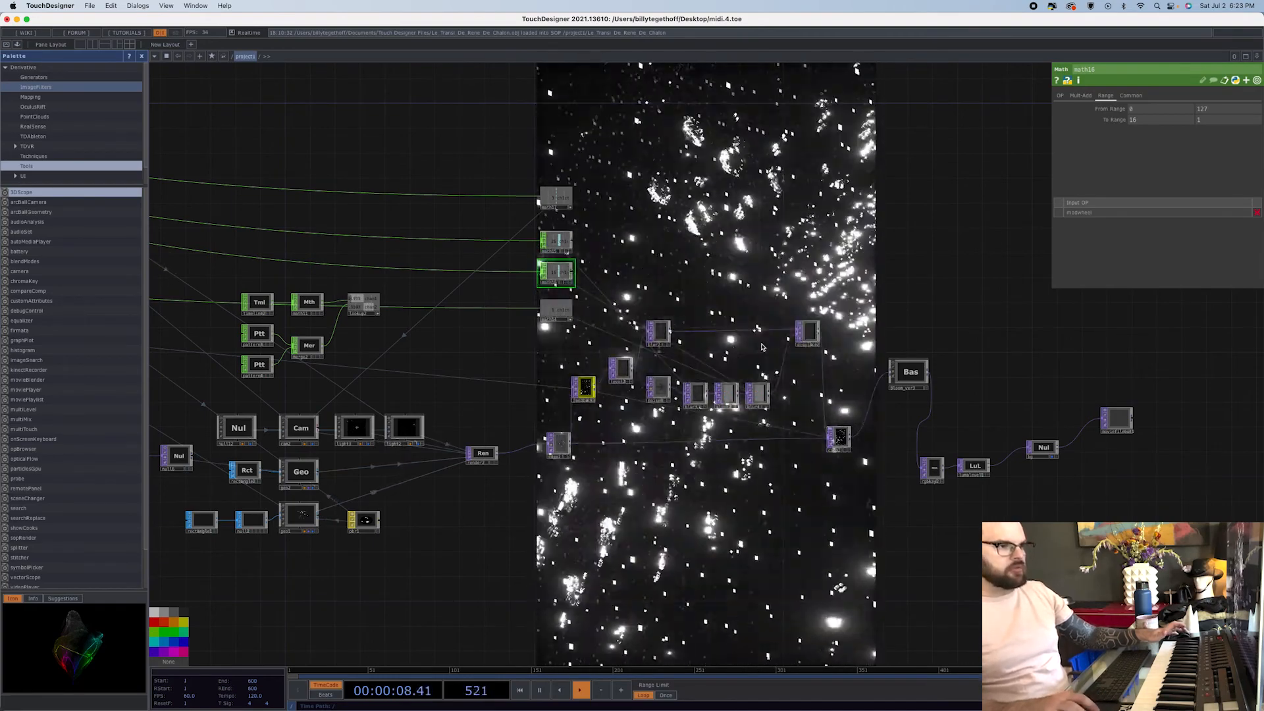
{"action": "left_click", "coordinate": [760, 395]}
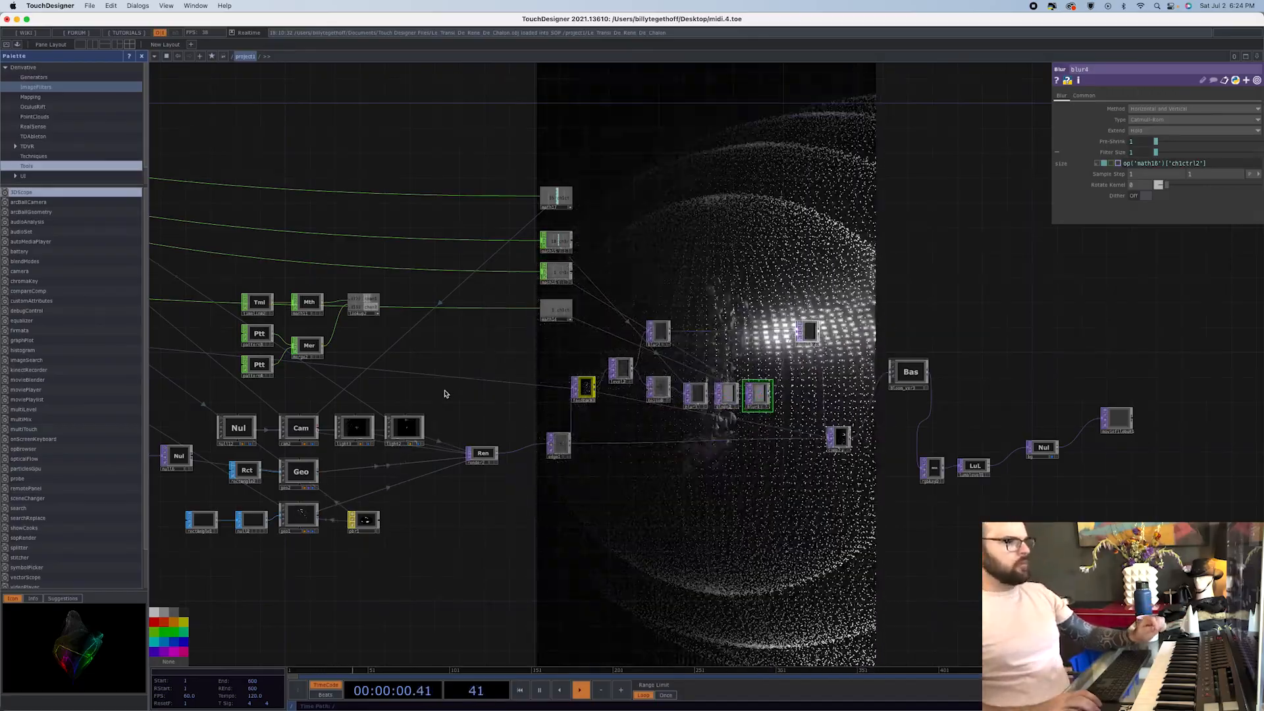
- Return to the MIDI input section at the start of the network and inspect the midiin1 operator's source settings
{"action": "left_click_drag", "start_coordinate": [476, 406], "coordinate": [827, 442]}
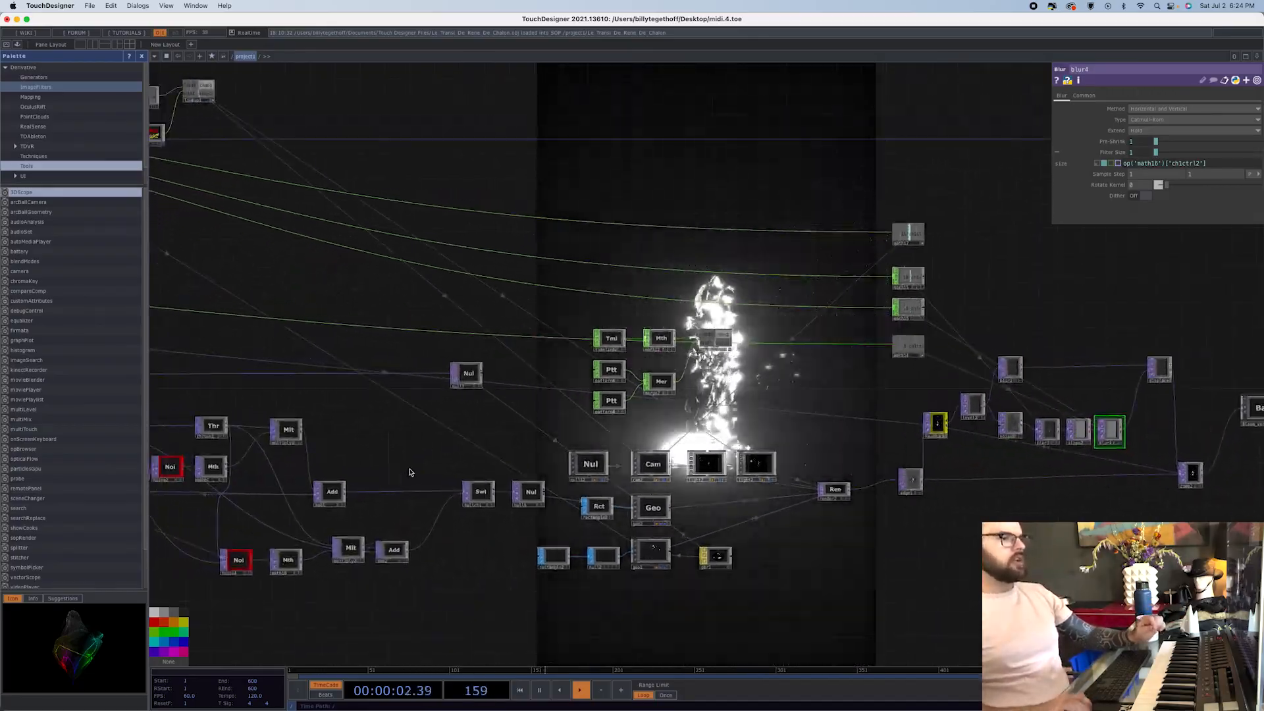
{"action": "scroll", "coordinate": [409, 472], "scroll_direction": "down", "scroll_amount": 4}
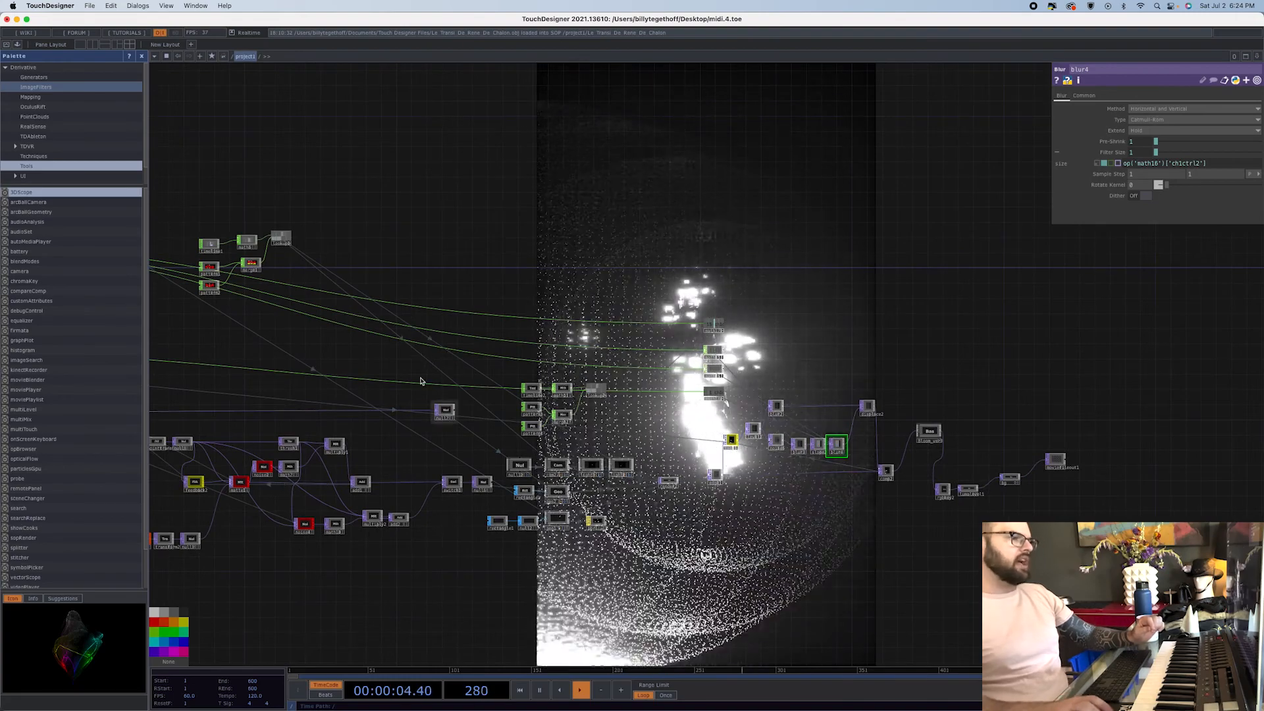
{"action": "left_click_drag", "start_coordinate": [369, 339], "coordinate": [619, 321]}
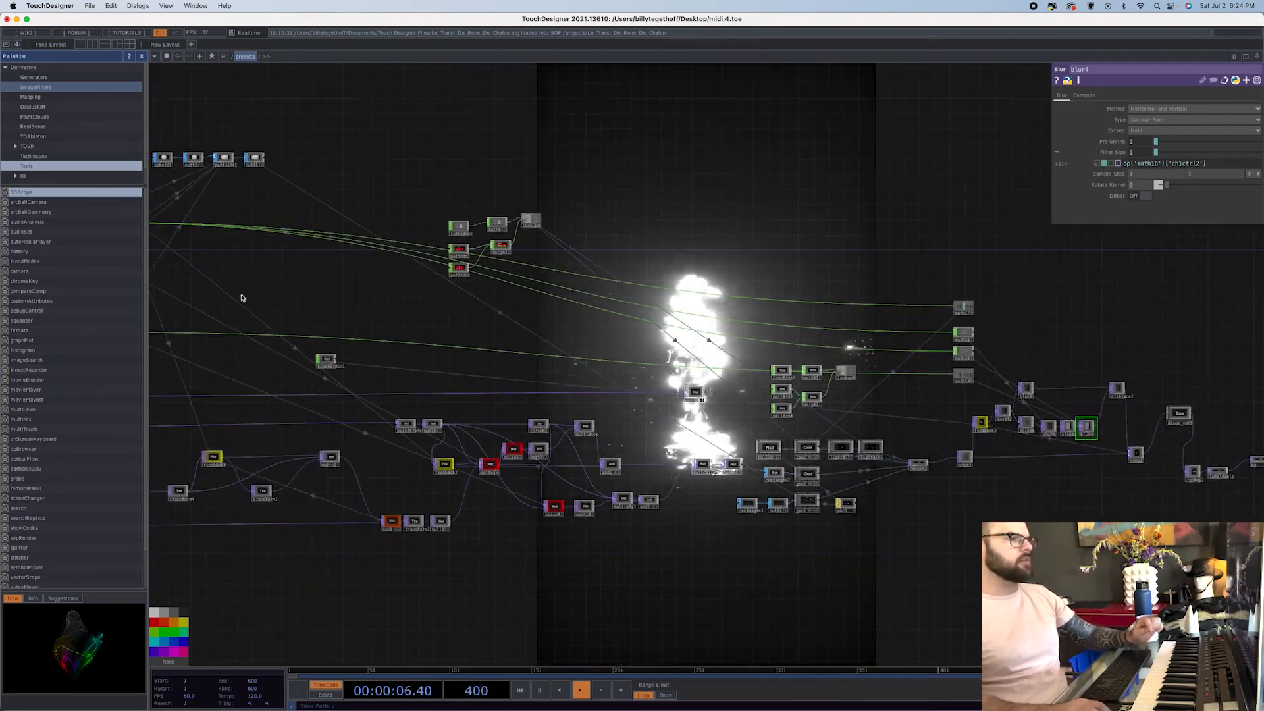
{"action": "left_click_drag", "start_coordinate": [279, 262], "coordinate": [721, 309]}
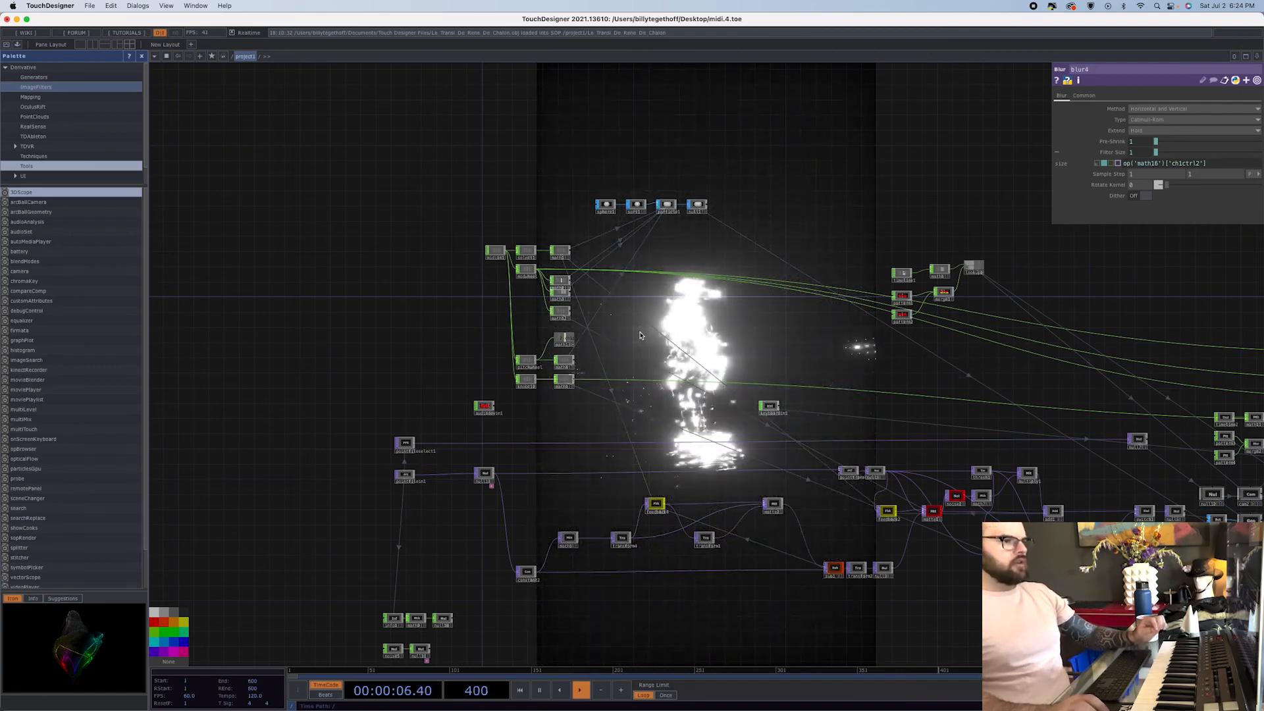
{"action": "left_click", "coordinate": [495, 254]}
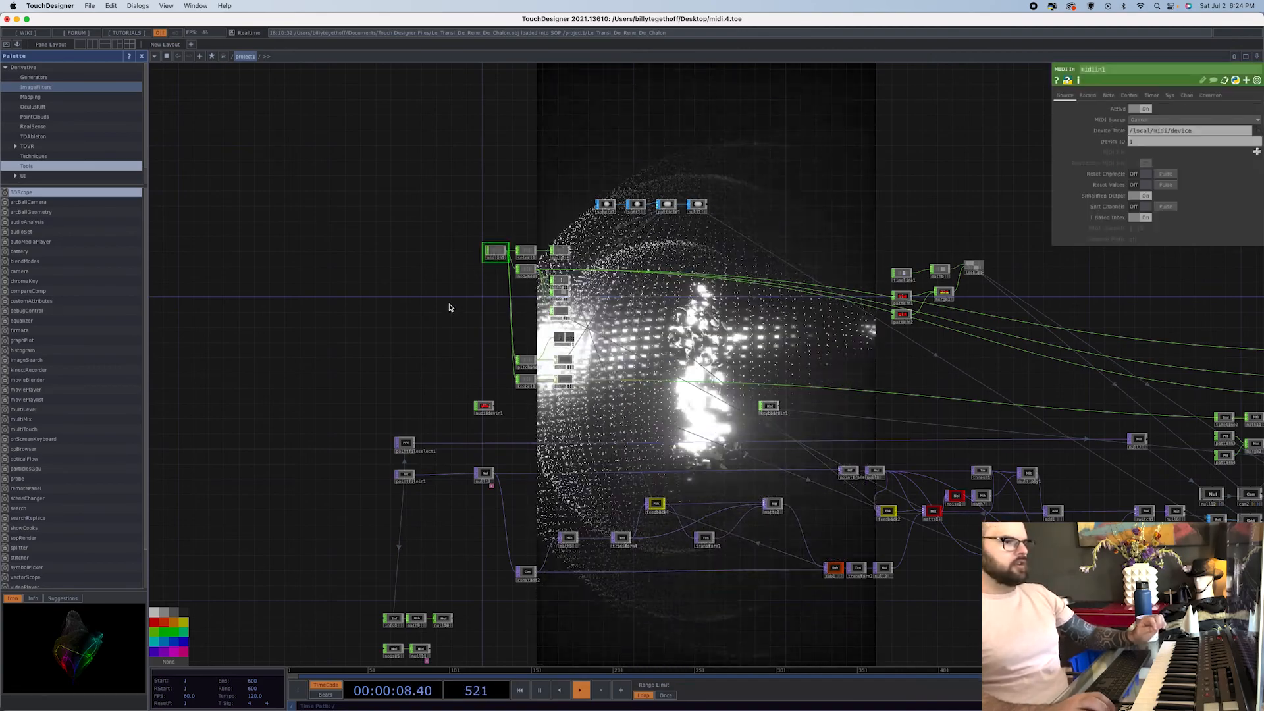
- Examine the midiin1 operator's channel list closely for the note channels and the ch1ctrl2 and ch1ctrl23 control channels
{"action": "scroll", "coordinate": [429, 294], "scroll_direction": "up", "scroll_amount": 8}
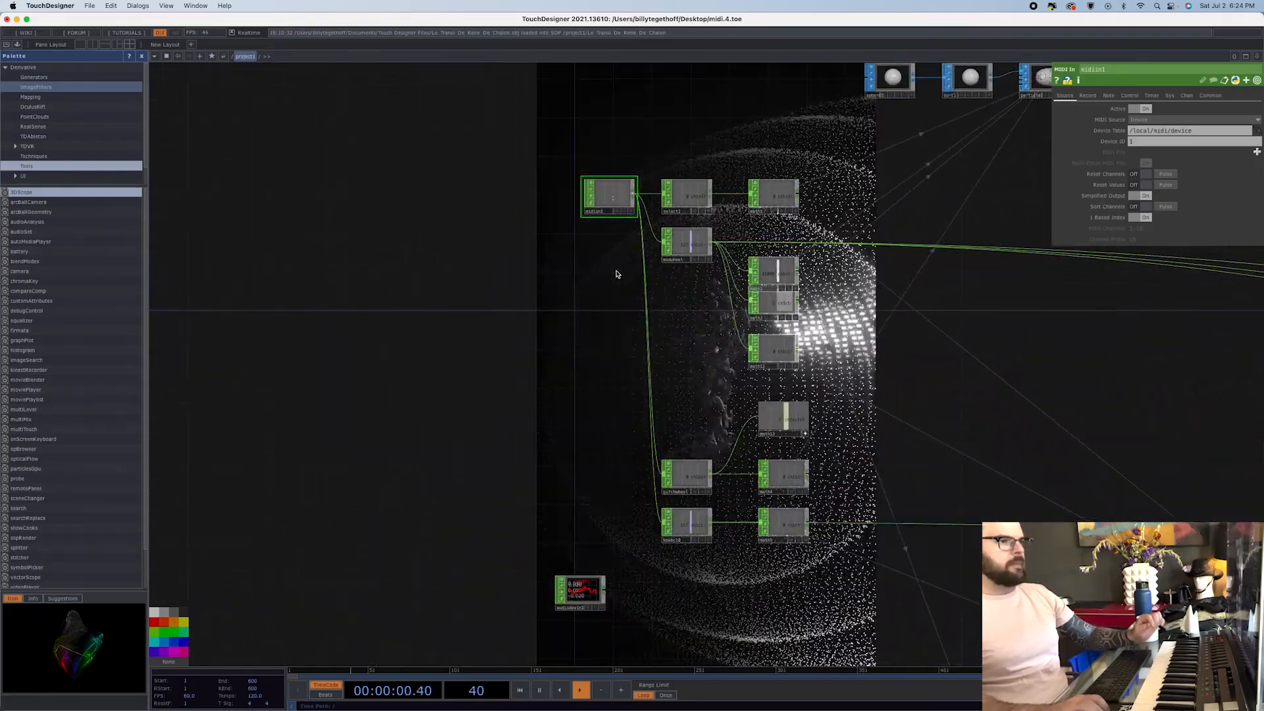
{"action": "scroll", "coordinate": [592, 269], "scroll_direction": "up", "scroll_amount": 4}
{"action": "left_click_drag", "start_coordinate": [591, 268], "coordinate": [428, 429]}
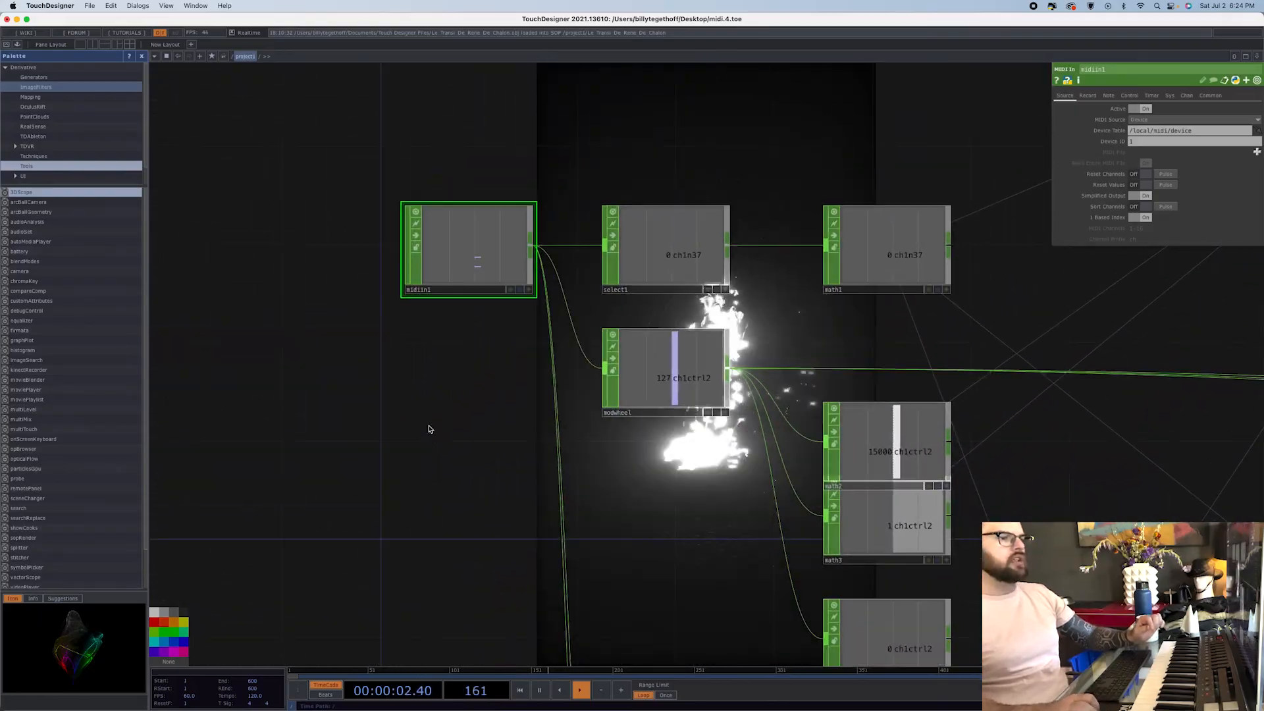
{"action": "scroll", "coordinate": [443, 381], "scroll_direction": "up", "scroll_amount": 5}
{"action": "left_click_drag", "start_coordinate": [516, 334], "coordinate": [360, 641]}
{"action": "scroll", "coordinate": [416, 486], "scroll_direction": "up", "scroll_amount": 6}
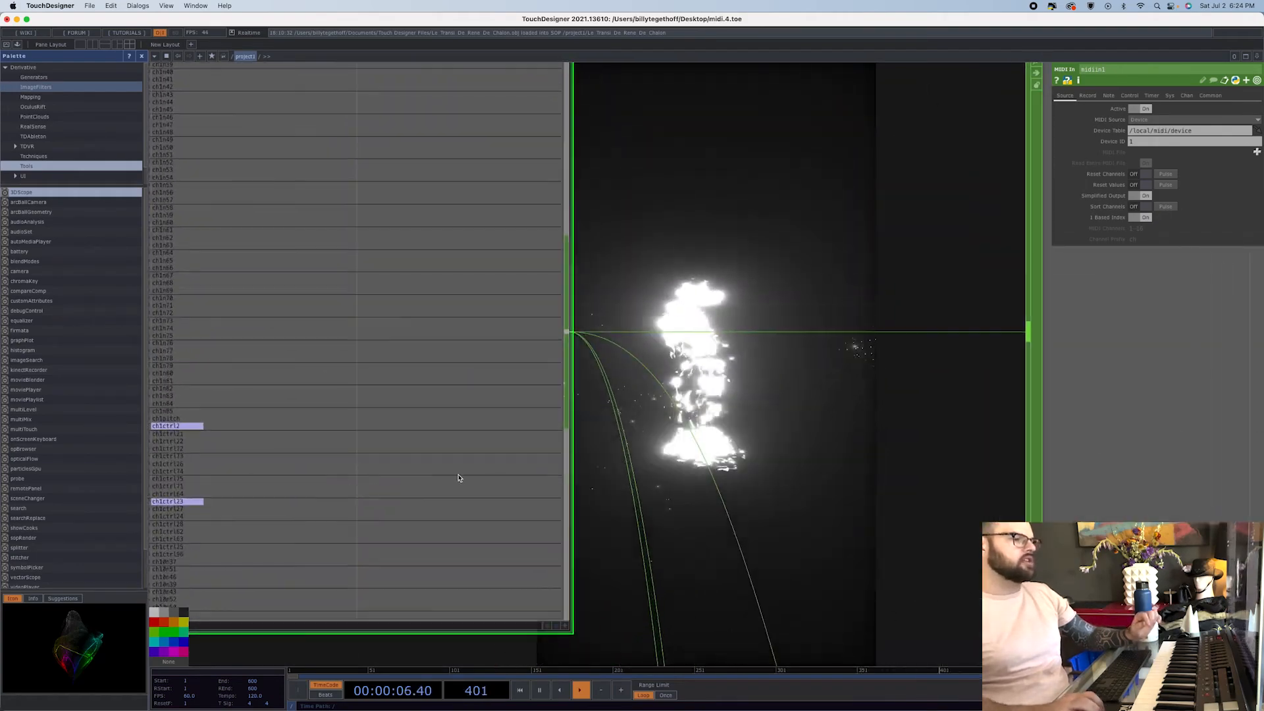
{"action": "left_click_drag", "start_coordinate": [684, 507], "coordinate": [882, 508]}
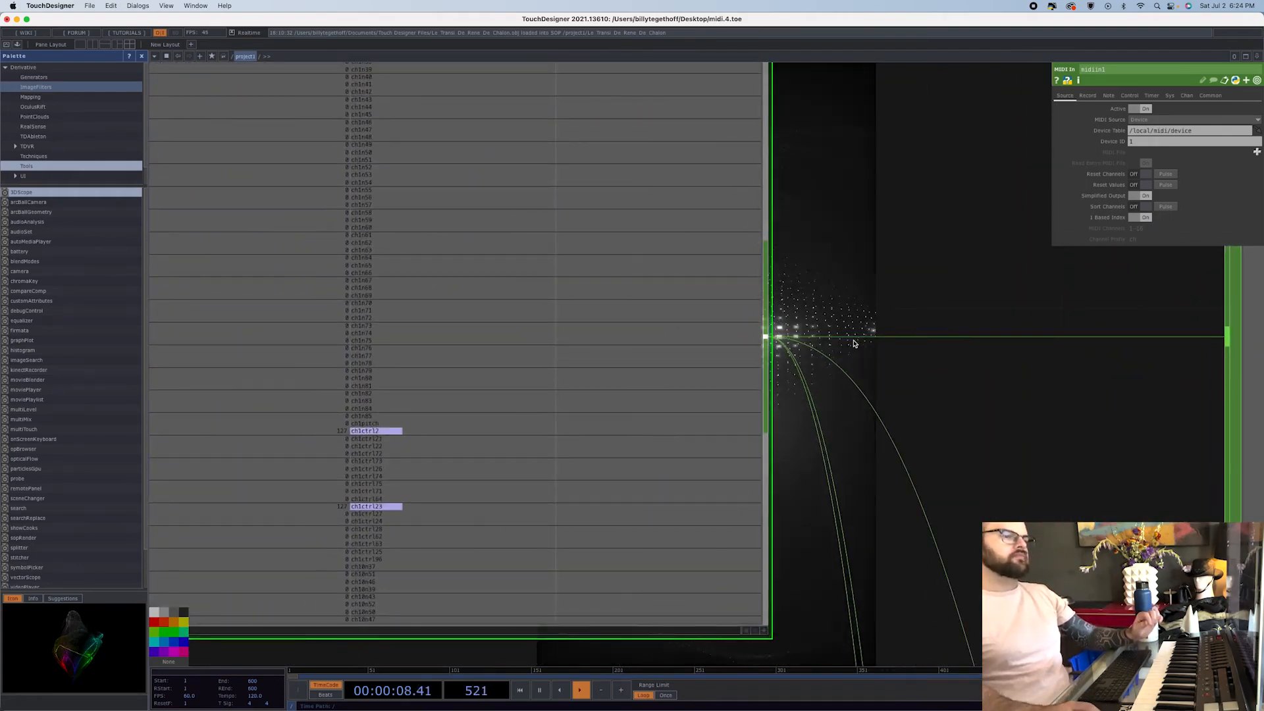
{"action": "left_click_drag", "start_coordinate": [829, 310], "coordinate": [904, 325]}
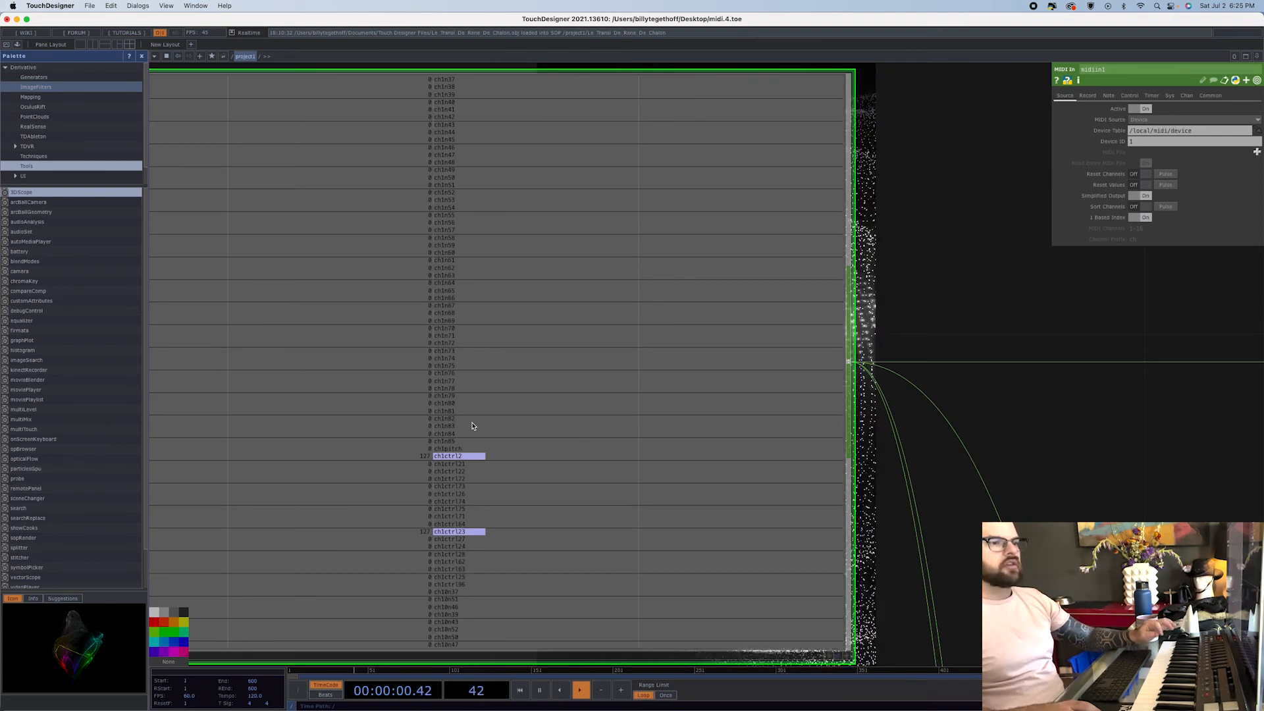
{"action": "scroll", "coordinate": [485, 463], "scroll_direction": "down", "scroll_amount": 5}
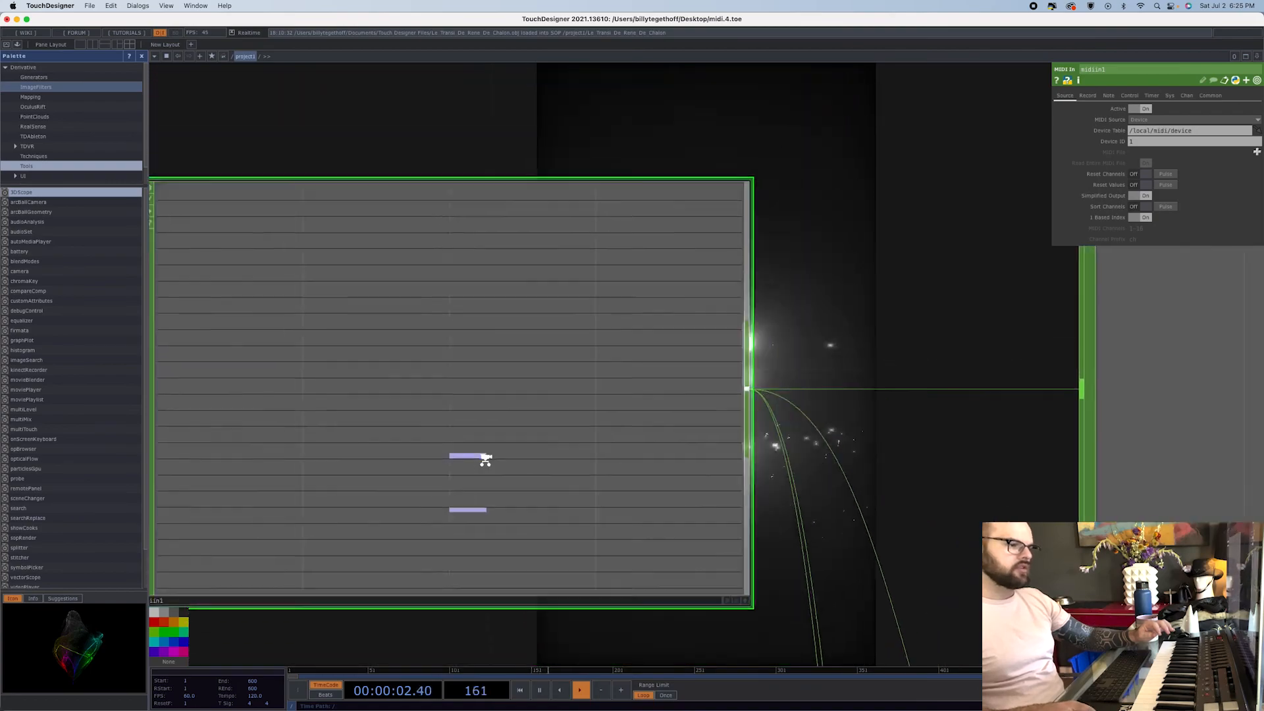
- Examine the midiin1 operator's note and control channels and its connections to the select1 and modwheel operators
{"action": "scroll", "coordinate": [438, 439], "scroll_direction": "down", "scroll_amount": 5}
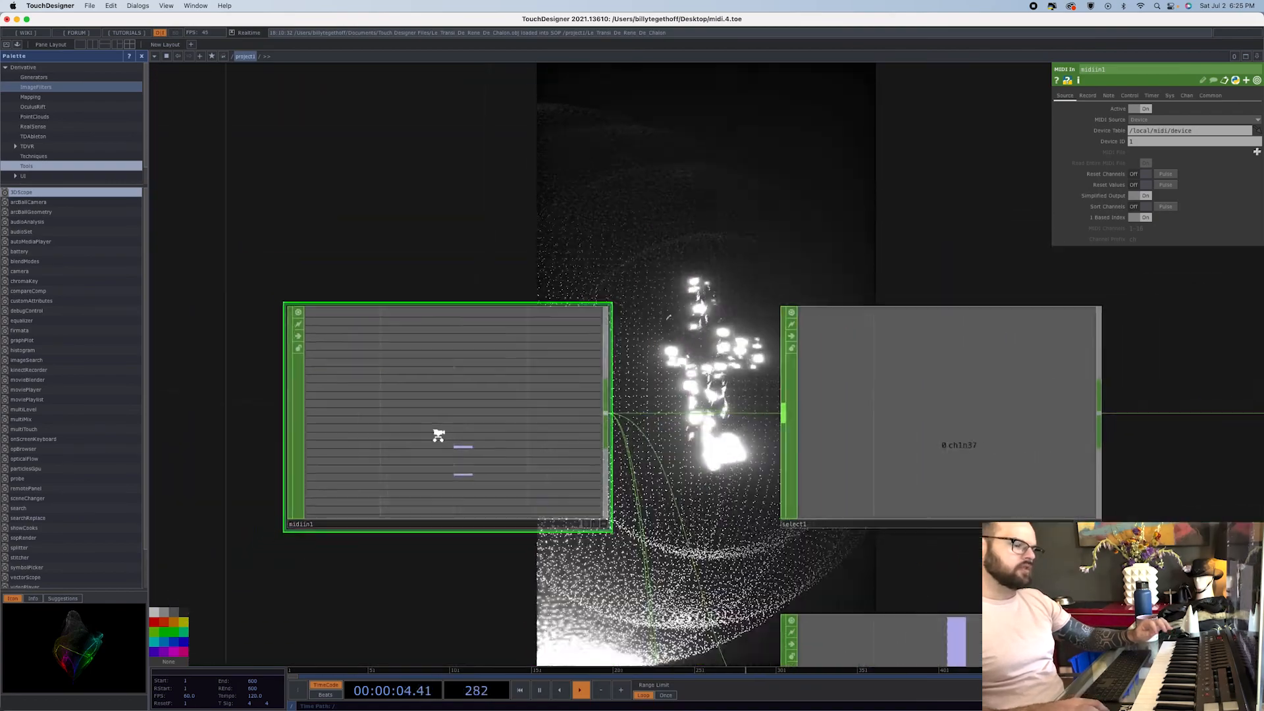
{"action": "left_click_drag", "start_coordinate": [507, 326], "coordinate": [895, 343]}
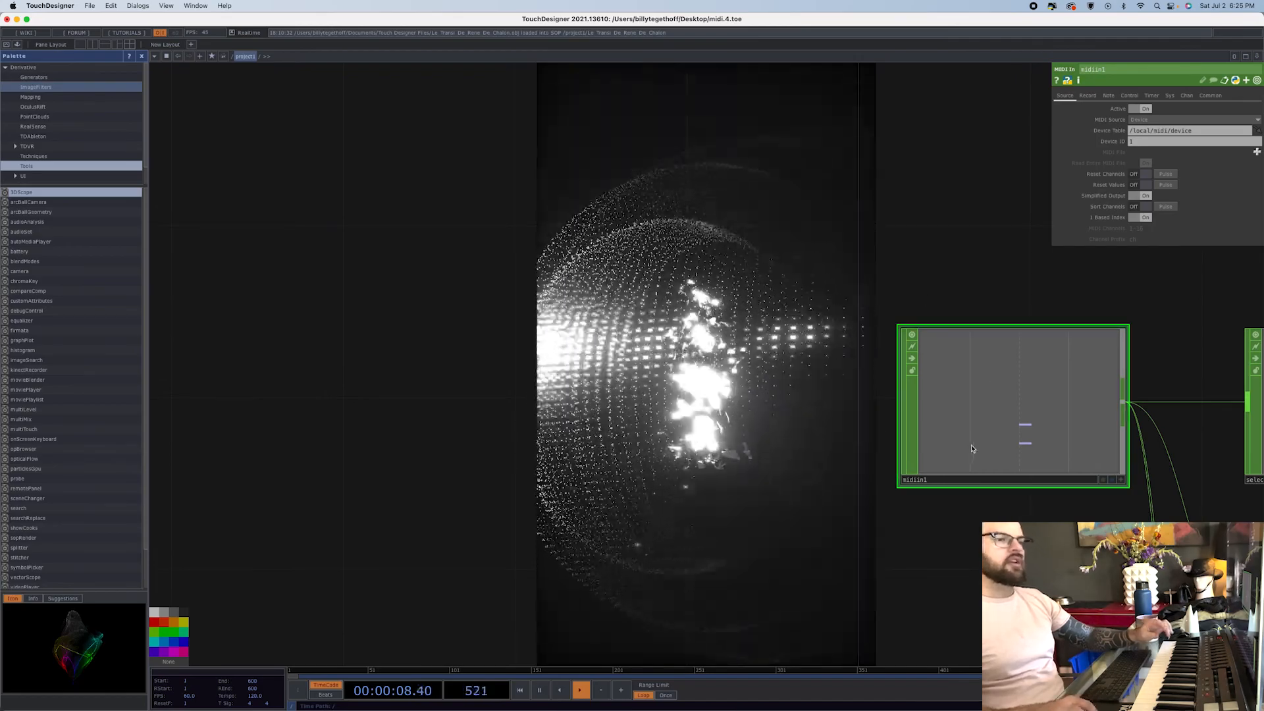
{"action": "scroll", "coordinate": [1008, 407], "scroll_direction": "up", "scroll_amount": 5}
{"action": "scroll", "coordinate": [1080, 382], "scroll_direction": "up", "scroll_amount": 5}
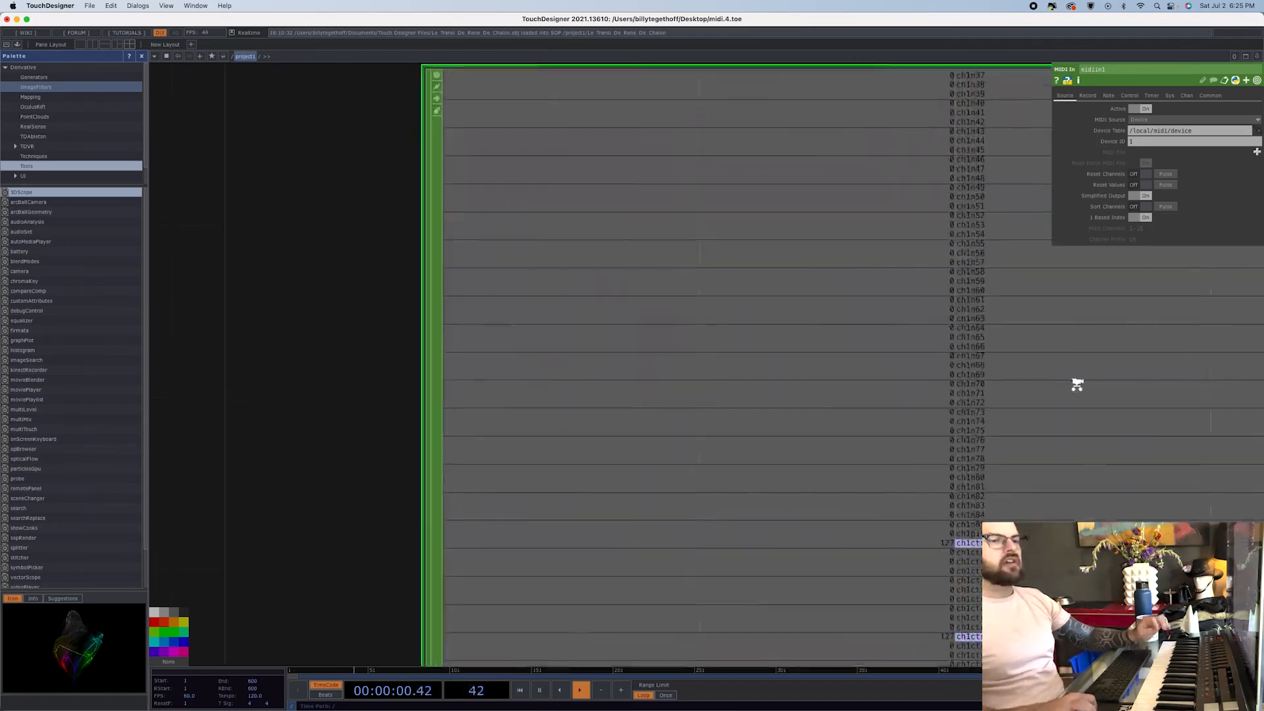
{"action": "scroll", "coordinate": [961, 395], "scroll_direction": "down", "scroll_amount": 6}
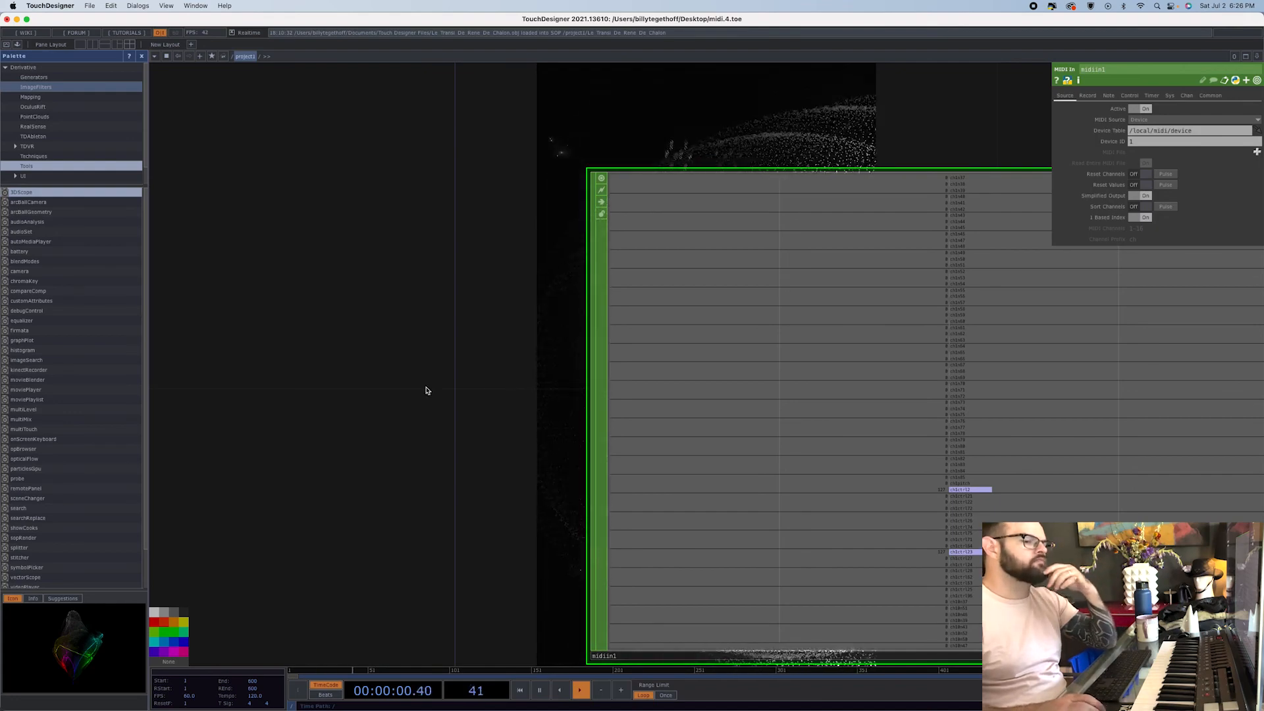
{"action": "scroll", "coordinate": [425, 389], "scroll_direction": "down", "scroll_amount": 2}
{"action": "scroll", "coordinate": [424, 388], "scroll_direction": "down", "scroll_amount": 2}
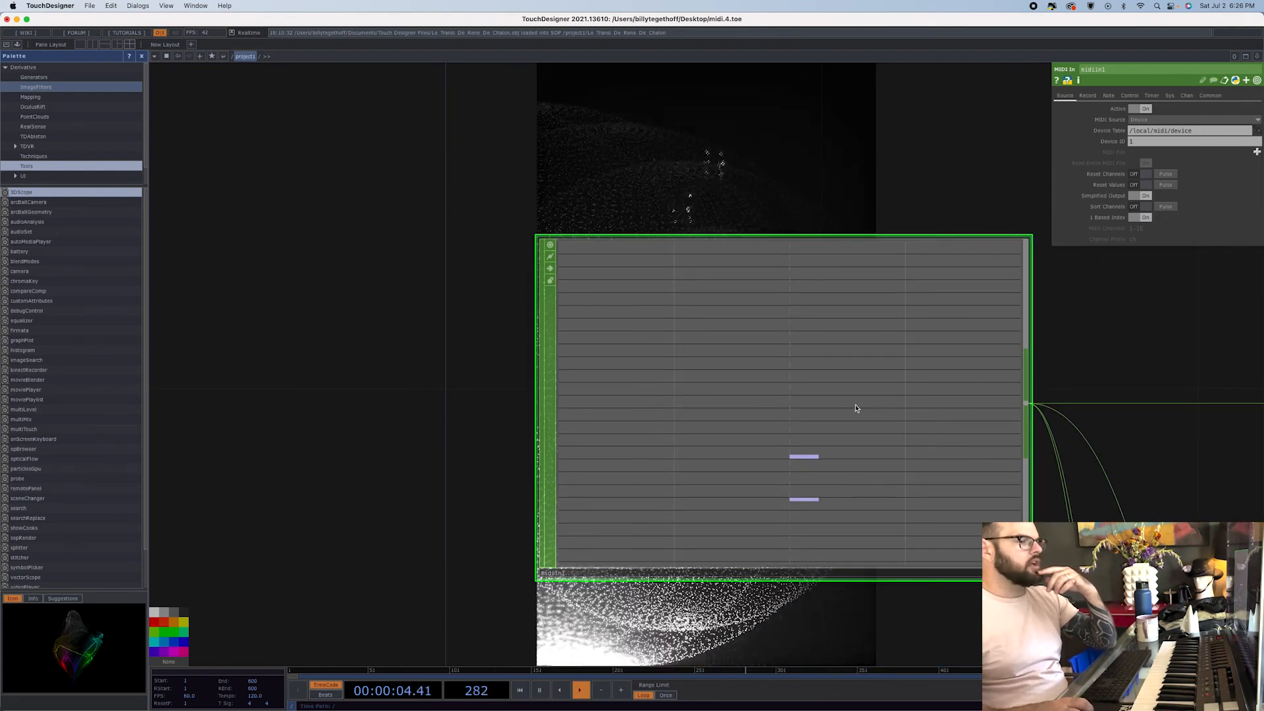
{"action": "scroll", "coordinate": [856, 407], "scroll_direction": "down", "scroll_amount": 3}
{"action": "scroll", "coordinate": [855, 407], "scroll_direction": "down", "scroll_amount": 4}
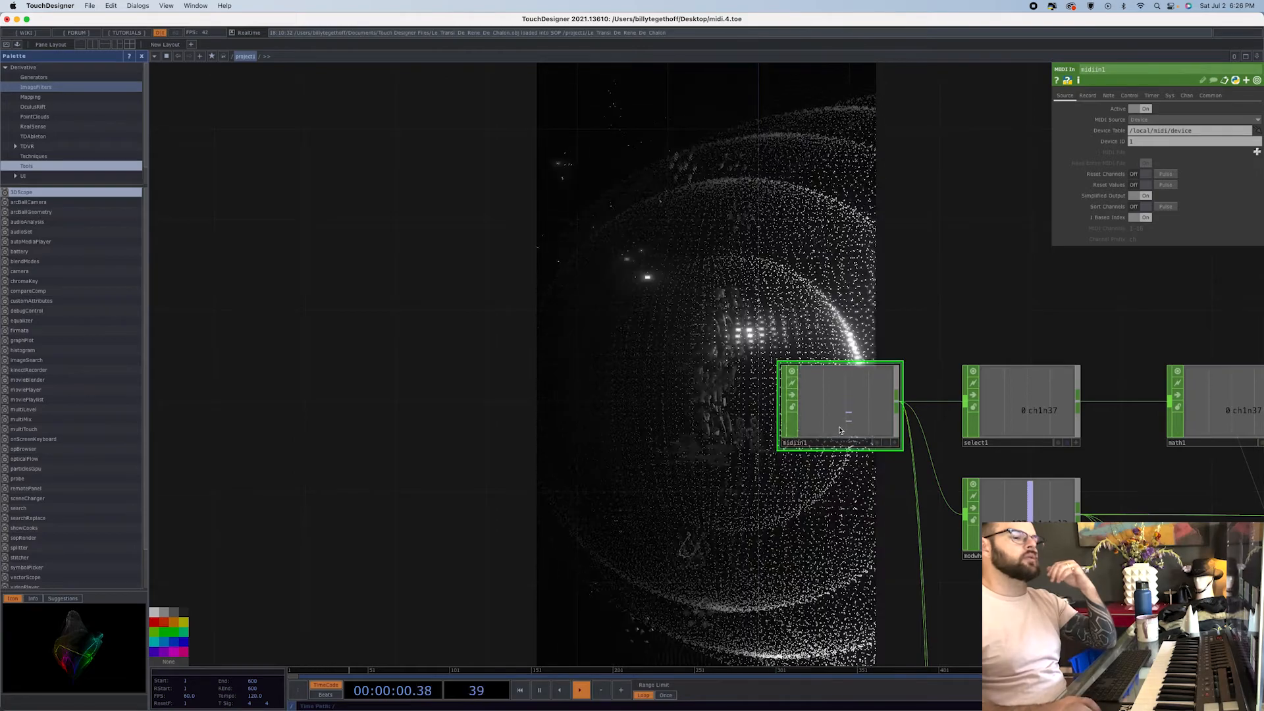
- Recheck the midiin1 channel values while playing the MIDI keyboard, comparing them with the select1 and modwheel channels
{"action": "scroll", "coordinate": [840, 427], "scroll_direction": "up", "scroll_amount": 5}
{"action": "scroll", "coordinate": [840, 428], "scroll_direction": "up", "scroll_amount": 4}
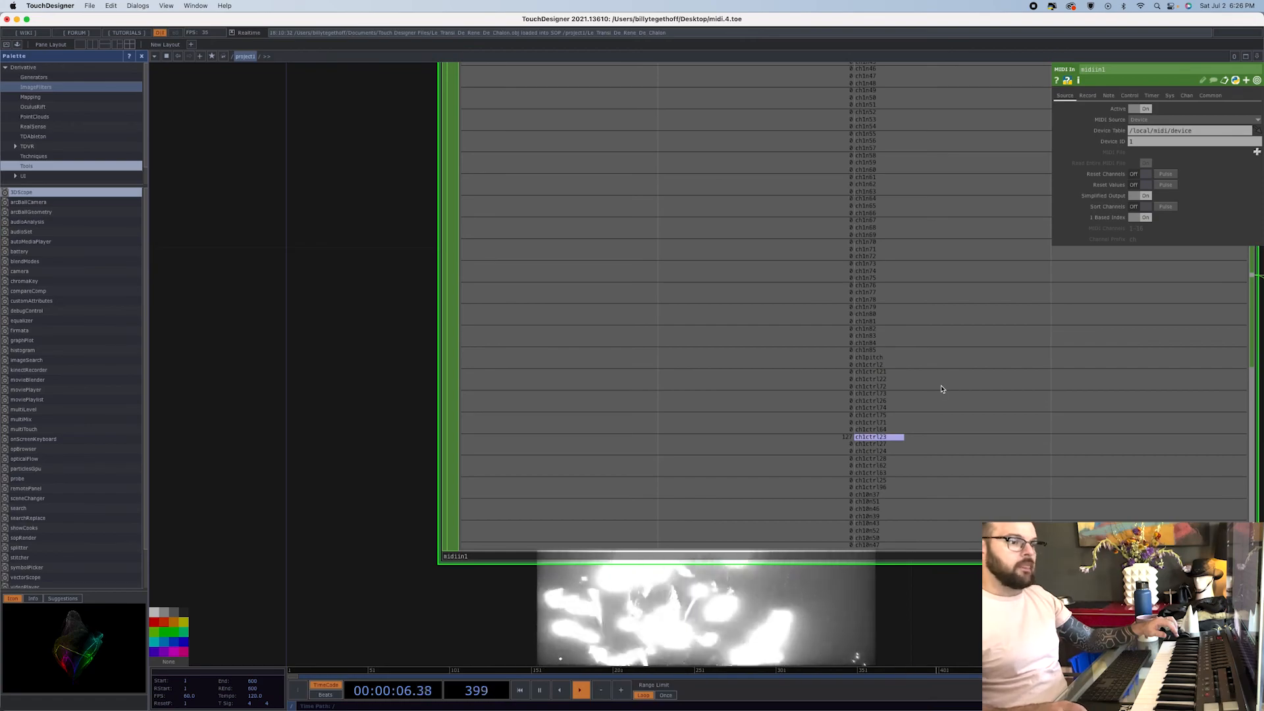
{"action": "scroll", "coordinate": [941, 389], "scroll_direction": "down", "scroll_amount": 5}
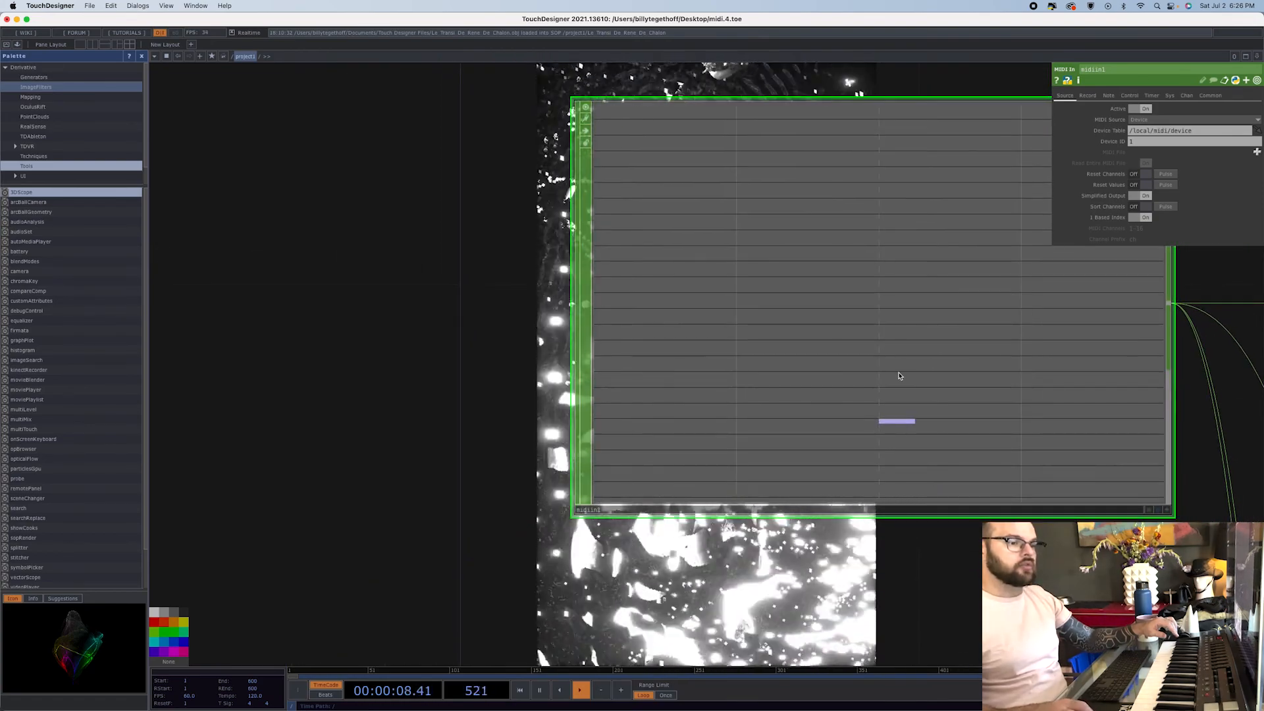
{"action": "scroll", "coordinate": [895, 385], "scroll_direction": "down", "scroll_amount": 5}
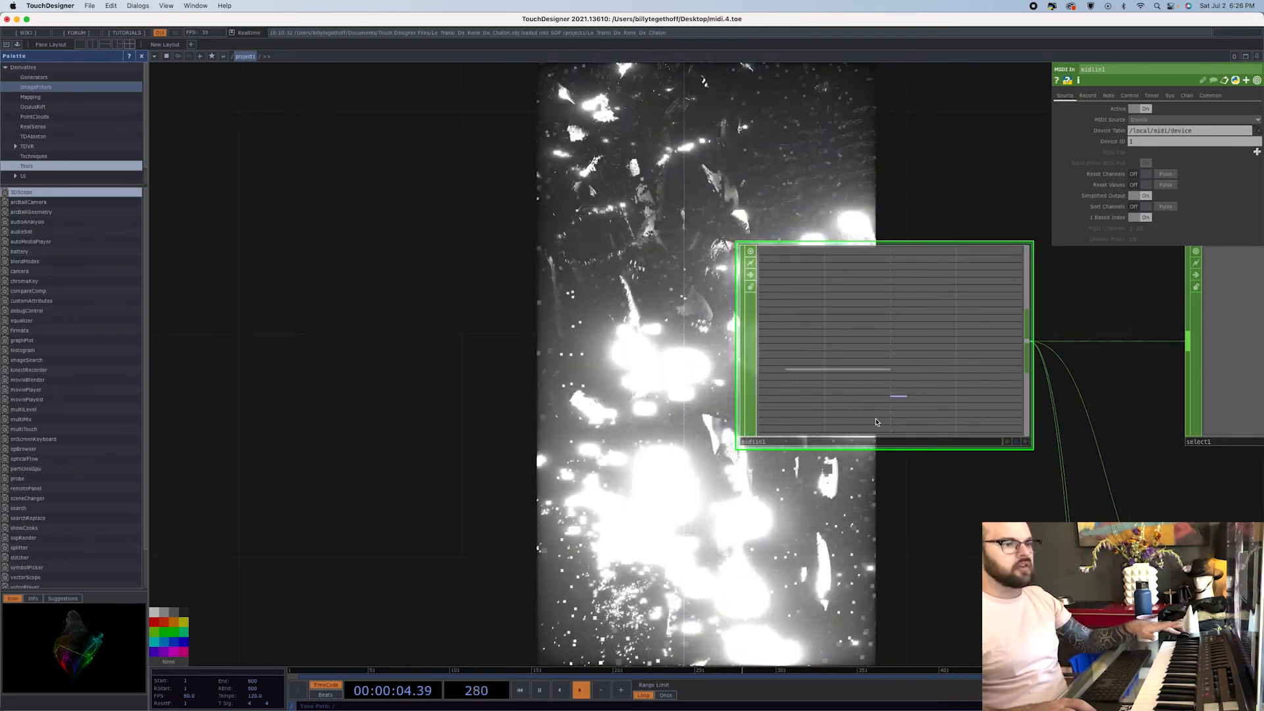
{"action": "scroll", "coordinate": [665, 381], "scroll_direction": "down", "scroll_amount": 3}
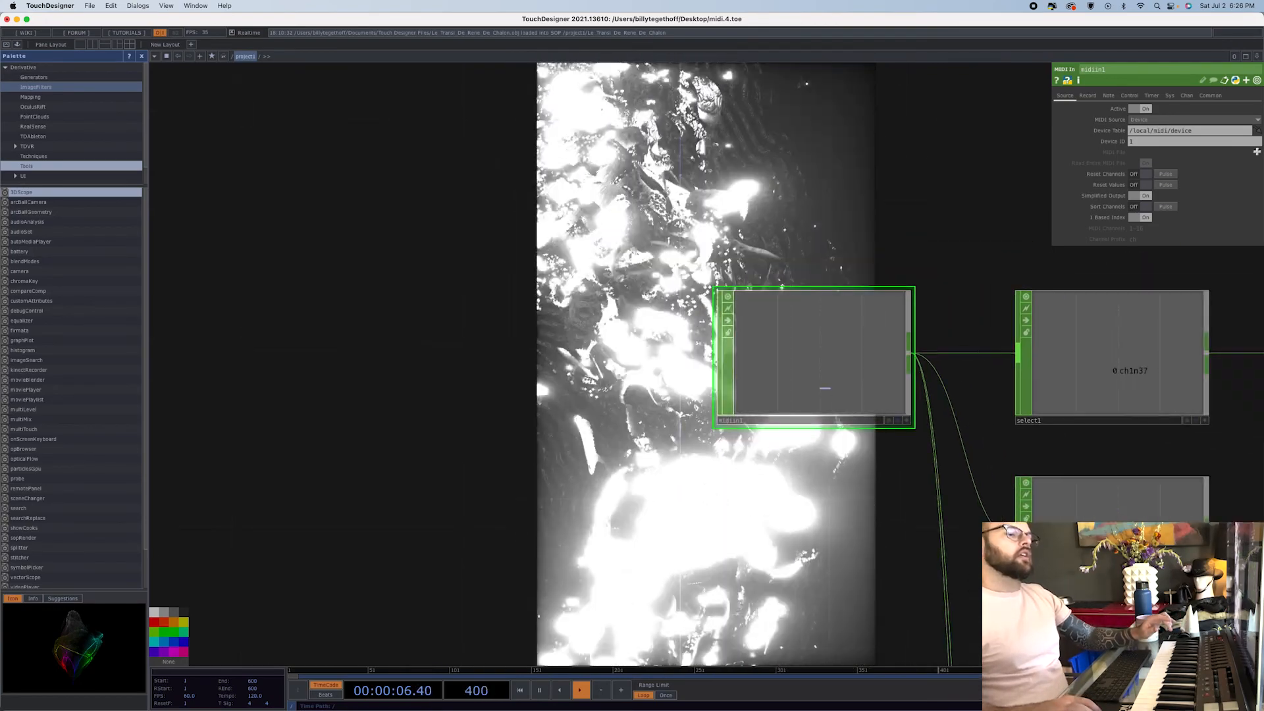
{"action": "scroll", "coordinate": [665, 380], "scroll_direction": "down", "scroll_amount": 2}
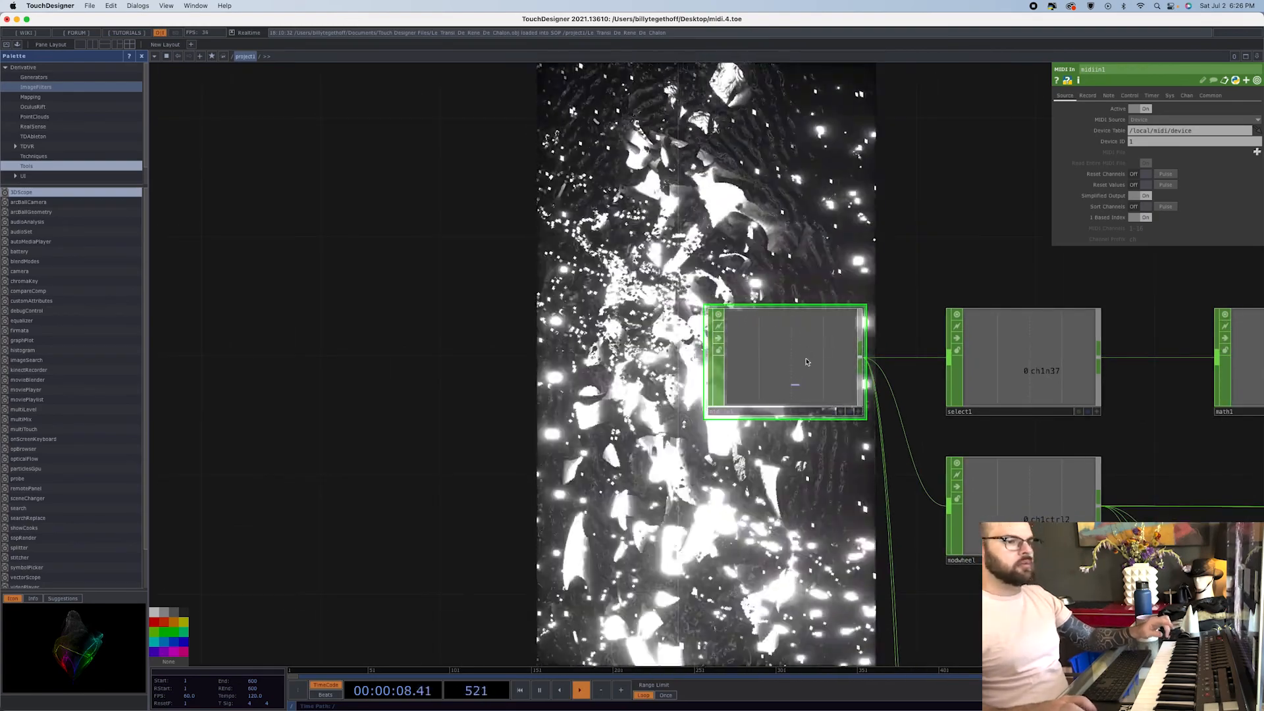
{"action": "scroll", "coordinate": [807, 361], "scroll_direction": "up", "scroll_amount": 8}
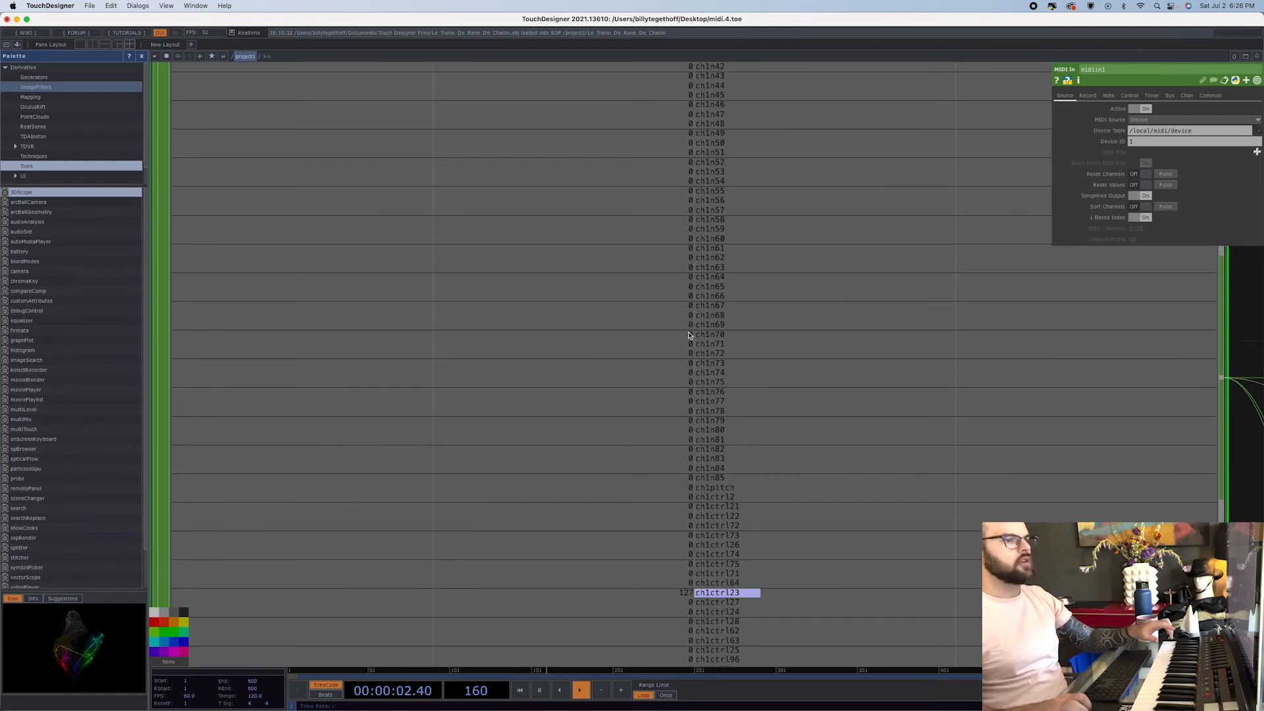
{"action": "scroll", "coordinate": [1198, 393], "scroll_direction": "down", "scroll_amount": 4}
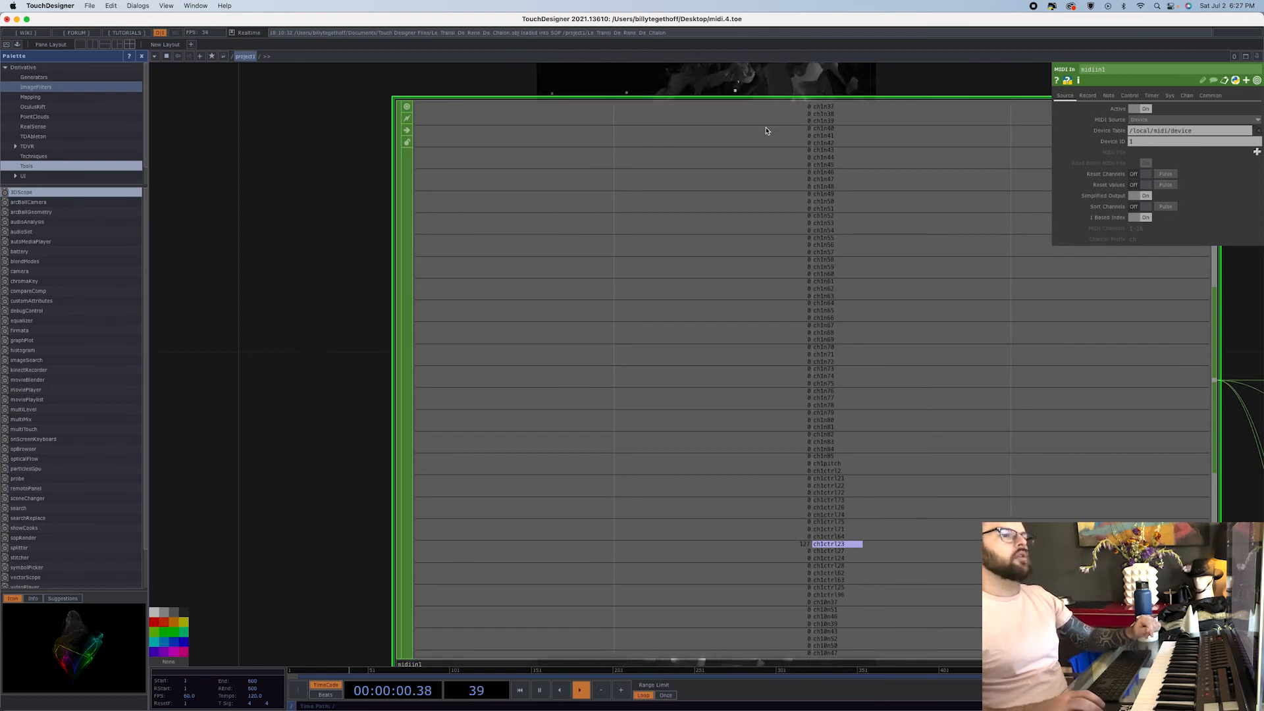
{"action": "scroll", "coordinate": [277, 123], "scroll_direction": "down", "scroll_amount": 4}
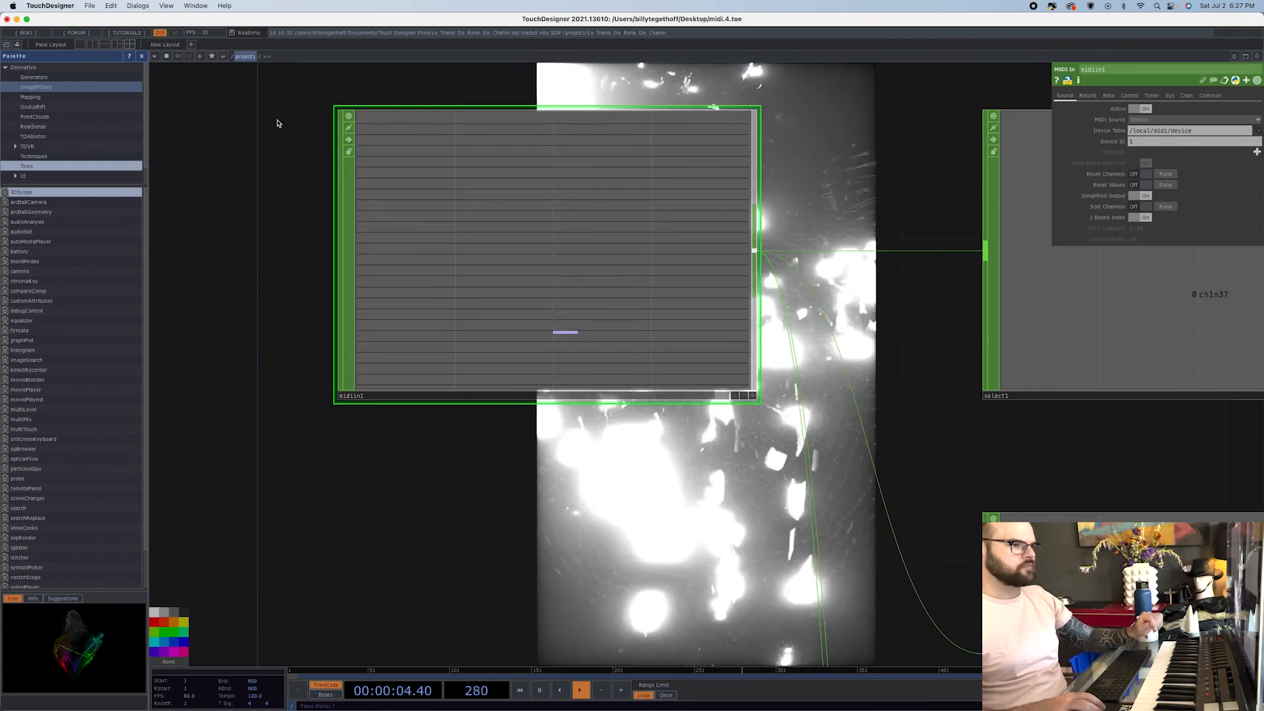
{"action": "scroll", "coordinate": [295, 132], "scroll_direction": "down", "scroll_amount": 4}
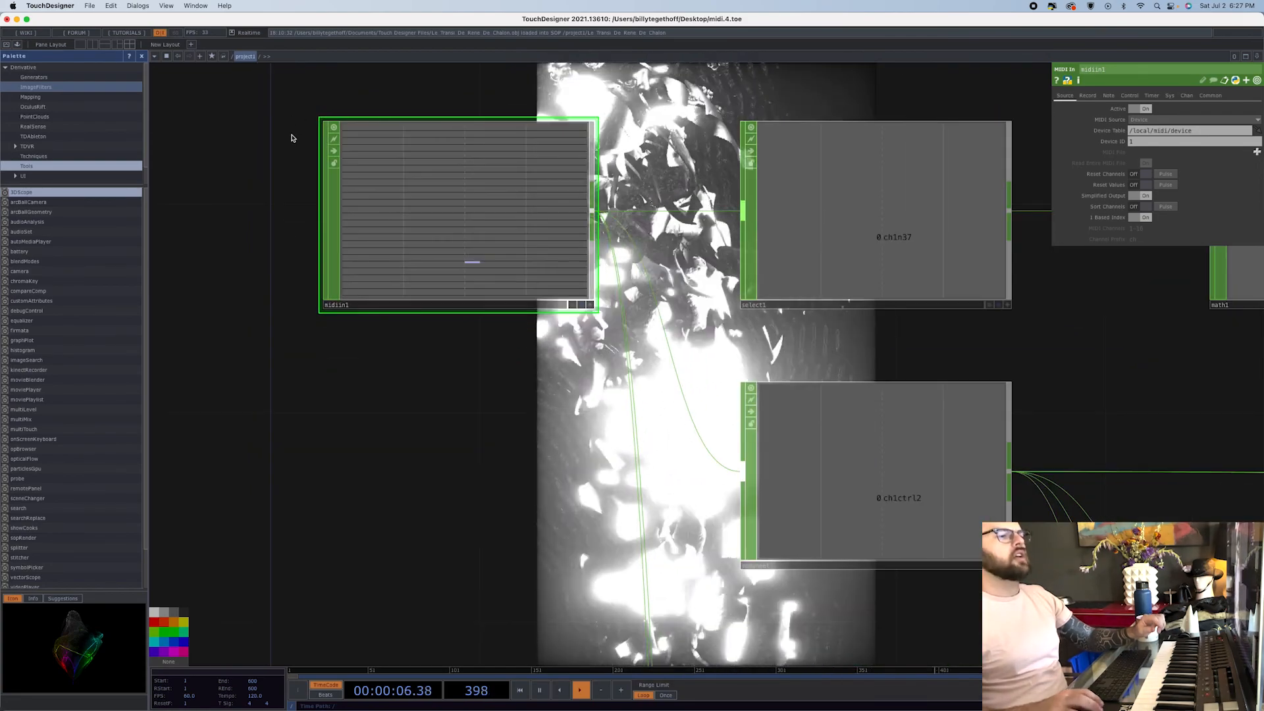
- Open the MIDI Device Mapper and inspect the Oxygen 49 device mapping
{"action": "left_click_drag", "start_coordinate": [479, 434], "coordinate": [753, 243]}
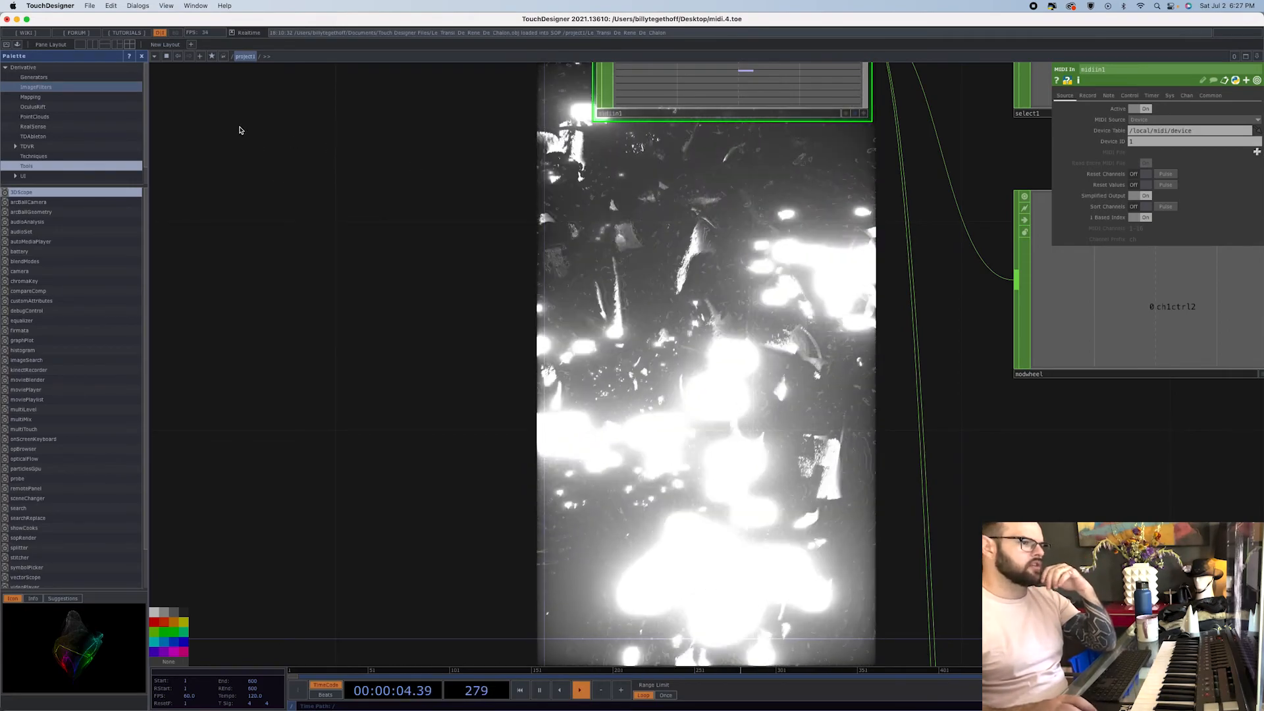
{"action": "left_click", "coordinate": [59, 8]}
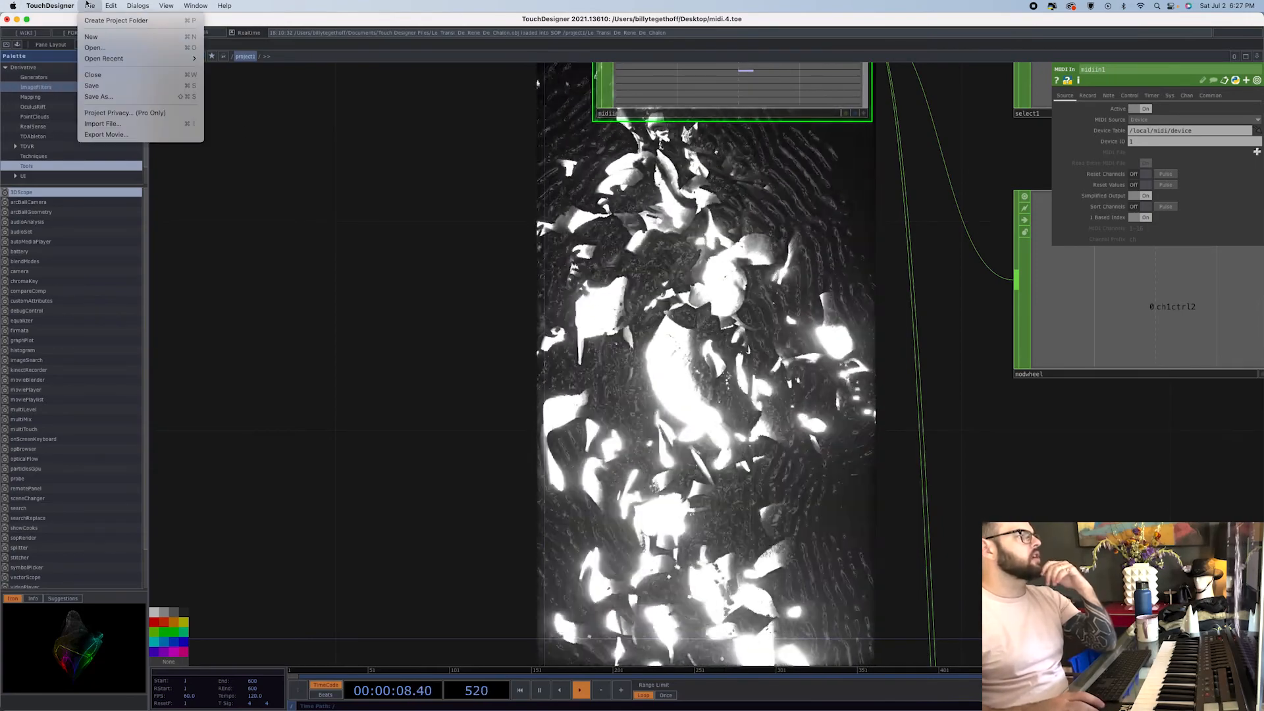
{"action": "mouse_move", "coordinate": [144, 7]}
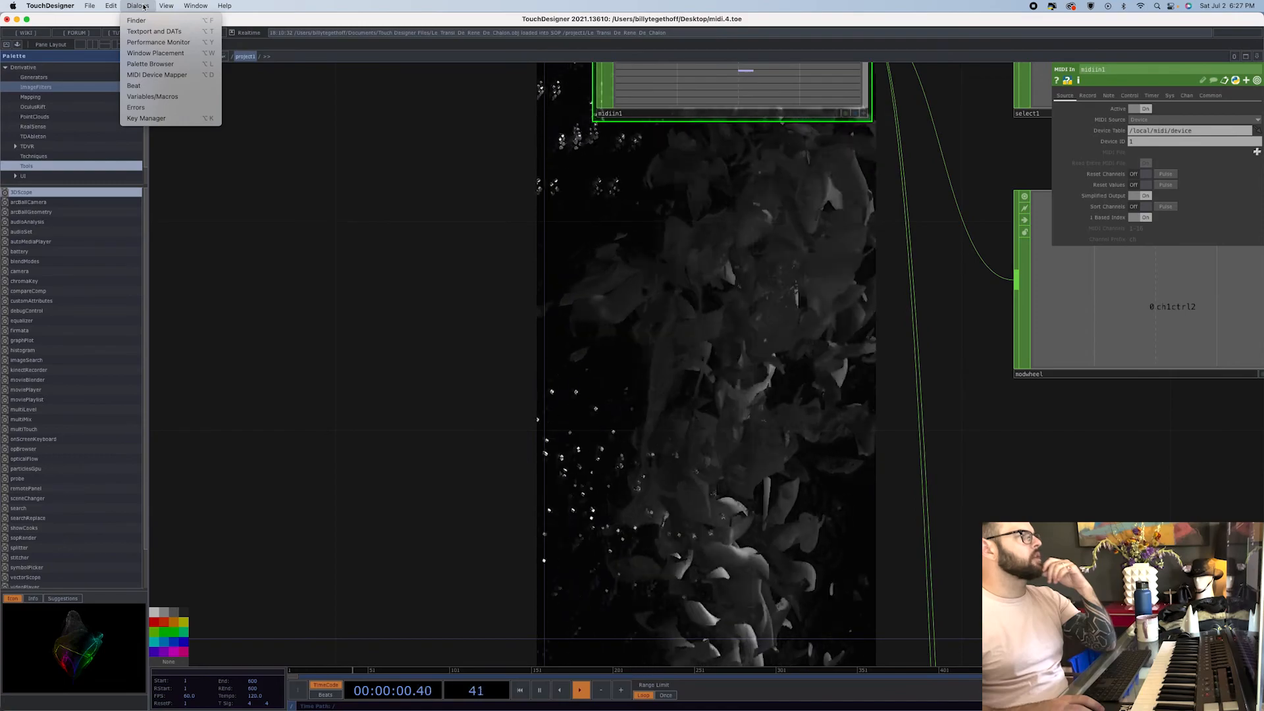
{"action": "left_click", "coordinate": [167, 75]}
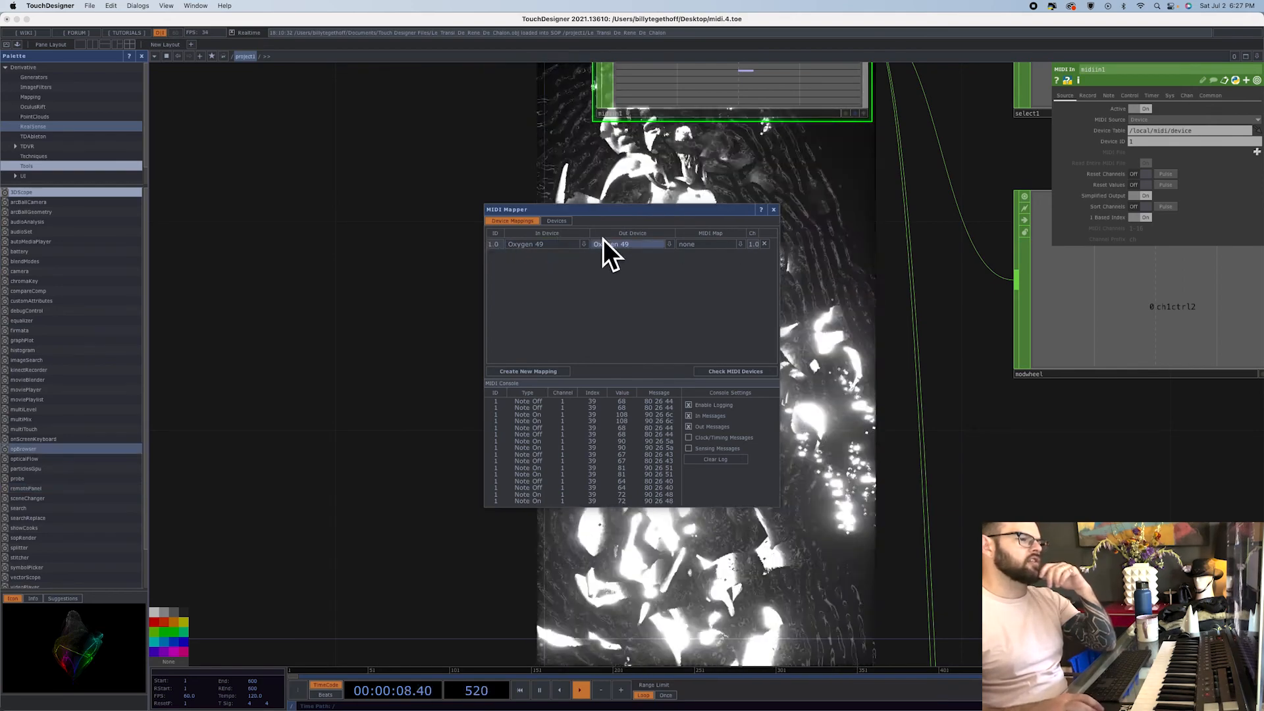
{"action": "left_click", "coordinate": [509, 246]}
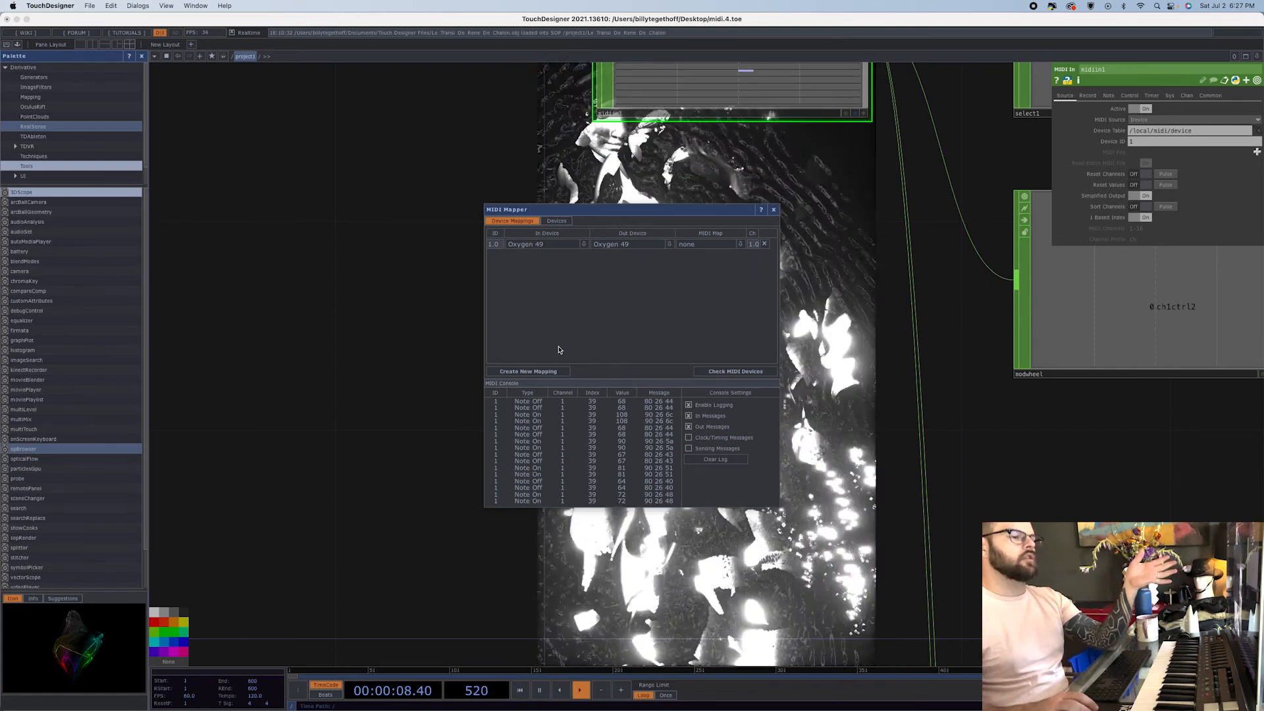
- Create a second device mapping, check its available In Device options, and close the MIDI Mapper
{"action": "left_click", "coordinate": [535, 372]}
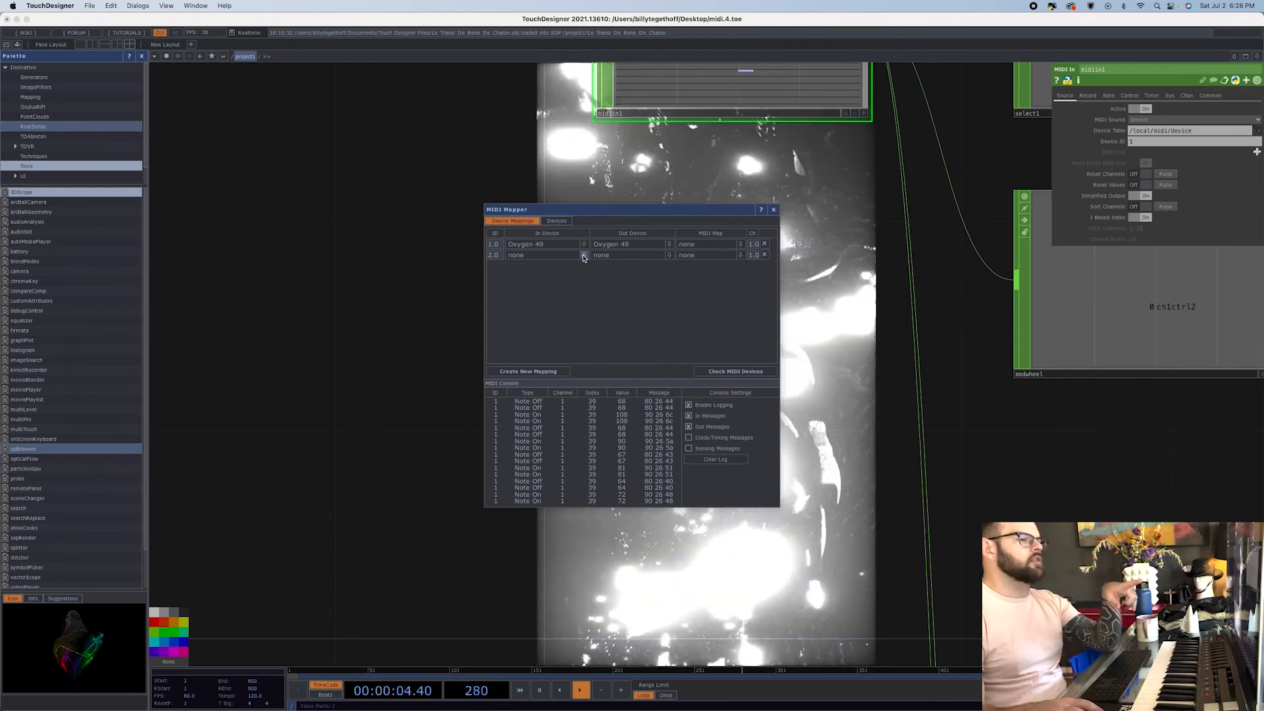
{"action": "left_click", "coordinate": [583, 256]}
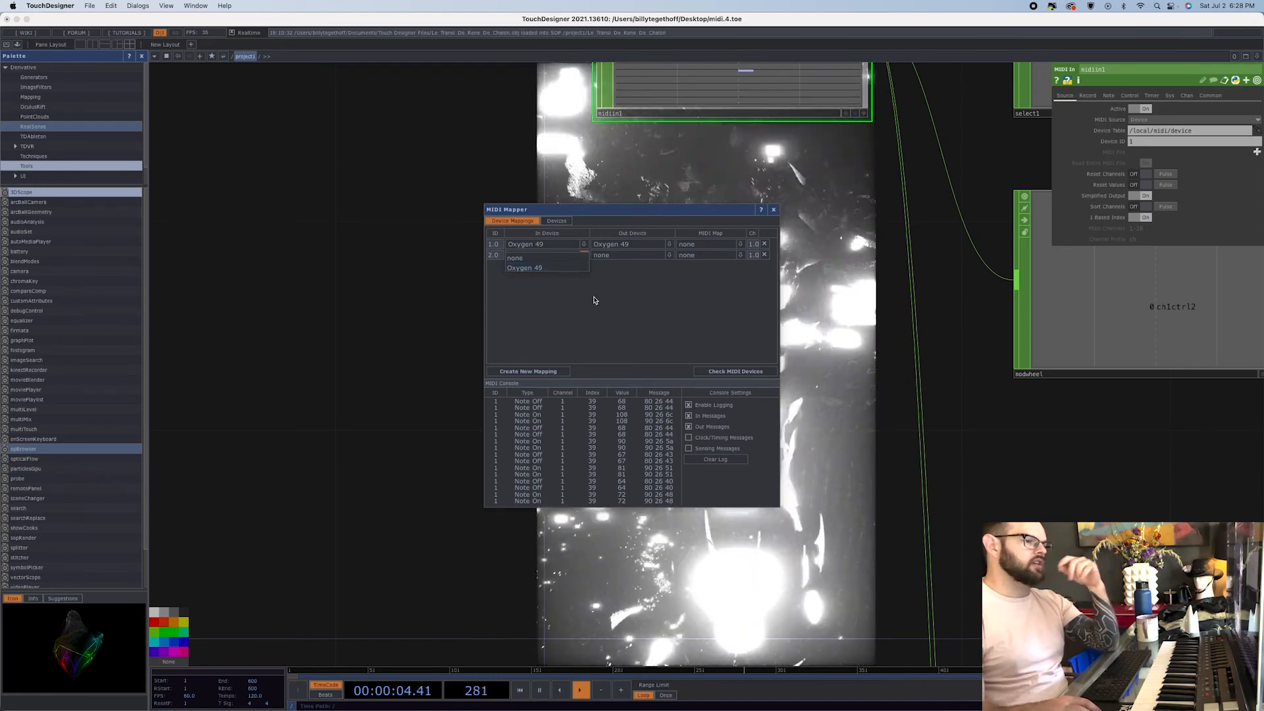
{"action": "left_click", "coordinate": [593, 297]}
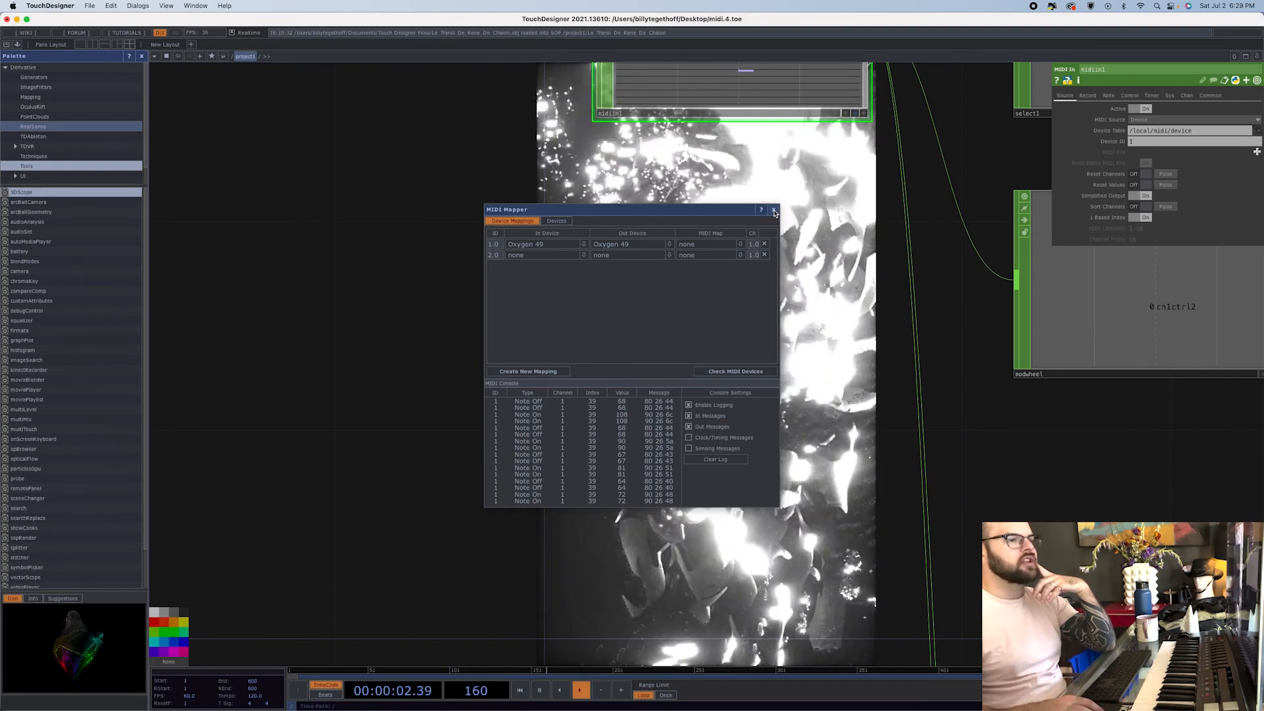
{"action": "left_click", "coordinate": [774, 212]}
- Add a new MIDI In CHOP in the empty network space beside midiin1
{"action": "left_click_drag", "start_coordinate": [799, 162], "coordinate": [592, 511]}
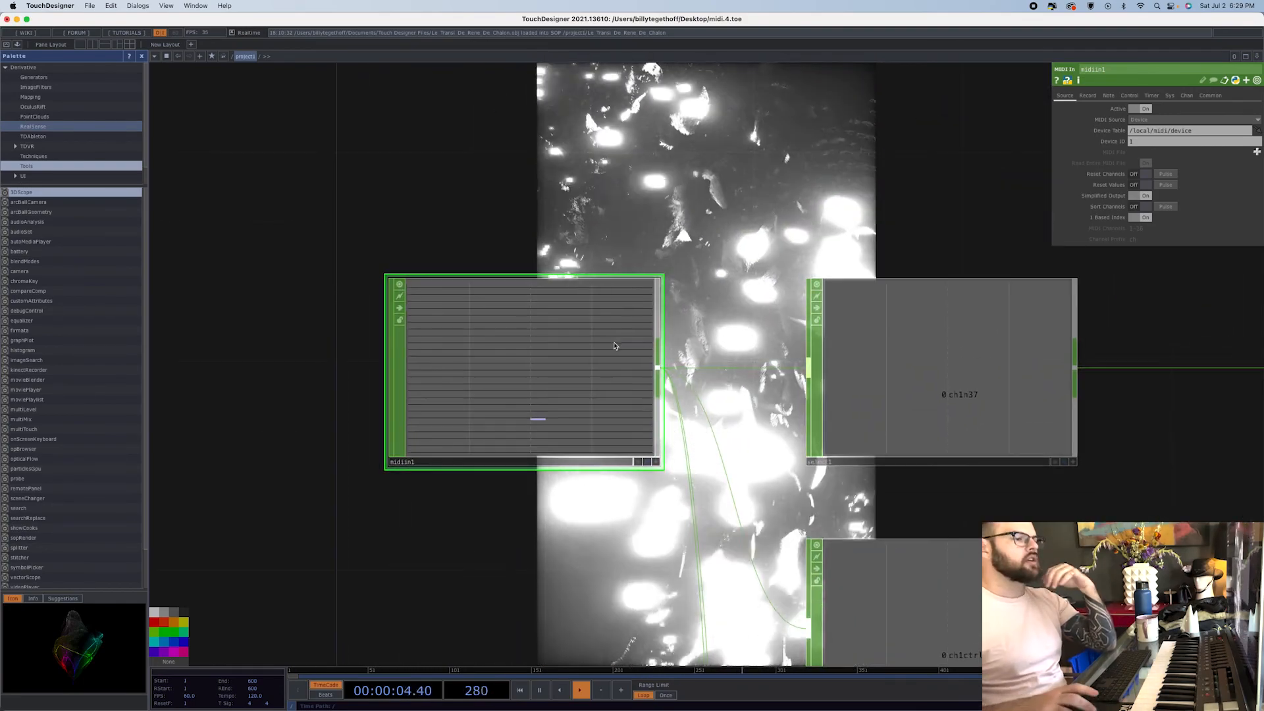
{"action": "scroll", "coordinate": [557, 356], "scroll_direction": "up", "scroll_amount": 6}
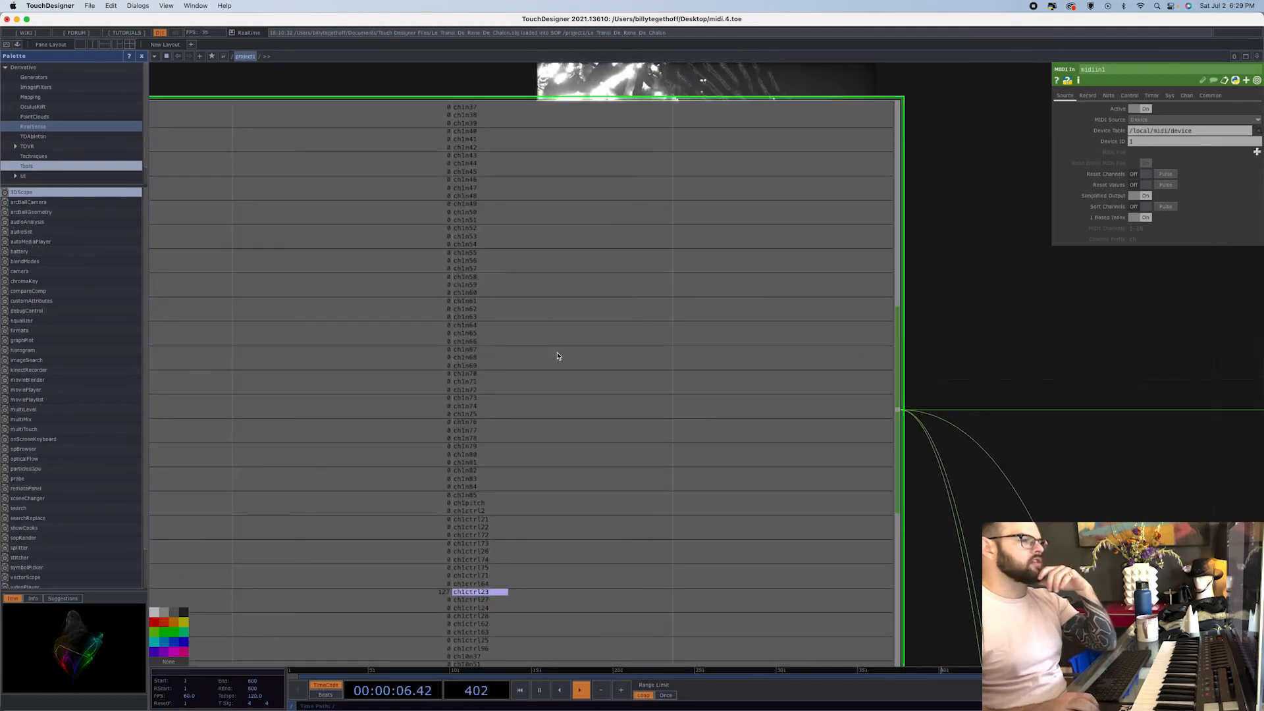
{"action": "scroll", "coordinate": [496, 302], "scroll_direction": "down", "scroll_amount": 6}
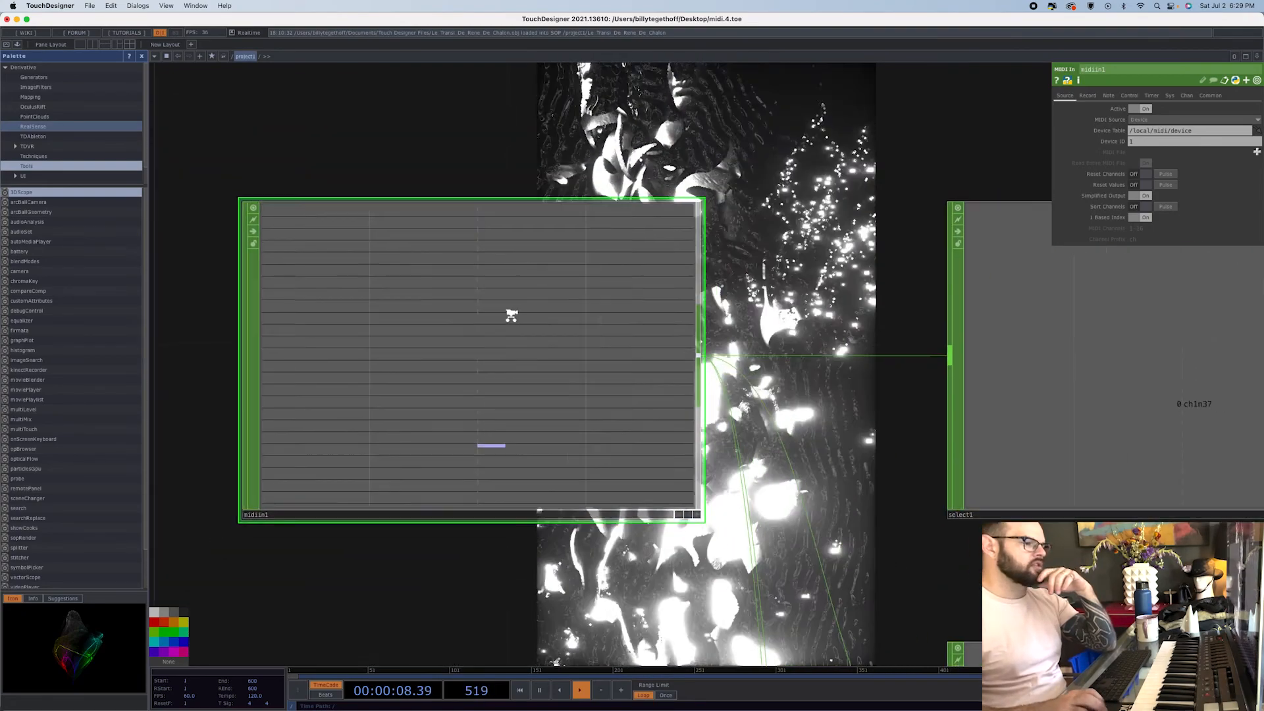
{"action": "left_click_drag", "start_coordinate": [496, 541], "coordinate": [860, 443]}
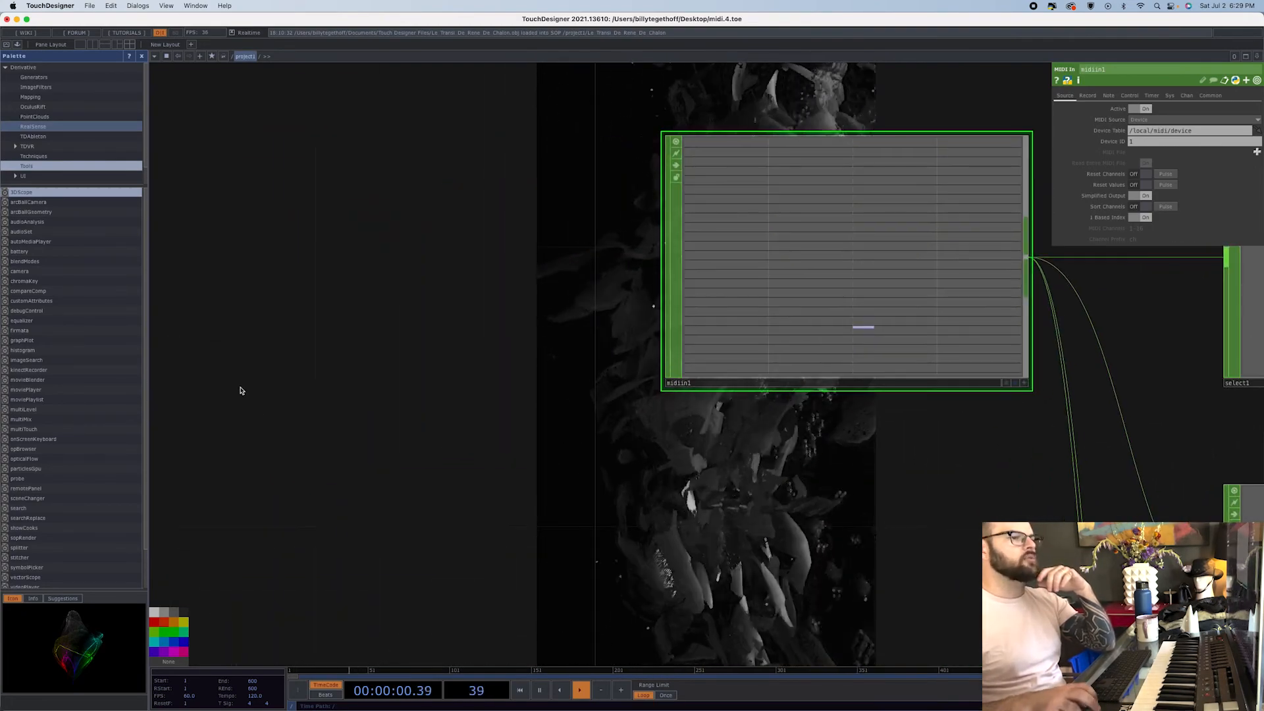
{"action": "key", "text": "Tab"}
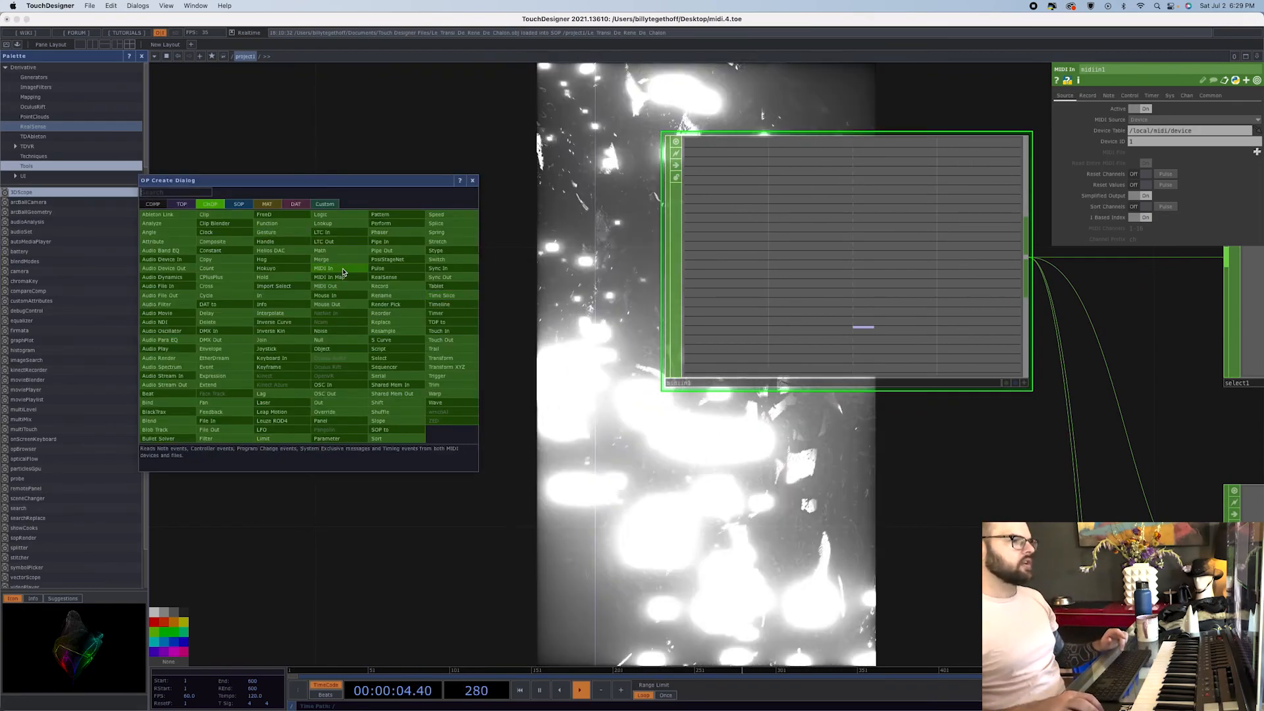
{"action": "left_click", "coordinate": [324, 269]}
{"action": "left_click", "coordinate": [327, 262]}
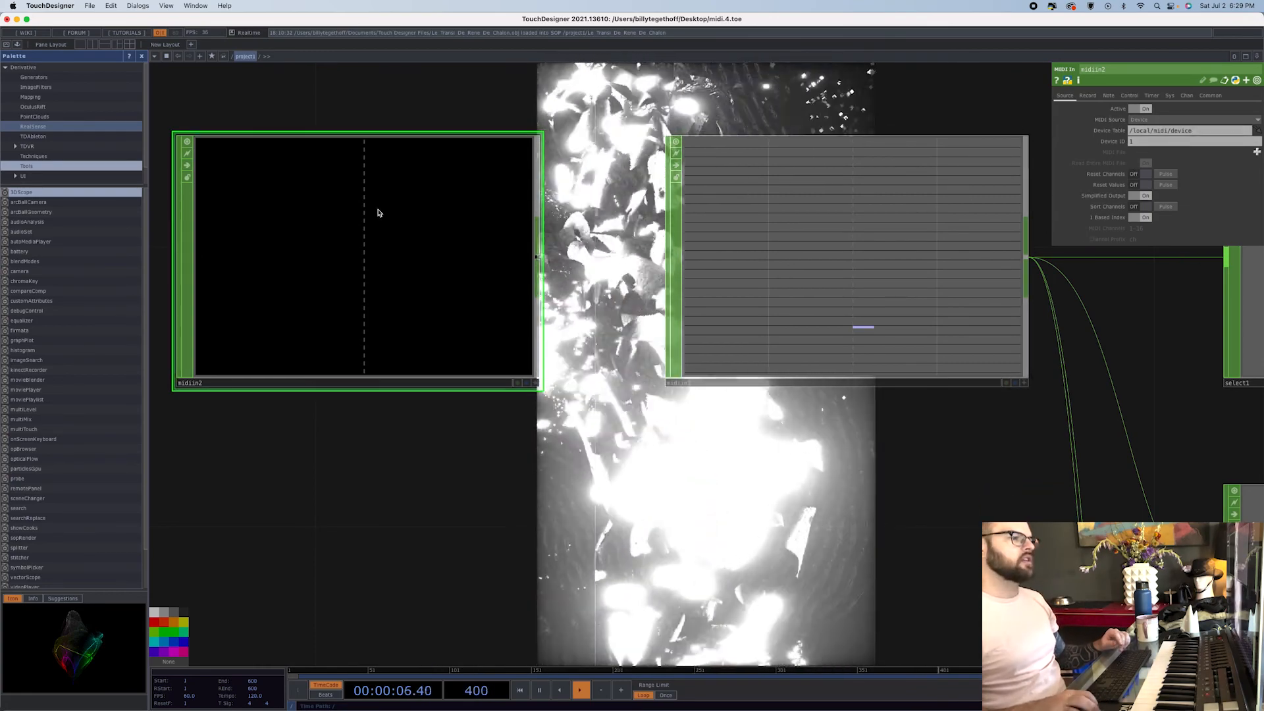
- Examine the channels arriving in the new midiin2 operator as keys are played, and delete the operator
{"action": "scroll", "coordinate": [378, 209], "scroll_direction": "up", "scroll_amount": 6}
{"action": "scroll", "coordinate": [378, 209], "scroll_direction": "down", "scroll_amount": 5}
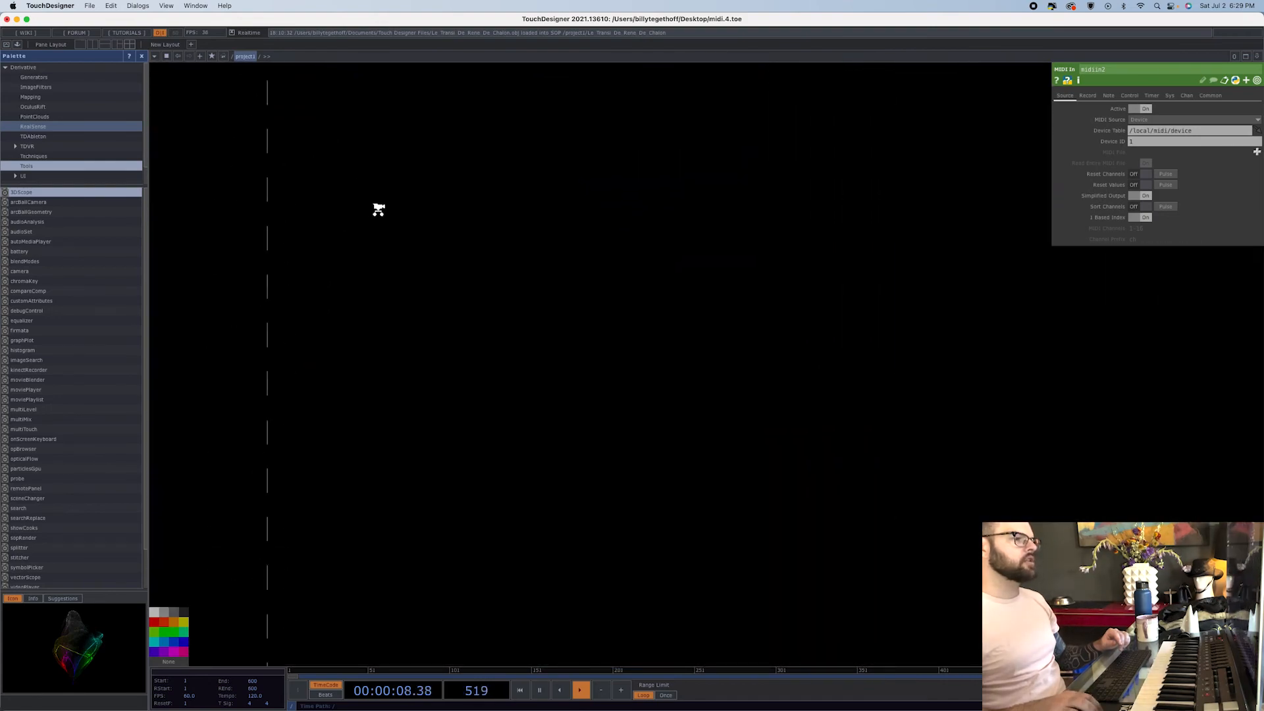
{"action": "scroll", "coordinate": [378, 208], "scroll_direction": "down", "scroll_amount": 1}
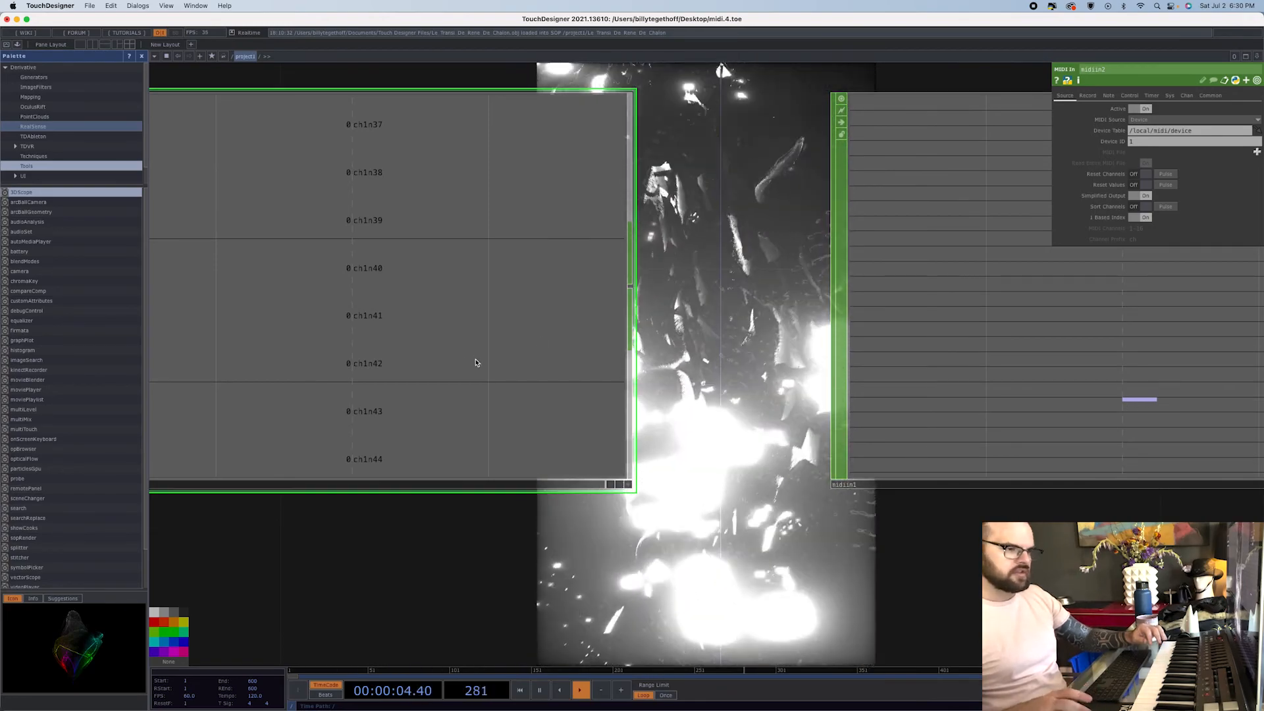
{"action": "scroll", "coordinate": [325, 349], "scroll_direction": "down", "scroll_amount": 5}
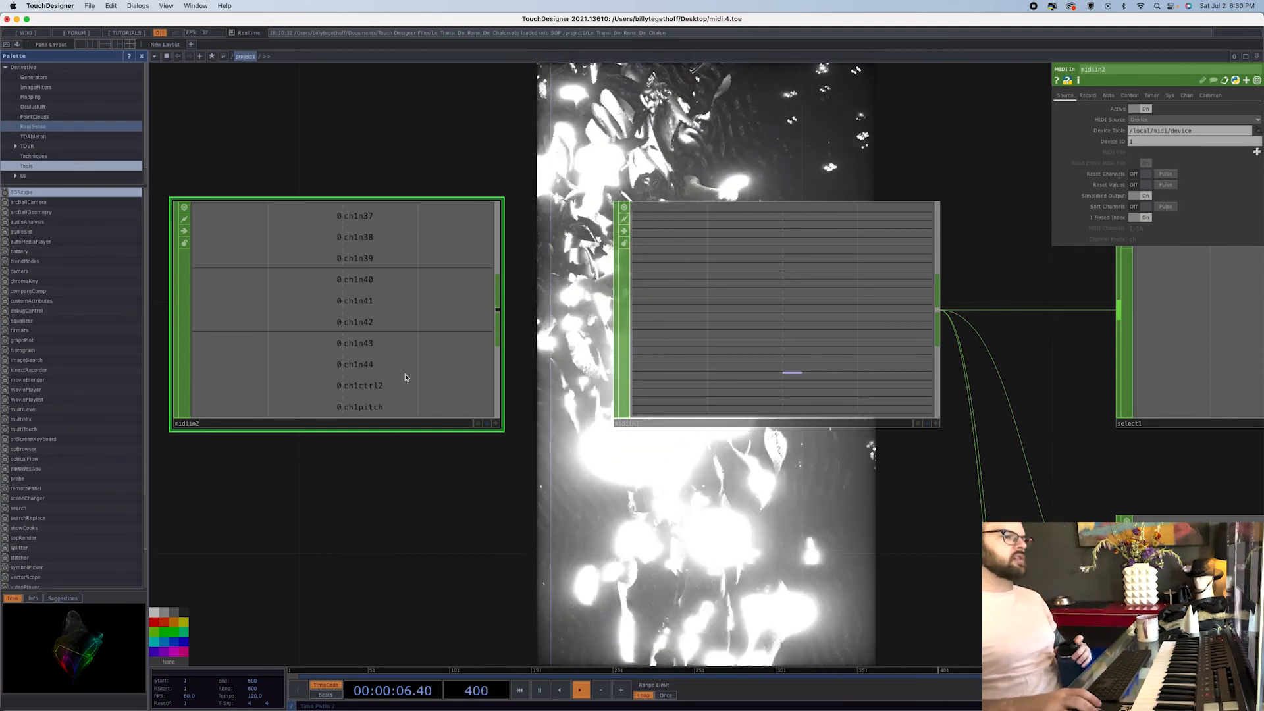
{"action": "key", "text": "Delete"}
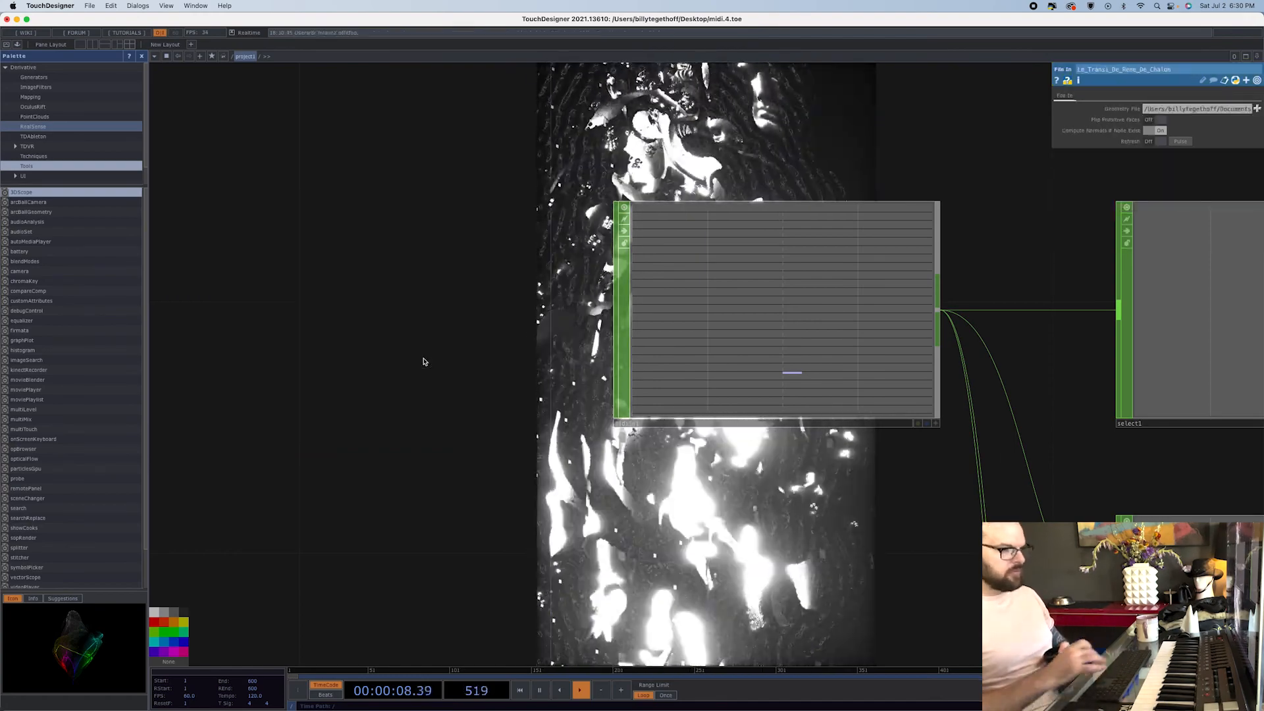
- Return to the original midiin1 operator and read its control channel list
{"action": "middle_click_drag", "start_coordinate": [878, 505], "coordinate": [428, 415]}
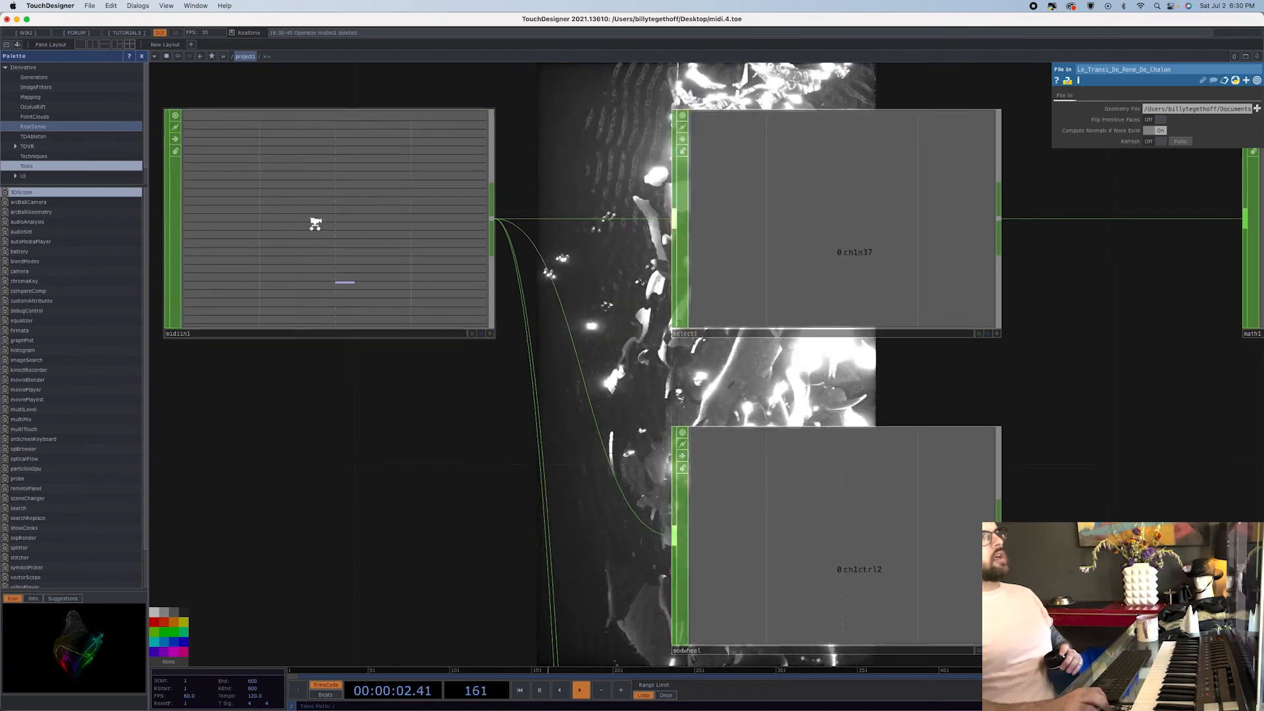
{"action": "scroll", "coordinate": [316, 220], "scroll_direction": "up", "scroll_amount": 5}
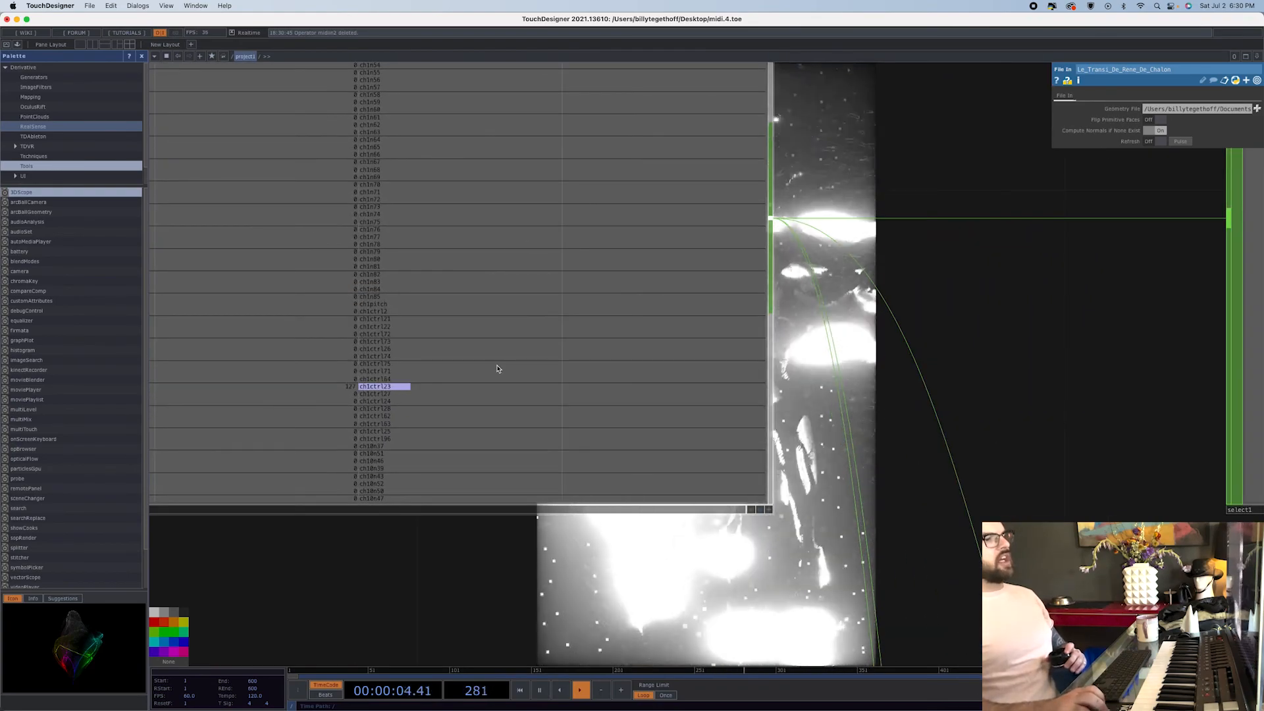
- Examine the note and control channel list in midiin1 and deactivate its viewer
{"action": "scroll", "coordinate": [507, 365], "scroll_direction": "down", "scroll_amount": 2}
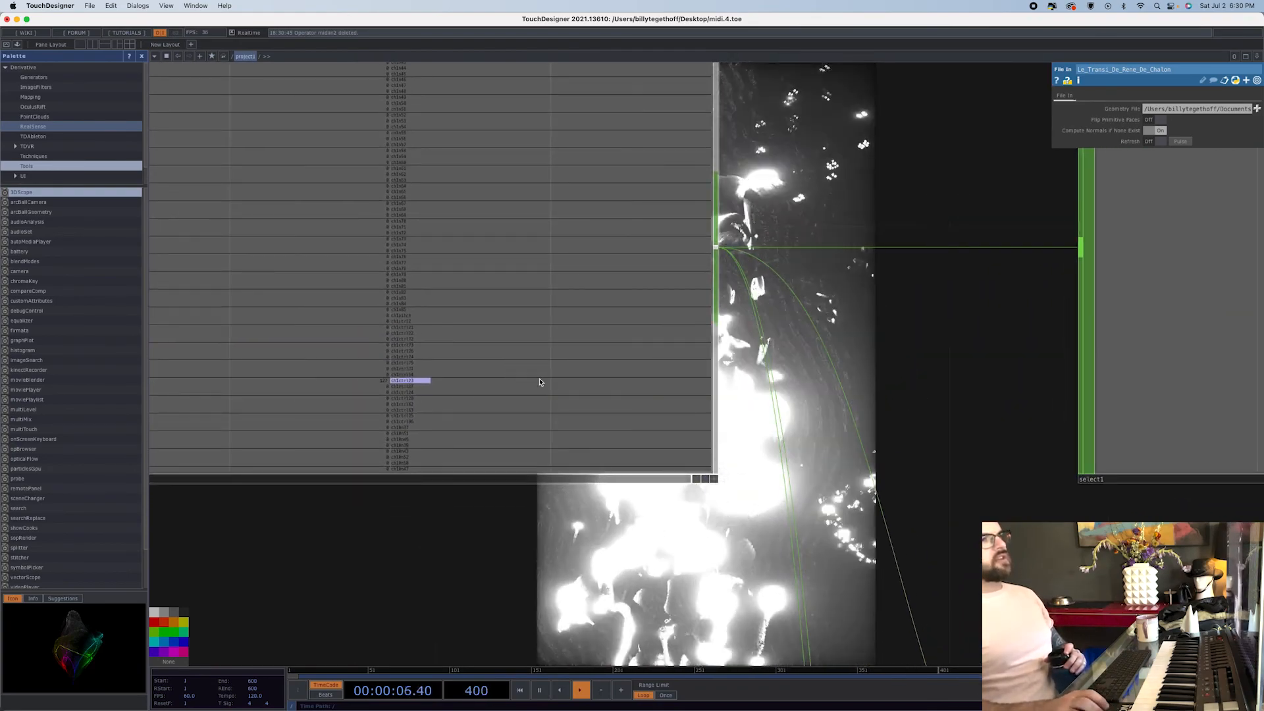
{"action": "left_click_drag", "start_coordinate": [476, 533], "coordinate": [482, 607]}
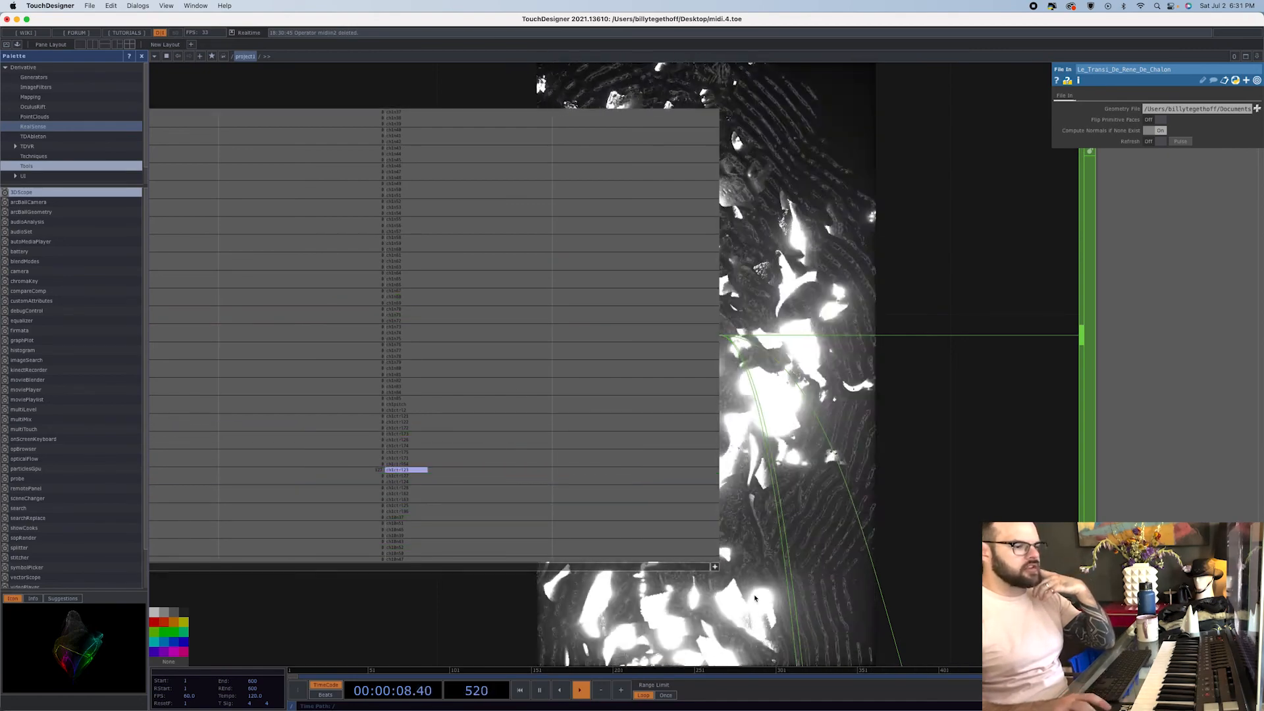
{"action": "left_click", "coordinate": [717, 567]}
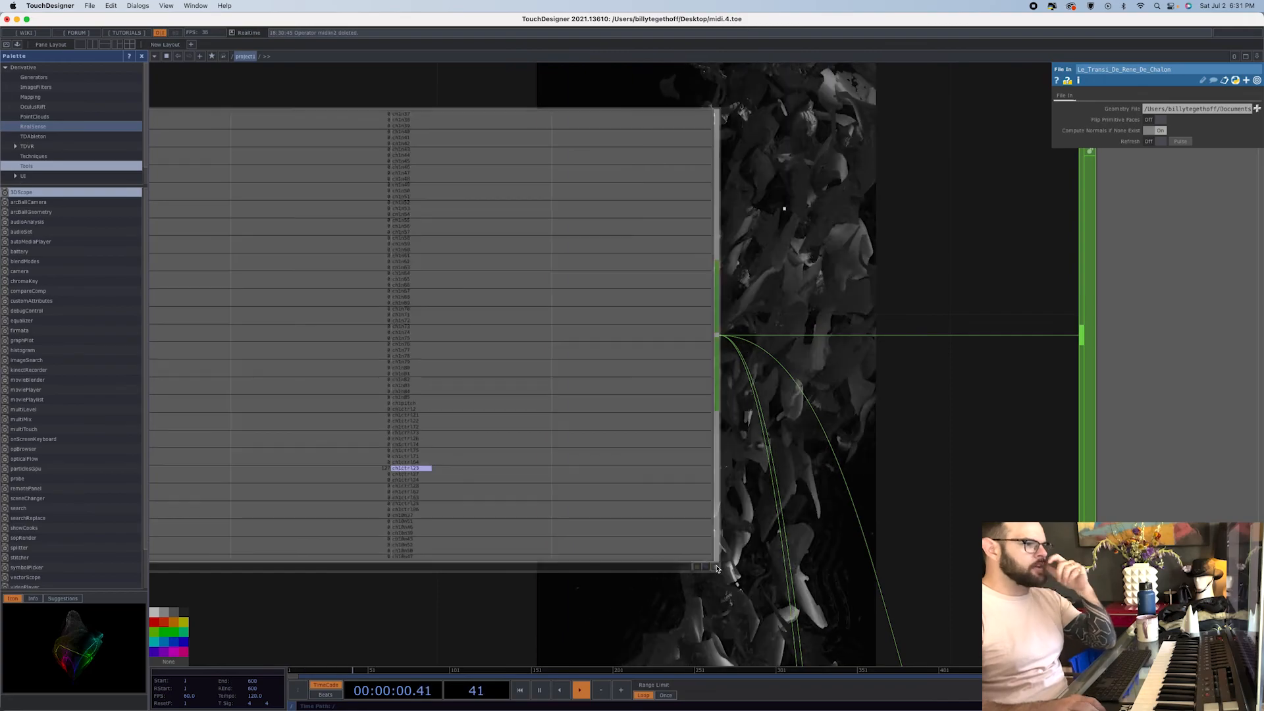
- Inspect the channel name set in select1 and compare it with the channel list in midiin1
{"action": "left_click_drag", "start_coordinate": [994, 572], "coordinate": [649, 560]}
{"action": "scroll", "coordinate": [898, 584], "scroll_direction": "down", "scroll_amount": 4}
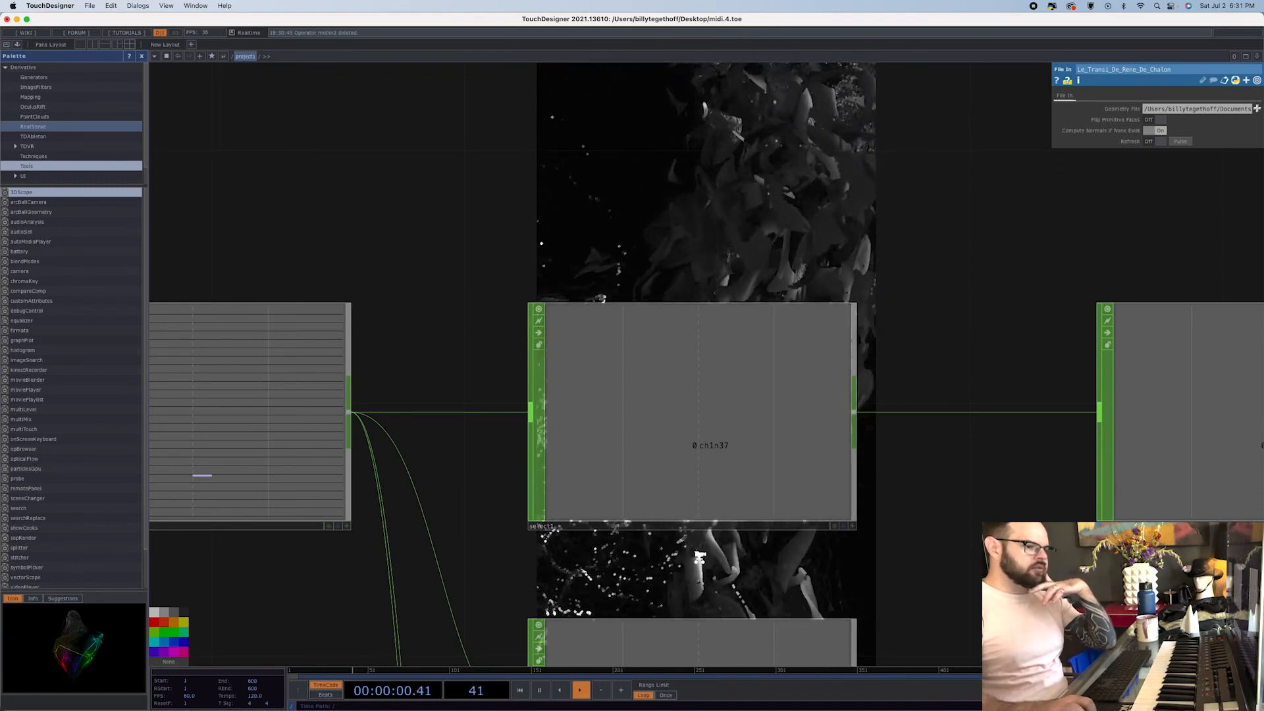
{"action": "scroll", "coordinate": [700, 560], "scroll_direction": "down", "scroll_amount": 5}
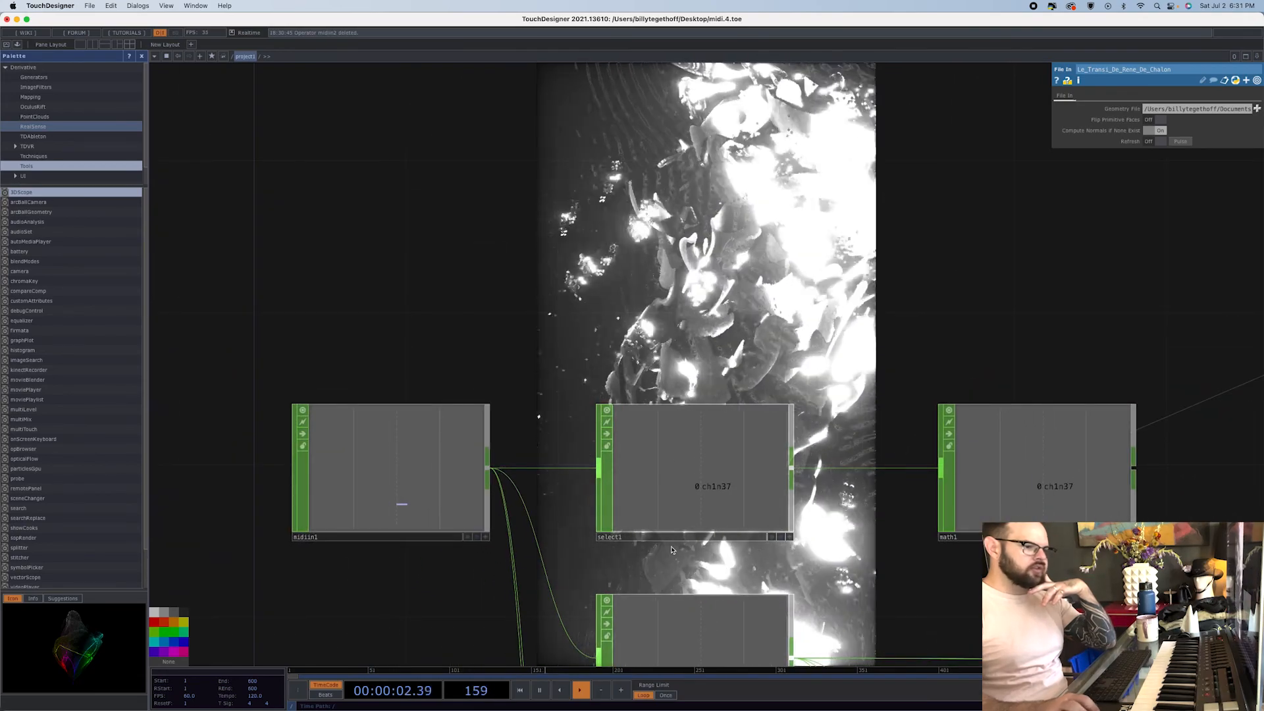
{"action": "left_click", "coordinate": [654, 488]}
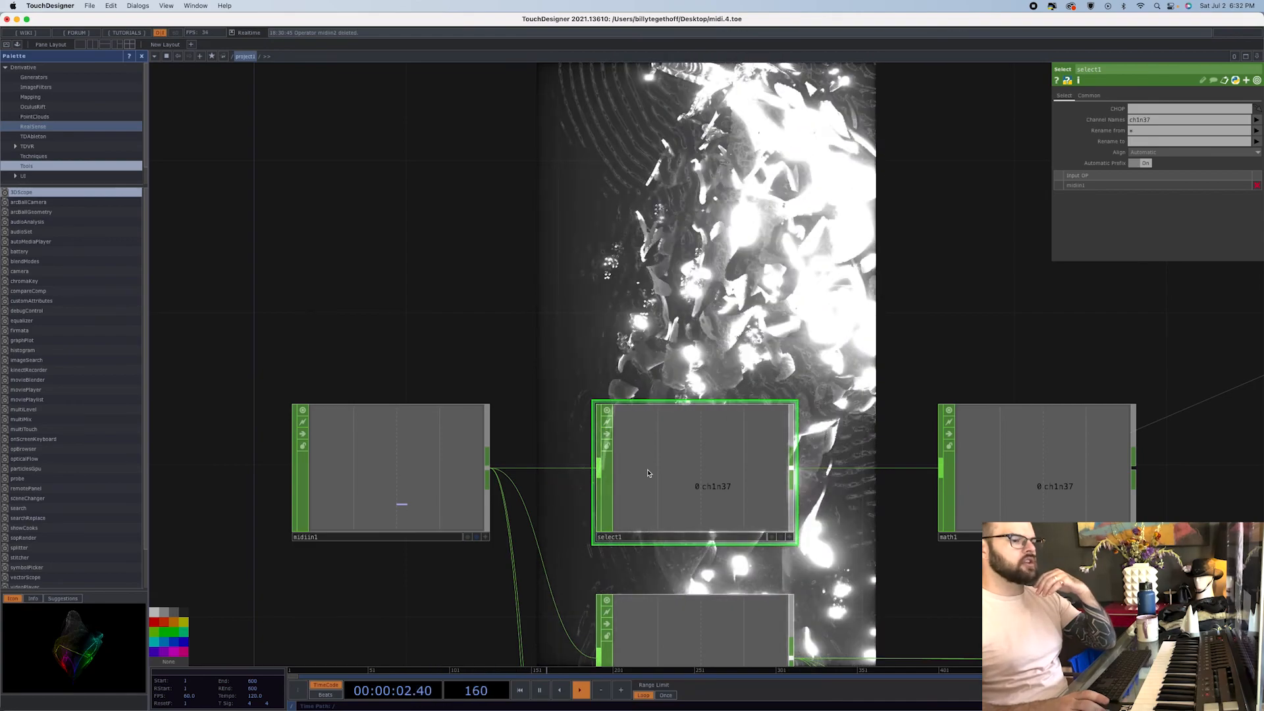
{"action": "scroll", "coordinate": [436, 469], "scroll_direction": "up", "scroll_amount": 8}
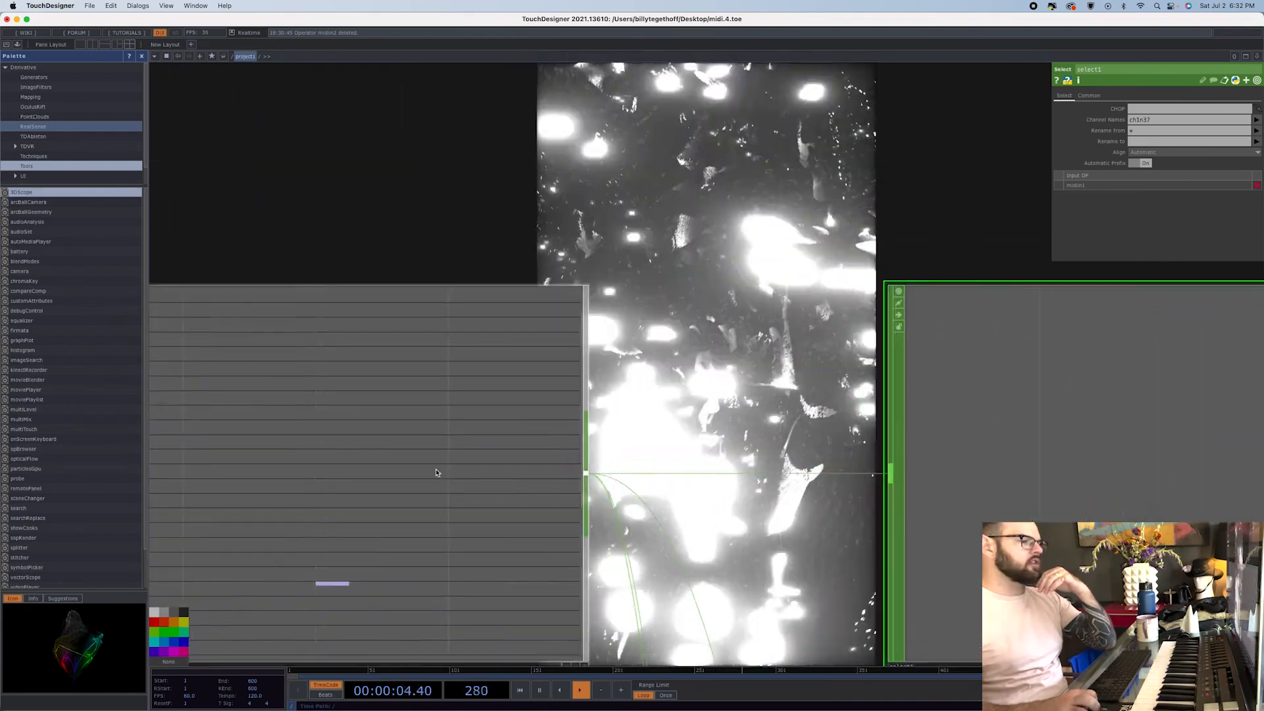
{"action": "scroll", "coordinate": [353, 465], "scroll_direction": "up", "scroll_amount": 3}
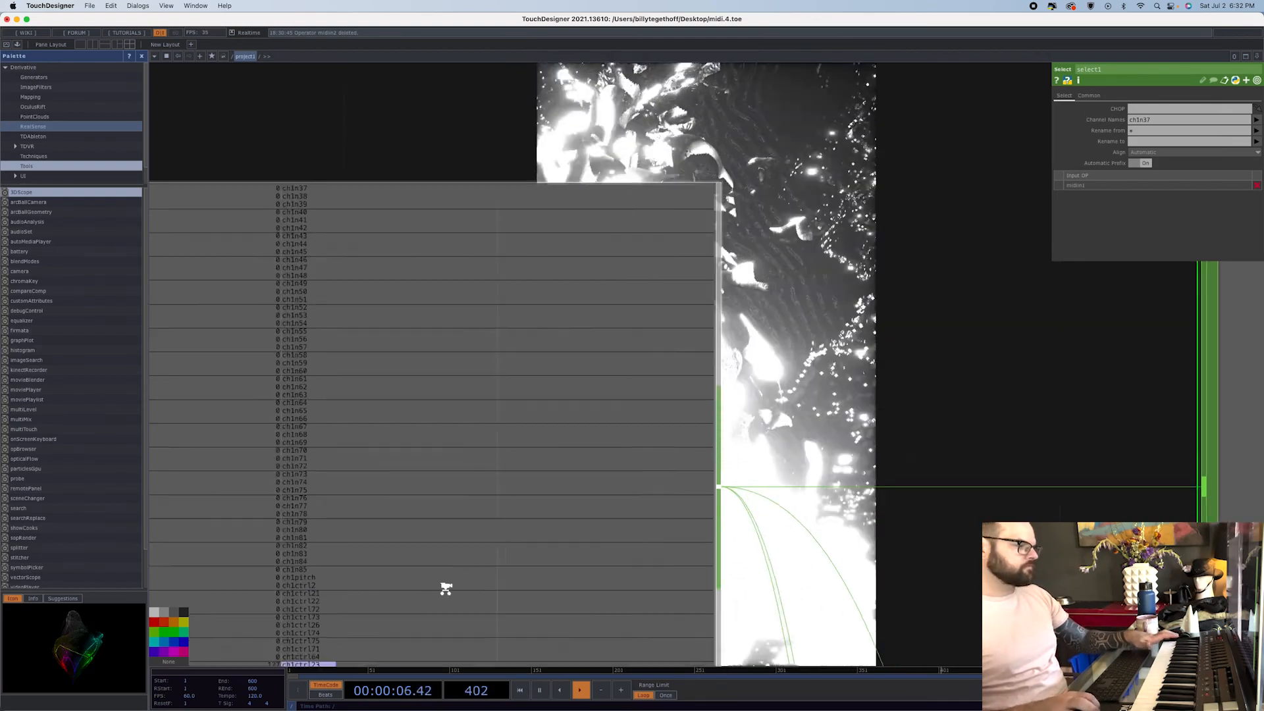
{"action": "scroll", "coordinate": [446, 586], "scroll_direction": "down", "scroll_amount": 3}
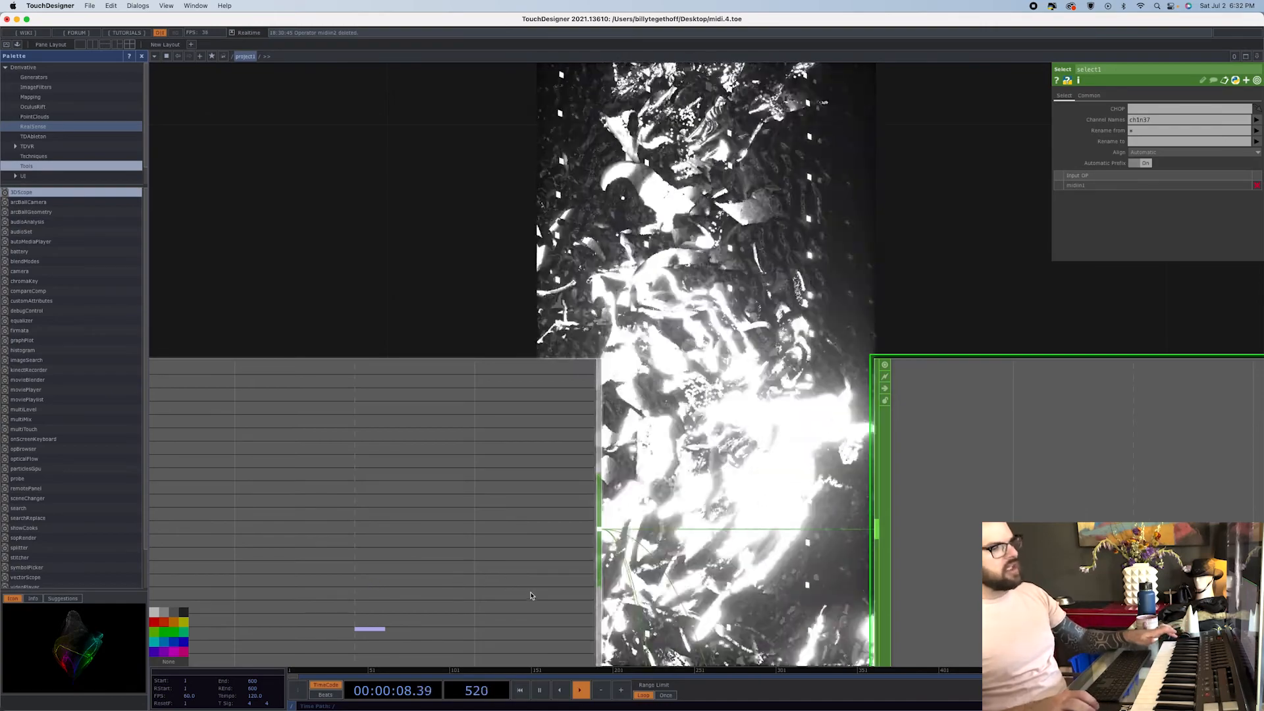
- Inspect the from and to range settings of the Math operators fed by modwheel, including math3
{"action": "scroll", "coordinate": [530, 594], "scroll_direction": "down", "scroll_amount": 5}
{"action": "left_click_drag", "start_coordinate": [610, 449], "coordinate": [522, 228]}
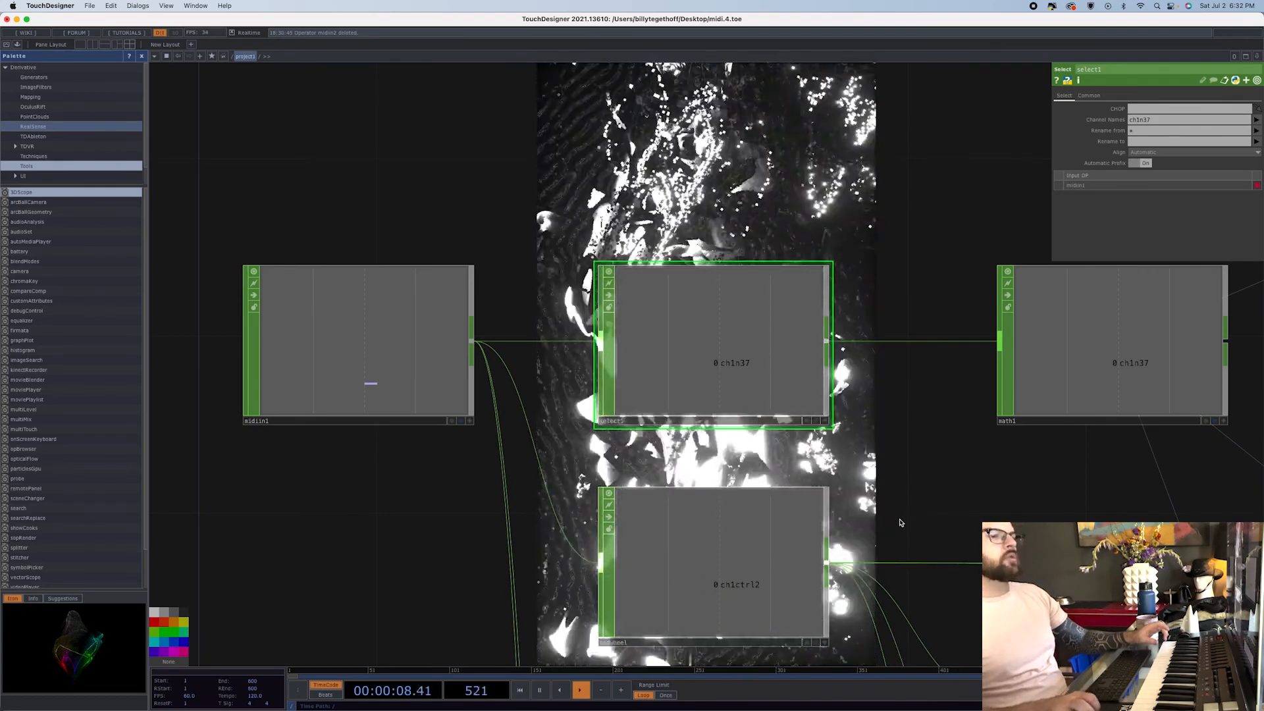
{"action": "scroll", "coordinate": [693, 480], "scroll_direction": "down", "scroll_amount": 5}
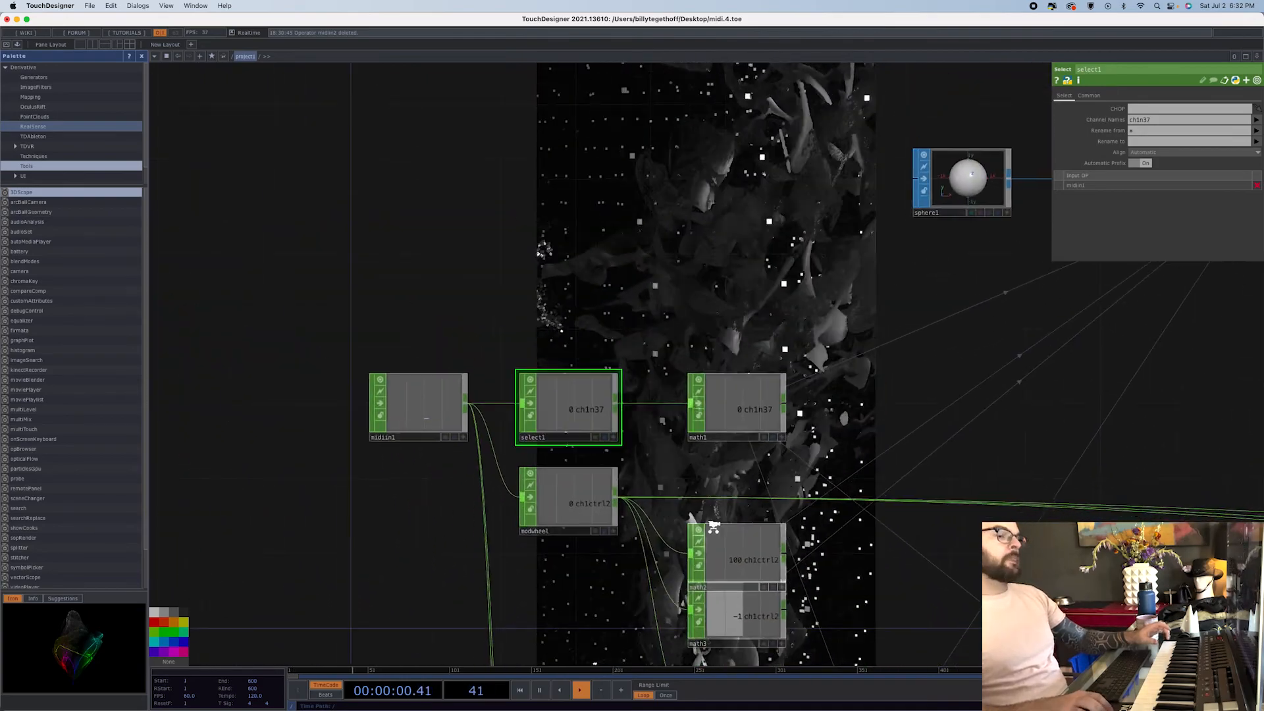
{"action": "scroll", "coordinate": [790, 559], "scroll_direction": "down", "scroll_amount": 5}
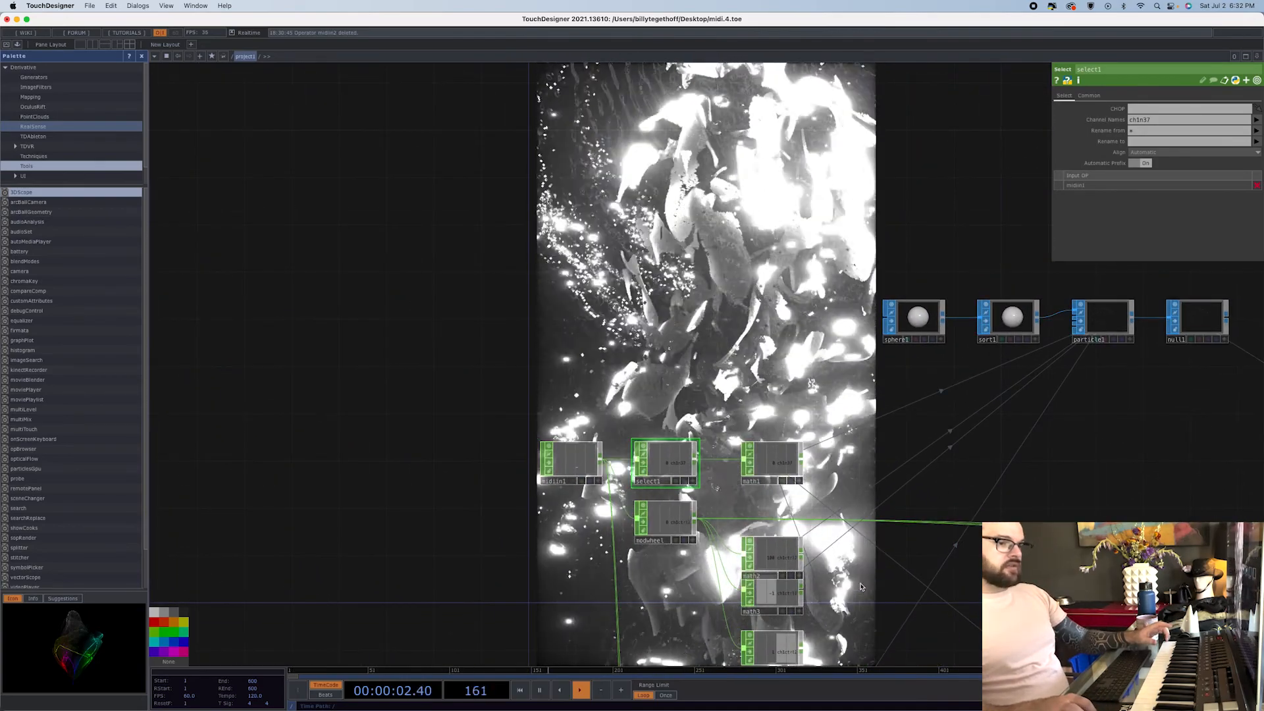
{"action": "left_click_drag", "start_coordinate": [861, 588], "coordinate": [738, 379]}
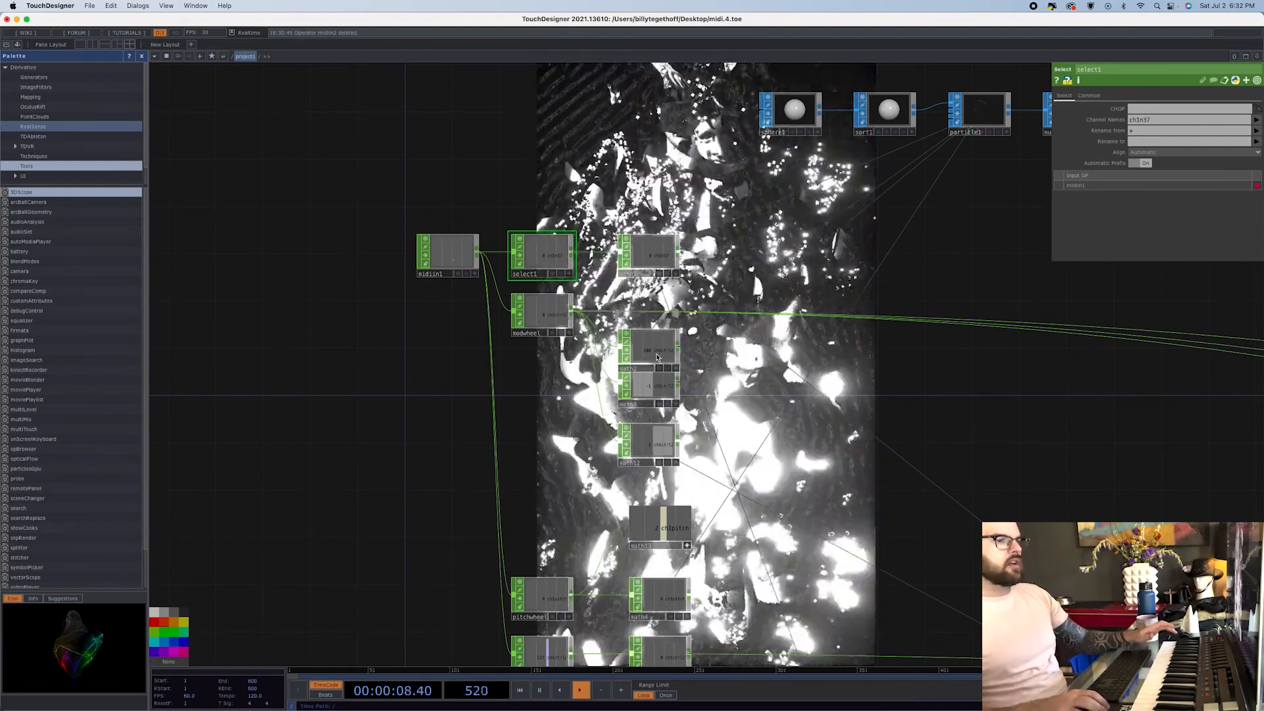
{"action": "left_click", "coordinate": [653, 358]}
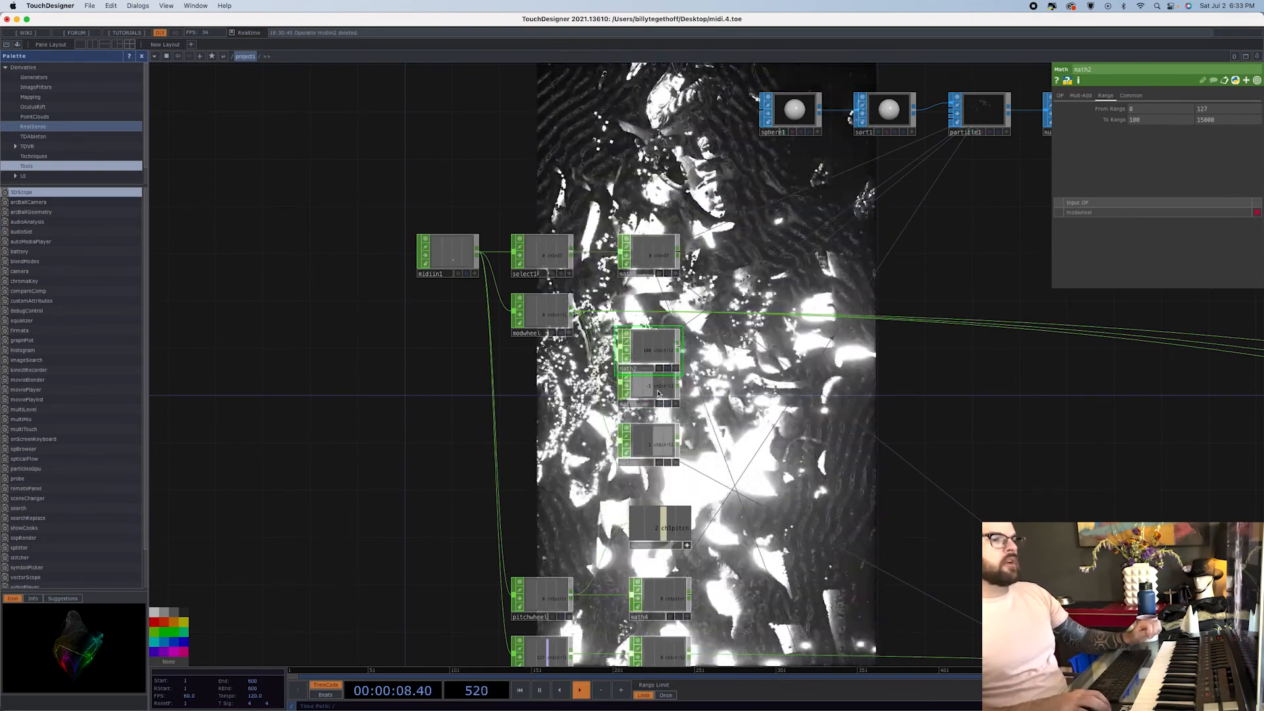
{"action": "left_click", "coordinate": [675, 375]}
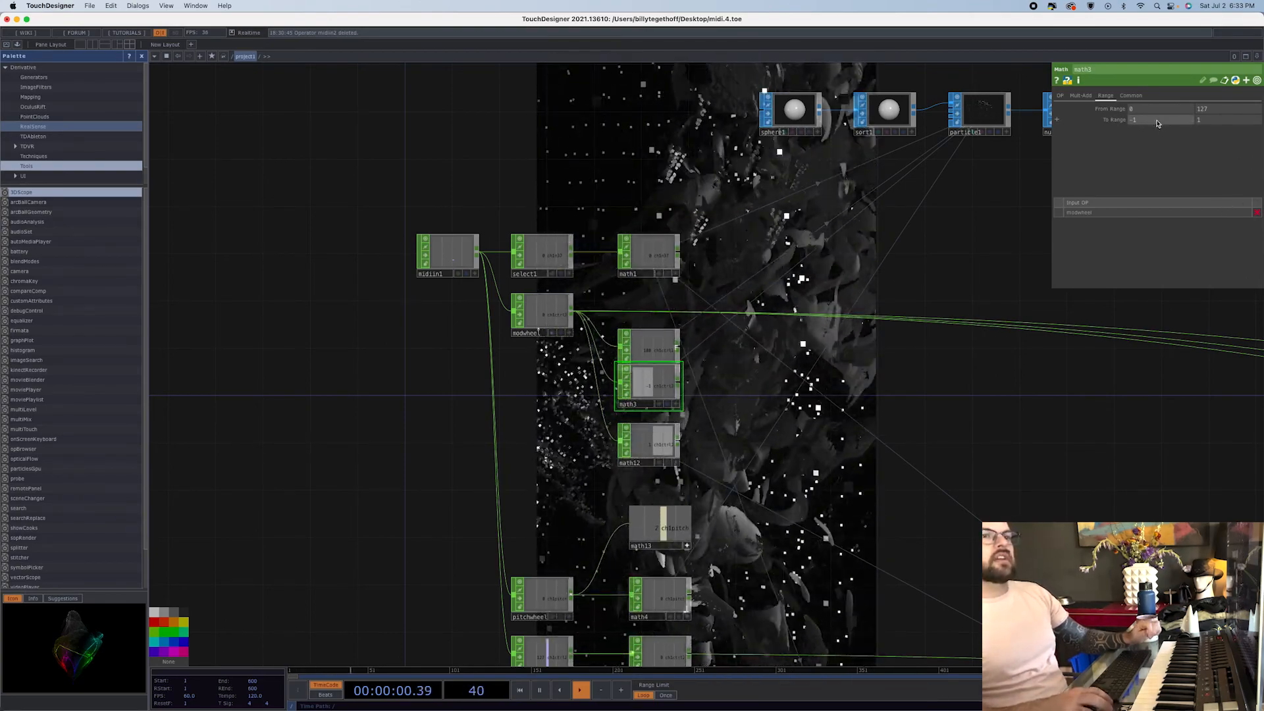
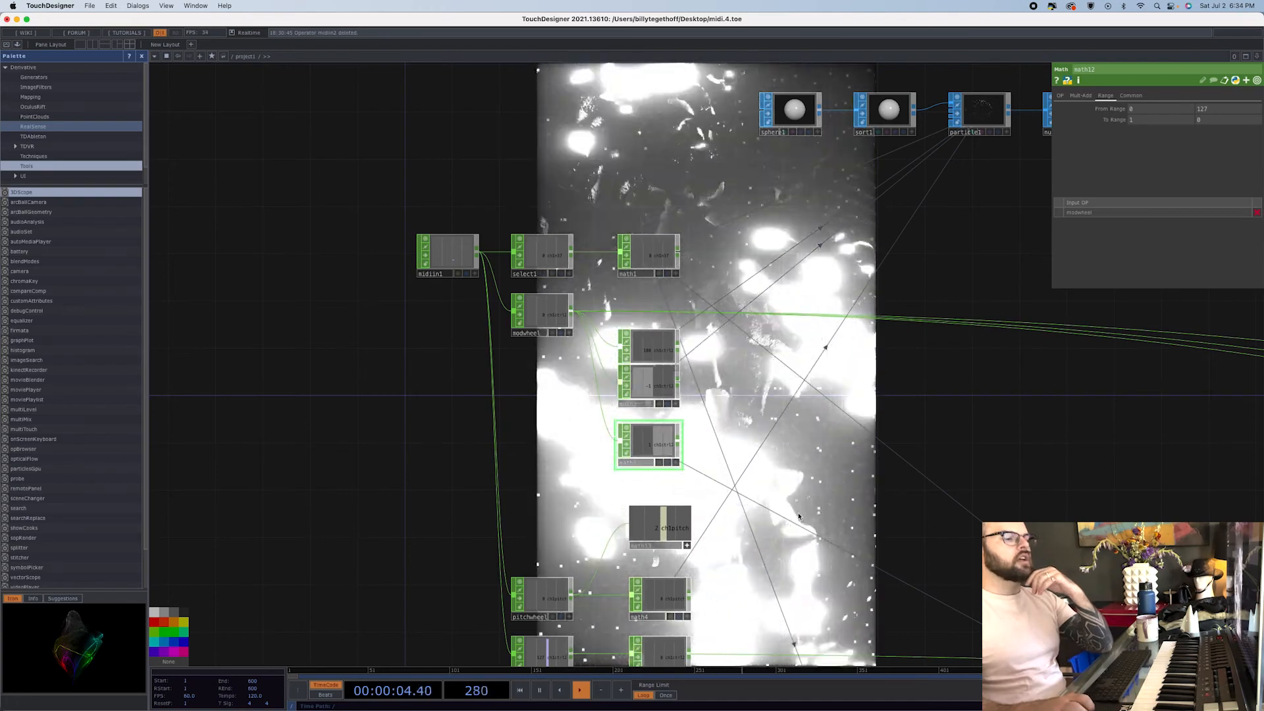
- Inspect the channel names of the pitchwheel and knobc10 Select operators and the range settings of math5
{"action": "left_click_drag", "start_coordinate": [801, 502], "coordinate": [722, 263]}
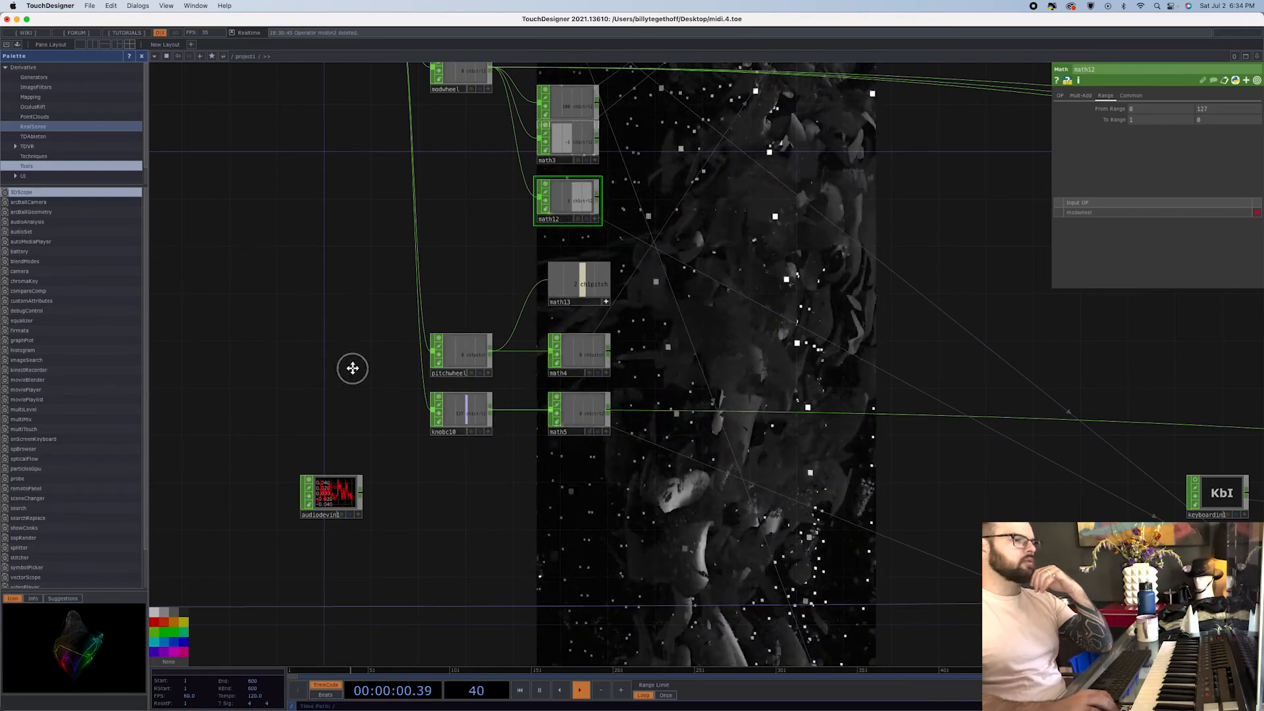
{"action": "left_click_drag", "start_coordinate": [360, 131], "coordinate": [443, 377]}
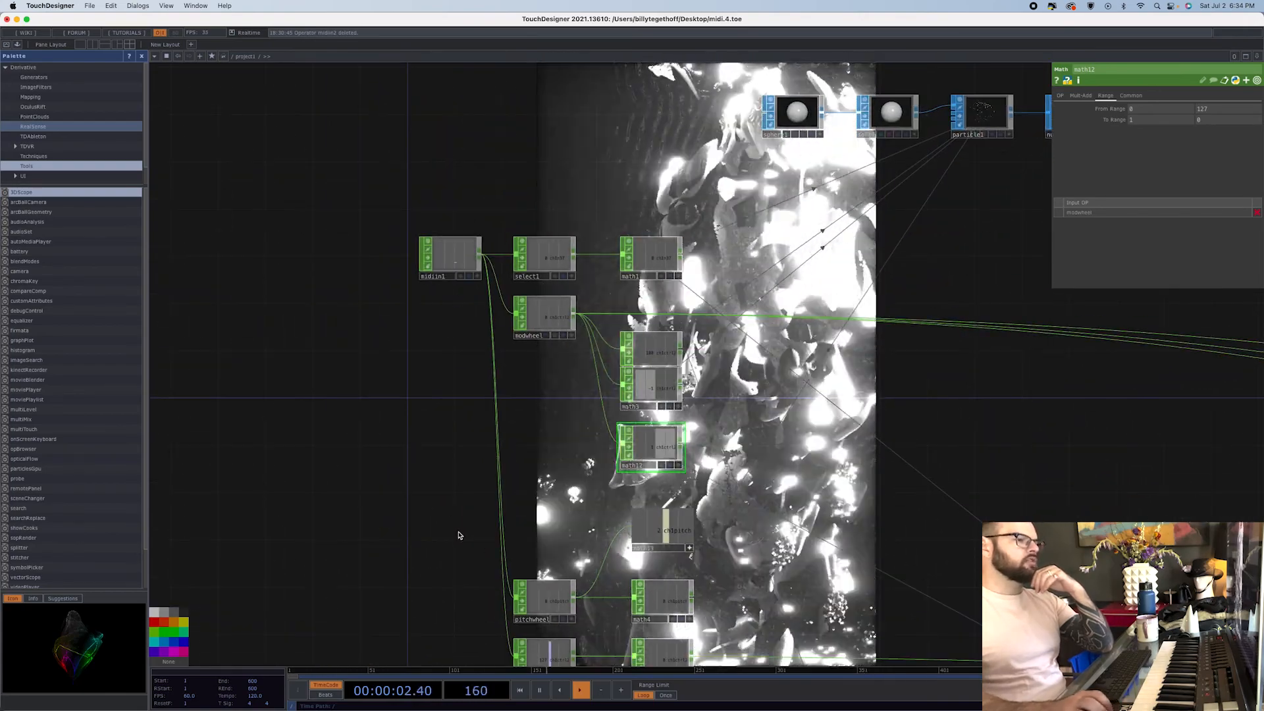
{"action": "scroll", "coordinate": [457, 257], "scroll_direction": "up", "scroll_amount": 5}
{"action": "scroll", "coordinate": [457, 257], "scroll_direction": "down", "scroll_amount": 5}
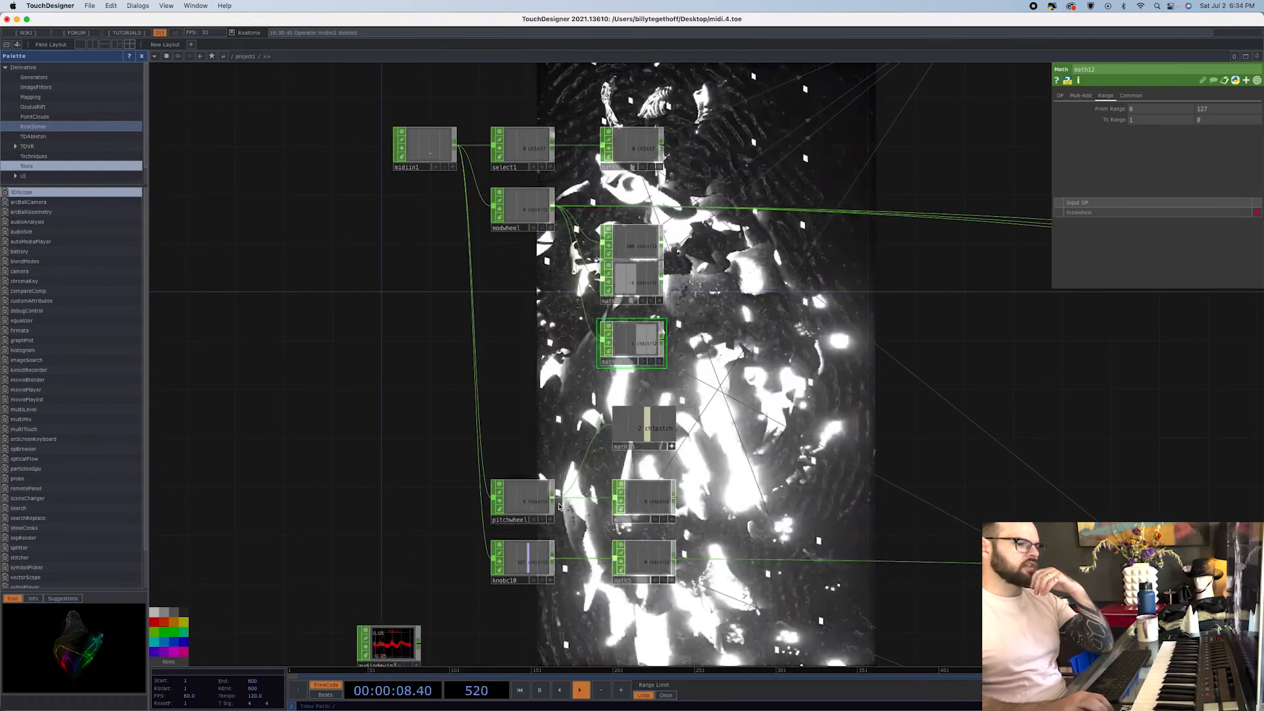
{"action": "left_click", "coordinate": [547, 500]}
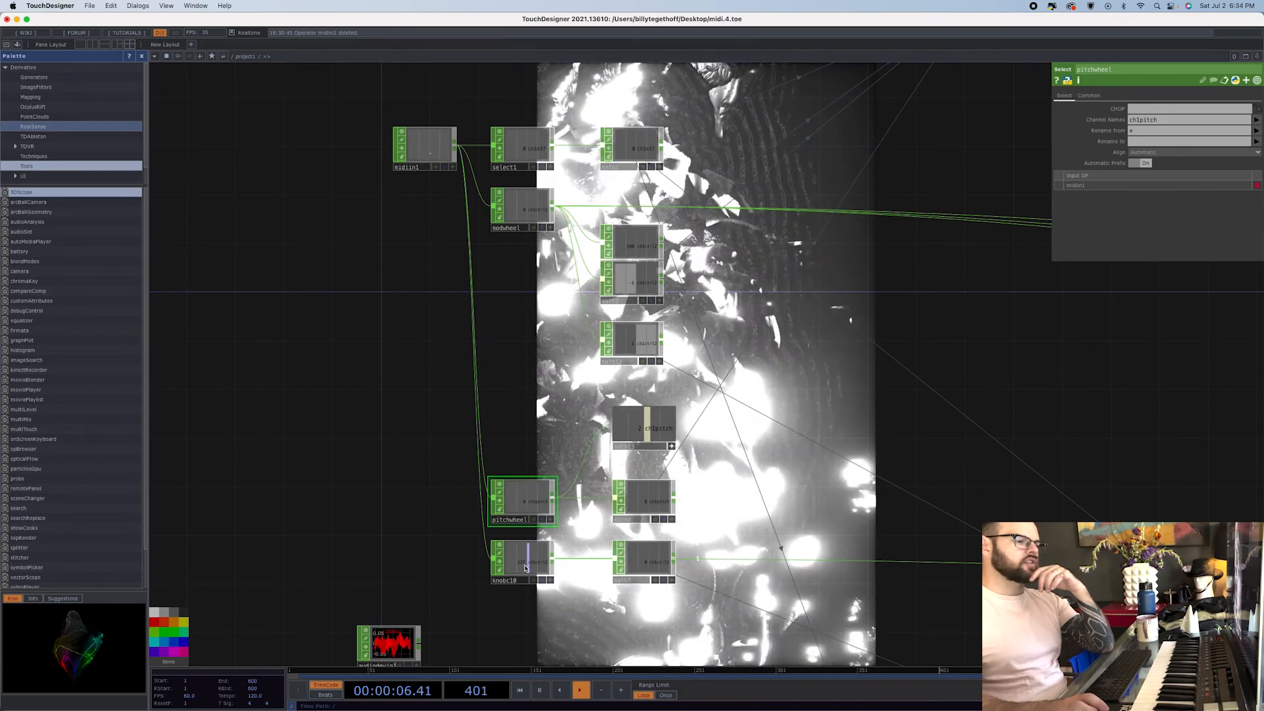
{"action": "left_click", "coordinate": [517, 559]}
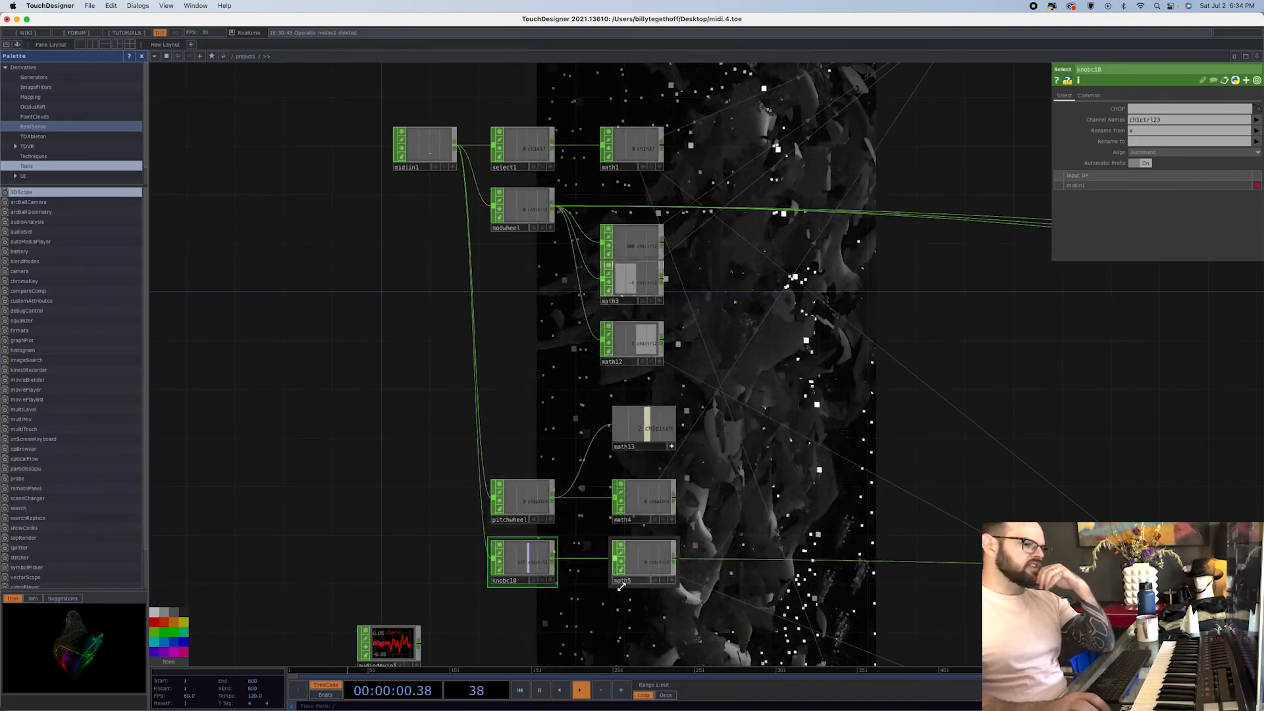
{"action": "mouse_move", "coordinate": [700, 707]}
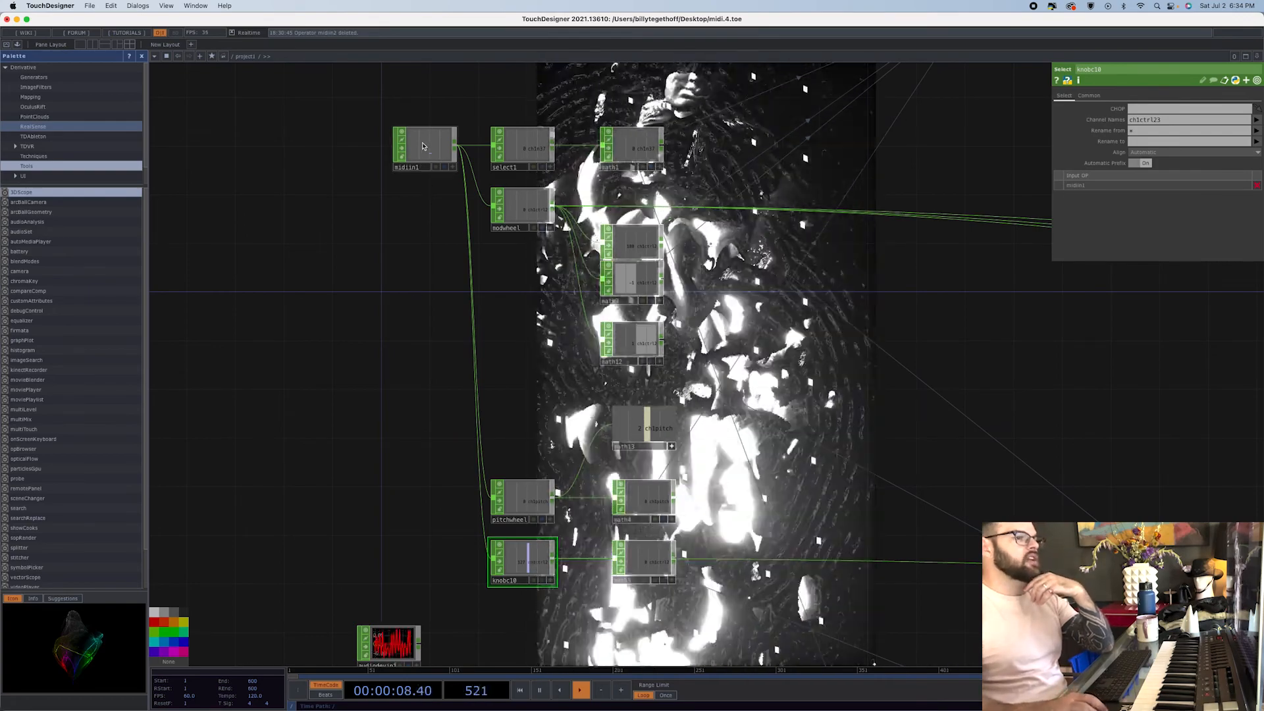
{"action": "left_click", "coordinate": [661, 565]}
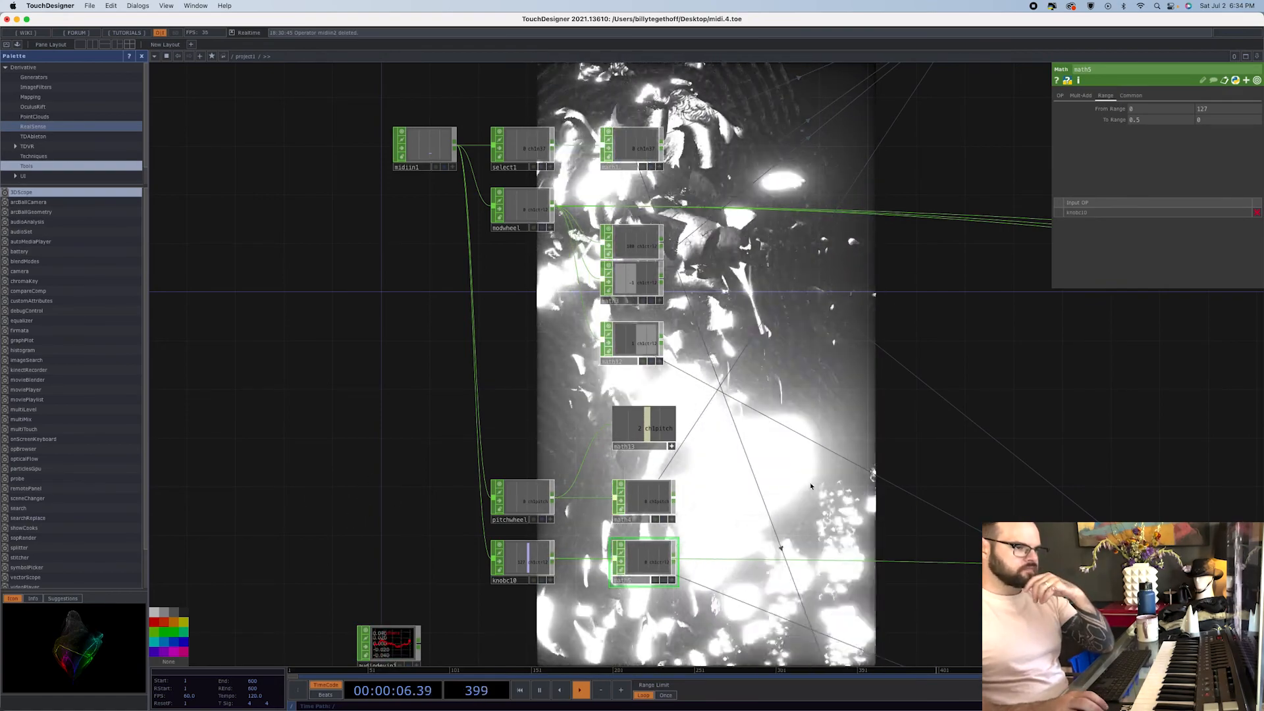
- Delete the unconnected Audio Device In operator below the MIDI chain
{"action": "scroll", "coordinate": [811, 486], "scroll_direction": "down", "scroll_amount": 4}
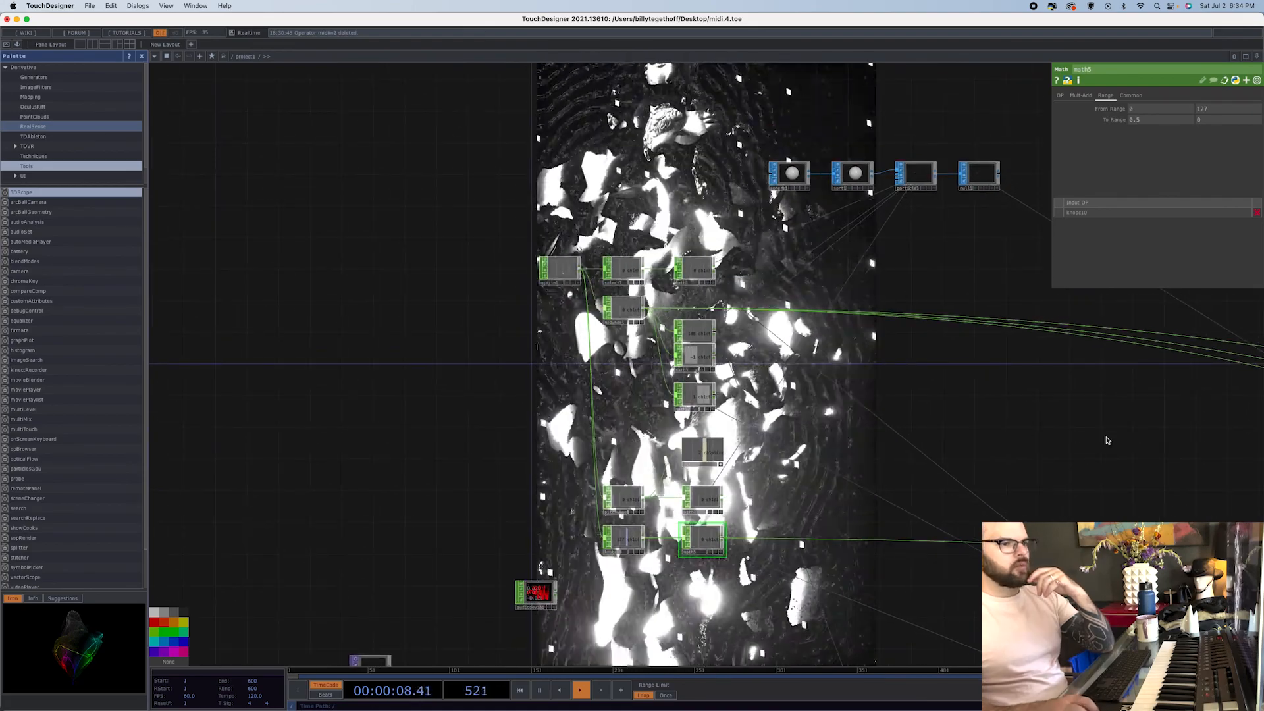
{"action": "left_click_drag", "start_coordinate": [1116, 443], "coordinate": [599, 370]}
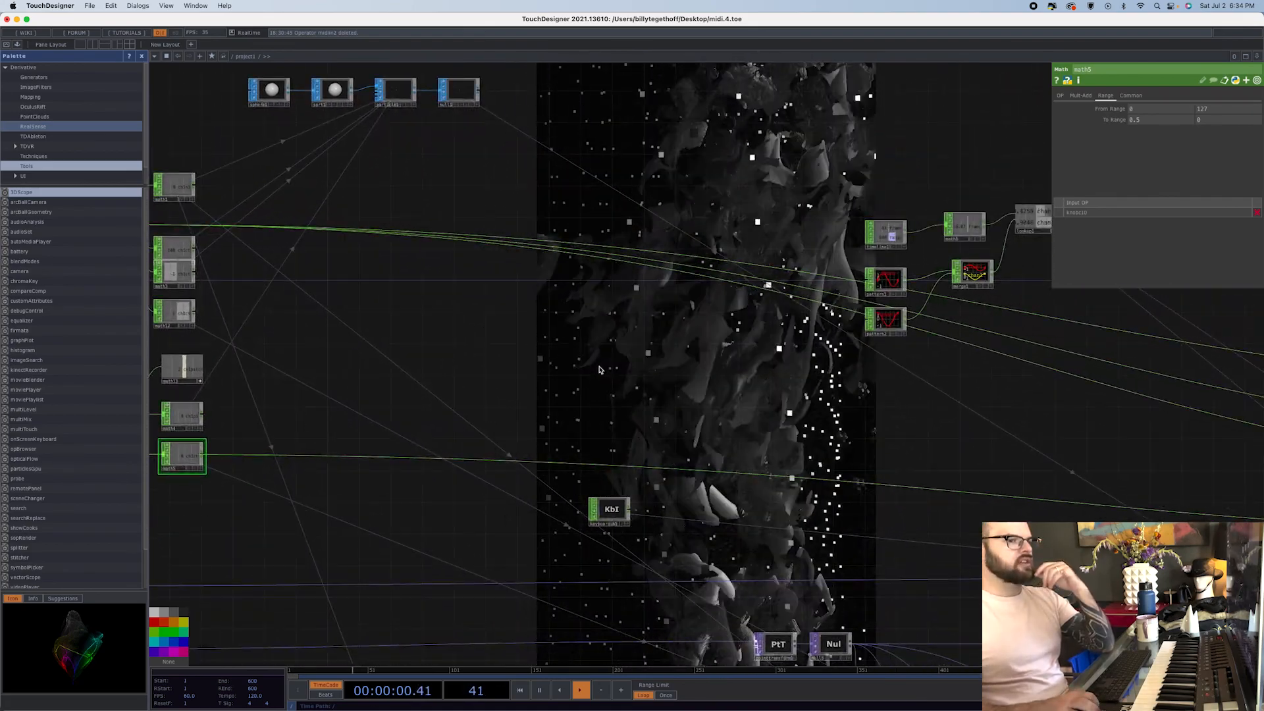
{"action": "scroll", "coordinate": [599, 370], "scroll_direction": "down", "scroll_amount": 5}
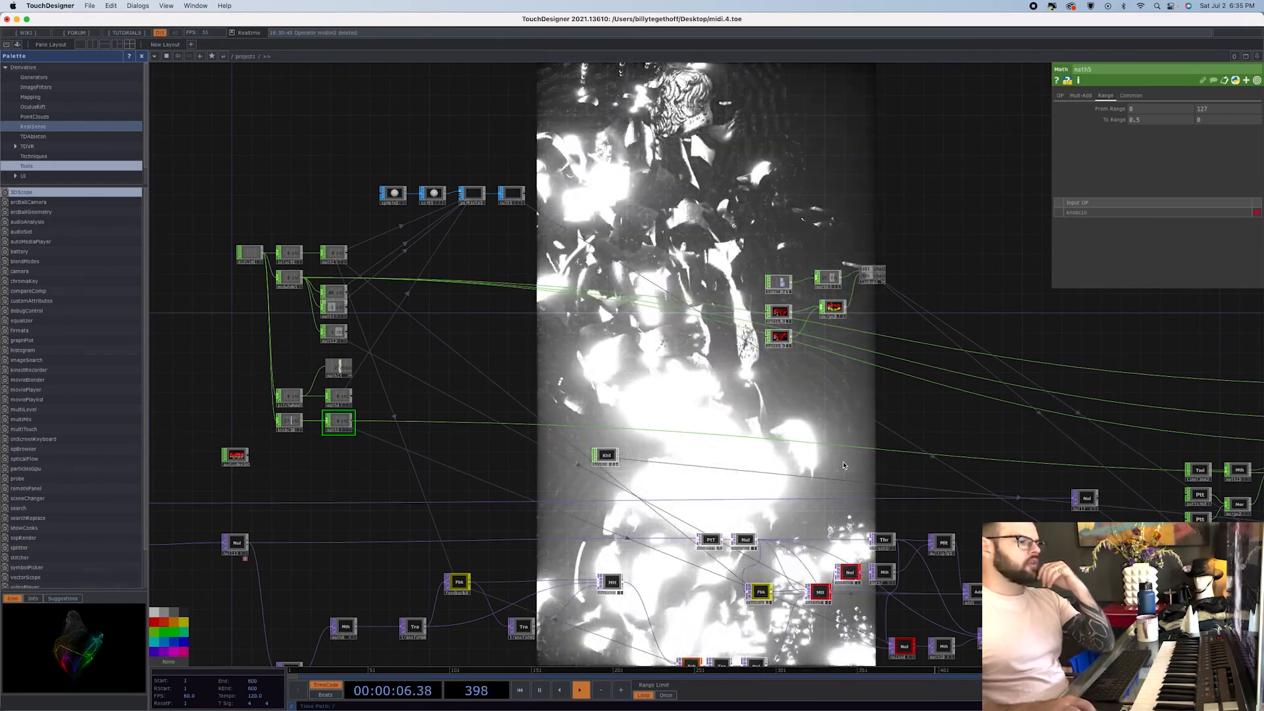
{"action": "left_click", "coordinate": [234, 455]}
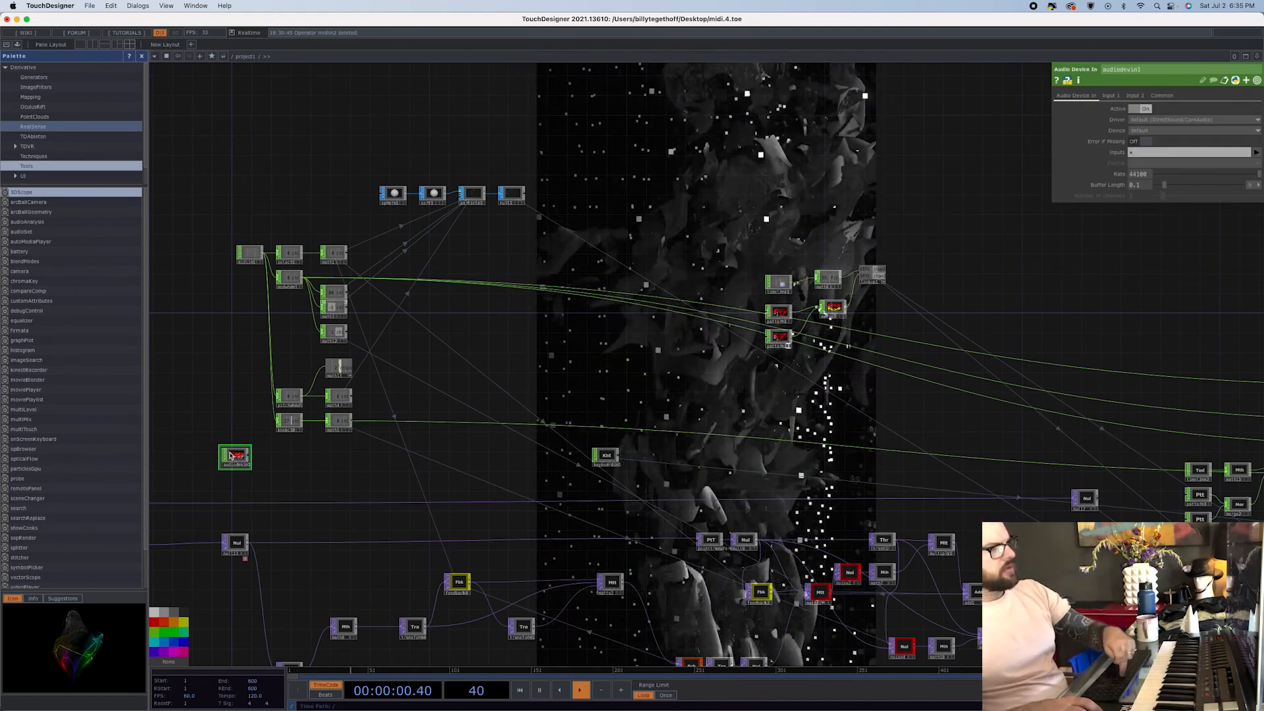
{"action": "key", "text": "Delete"}
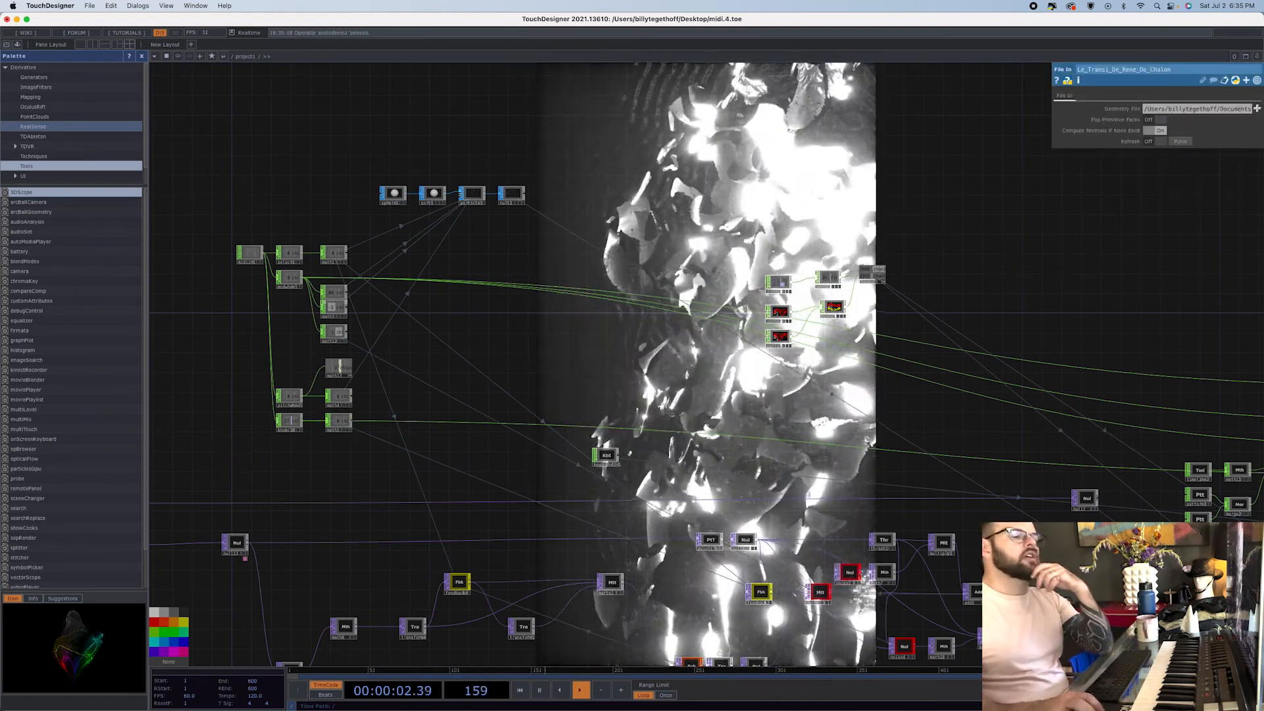
- Follow the modwheel wires to the far end of the network and inspect the range settings of math17
{"action": "left_click_drag", "start_coordinate": [1010, 498], "coordinate": [861, 370]}
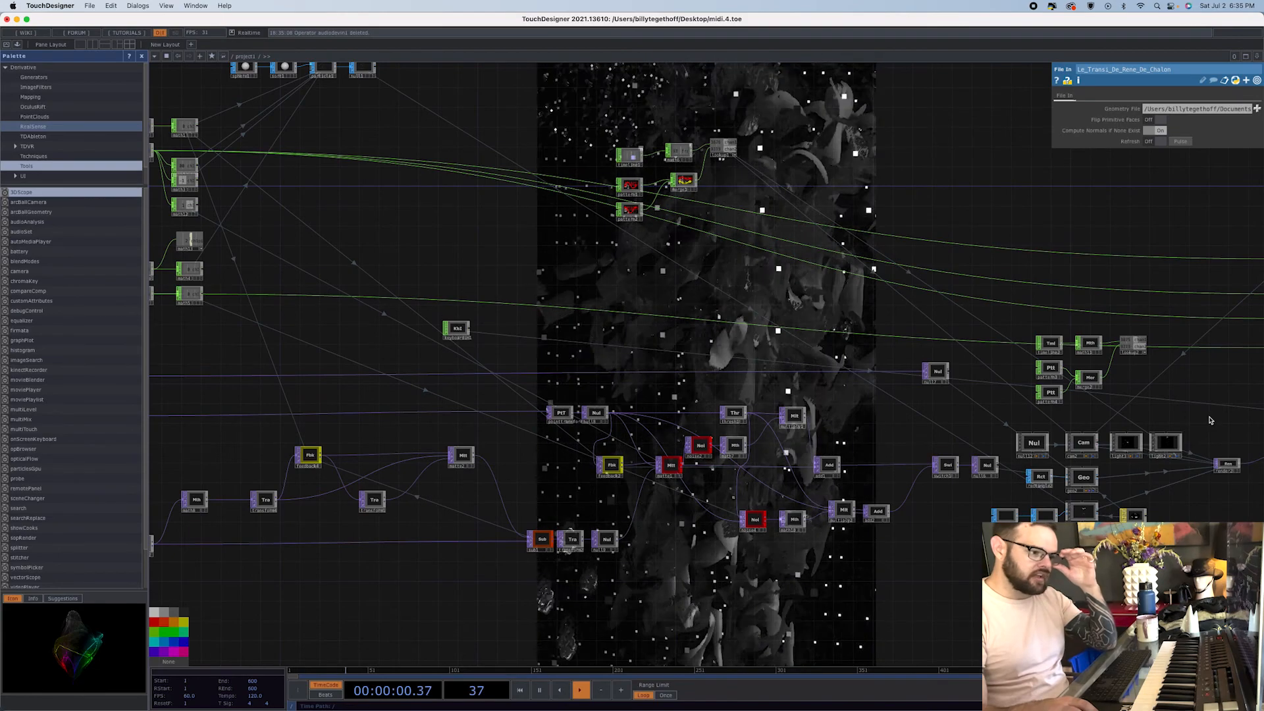
{"action": "left_click_drag", "start_coordinate": [1209, 420], "coordinate": [960, 402]}
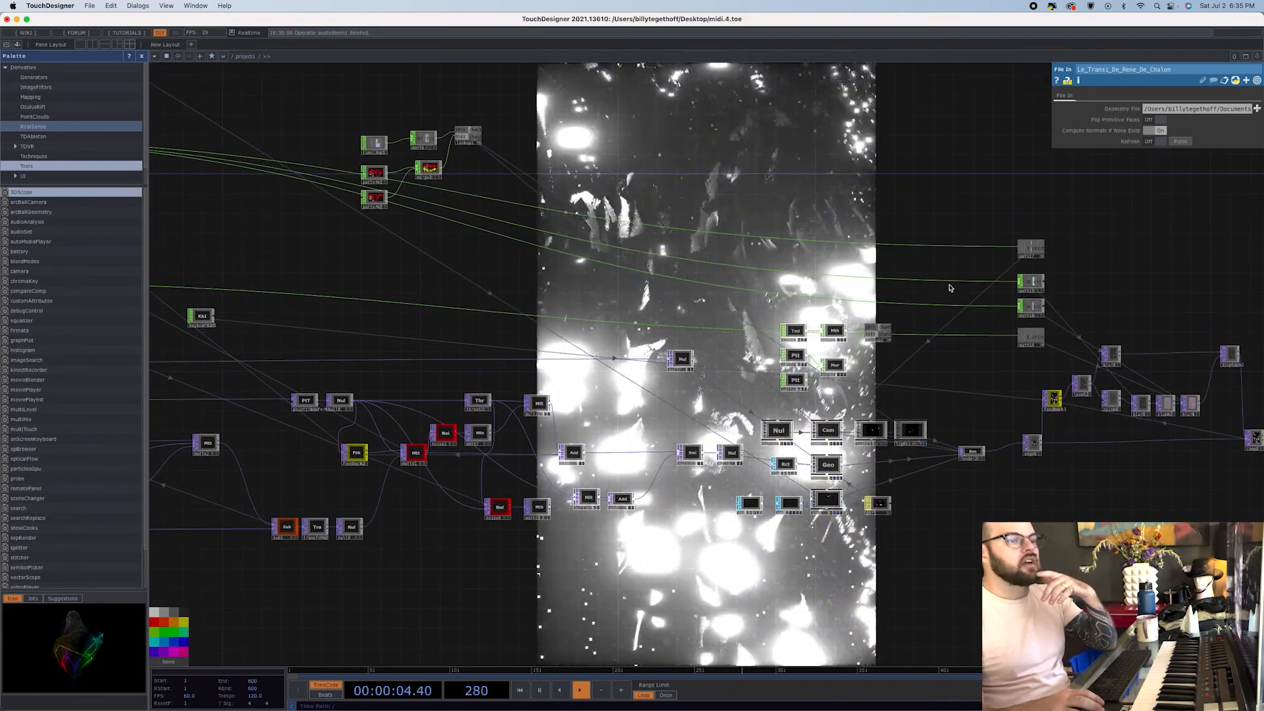
{"action": "left_click", "coordinate": [1042, 256]}
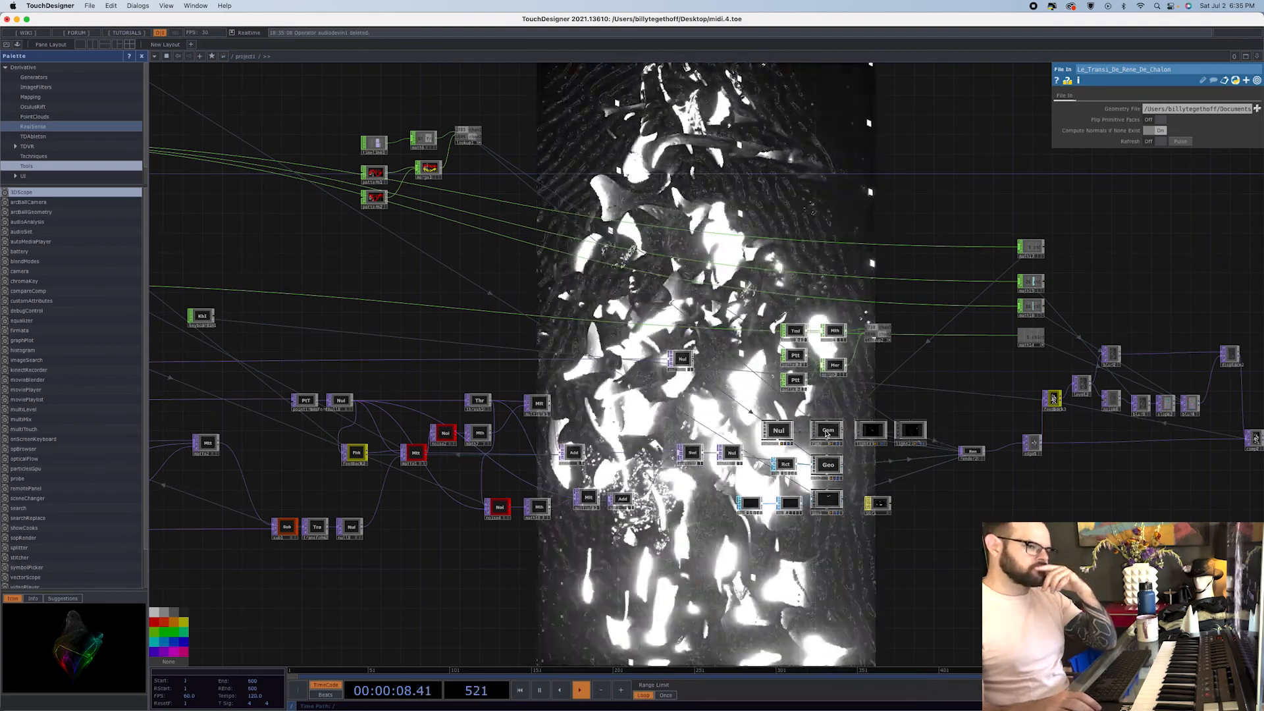
{"action": "left_click", "coordinate": [1033, 248]}
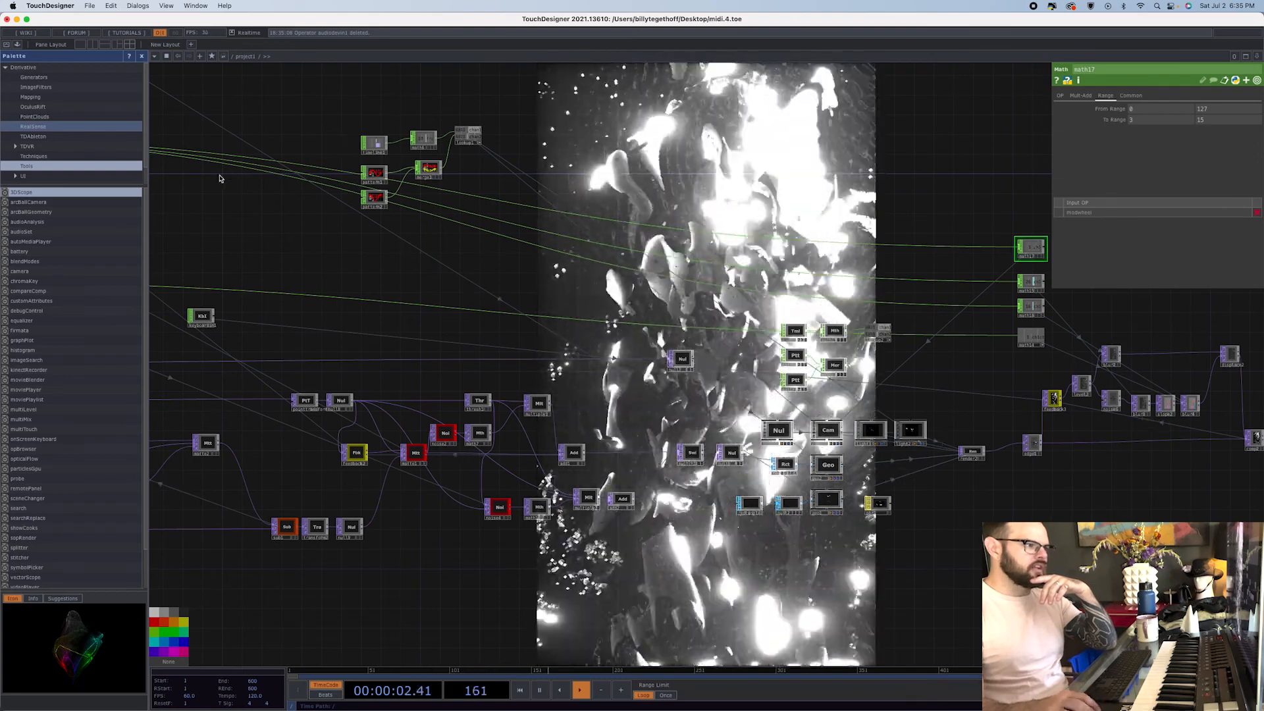
- Inspect the translate expressions of the cam2 Camera that reference lookup1 and math17
{"action": "scroll", "coordinate": [223, 182], "scroll_direction": "down", "scroll_amount": 5}
{"action": "left_click_drag", "start_coordinate": [255, 209], "coordinate": [488, 222]}
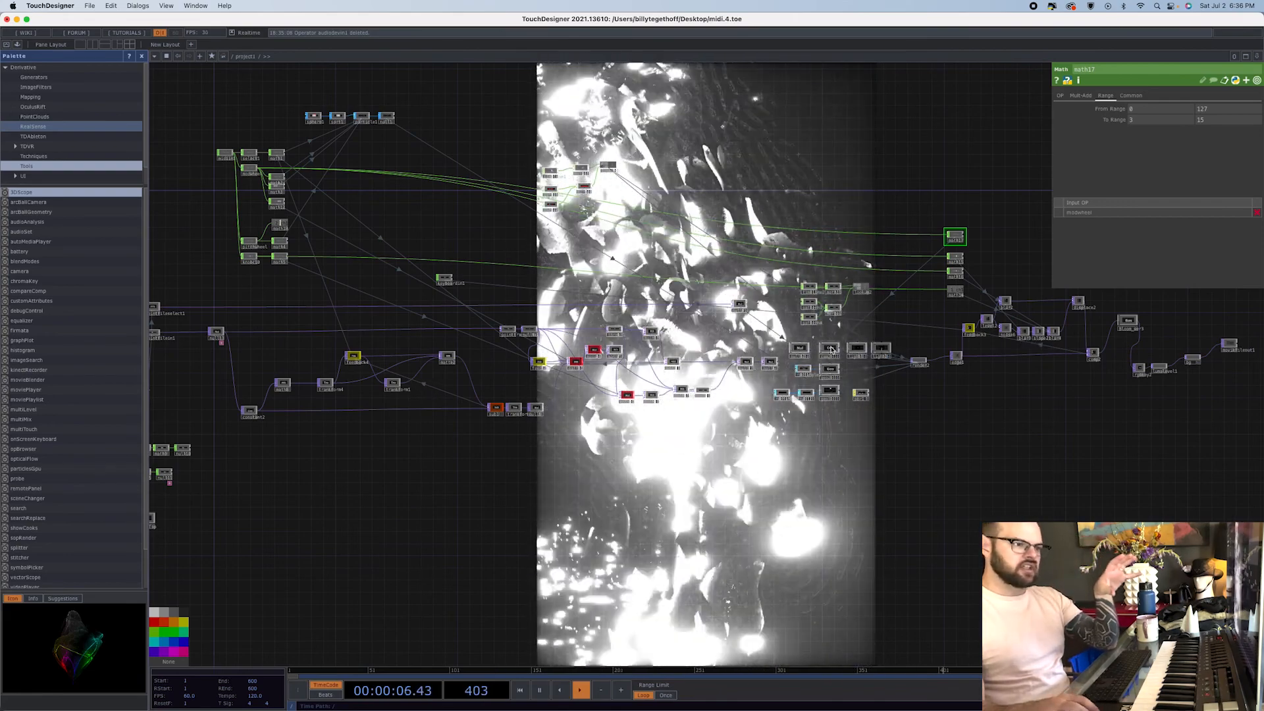
{"action": "left_click", "coordinate": [831, 350]}
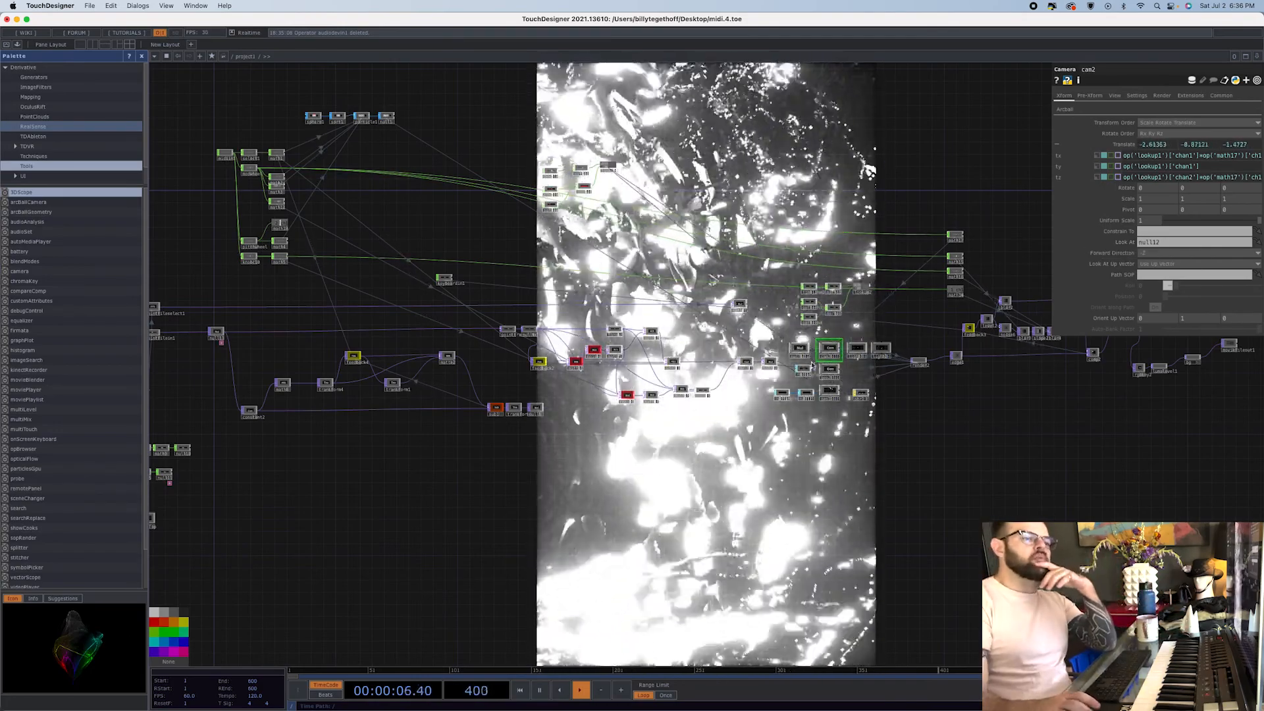
- Insert a Lag operator into the wire feeding math17, just ahead of it
{"action": "right_click", "coordinate": [914, 236]}
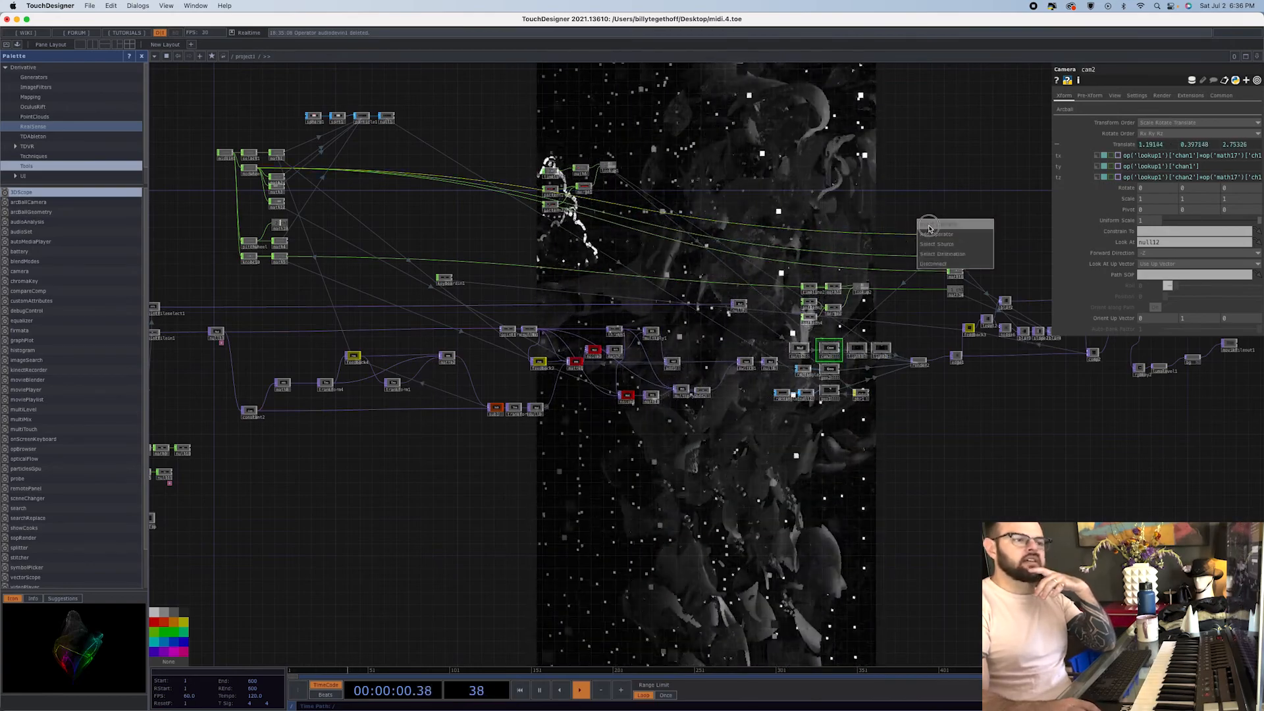
{"action": "left_click", "coordinate": [939, 225]}
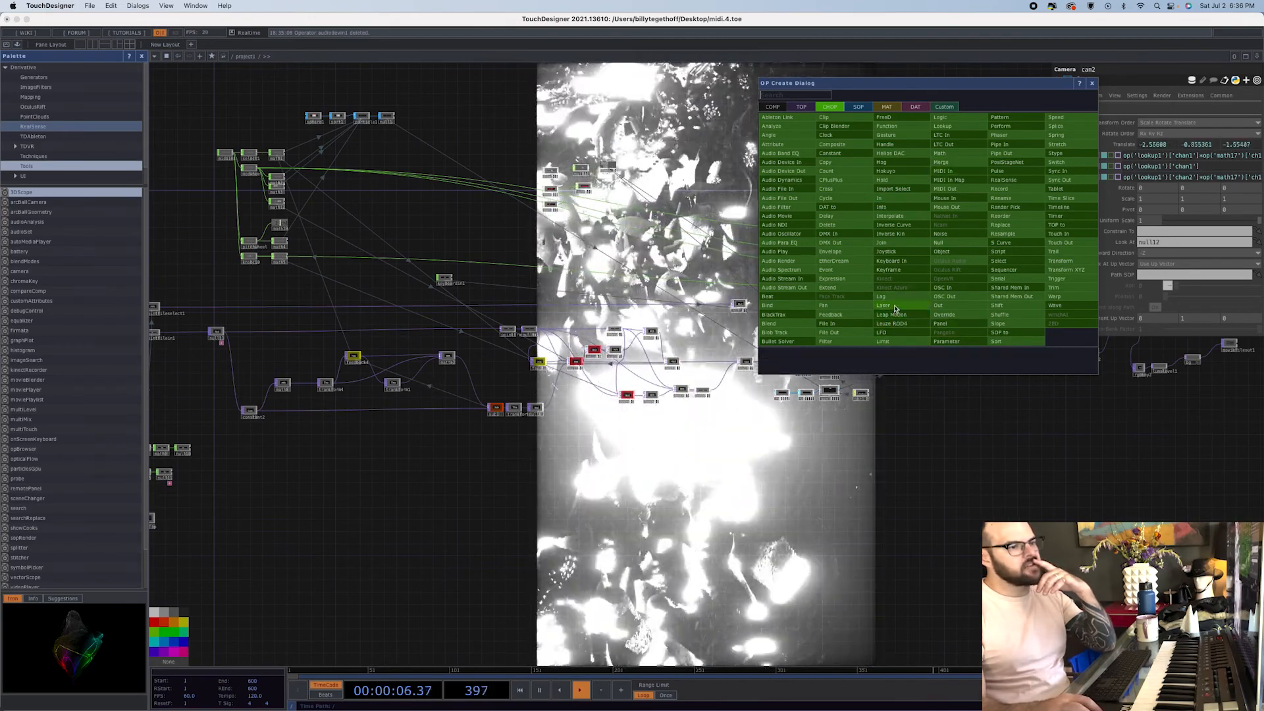
{"action": "left_click", "coordinate": [882, 343]}
{"action": "left_click", "coordinate": [921, 235]}
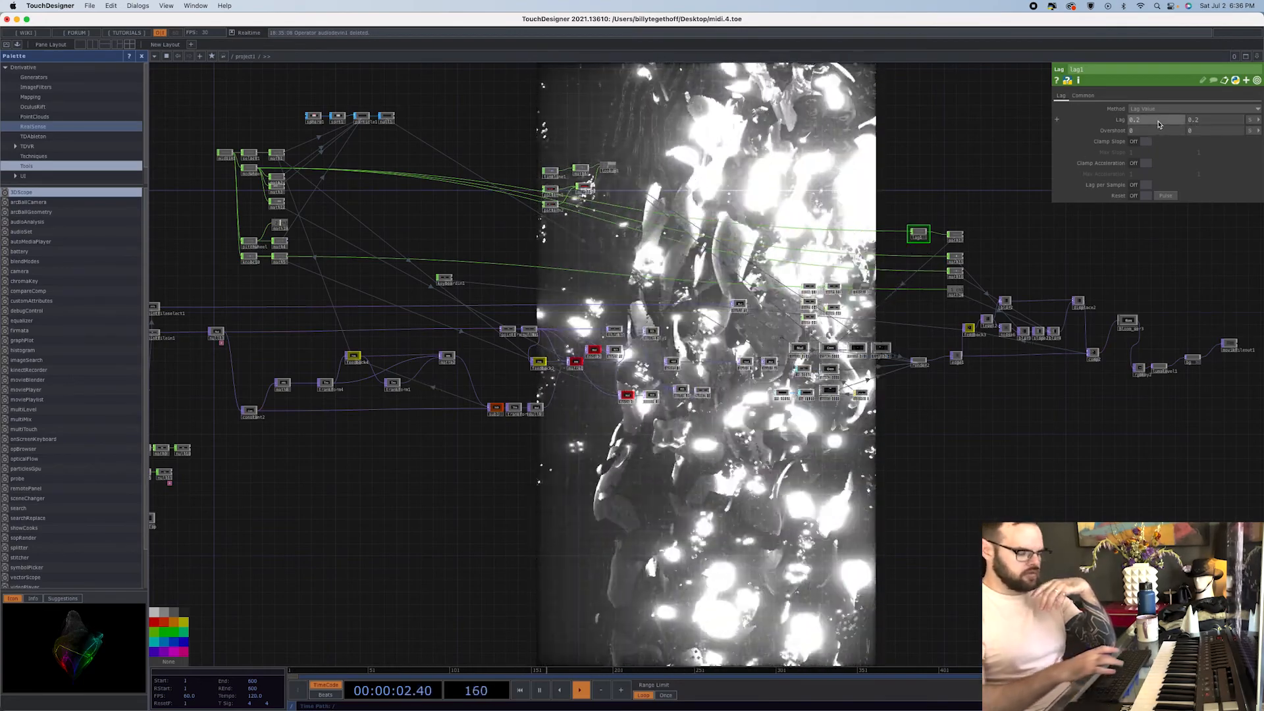
- Set both Lag values of the new Lag operator to 0.5
{"action": "left_click", "coordinate": [1160, 124]}
{"action": "key", "text": "BackSpace"}
{"action": "type", "text": "5"}
{"action": "key", "text": "Return"}
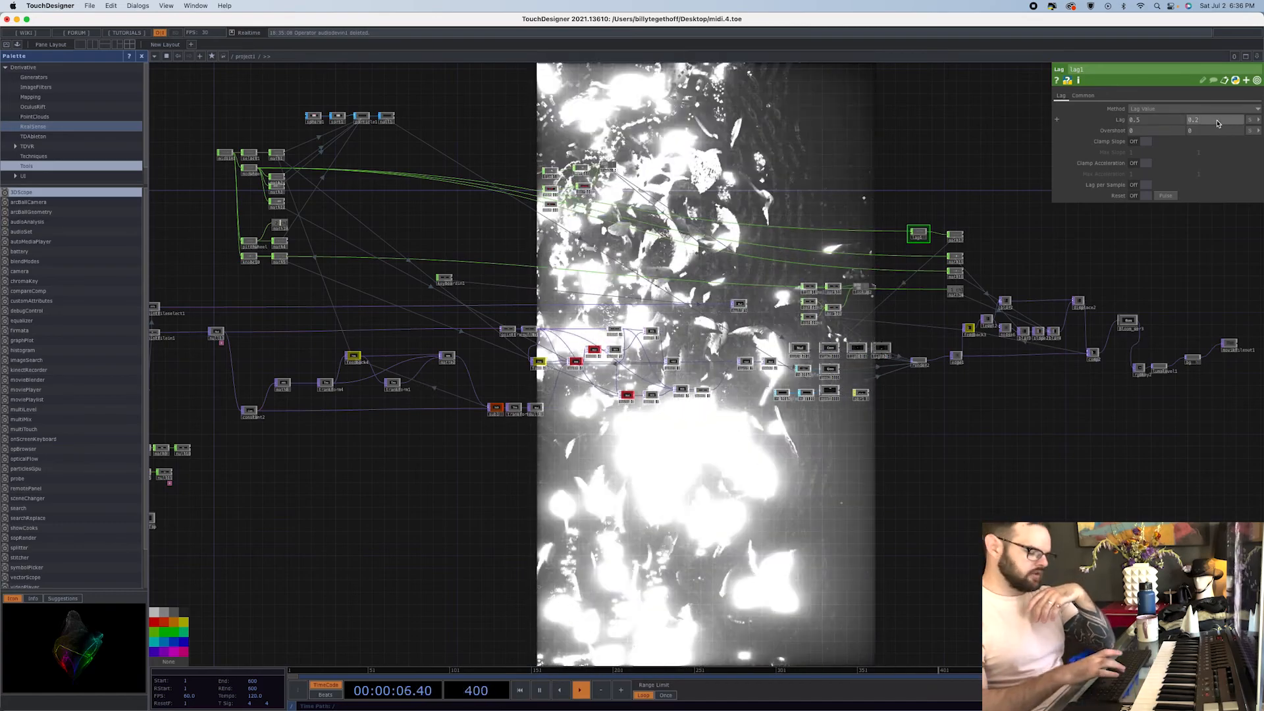
{"action": "left_click", "coordinate": [1217, 123]}
{"action": "key", "text": "BackSpace"}
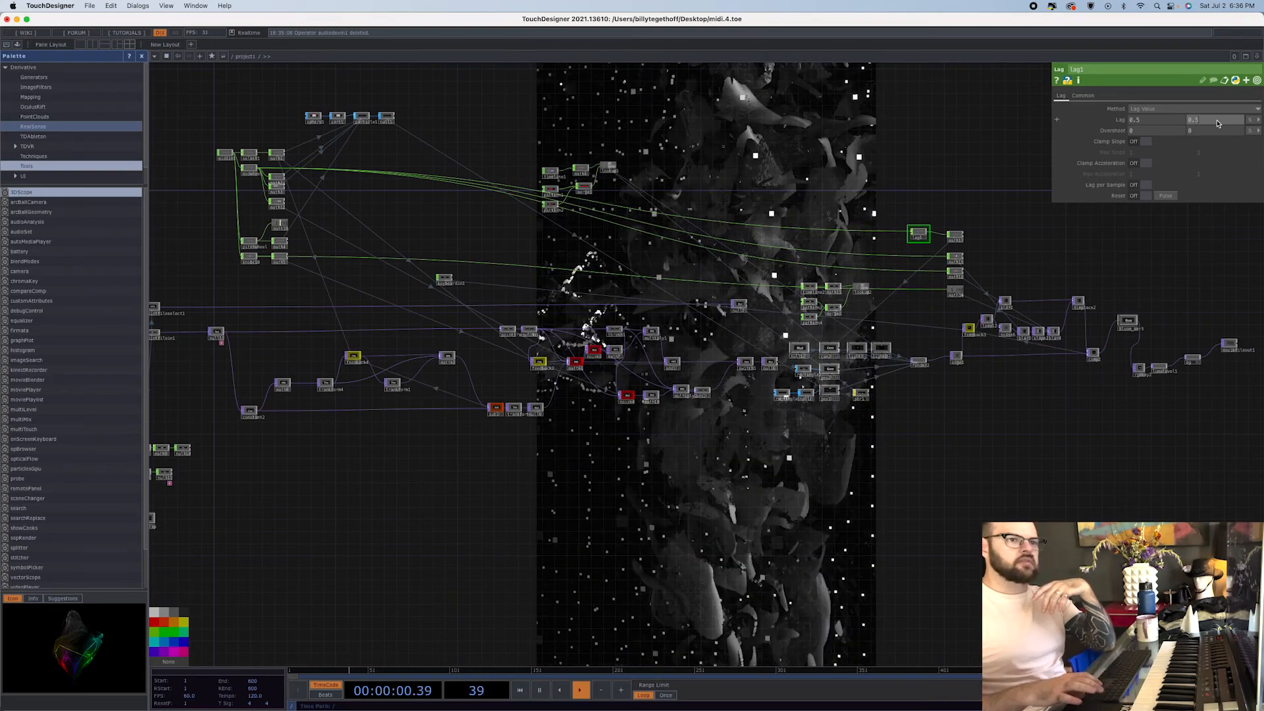
{"action": "type", "text": "5"}
{"action": "key", "text": "Return"}
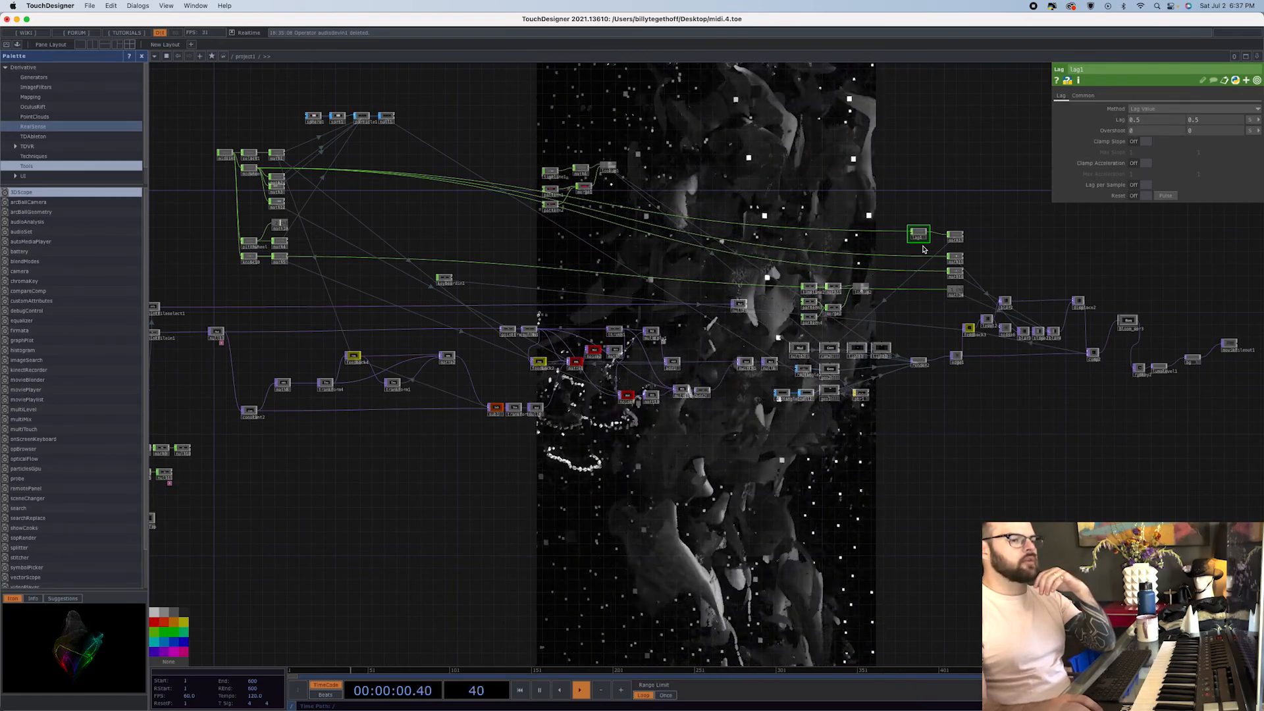
- Tidy the output chain by moving the bloom Base beside its input and the Luma Level and the operator before it next to the final Null
{"action": "scroll", "coordinate": [919, 235], "scroll_direction": "up", "scroll_amount": 8}
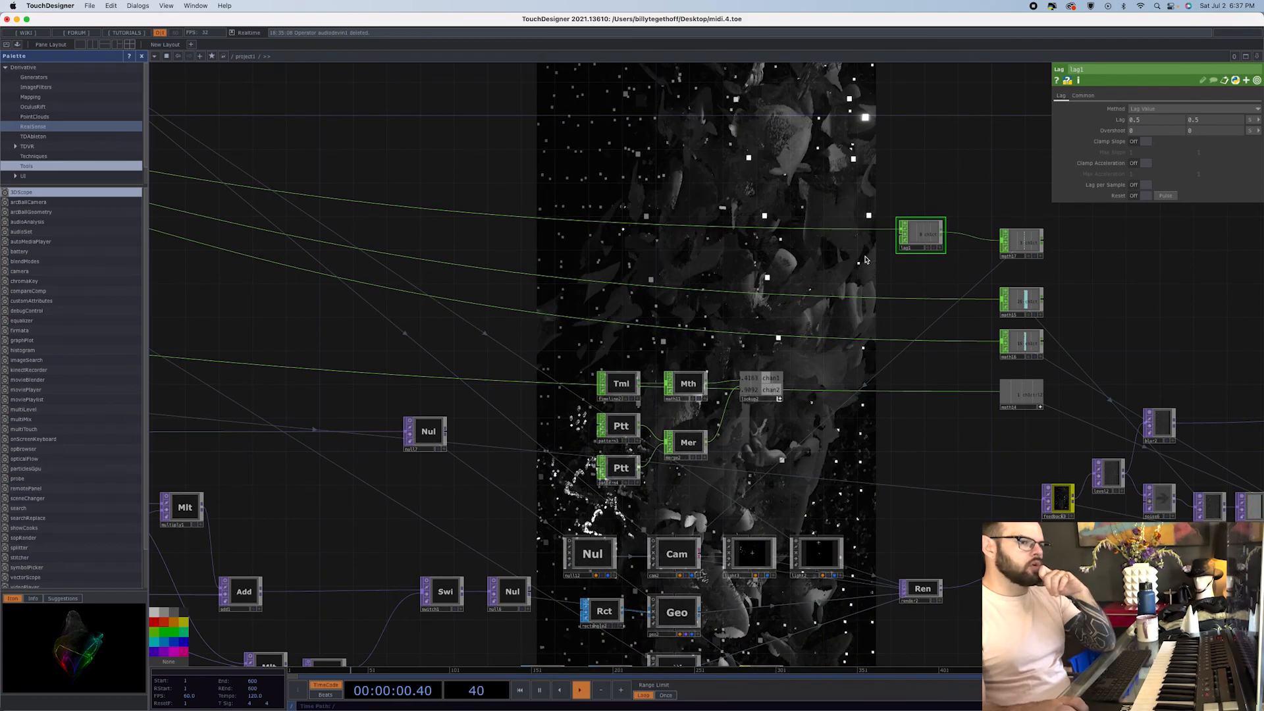
{"action": "scroll", "coordinate": [866, 260], "scroll_direction": "down", "scroll_amount": 4}
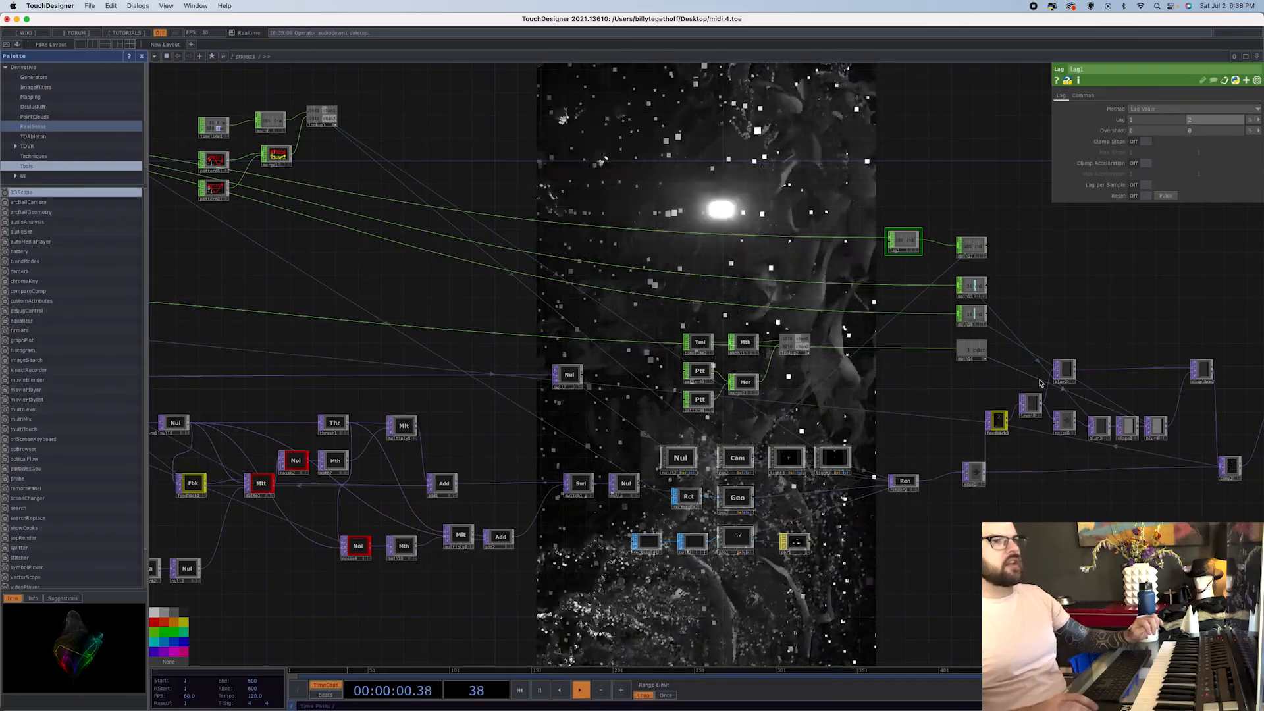
{"action": "left_click", "coordinate": [965, 475]}
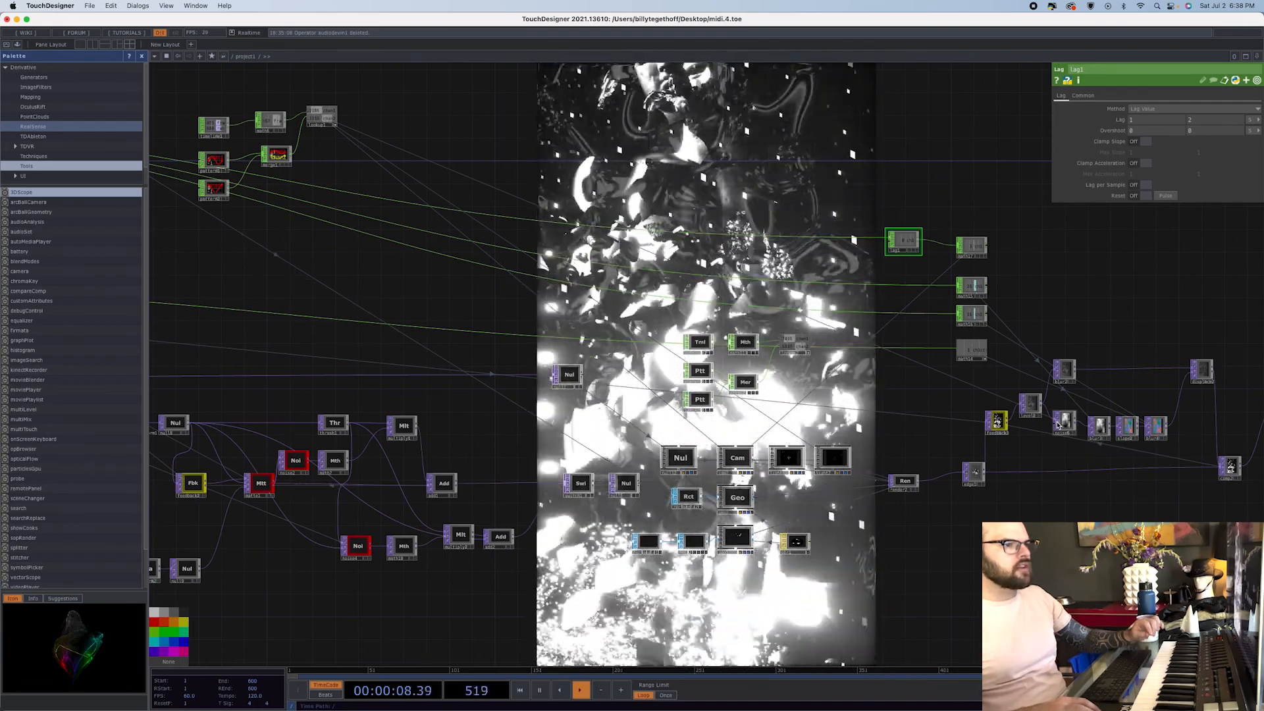
{"action": "left_click_drag", "start_coordinate": [1093, 523], "coordinate": [727, 508]}
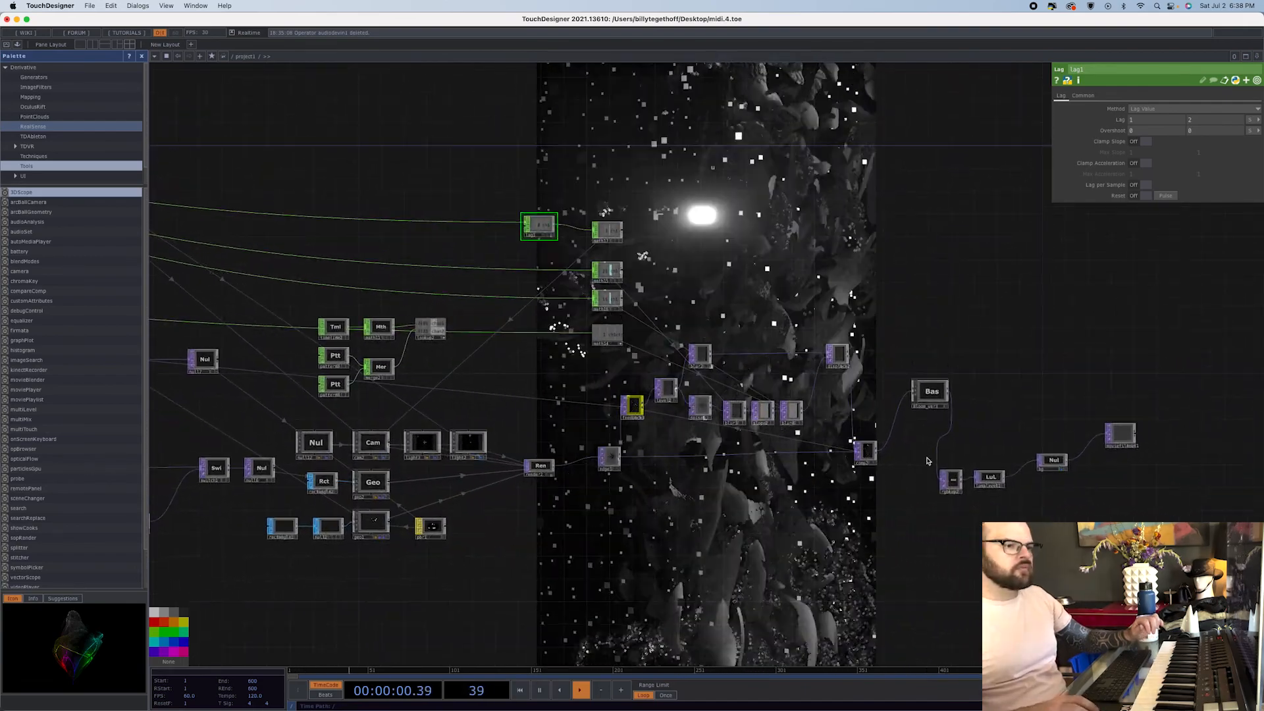
{"action": "left_click_drag", "start_coordinate": [939, 394], "coordinate": [917, 450]}
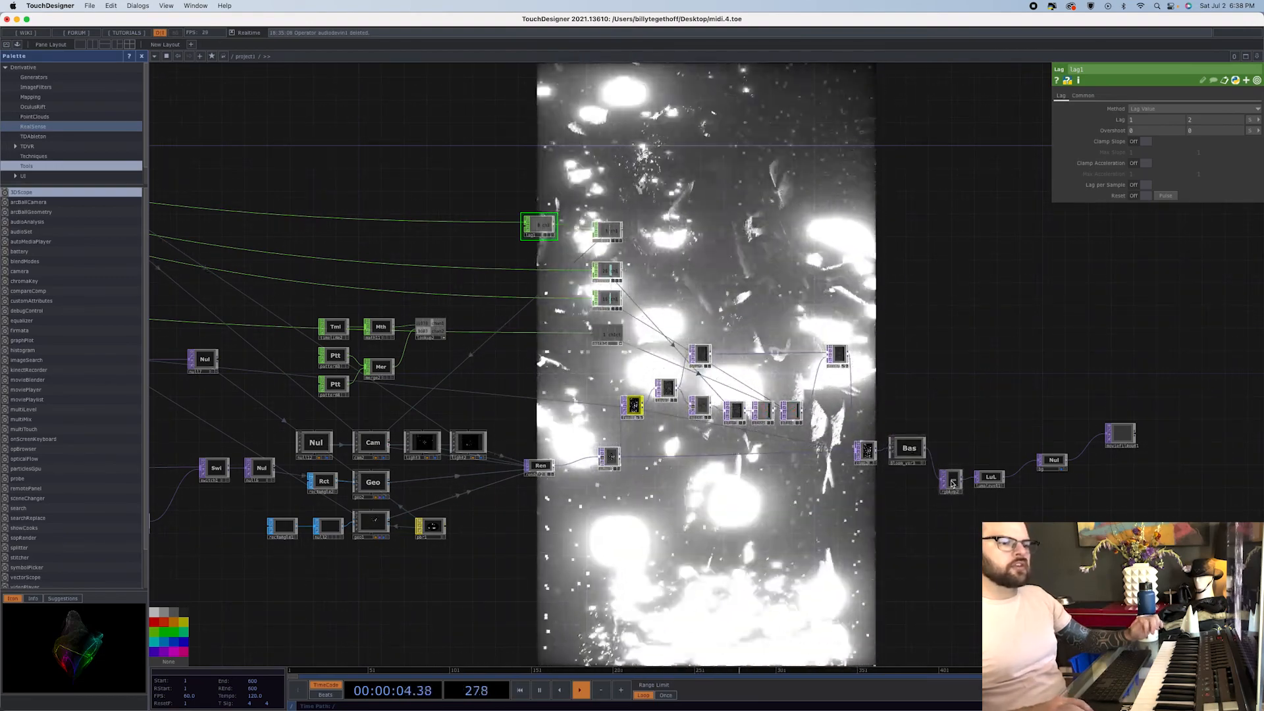
{"action": "left_click", "coordinate": [991, 478]}
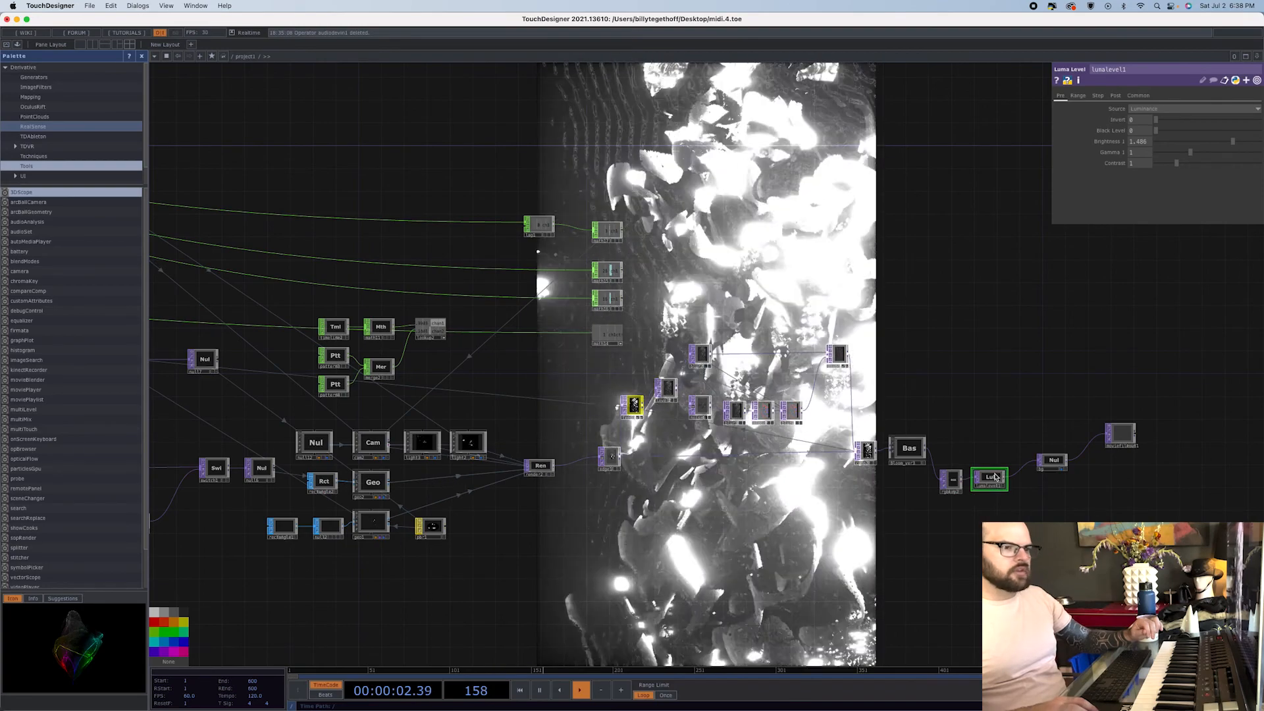
{"action": "left_click_drag", "start_coordinate": [996, 477], "coordinate": [1023, 459]}
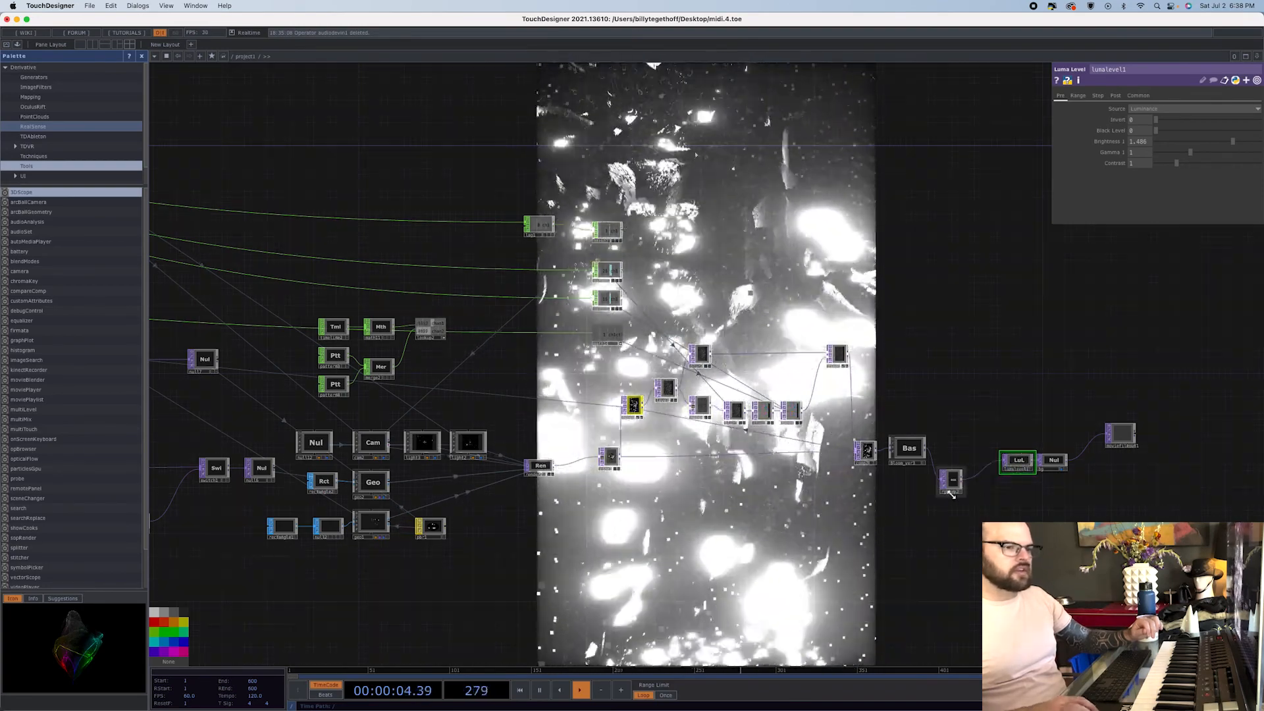
{"action": "left_click_drag", "start_coordinate": [952, 495], "coordinate": [977, 477]}
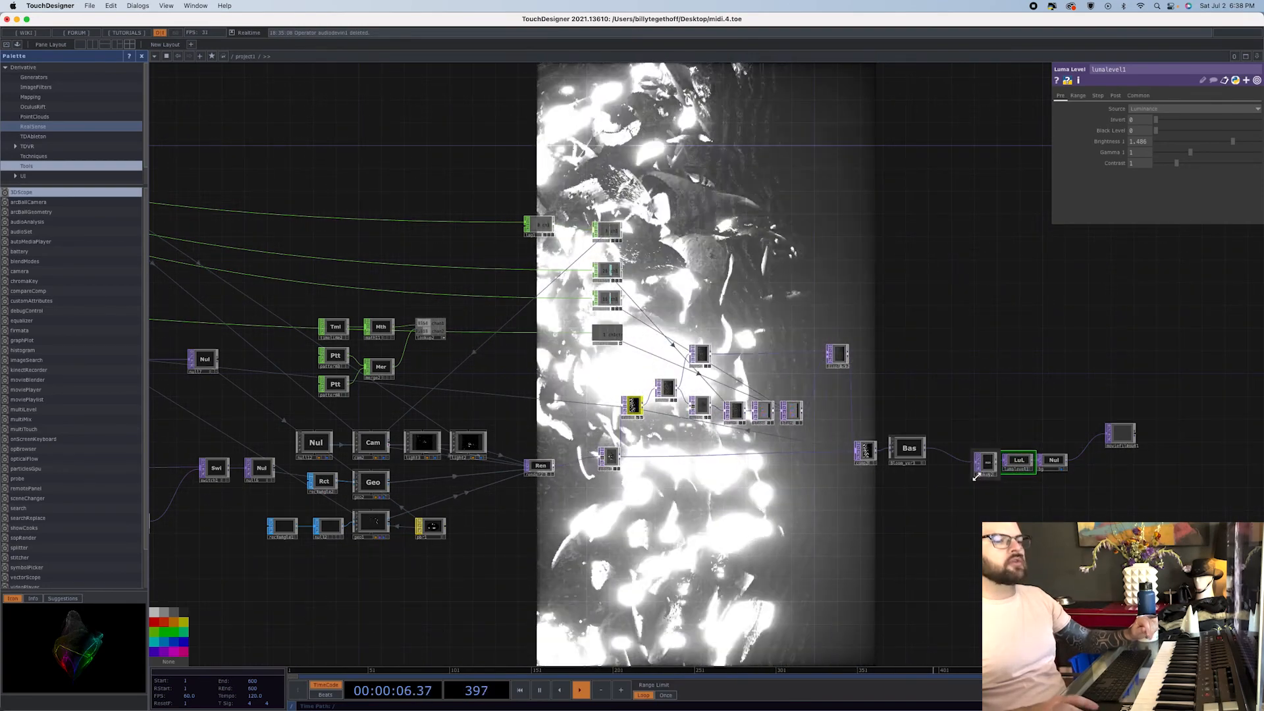
- Try adding the rgbaDelay component from the ImageFilters palette and wiring it into the output chain ahead of the bloom Base
{"action": "left_click", "coordinate": [46, 87]}
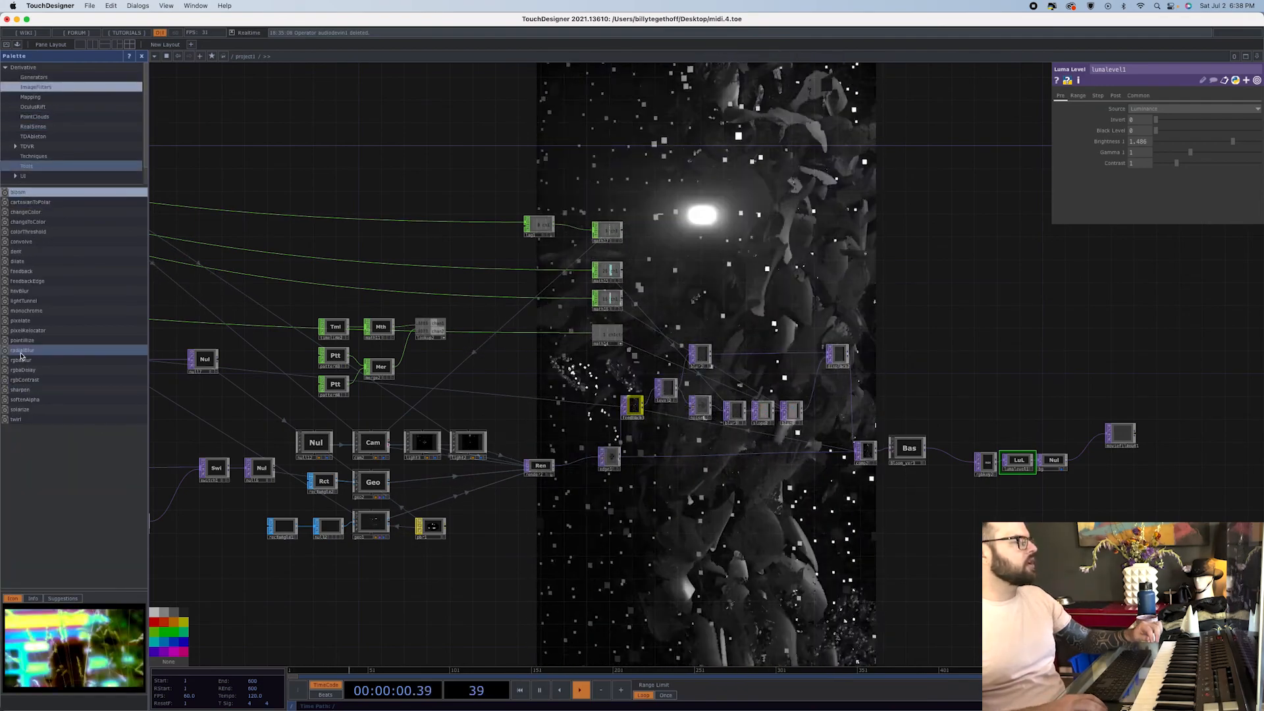
{"action": "left_click_drag", "start_coordinate": [27, 370], "coordinate": [951, 505]}
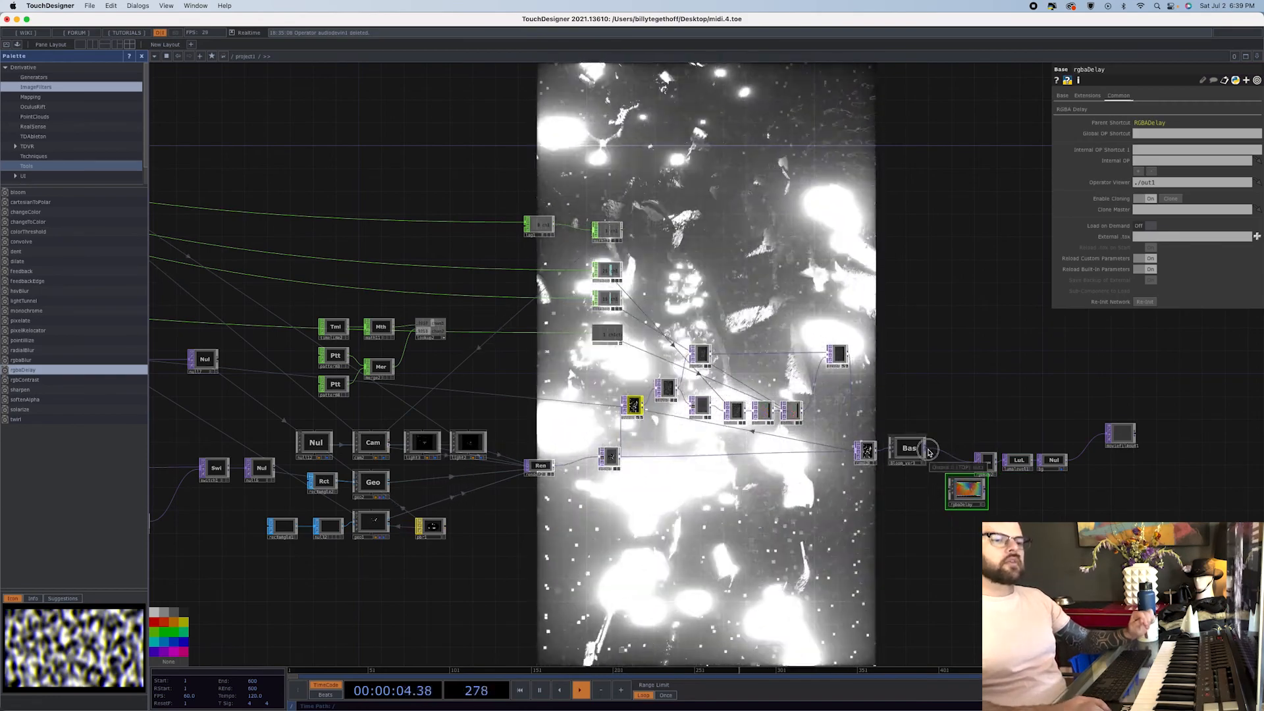
{"action": "left_click_drag", "start_coordinate": [927, 450], "coordinate": [961, 461]}
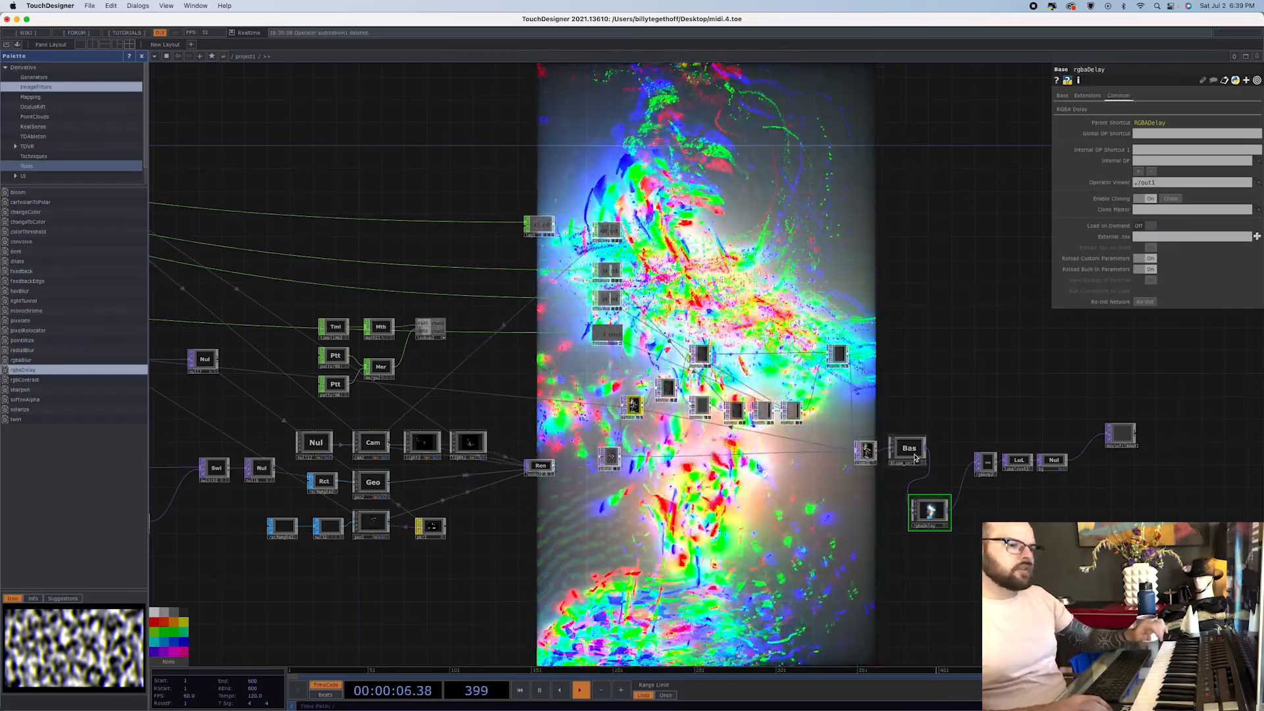
{"action": "left_click_drag", "start_coordinate": [909, 449], "coordinate": [932, 449]}
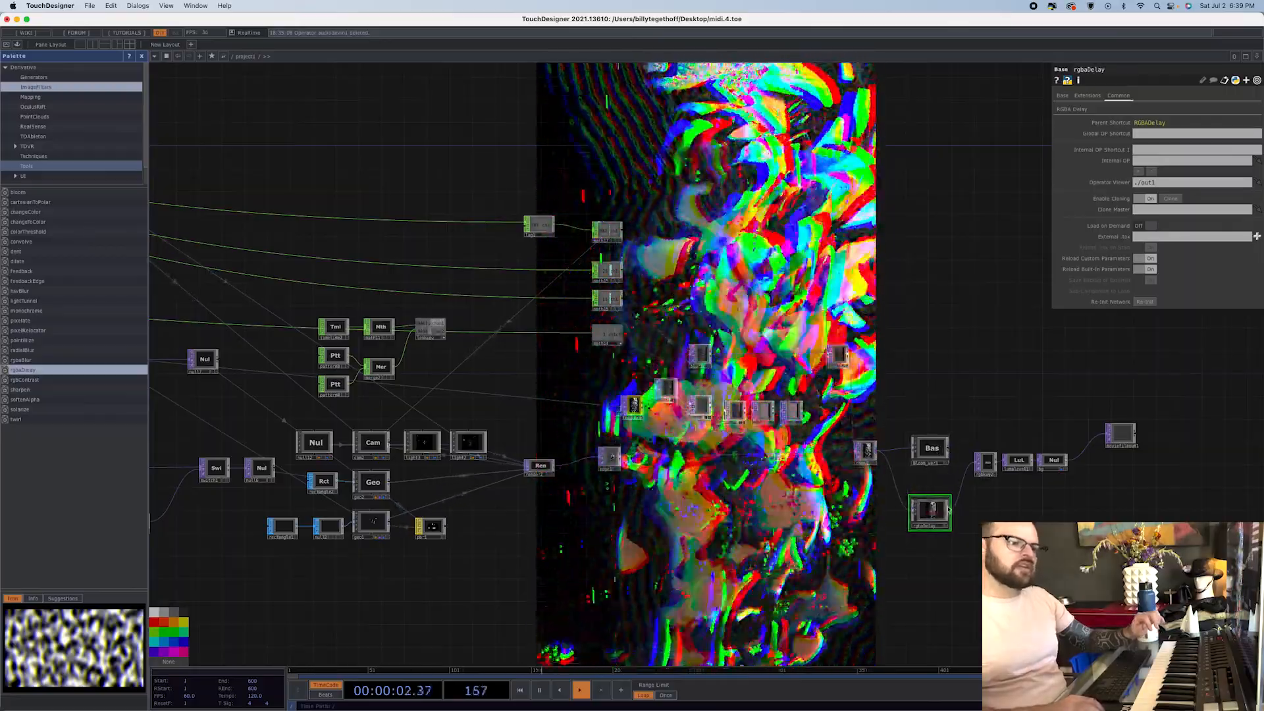
{"action": "left_click_drag", "start_coordinate": [949, 511], "coordinate": [953, 453]}
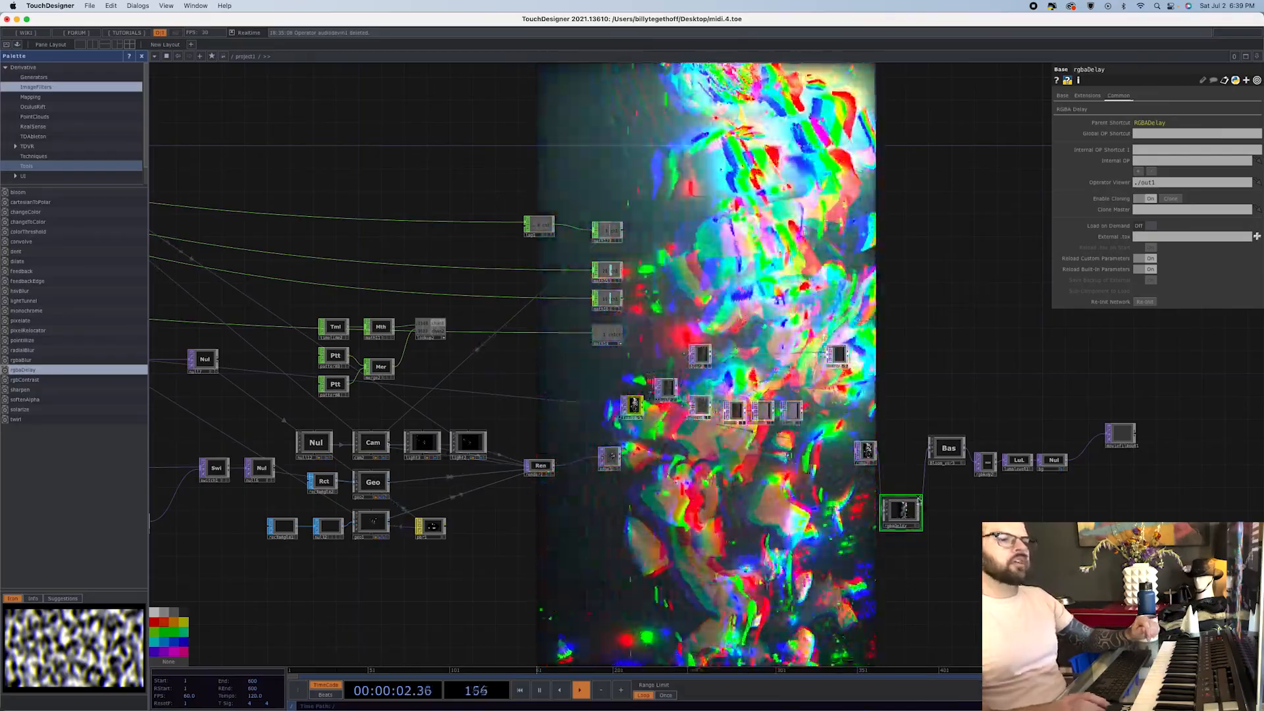
- Try a low Dry / Wet Mix on the rgbaDelay component, and return the mix to 1
{"action": "left_click", "coordinate": [1072, 109]}
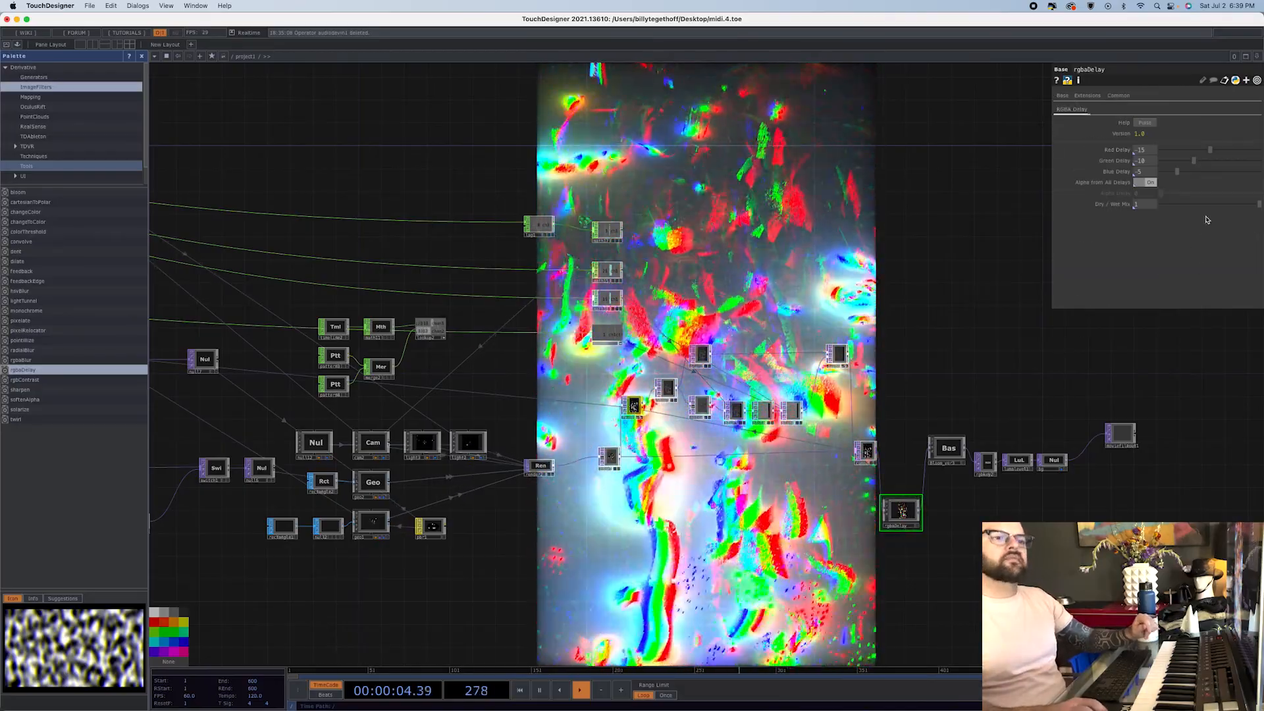
{"action": "left_click_drag", "start_coordinate": [1207, 212], "coordinate": [1171, 217]}
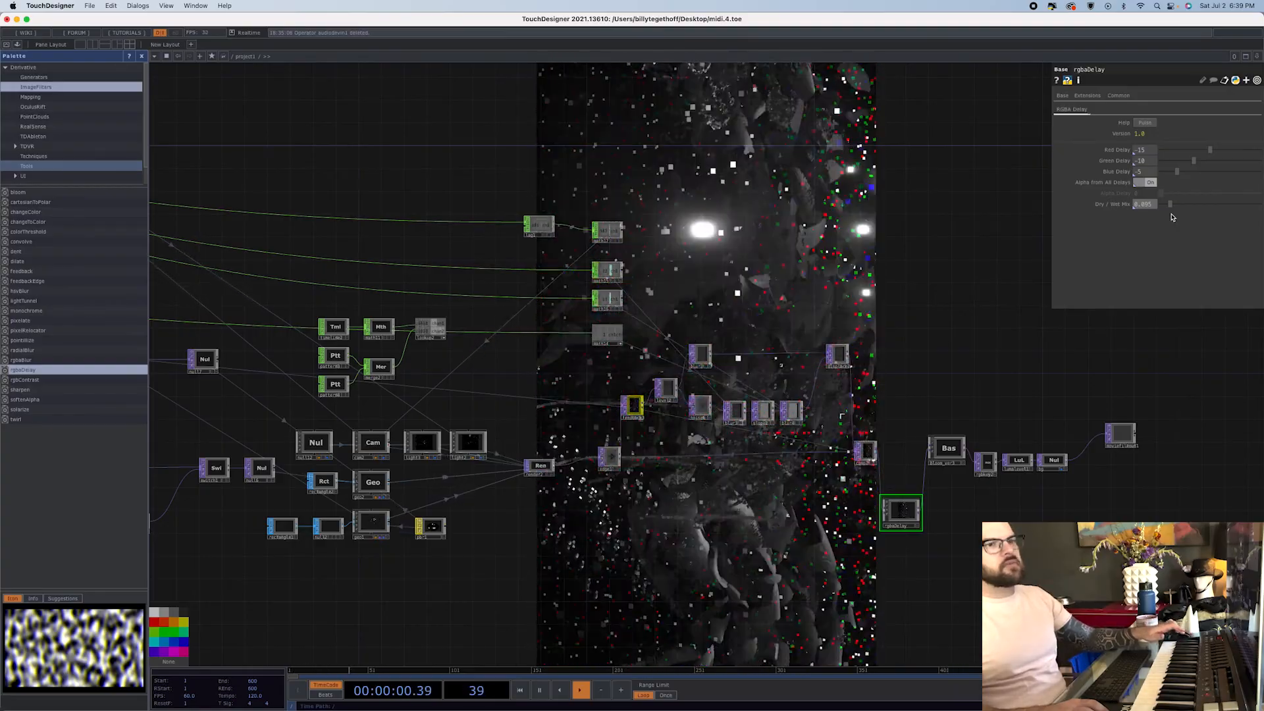
{"action": "left_click_drag", "start_coordinate": [1173, 205], "coordinate": [1261, 215]}
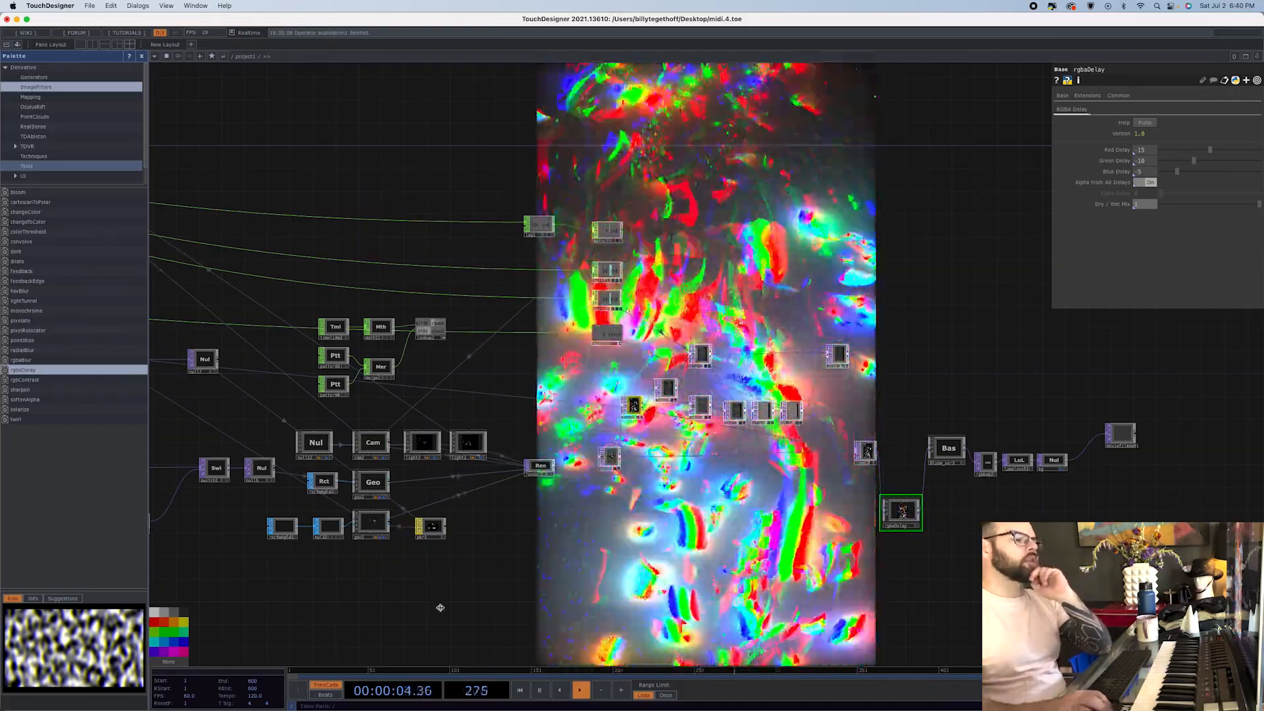
- Review the network from the output chain back to the MIDI Select and Math operators and the point cloud source
{"action": "left_click_drag", "start_coordinate": [441, 607], "coordinate": [1041, 603]}
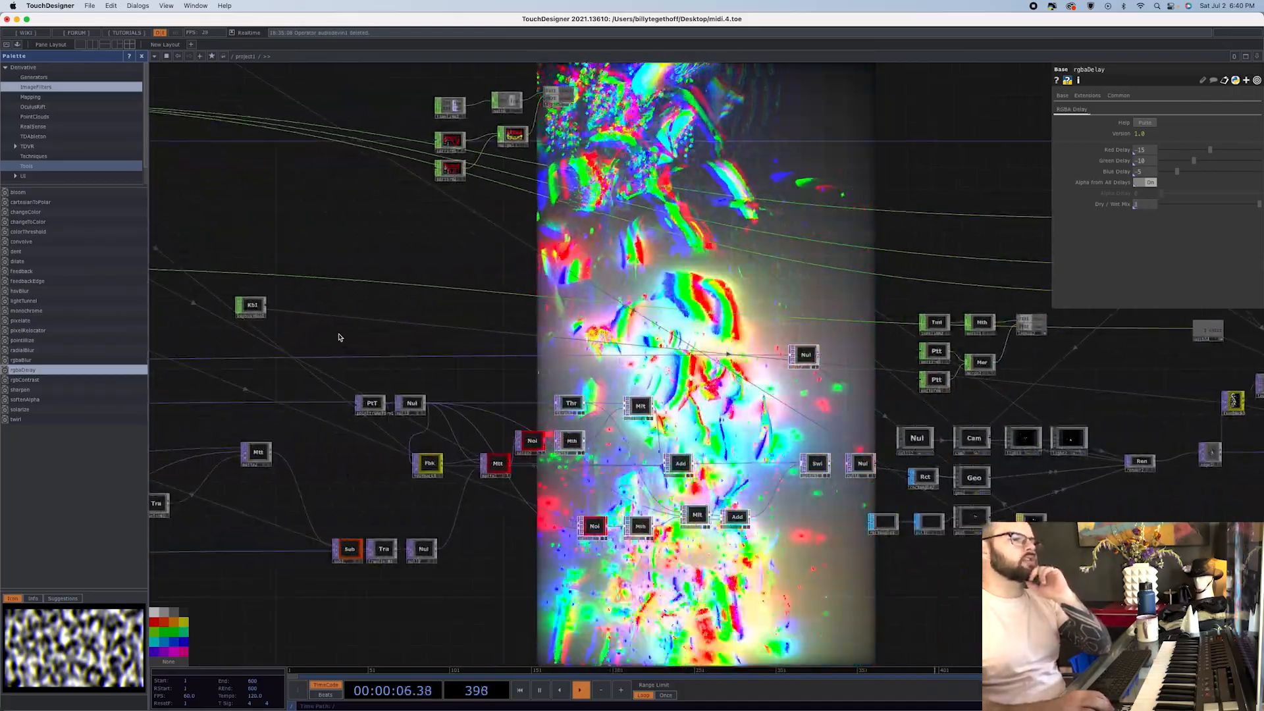
{"action": "left_click_drag", "start_coordinate": [339, 337], "coordinate": [791, 386]}
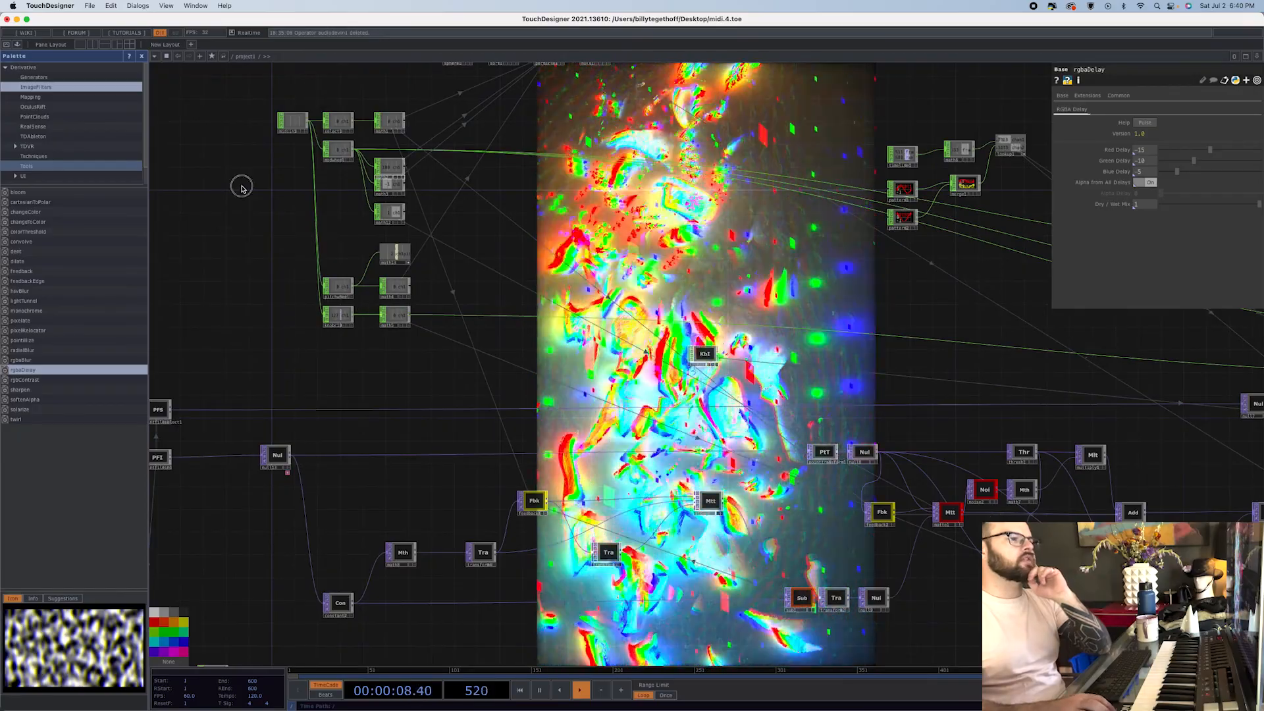
{"action": "left_click_drag", "start_coordinate": [241, 188], "coordinate": [286, 424]}
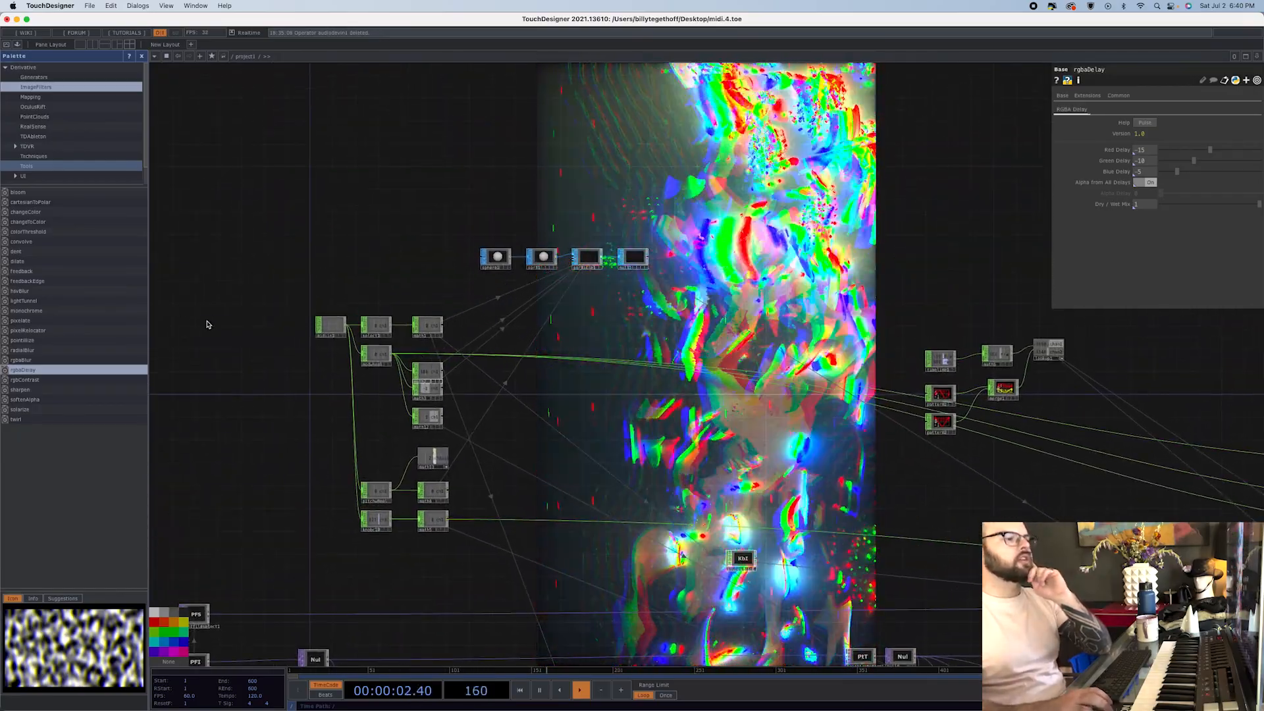
{"action": "scroll", "coordinate": [280, 327], "scroll_direction": "down", "scroll_amount": 2}
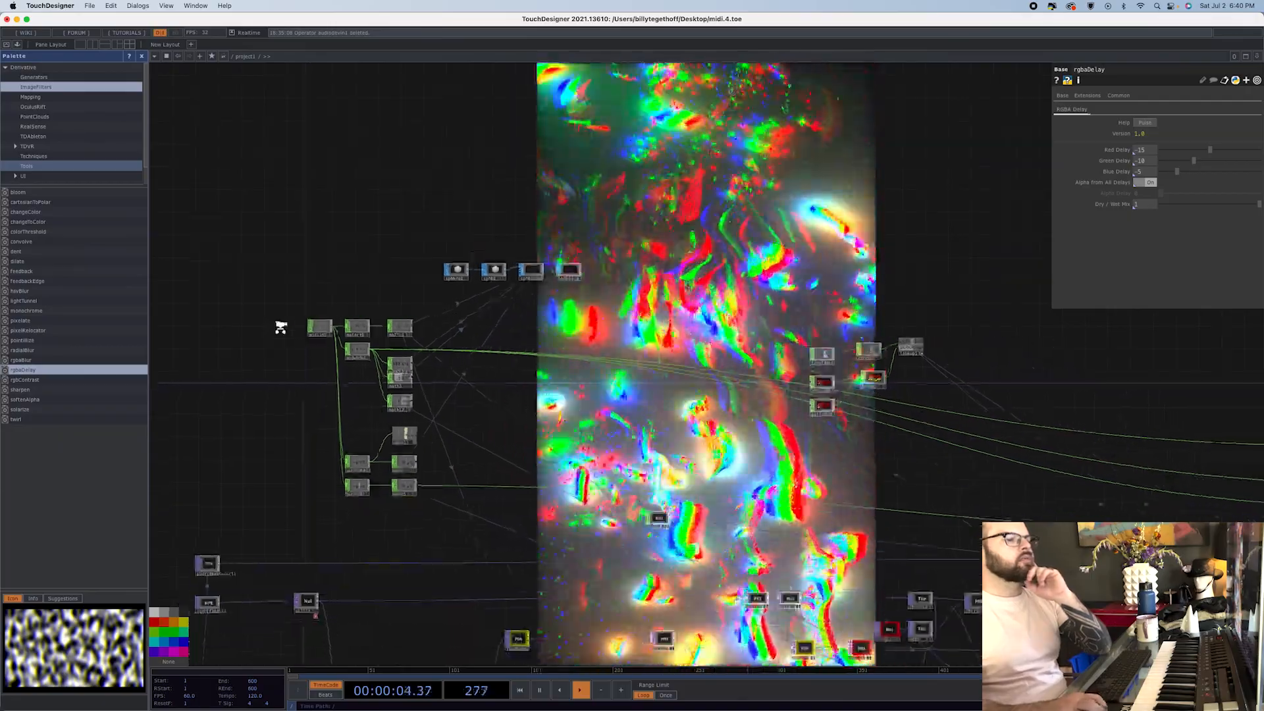
{"action": "scroll", "coordinate": [290, 322], "scroll_direction": "down", "scroll_amount": 3}
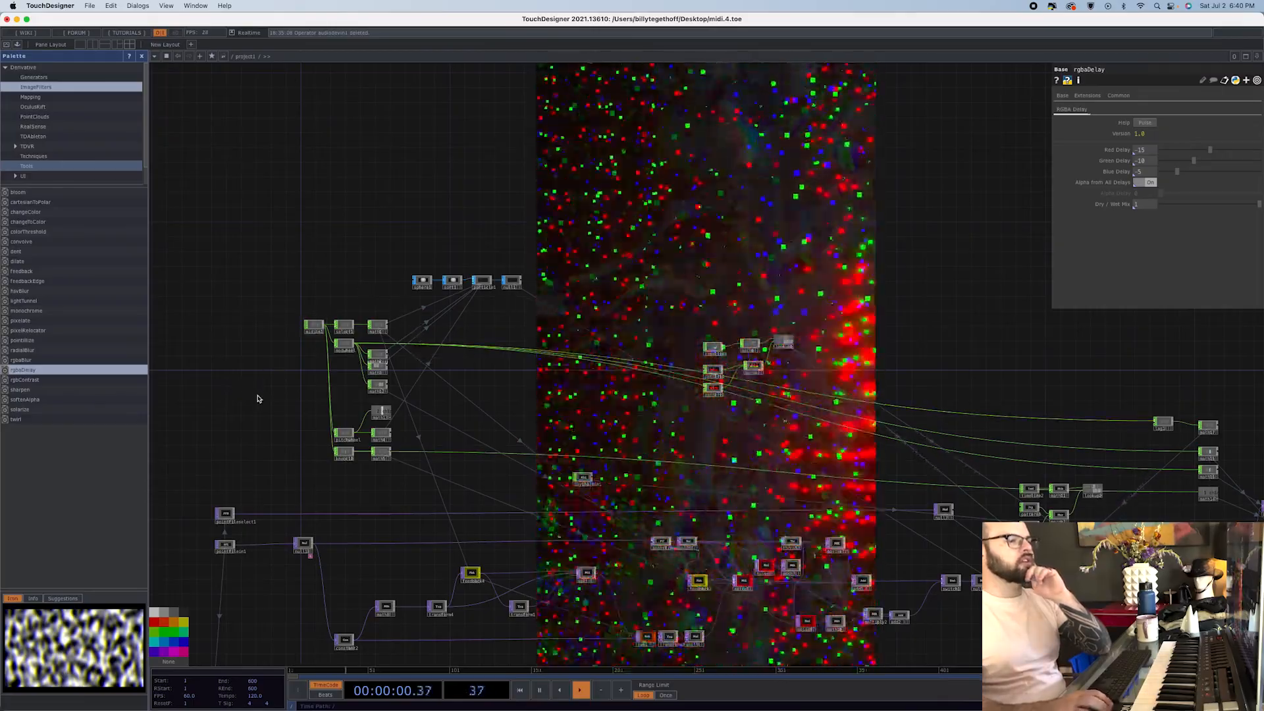
{"action": "left_click_drag", "start_coordinate": [266, 397], "coordinate": [326, 255]}
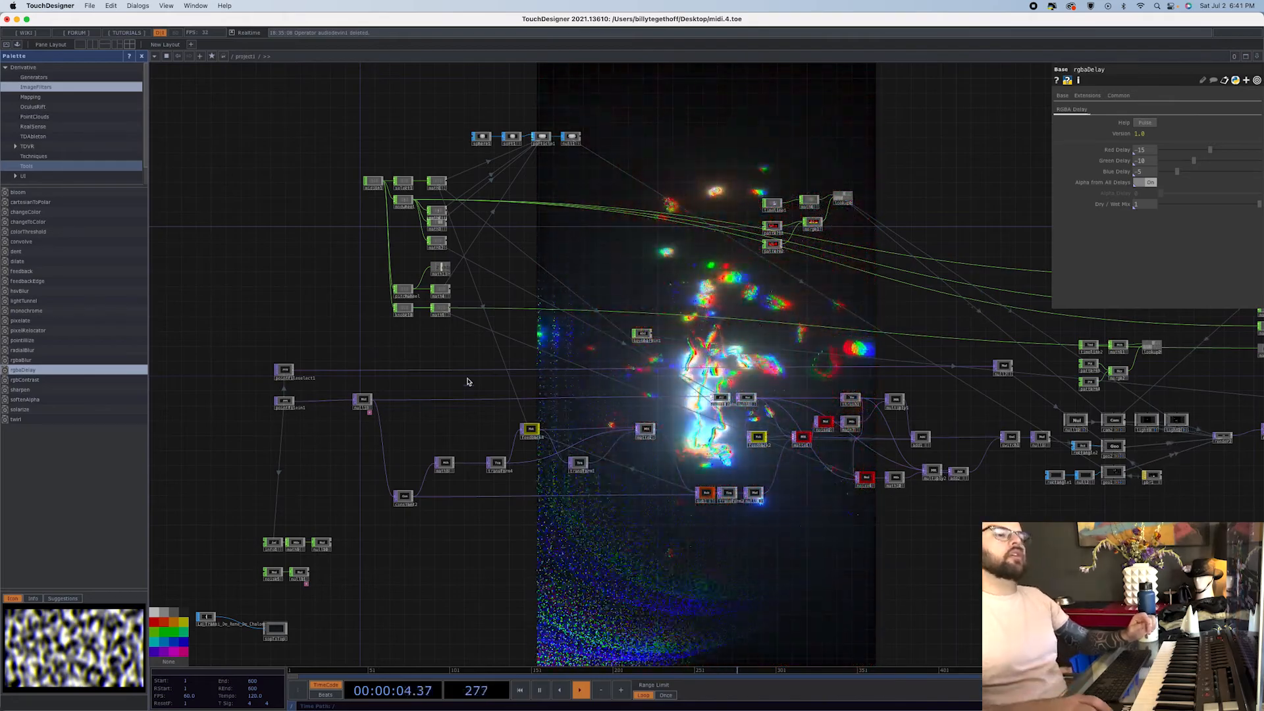
- Delete the rgbaDelay component beneath the output chain
{"action": "left_click_drag", "start_coordinate": [924, 583], "coordinate": [522, 603]}
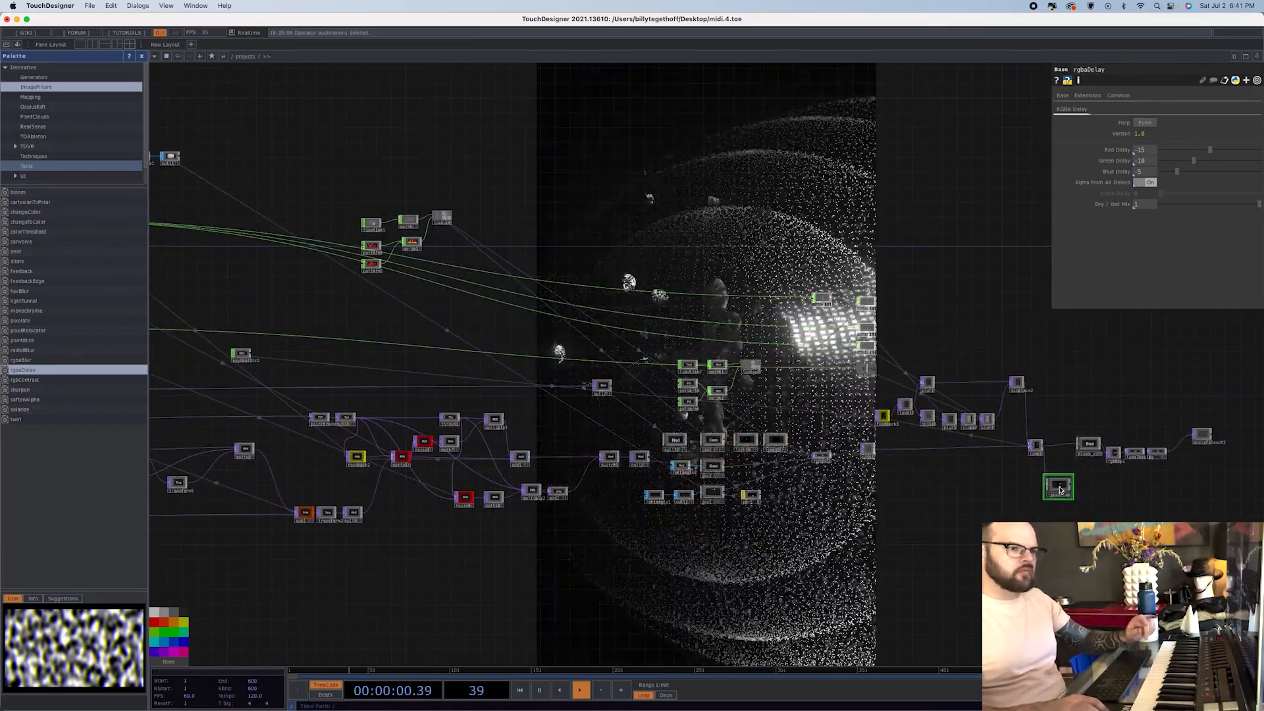
{"action": "key", "text": "Delete"}
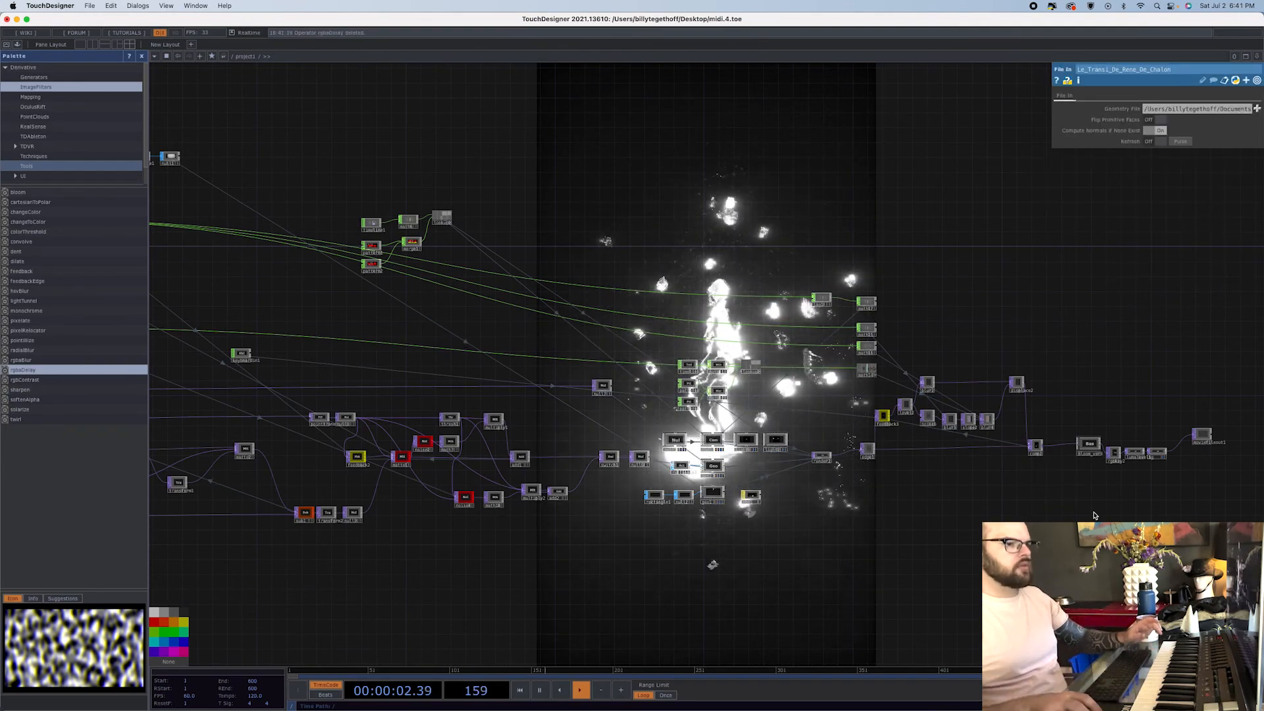
- Save the project under the new file name midi_tut on the Desktop
{"action": "left_click_drag", "start_coordinate": [579, 558], "coordinate": [878, 564]}
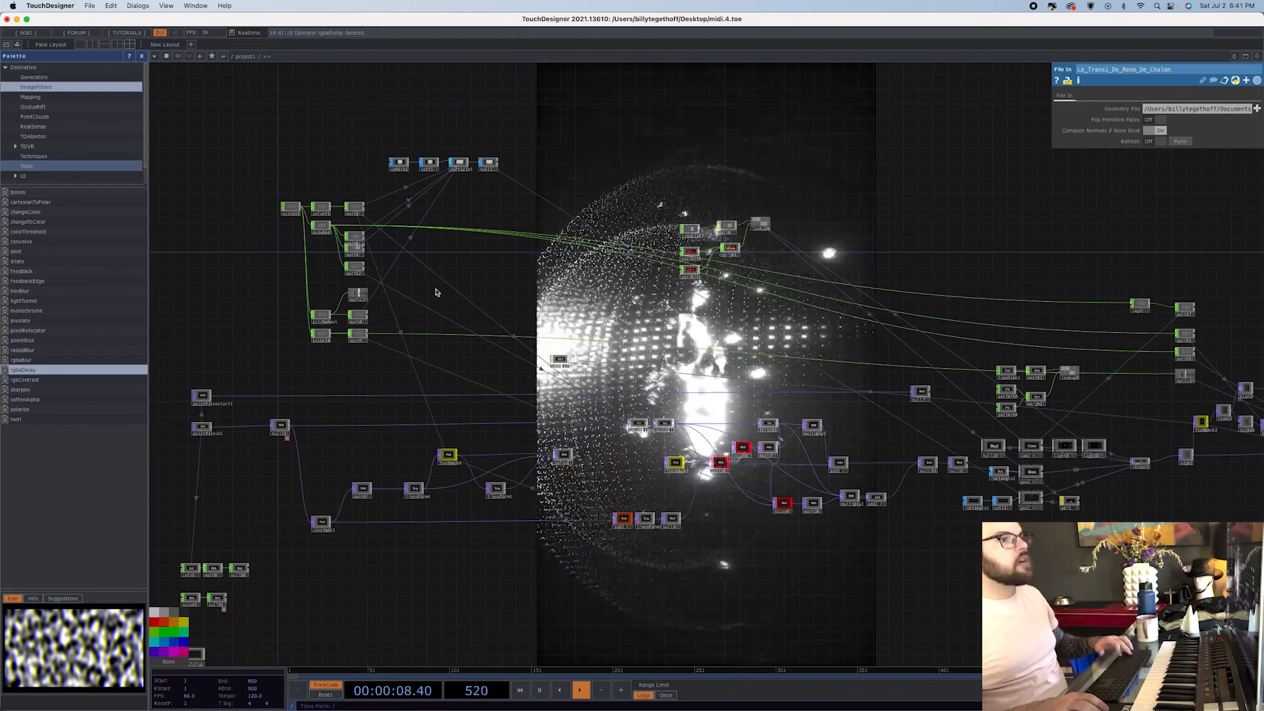
{"action": "key", "text": "super+shift+s"}
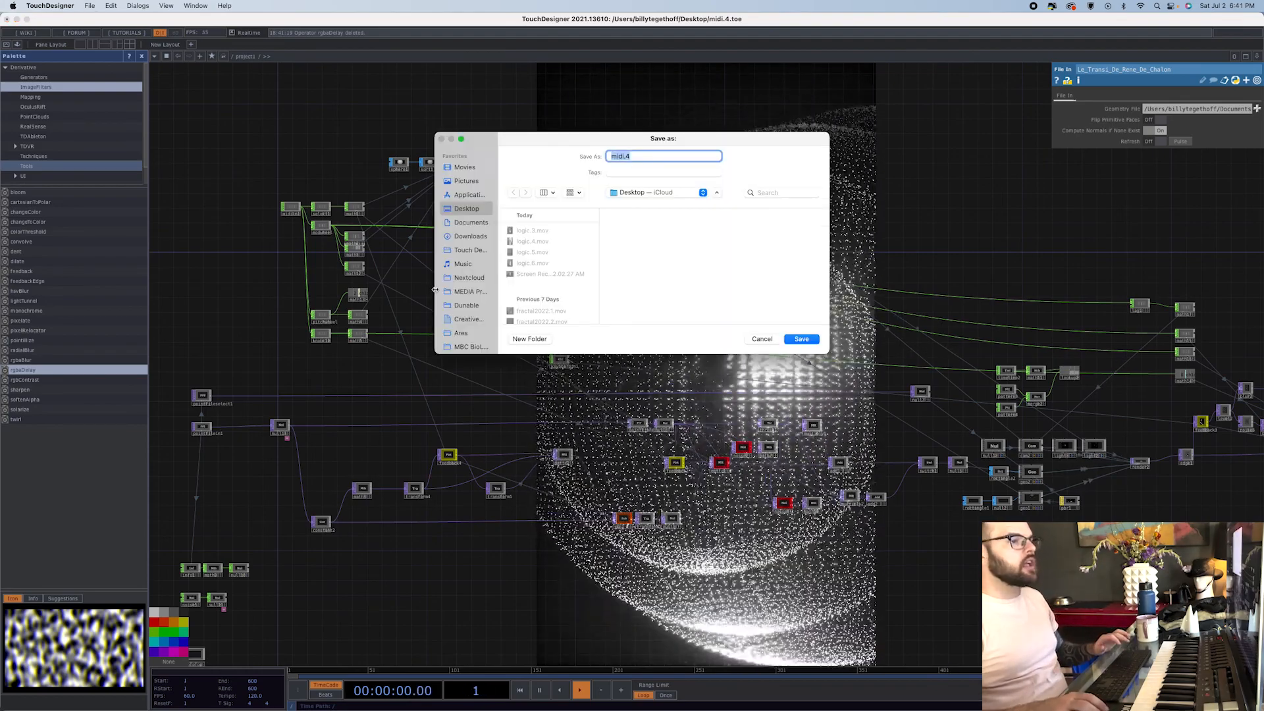
{"action": "type", "text": "m"}
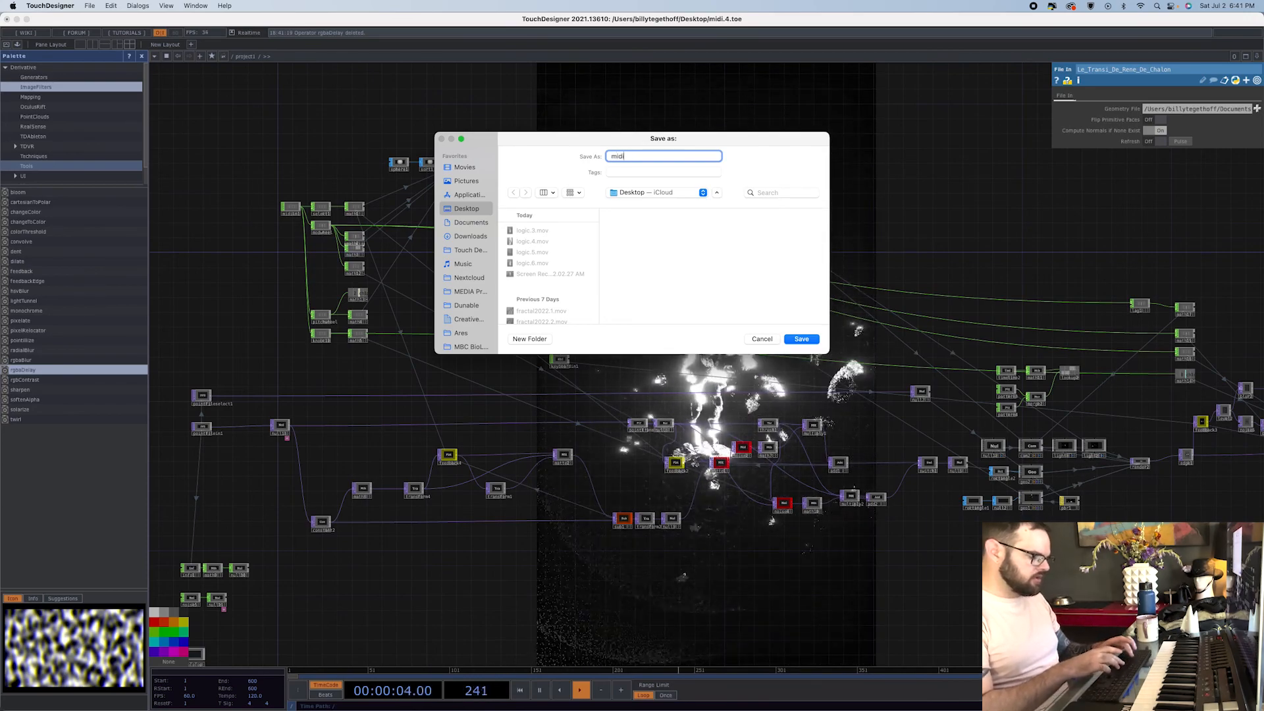
{"action": "type", "text": "idi_tut"}
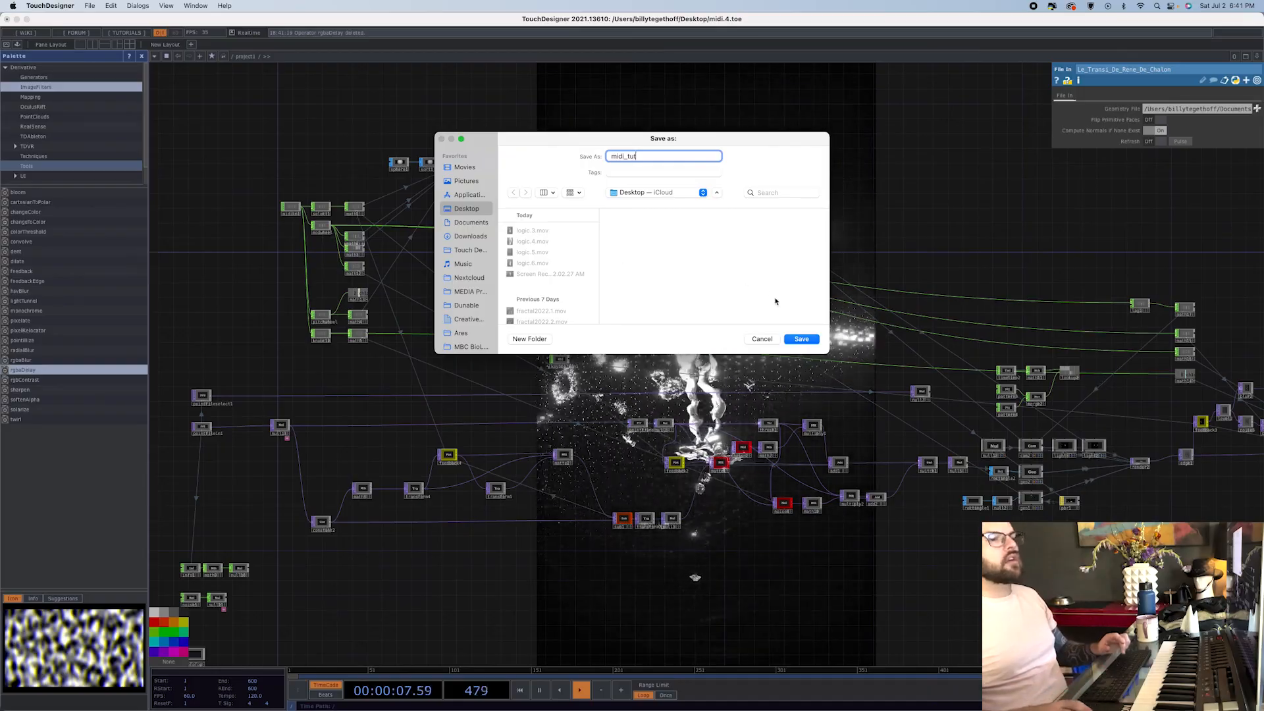
{"action": "left_click", "coordinate": [804, 339]}
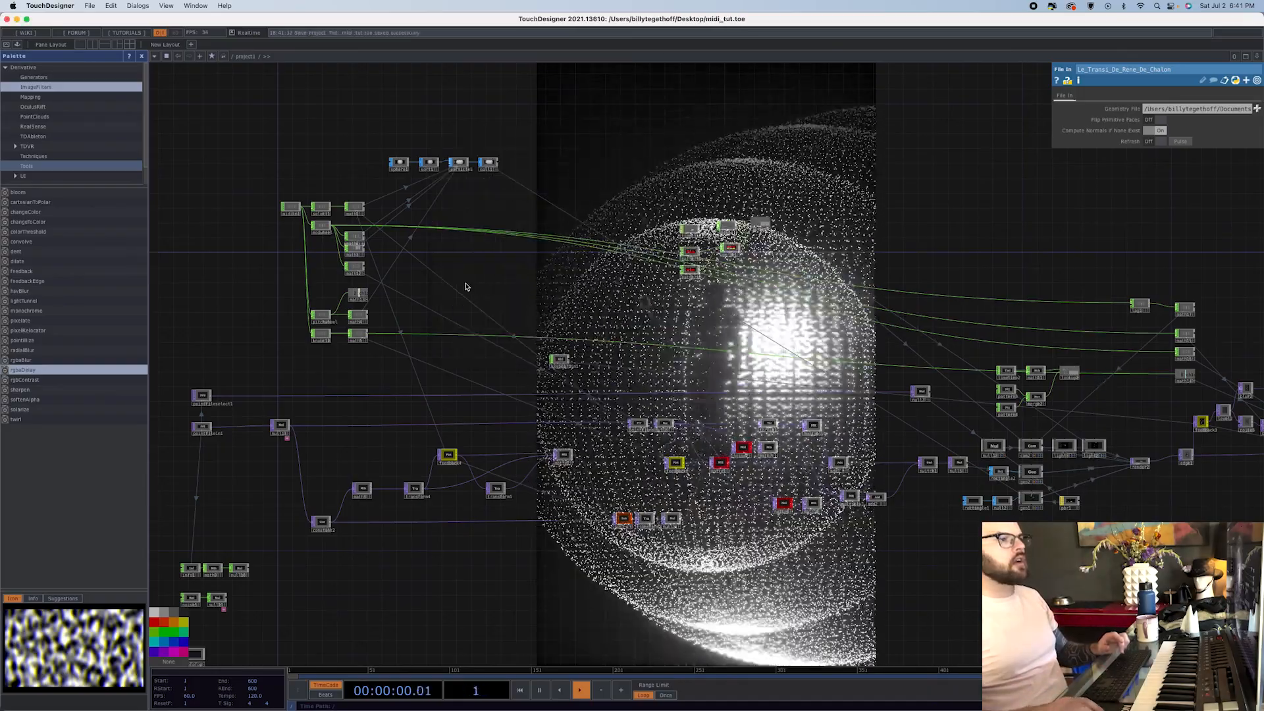
- Move the midiin1 operator apart from the Select and Math operators it feeds
{"action": "left_click_drag", "start_coordinate": [296, 212], "coordinate": [248, 209]}
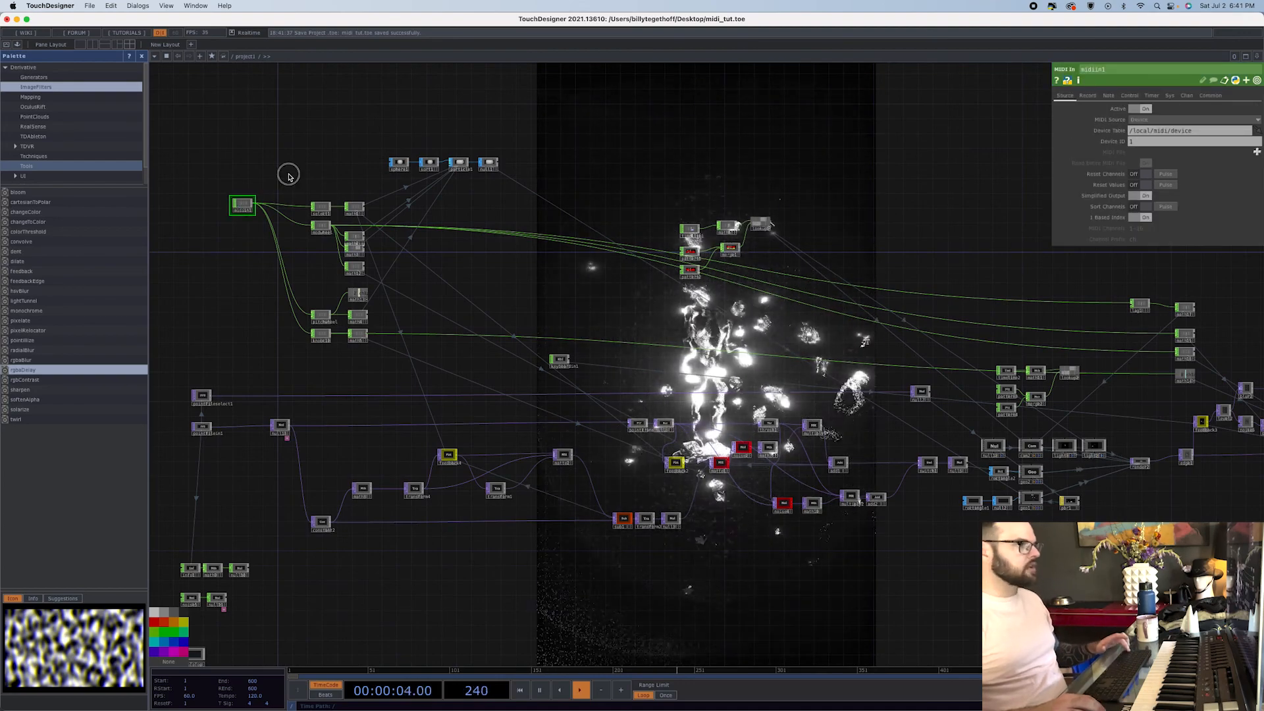
{"action": "right_click_drag", "start_coordinate": [288, 174], "coordinate": [374, 366]}
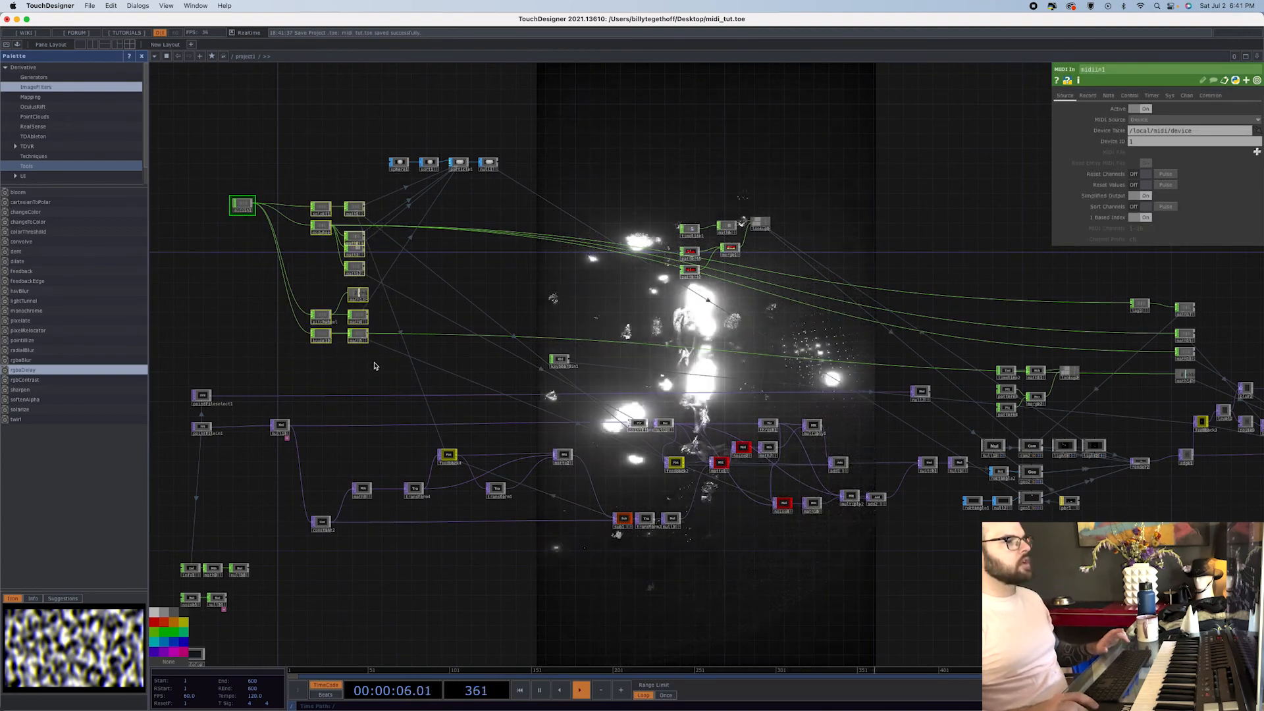
{"action": "key", "text": "Delete"}
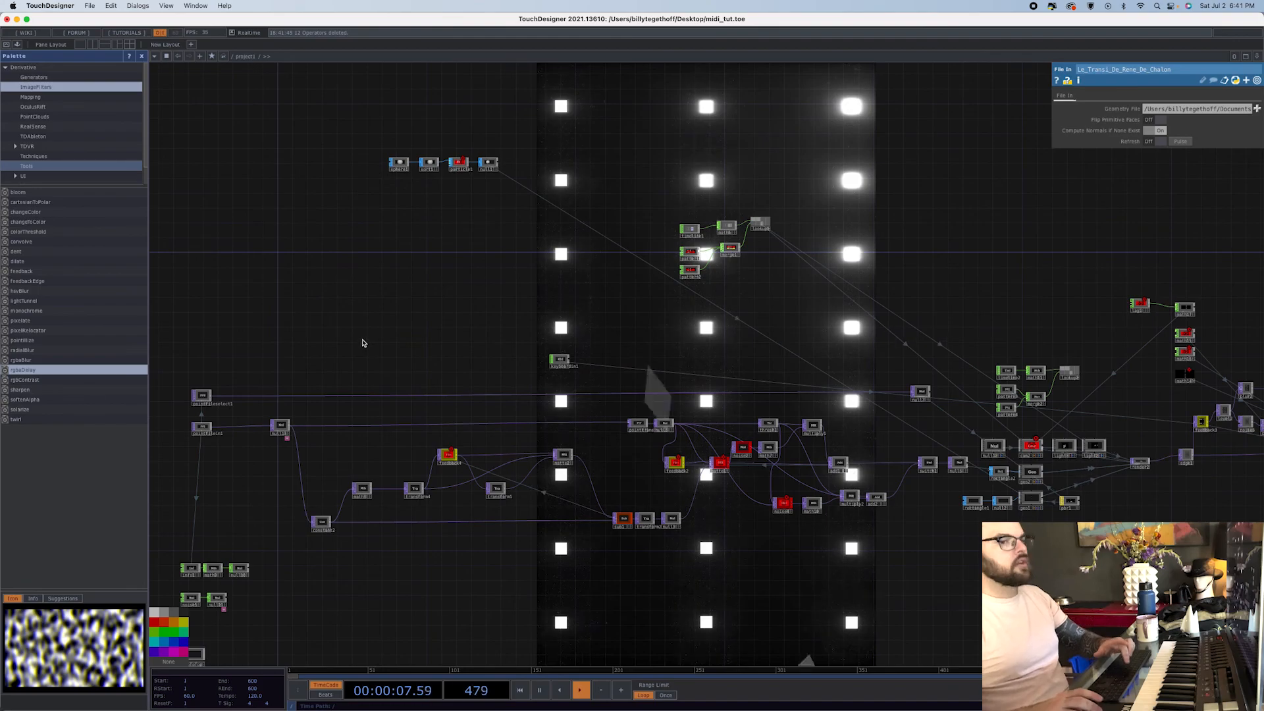
{"action": "key", "text": "super+z"}
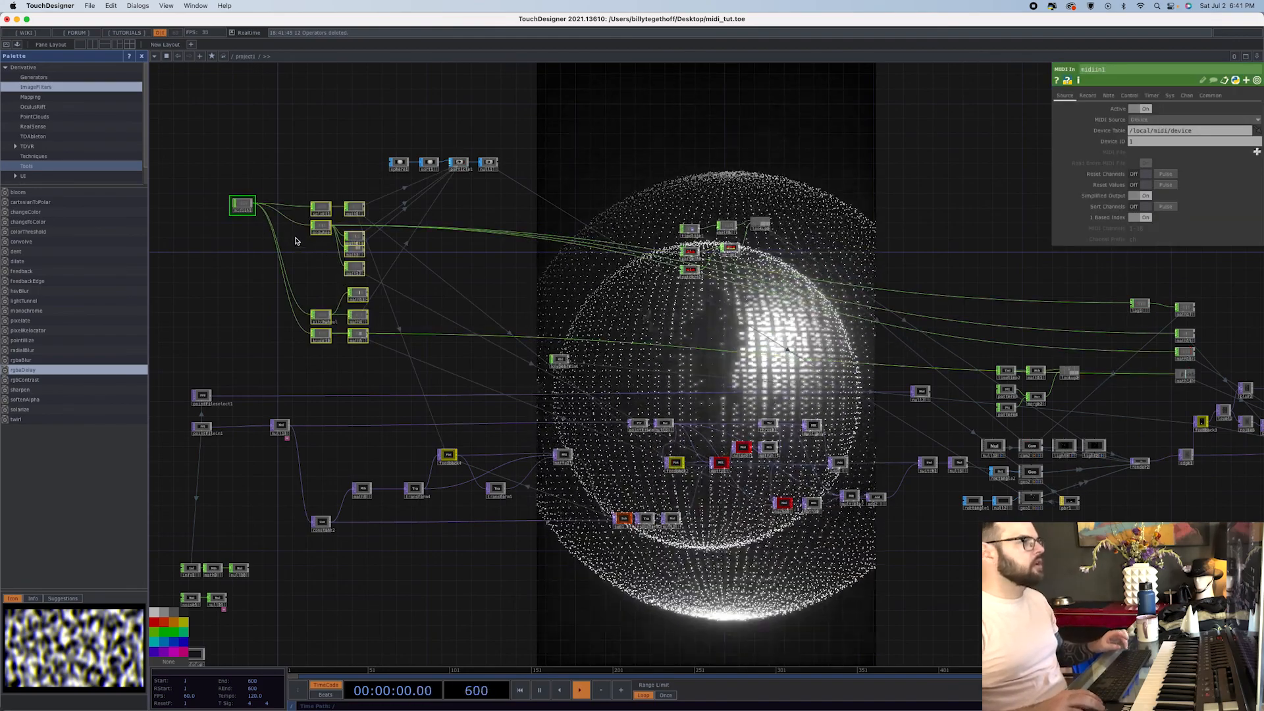
- Delete the MIDI Select and Math operators next to midiin1, plus the Lag and Math operators at the far end of its wires
{"action": "left_click", "coordinate": [320, 208]}
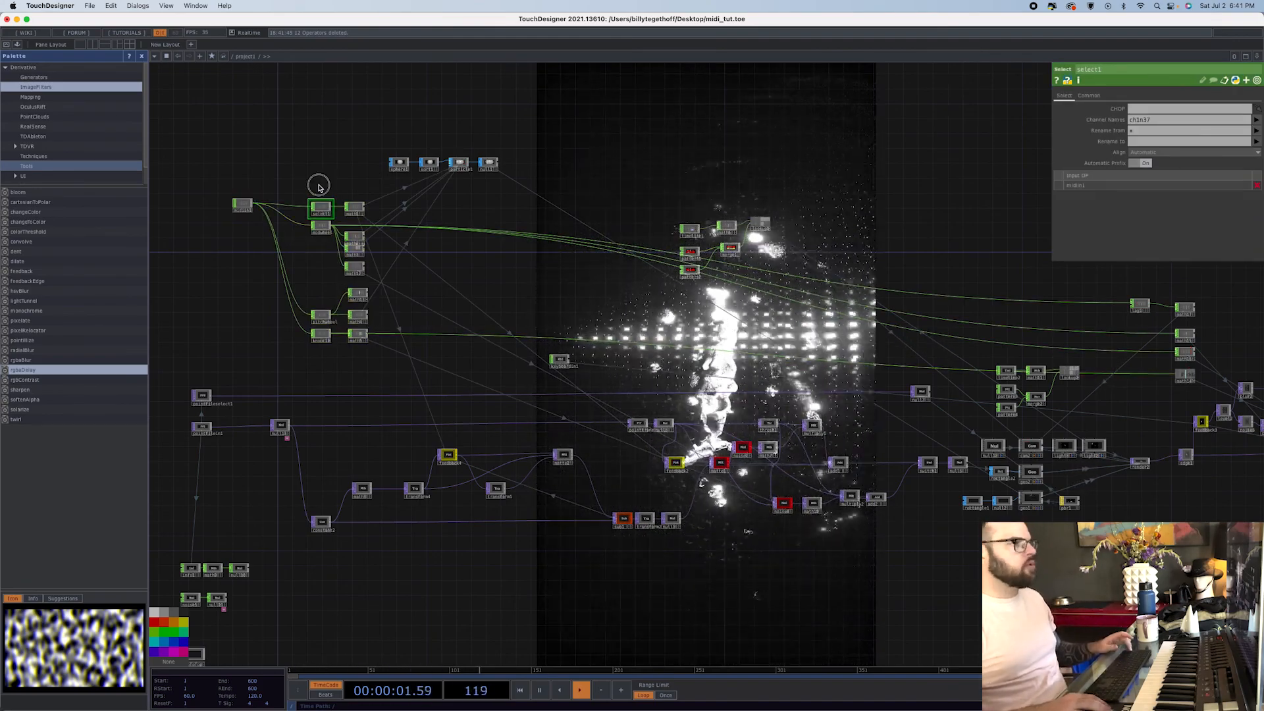
{"action": "key", "text": "Delete"}
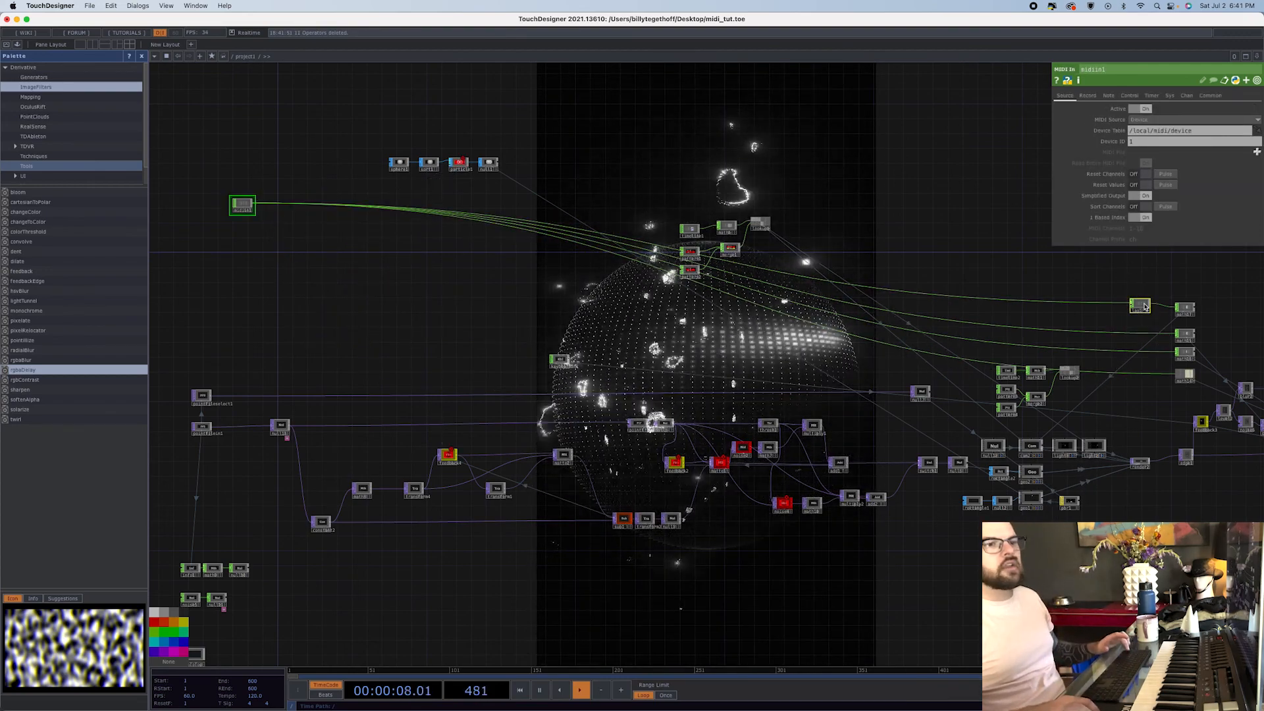
{"action": "left_click", "coordinate": [1139, 304]}
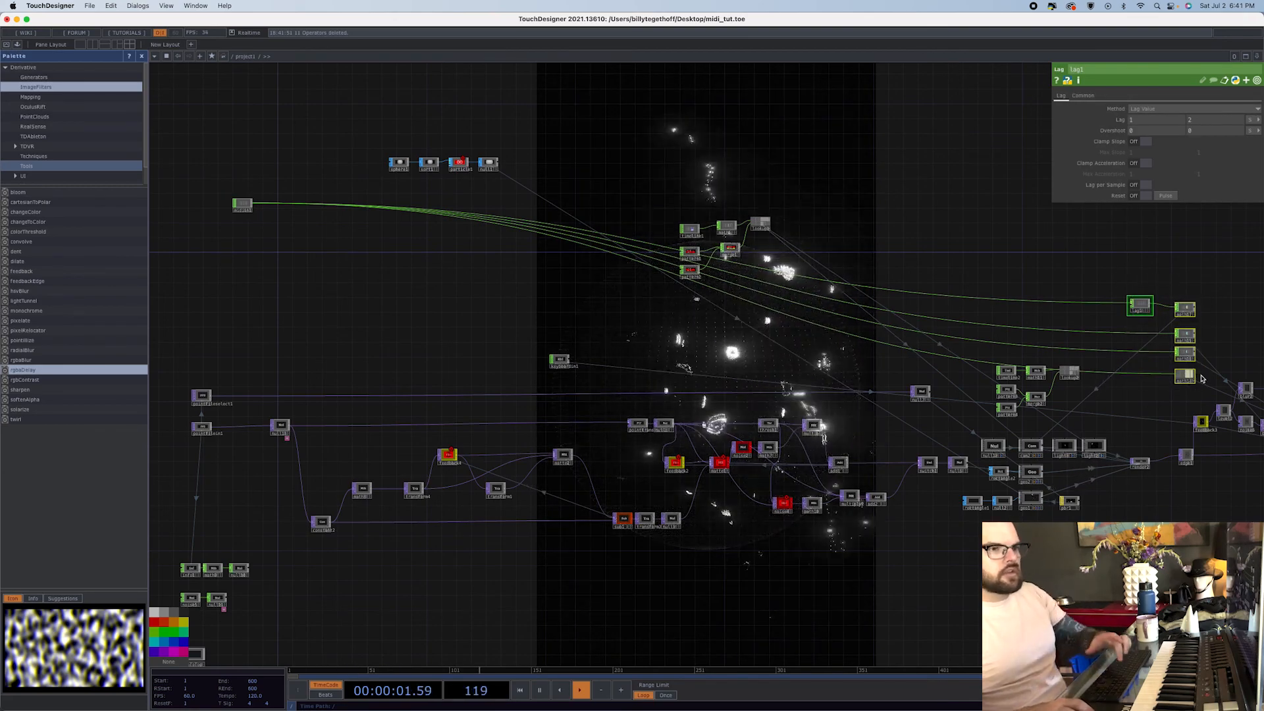
{"action": "key", "text": "Delete"}
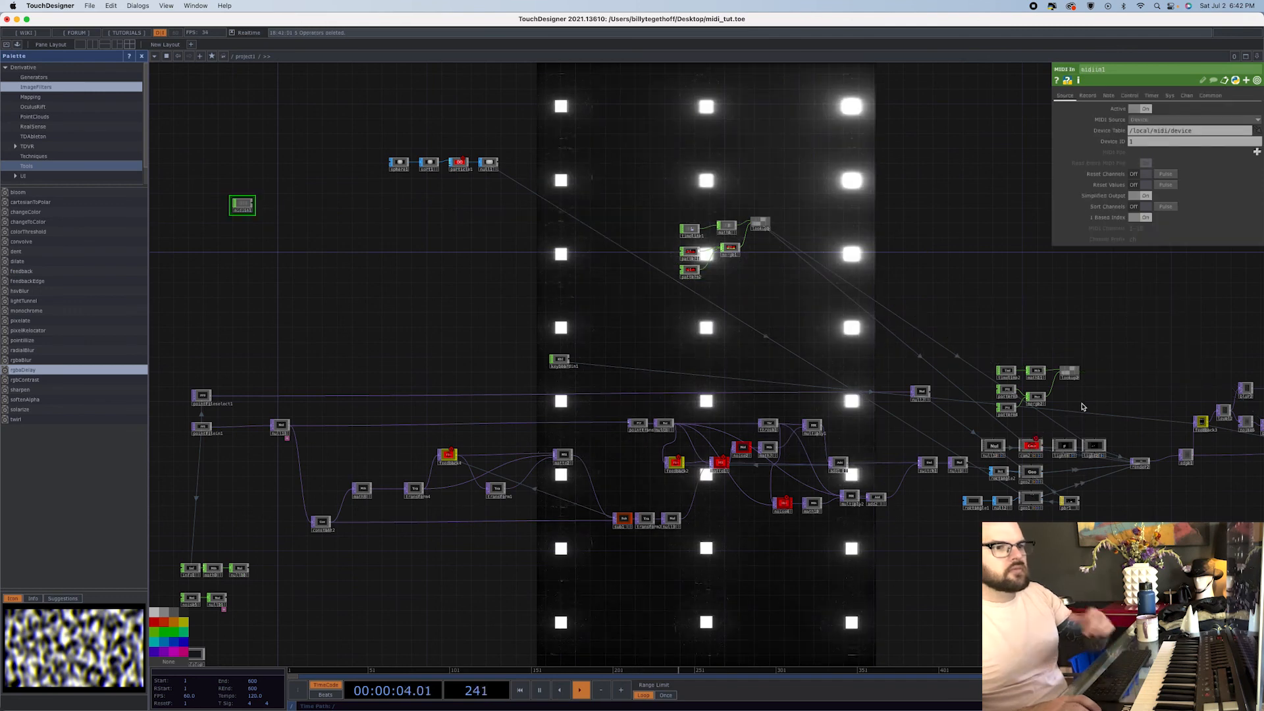
- Try constant values for the camera's X, Y and Z translation, and return X and Z to their expressions
{"action": "left_click", "coordinate": [1032, 447]}
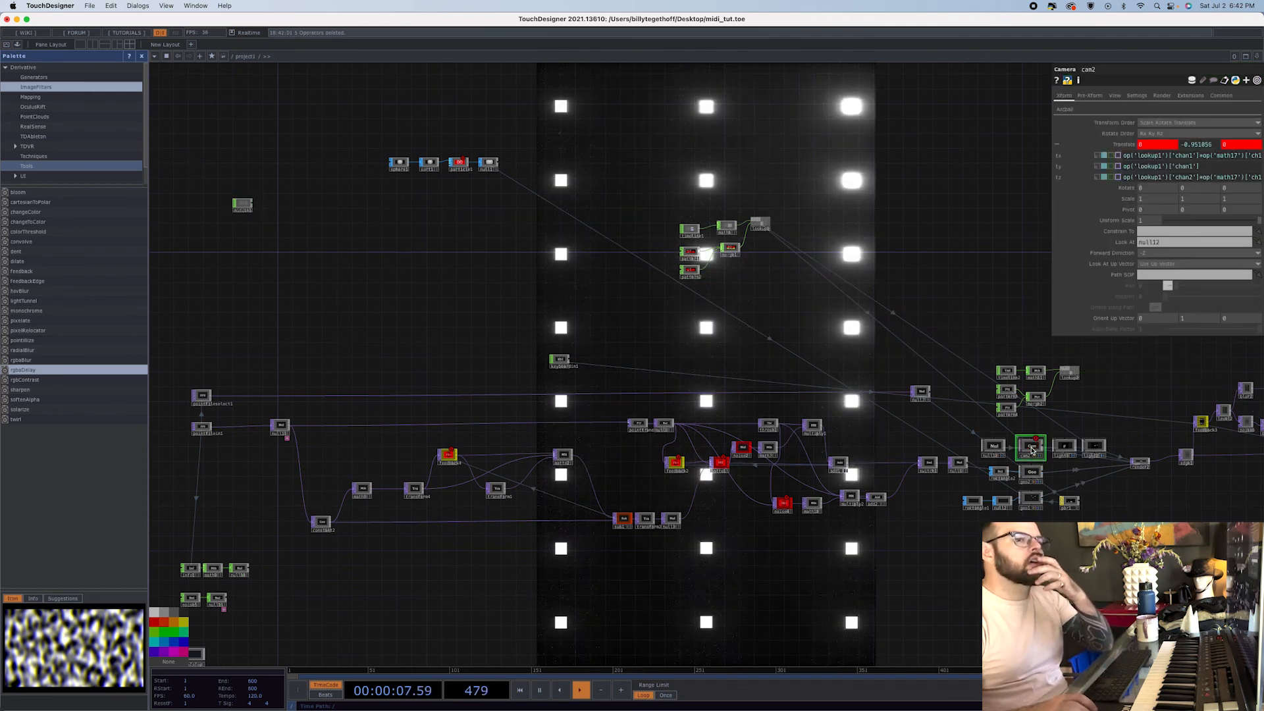
{"action": "left_click", "coordinate": [1097, 156]}
{"action": "left_click", "coordinate": [1097, 167]}
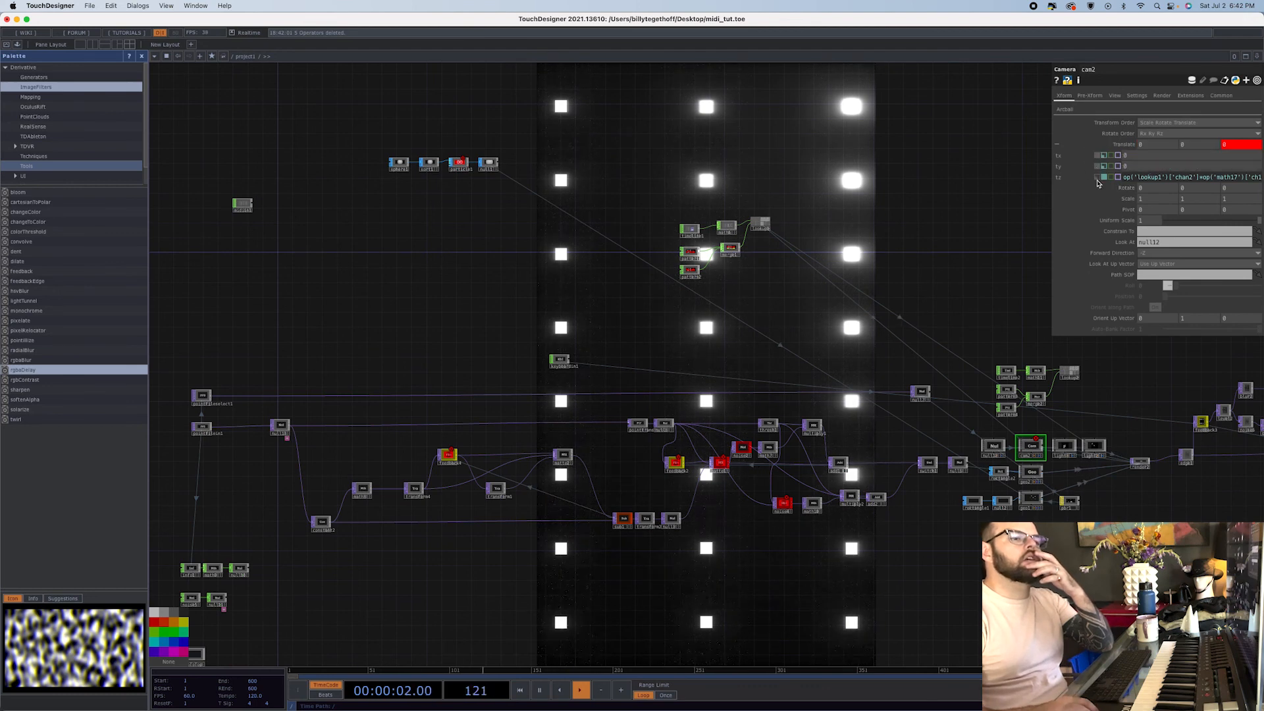
{"action": "left_click", "coordinate": [1097, 178]}
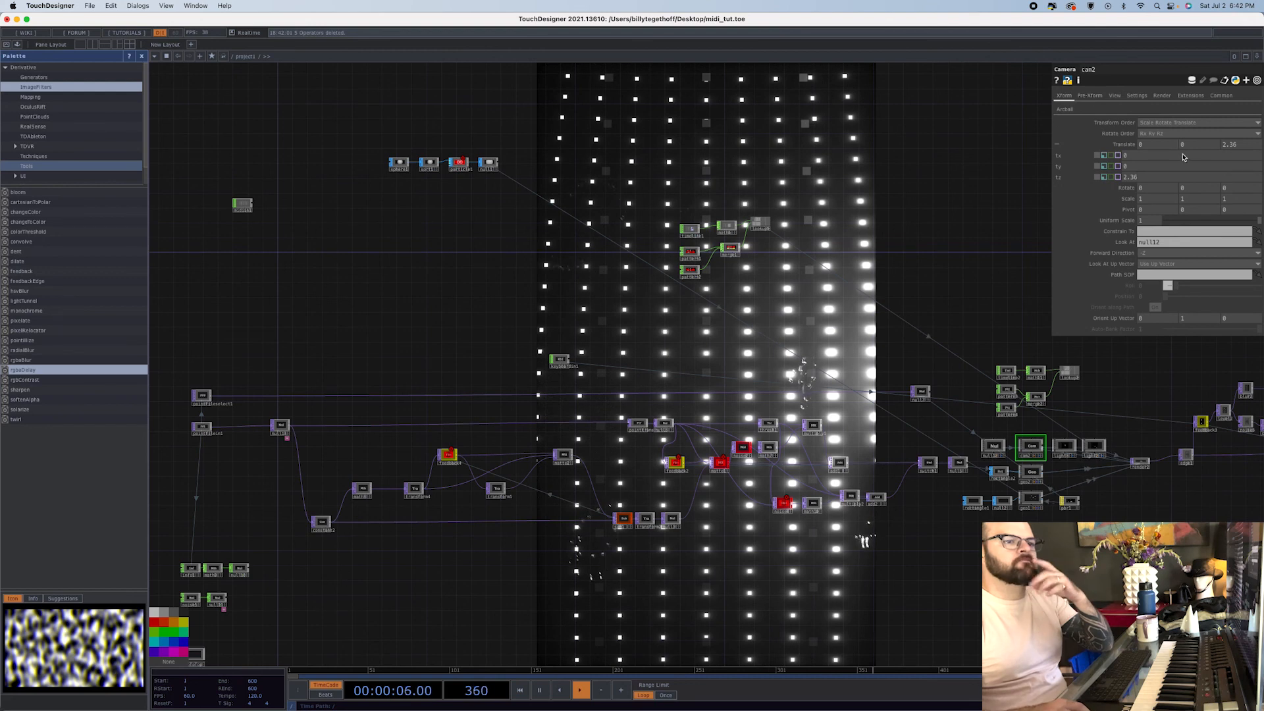
{"action": "left_click", "coordinate": [1104, 156]}
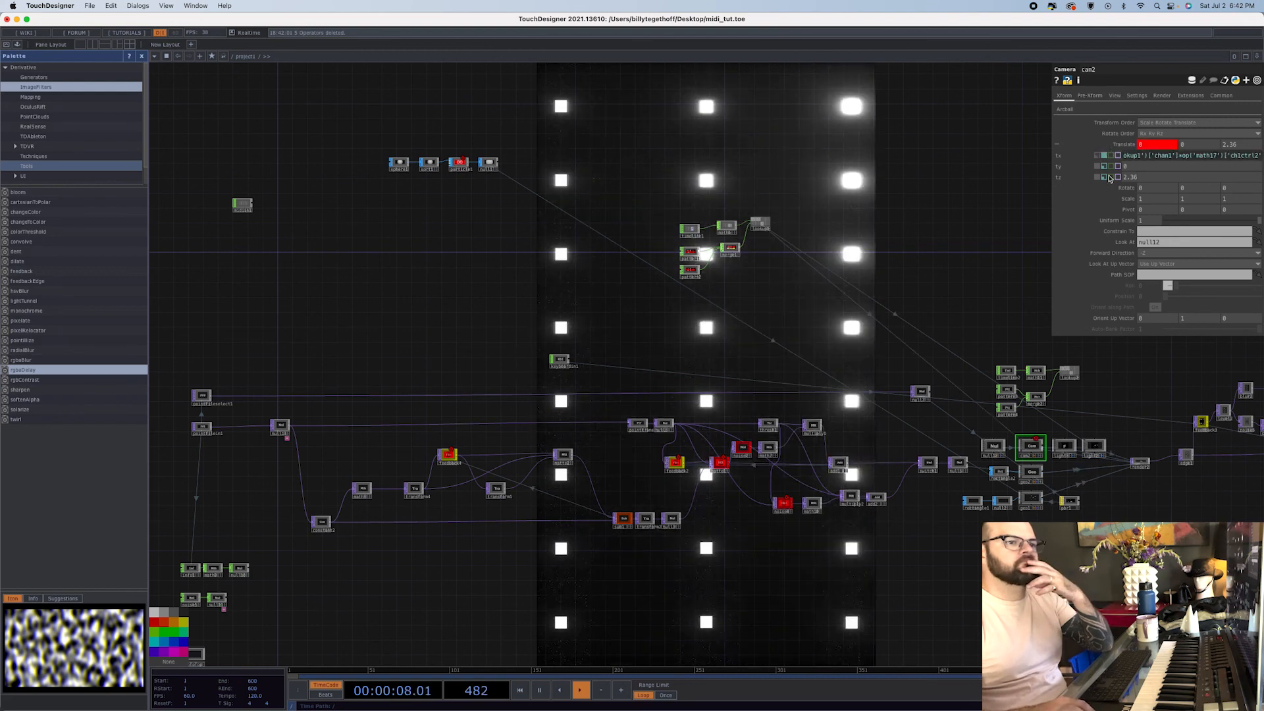
{"action": "left_click", "coordinate": [1104, 177]}
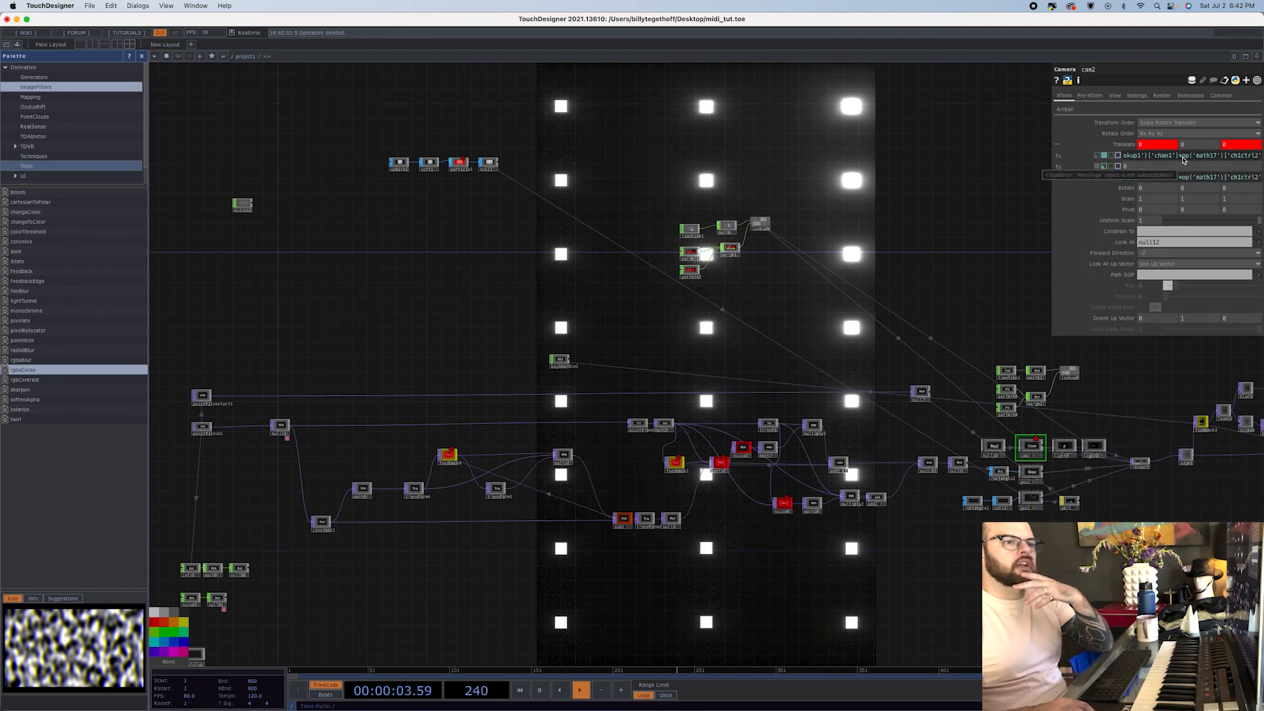
- Replace the math17 multiplier with 5 in the camera's X and Z translate expressions, and reactivate the lookup1 expression on Y
{"action": "left_click_drag", "start_coordinate": [1180, 157], "coordinate": [1261, 162]}
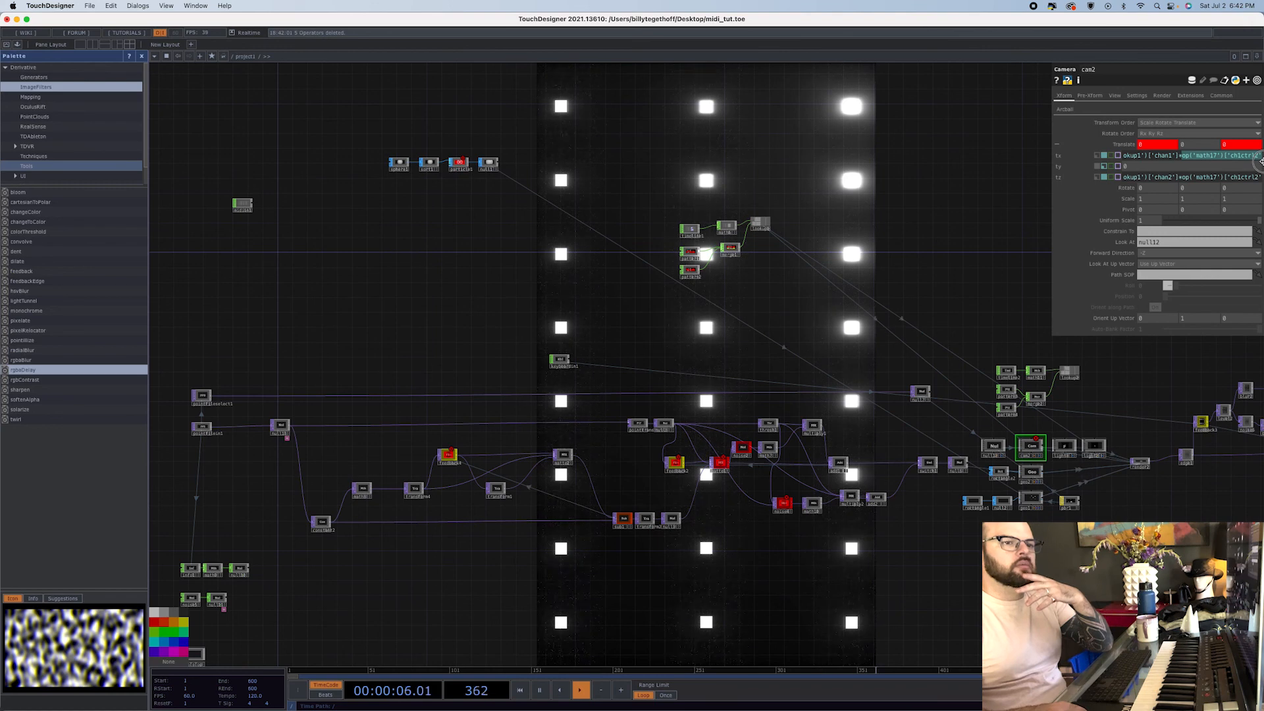
{"action": "key", "text": "BackSpace"}
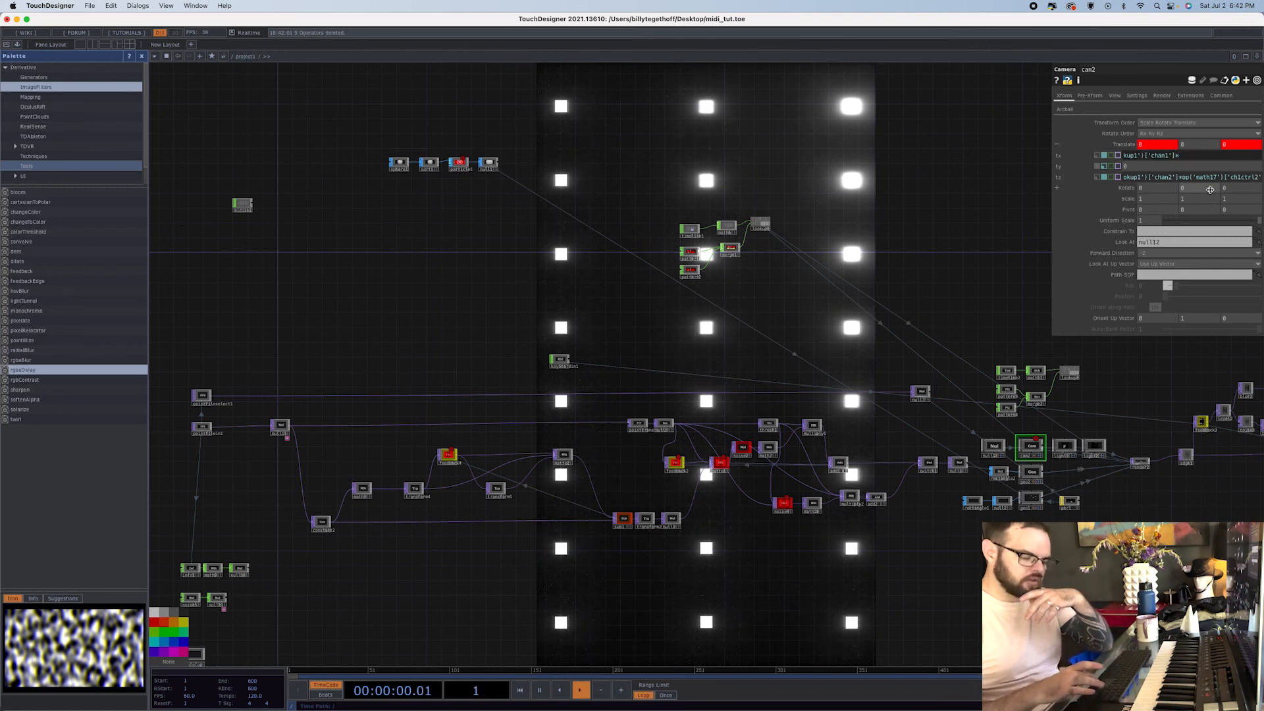
{"action": "type", "text": "5"}
{"action": "key", "text": "Return"}
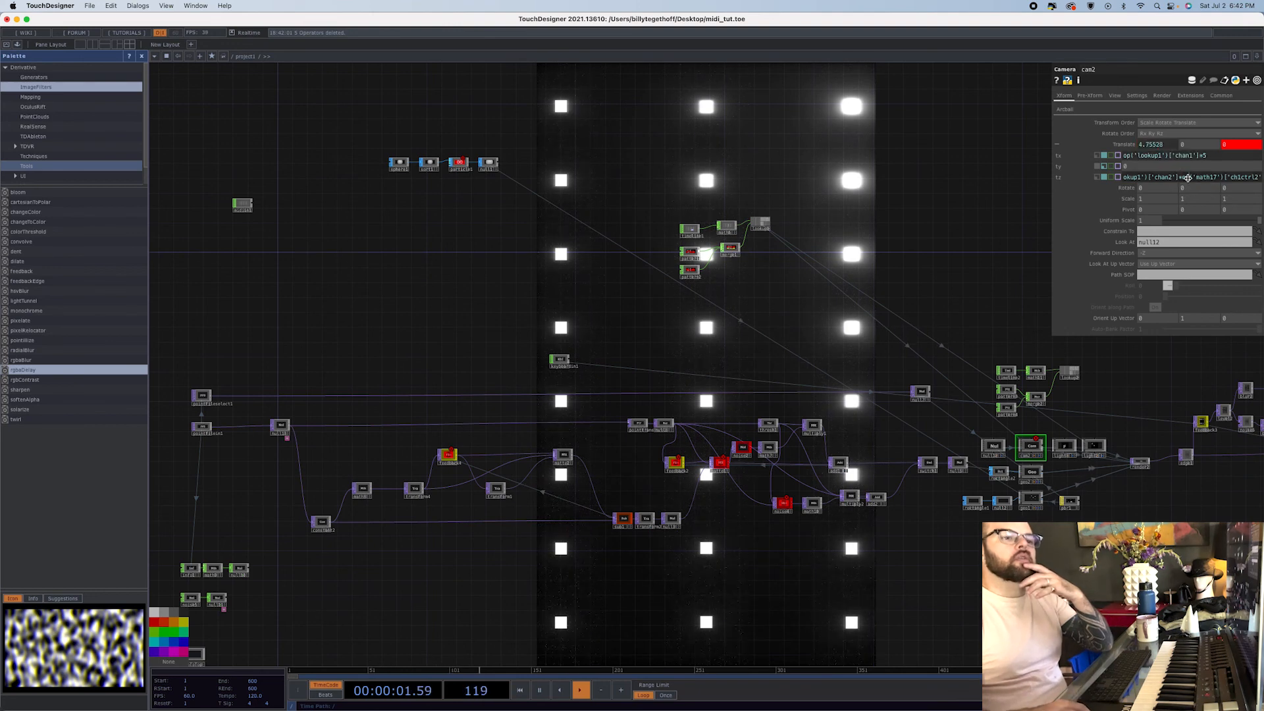
{"action": "left_click_drag", "start_coordinate": [1182, 178], "coordinate": [1261, 179]}
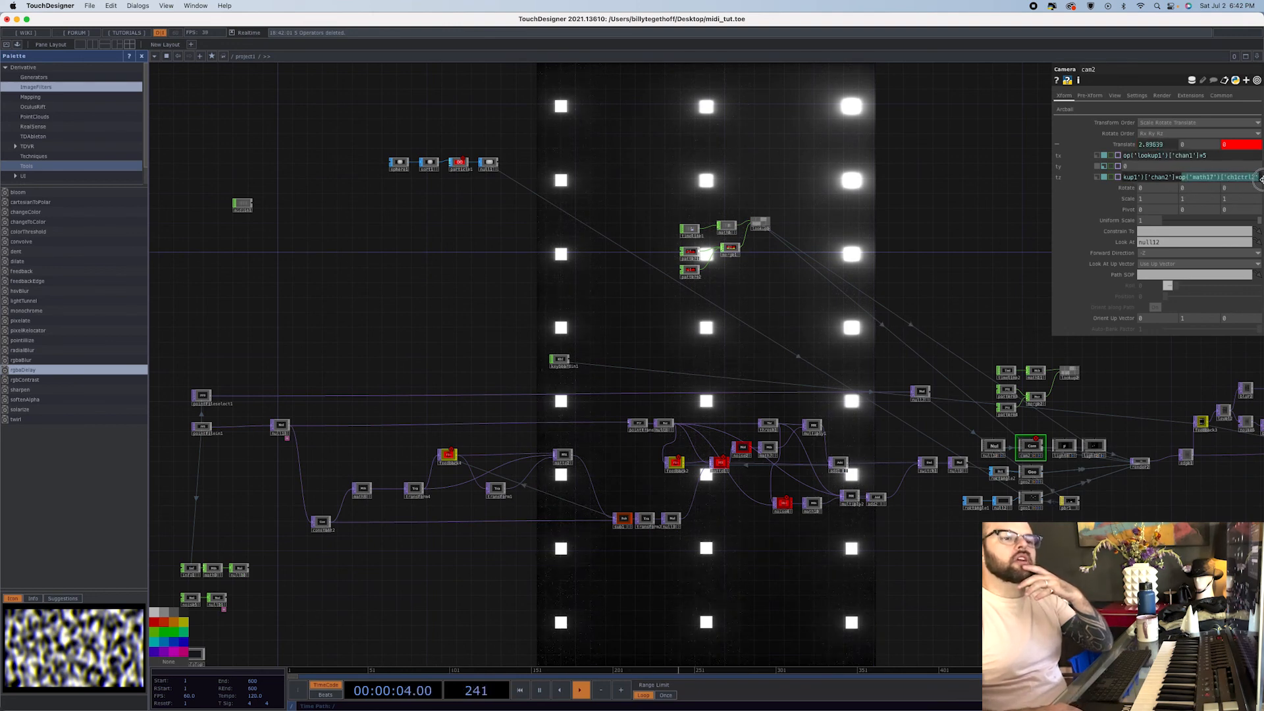
{"action": "type", "text": "5"}
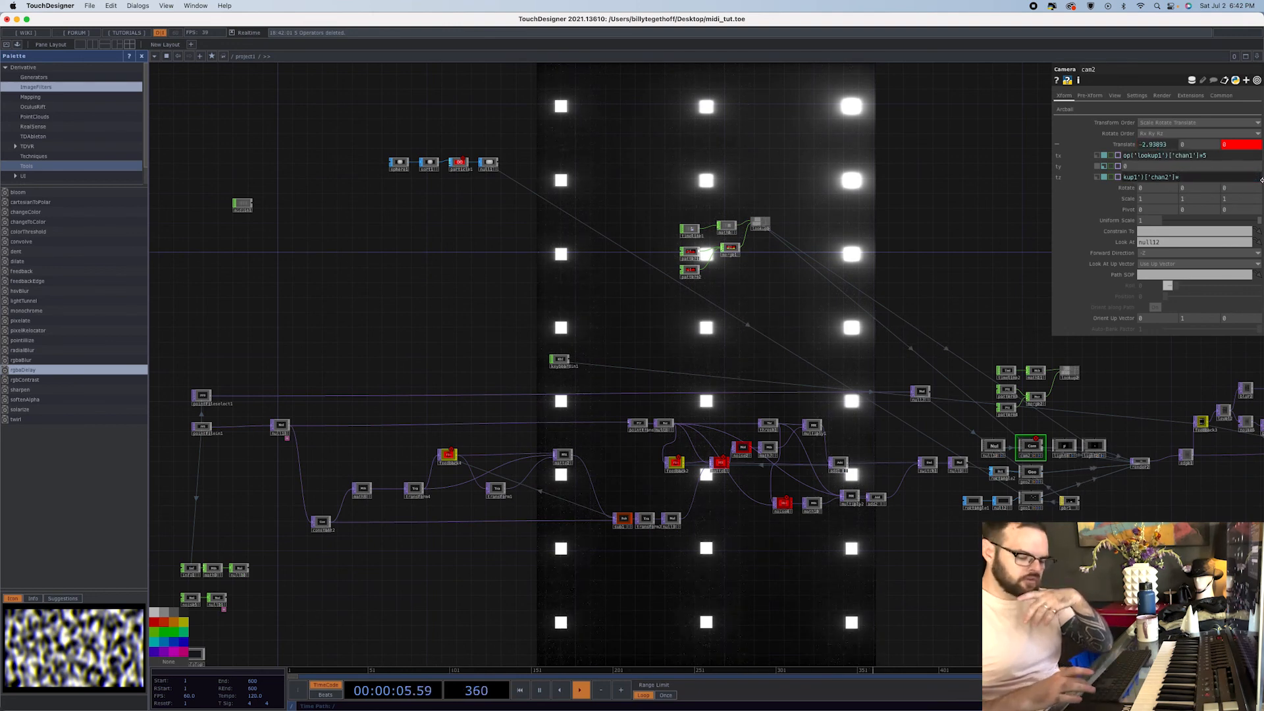
{"action": "key", "text": "Return"}
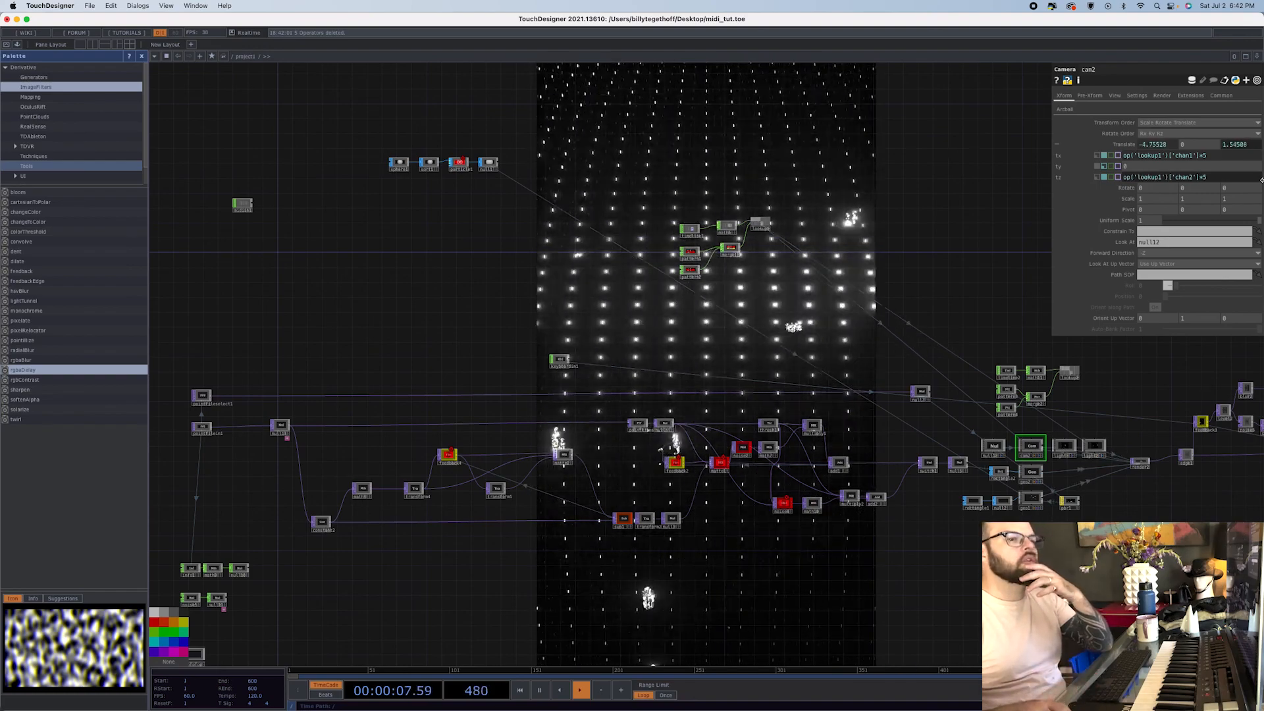
{"action": "left_click", "coordinate": [1104, 166]}
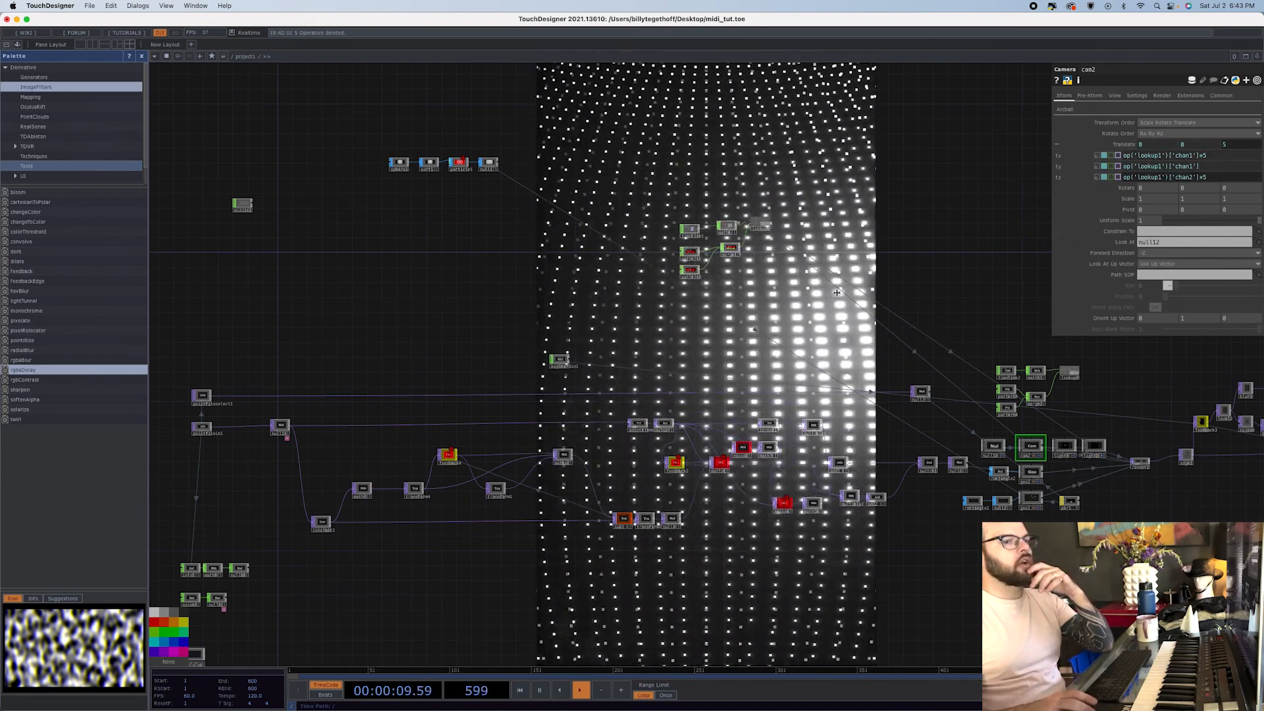
- Drive the Reset Pulse of feedback4 from the k1 channel of keyboardin1 in place of the math1 expression
{"action": "left_click", "coordinate": [447, 455]}
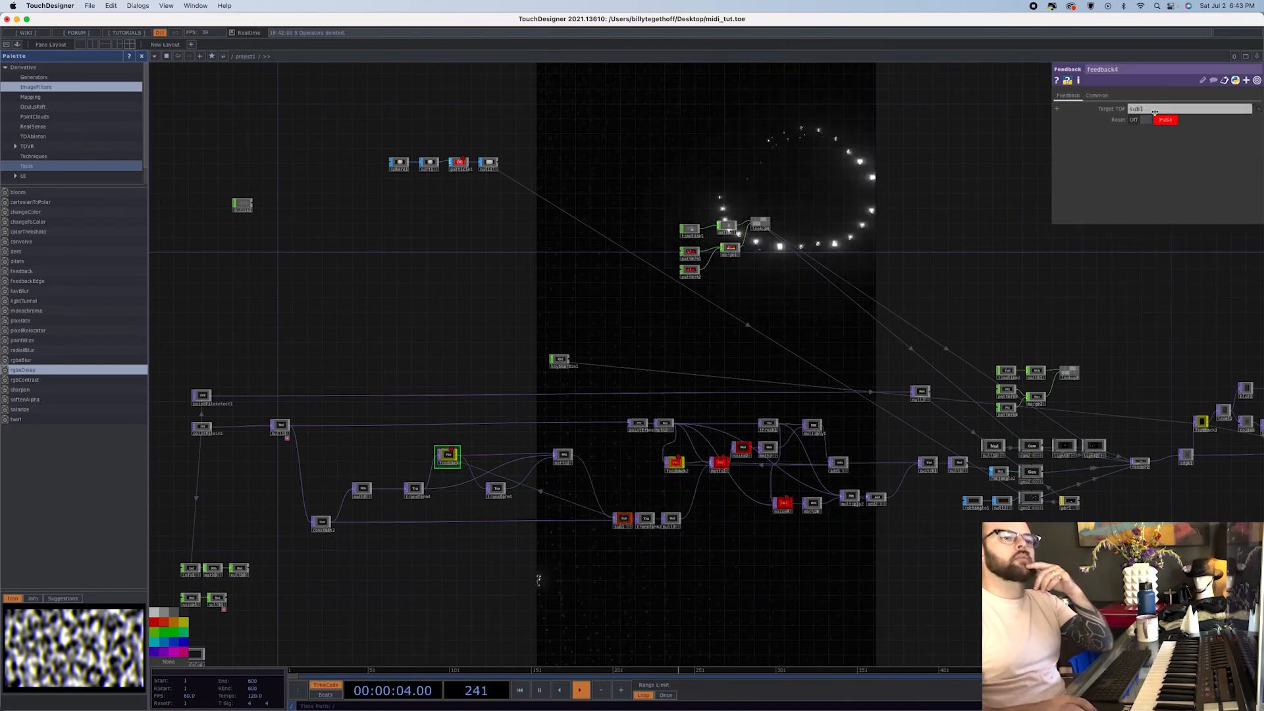
{"action": "left_click", "coordinate": [1095, 120]}
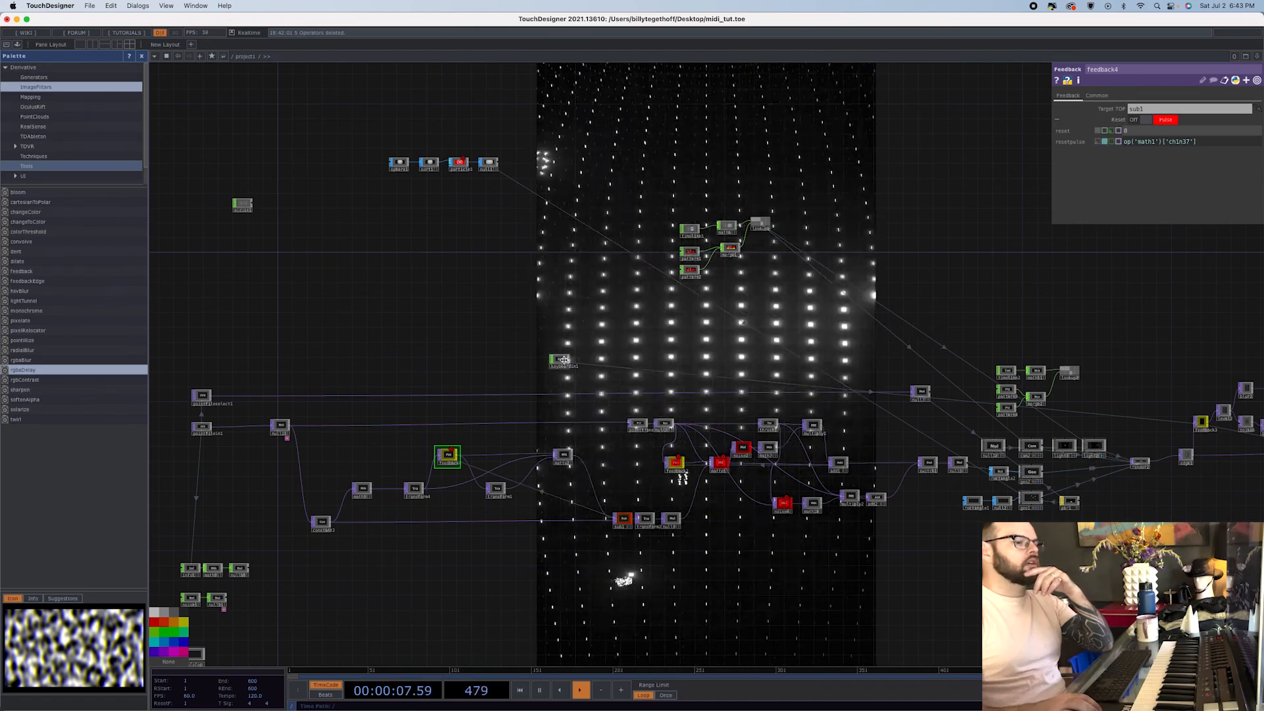
{"action": "left_click", "coordinate": [563, 360]}
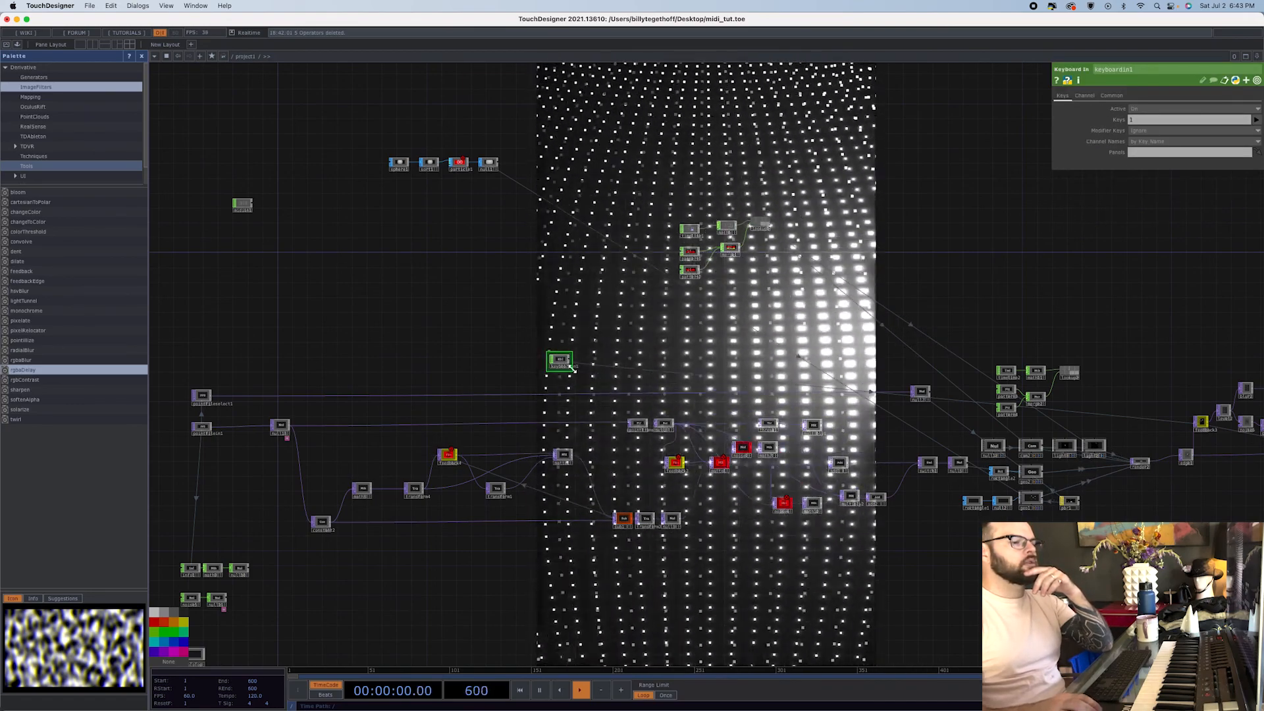
{"action": "scroll", "coordinate": [566, 362], "scroll_direction": "up", "scroll_amount": 5}
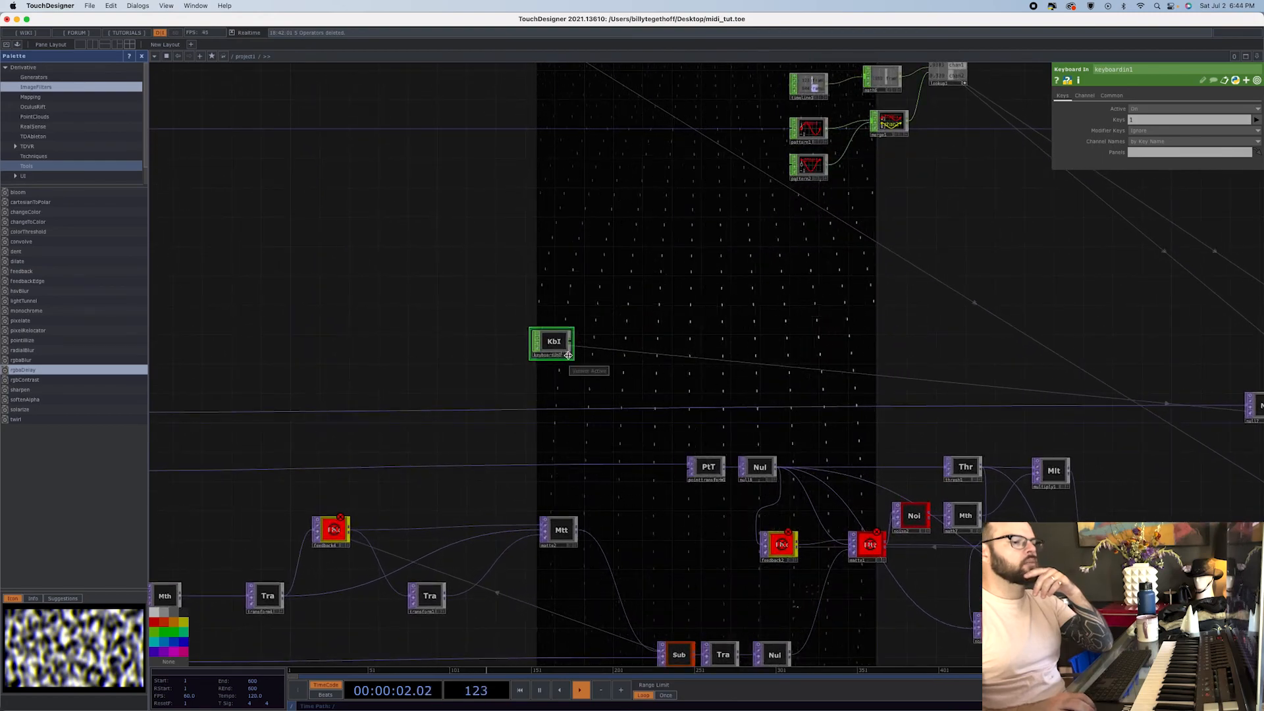
{"action": "left_click_drag", "start_coordinate": [560, 343], "coordinate": [1162, 120]}
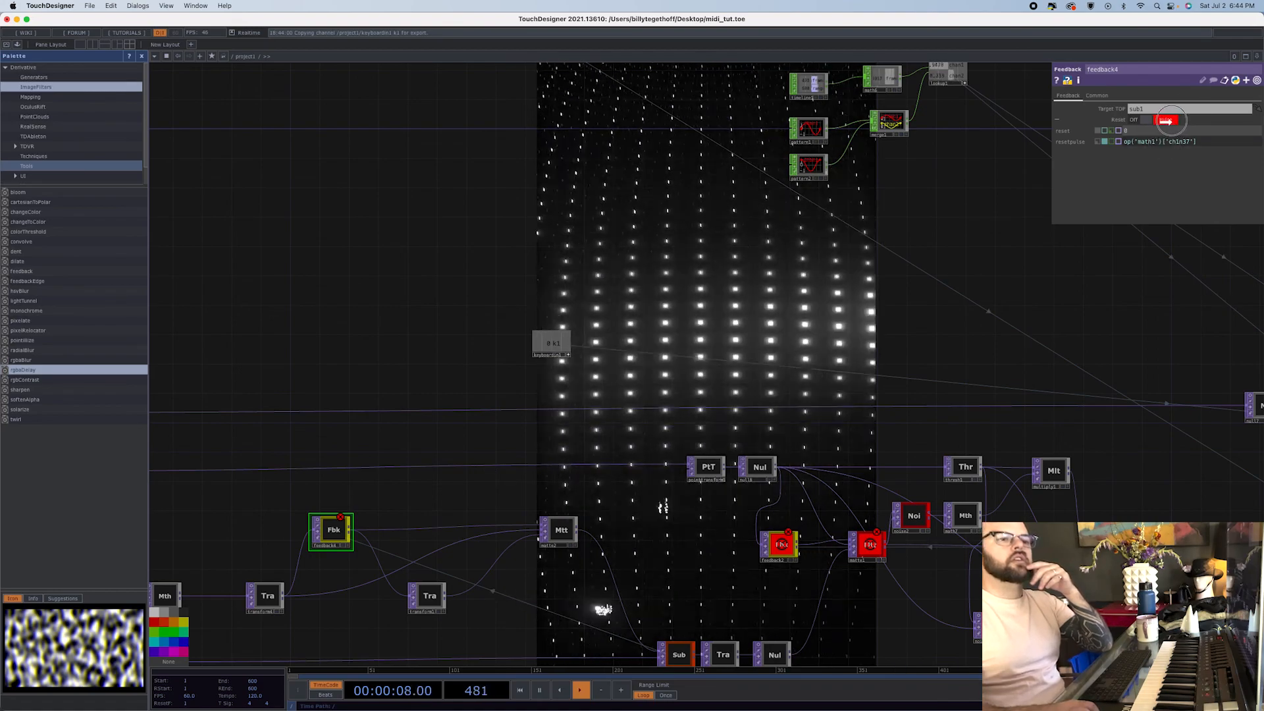
{"action": "left_click", "coordinate": [1168, 115]}
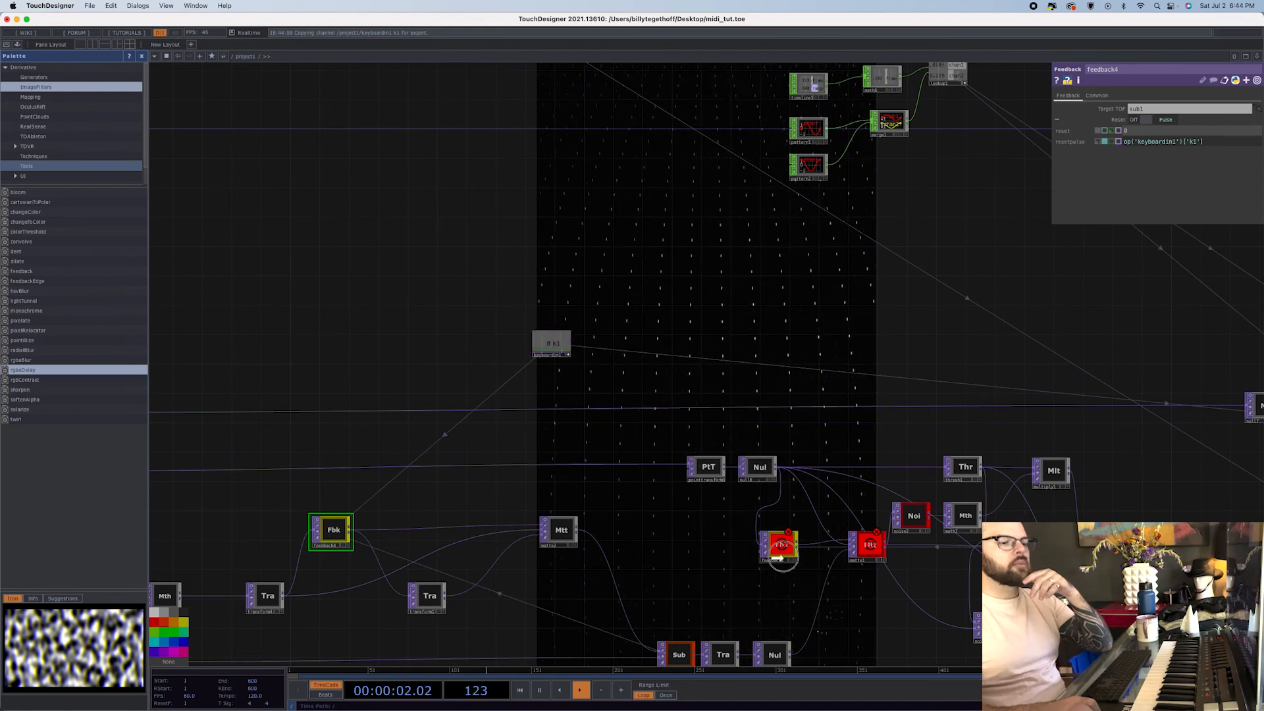
- Drive the Reset Pulse of the red-flagged feedback operator beside matte1 from the k1 channel of keyboardin1
{"action": "left_click", "coordinate": [780, 545]}
{"action": "left_click_drag", "start_coordinate": [807, 545], "coordinate": [1176, 120]}
{"action": "left_click", "coordinate": [1182, 116]}
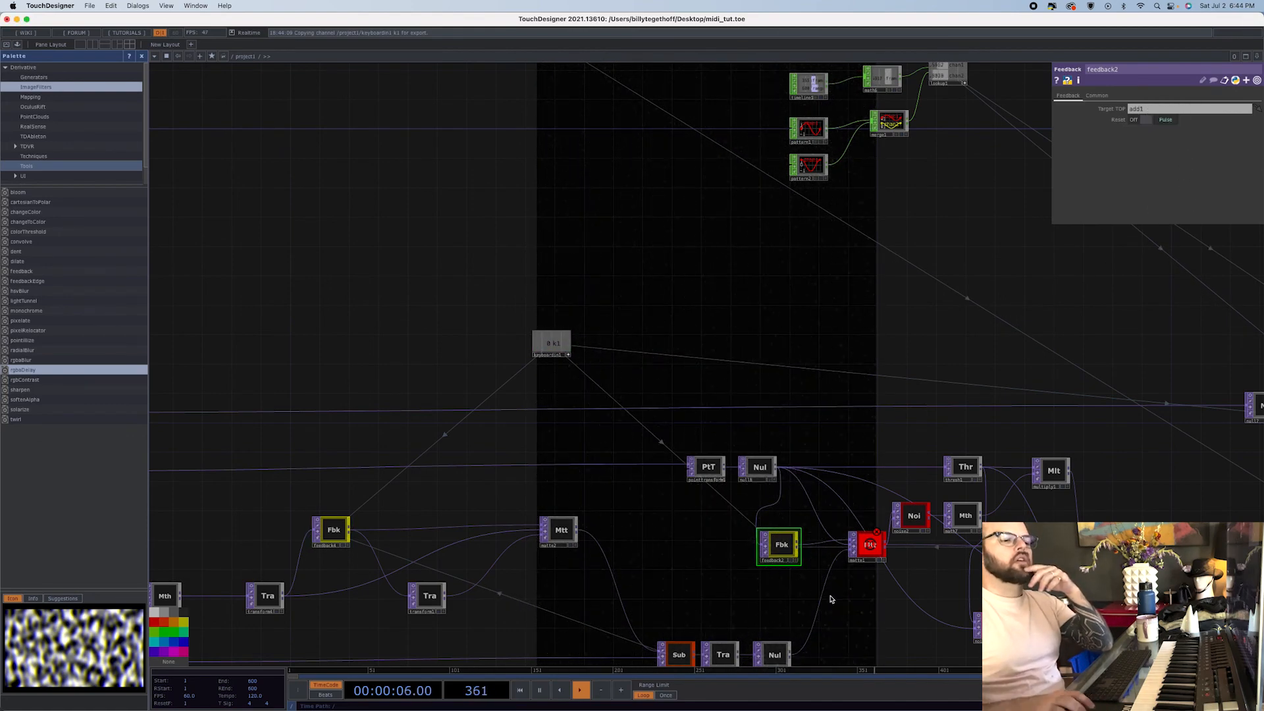
- Switch the Switch Inputs parameter of matte1 from its MIDI expression to its constant value
{"action": "left_click", "coordinate": [868, 553]}
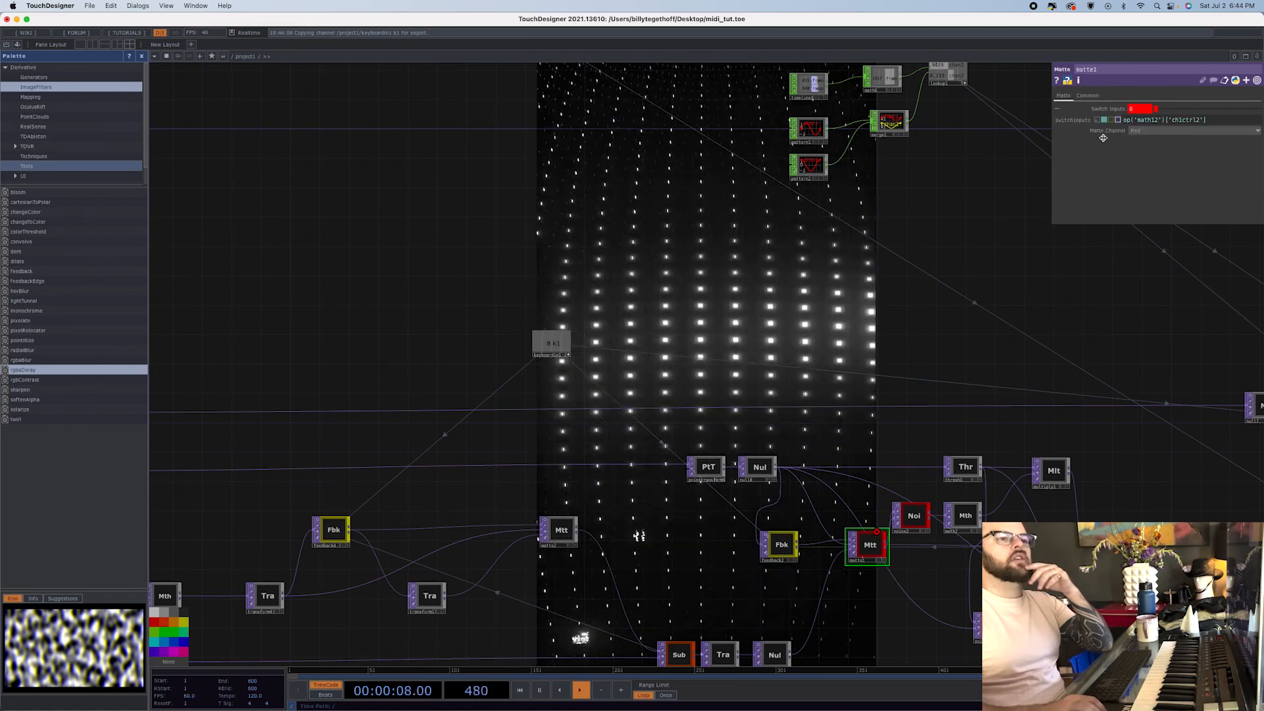
{"action": "left_click", "coordinate": [1098, 119]}
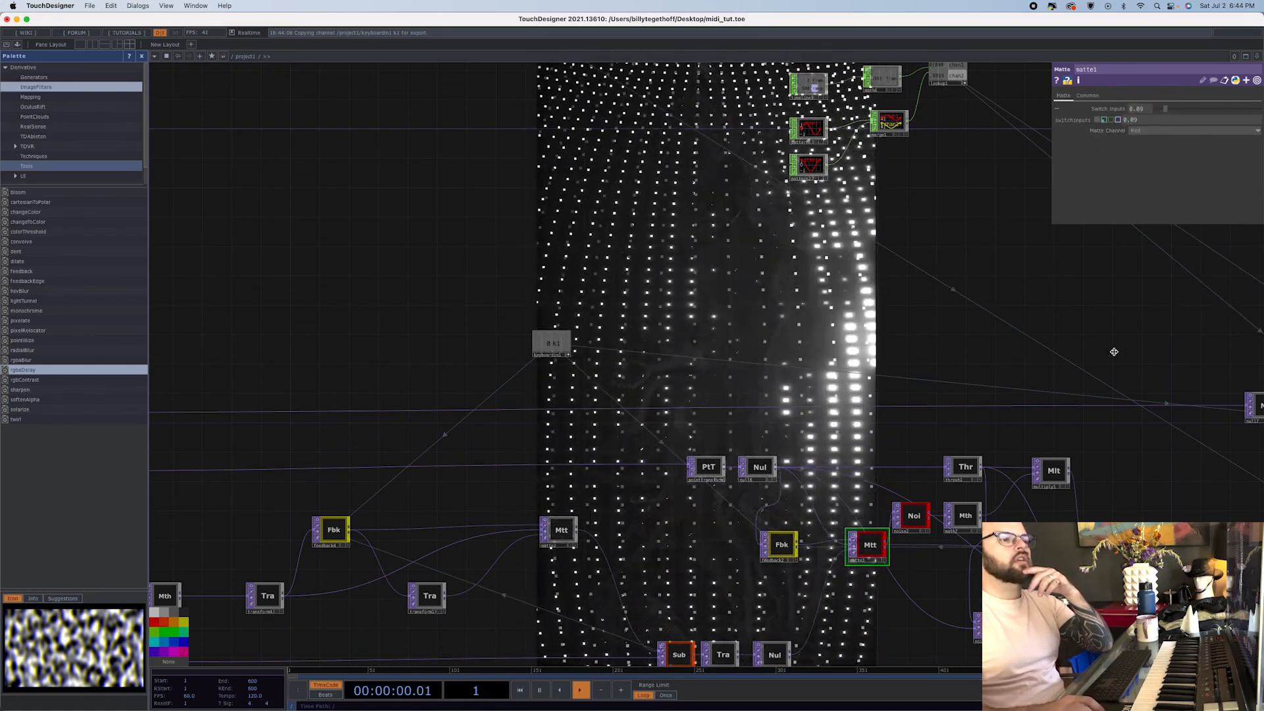
- Switch the Exponent of noise4 from its MIDI expression to its constant value
{"action": "left_click", "coordinate": [976, 625]}
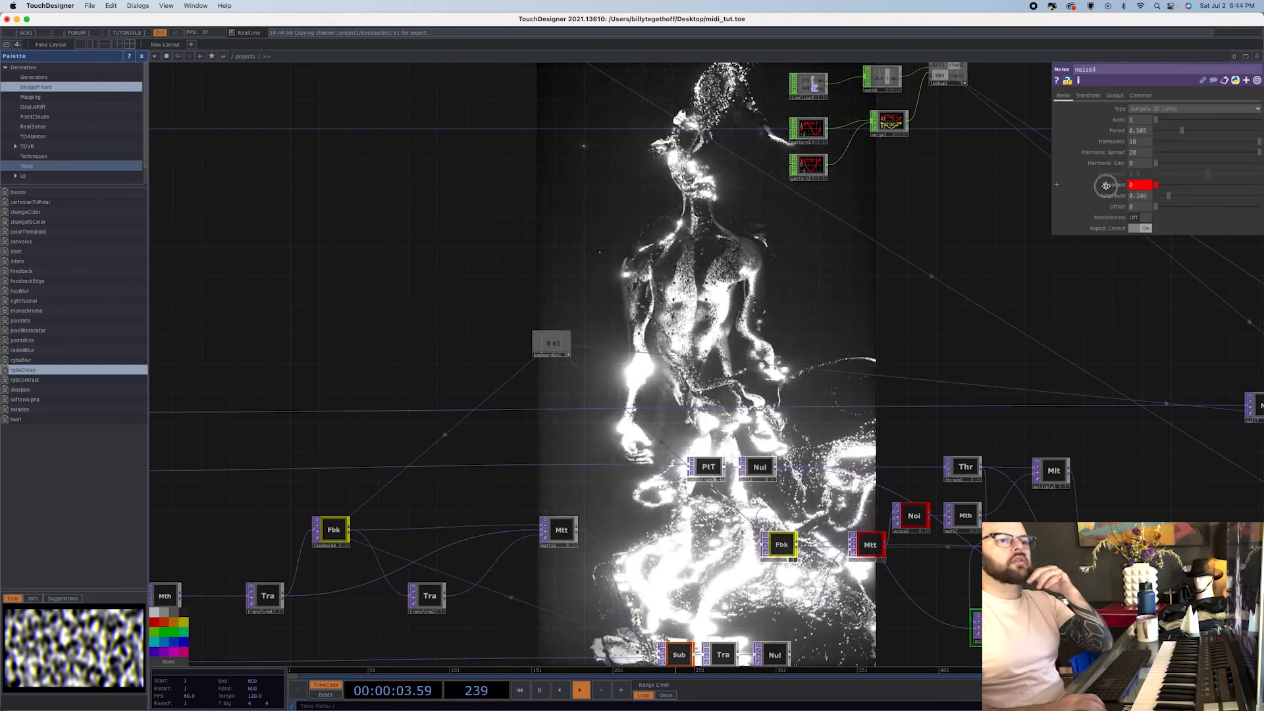
{"action": "left_click", "coordinate": [1098, 195]}
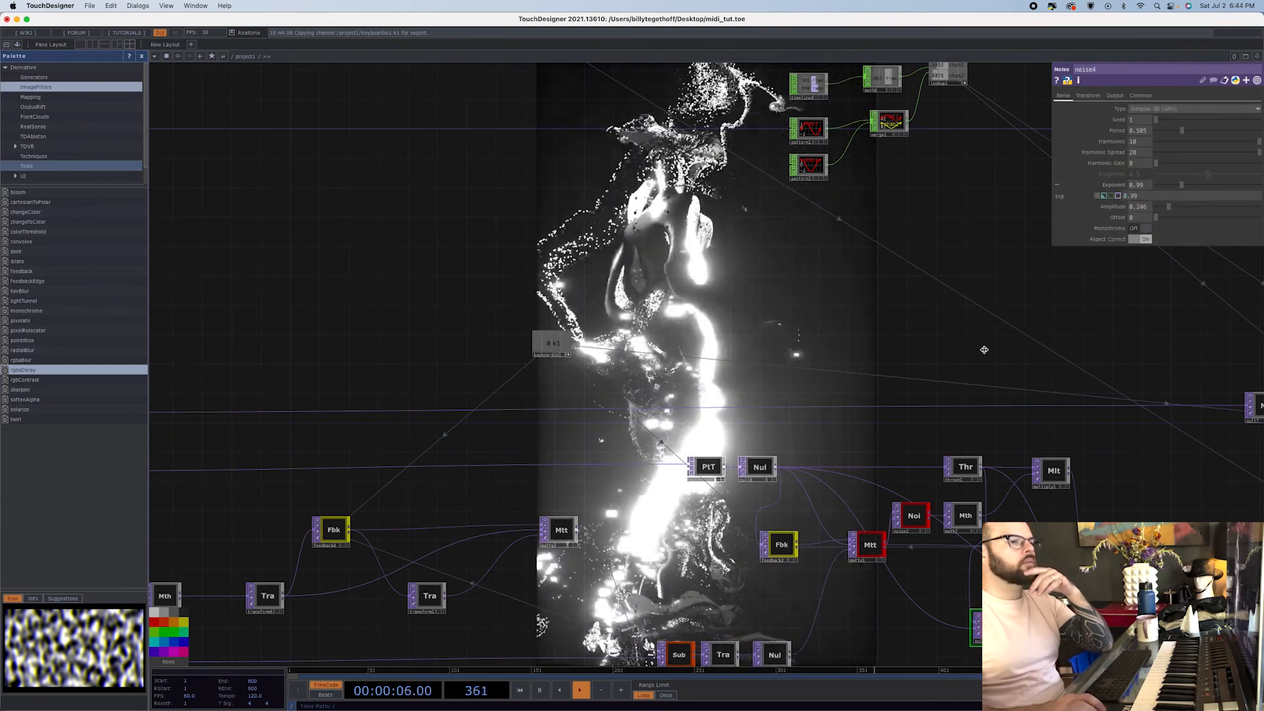
- Switch the Filter Size of blur3 from its math15 expression to its constant value
{"action": "scroll", "coordinate": [917, 353], "scroll_direction": "down", "scroll_amount": 5}
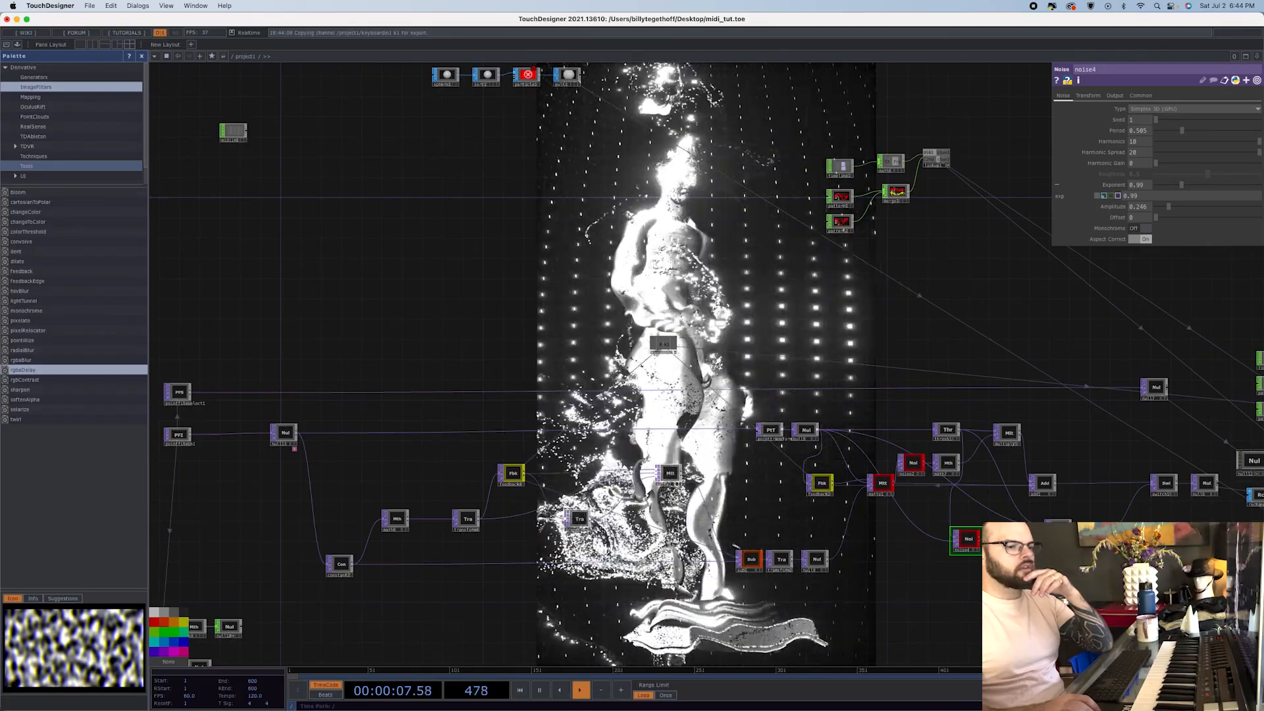
{"action": "scroll", "coordinate": [954, 613], "scroll_direction": "down", "scroll_amount": 5}
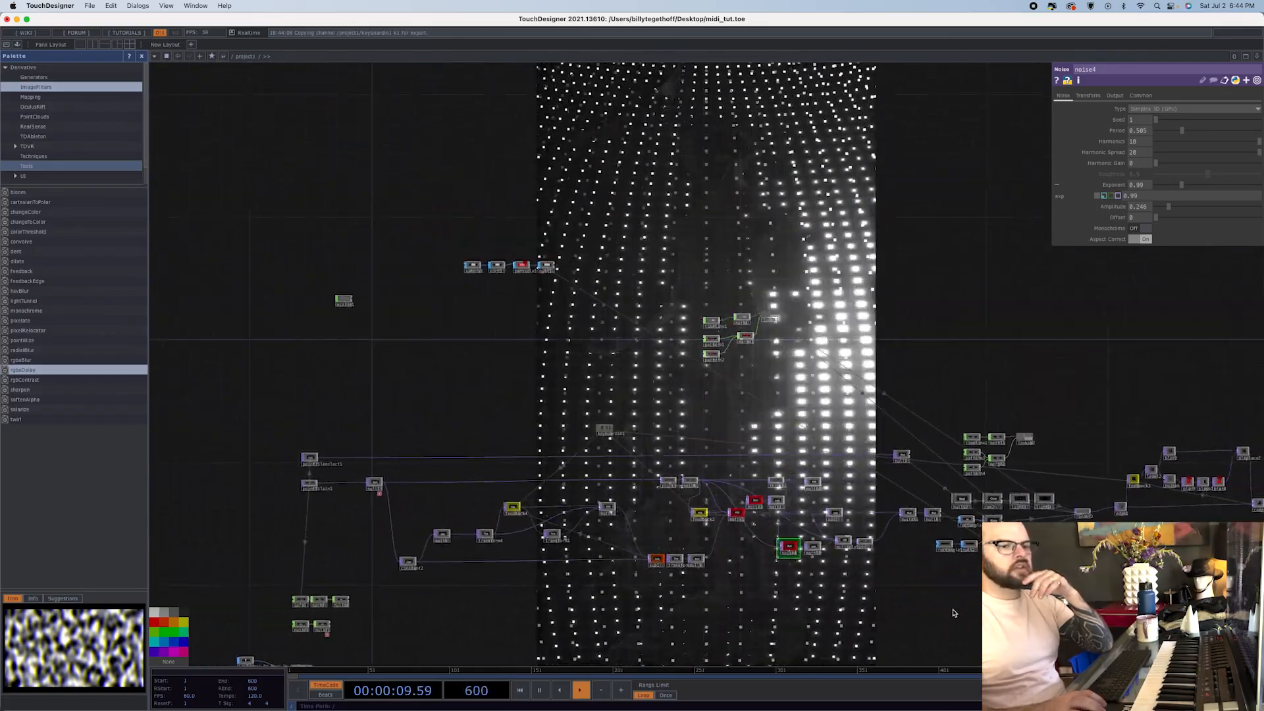
{"action": "left_click_drag", "start_coordinate": [1236, 467], "coordinate": [879, 486]}
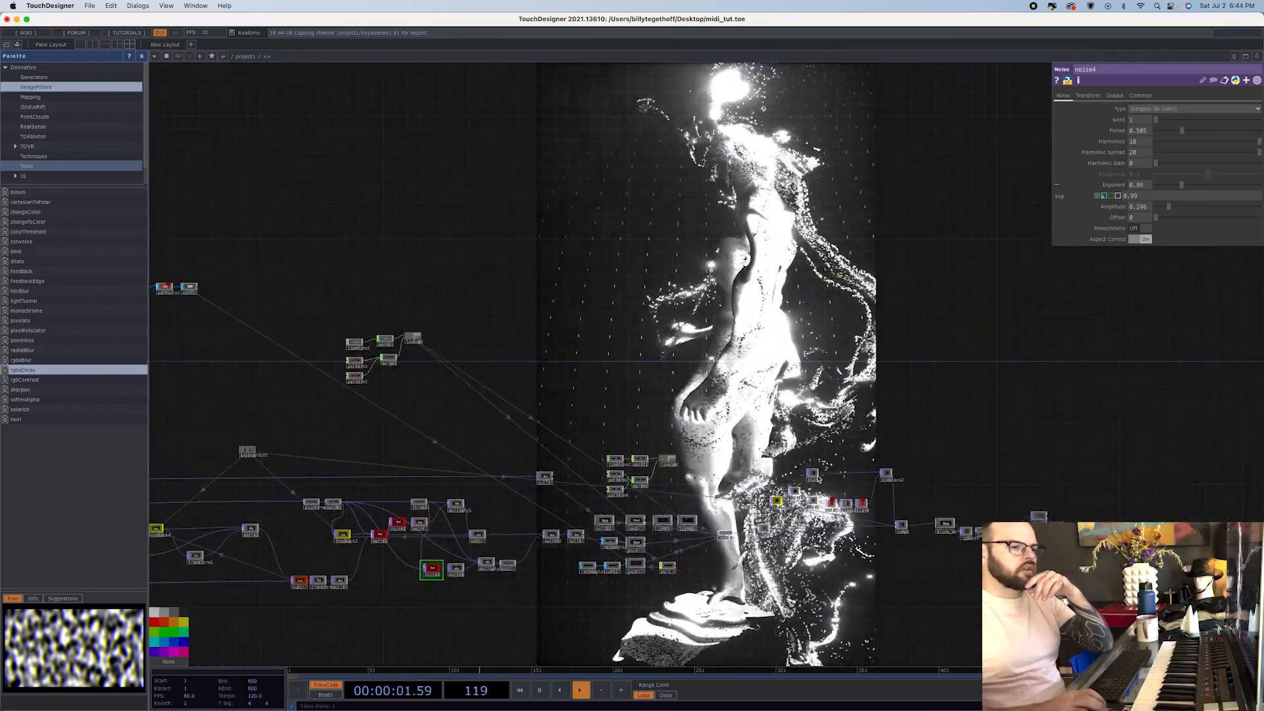
{"action": "scroll", "coordinate": [880, 485], "scroll_direction": "up", "scroll_amount": 2}
{"action": "scroll", "coordinate": [879, 486], "scroll_direction": "up", "scroll_amount": 4}
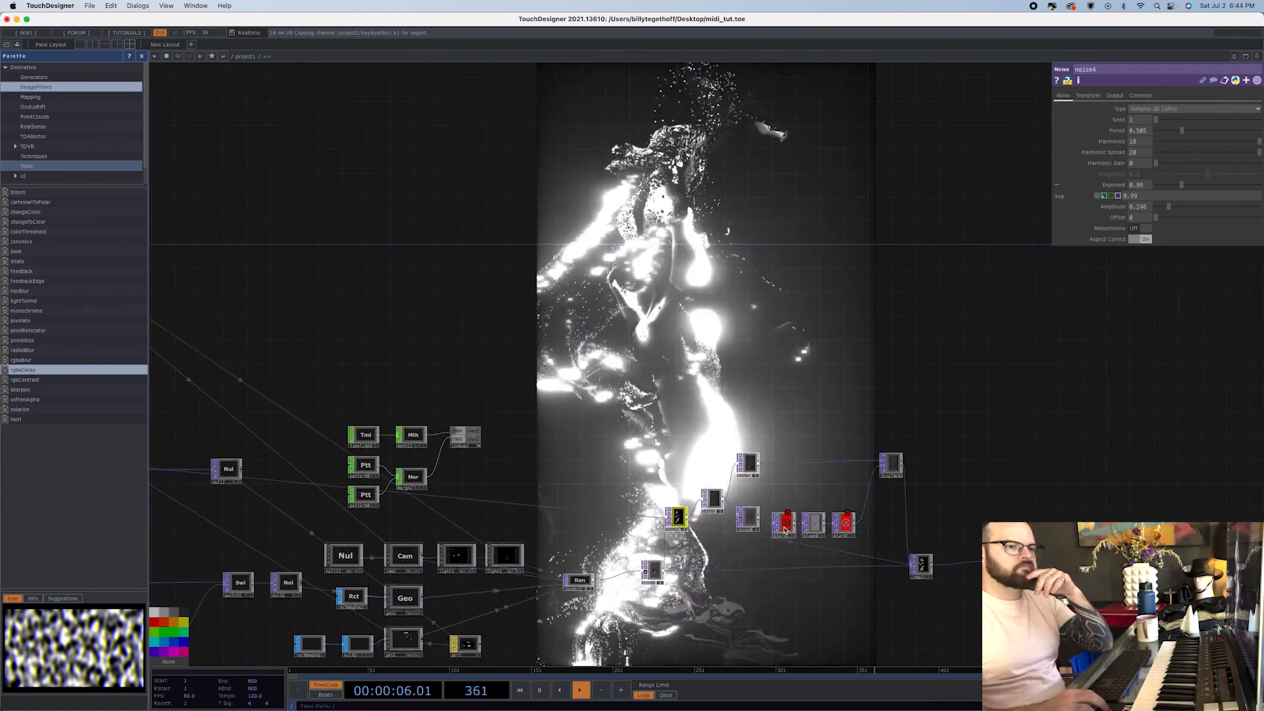
{"action": "left_click", "coordinate": [783, 523]}
{"action": "left_click", "coordinate": [1093, 153]}
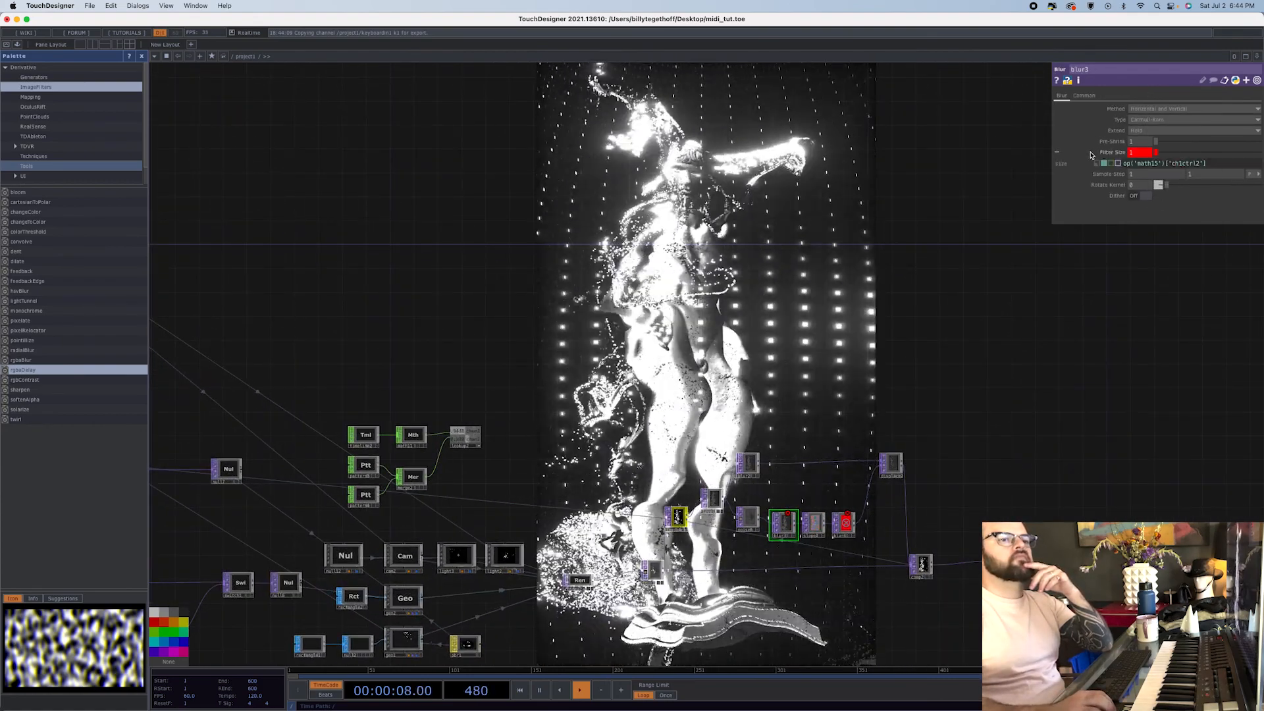
- Switch both the Filter Size and the Pre-Shrink of blur4 from their MIDI expressions to constant values
{"action": "left_click", "coordinate": [849, 522]}
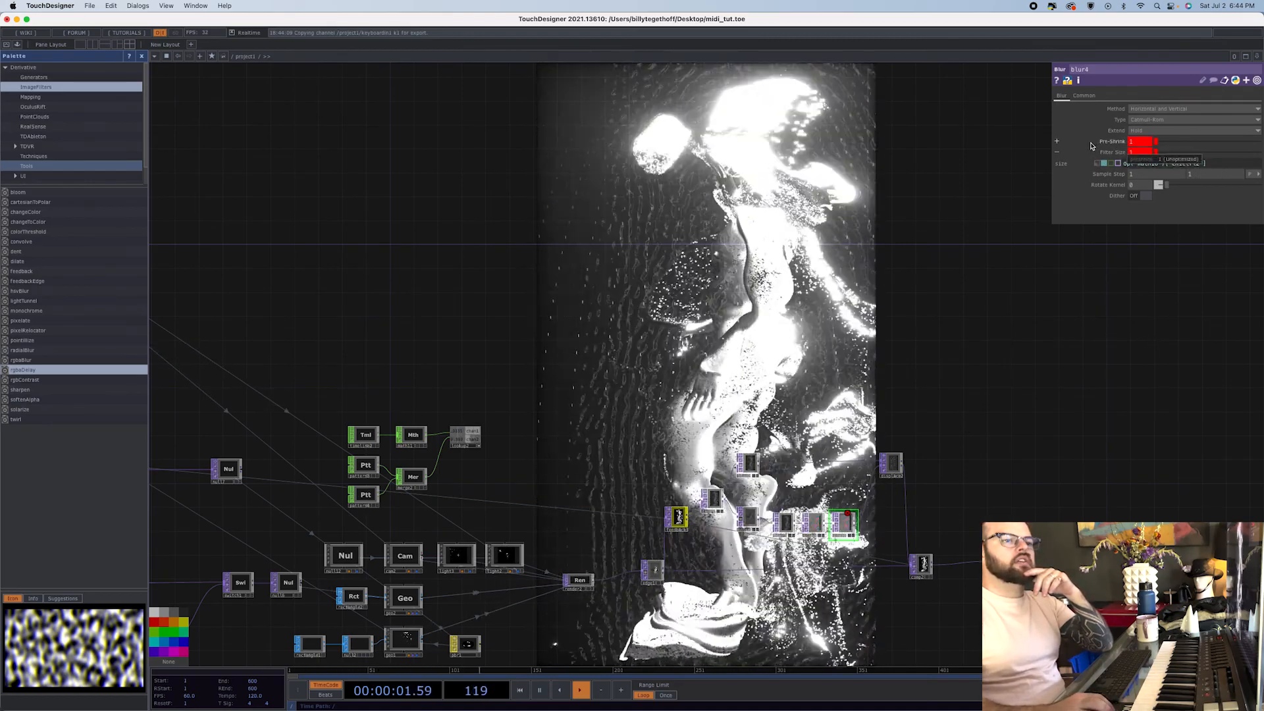
{"action": "left_click", "coordinate": [1096, 143]}
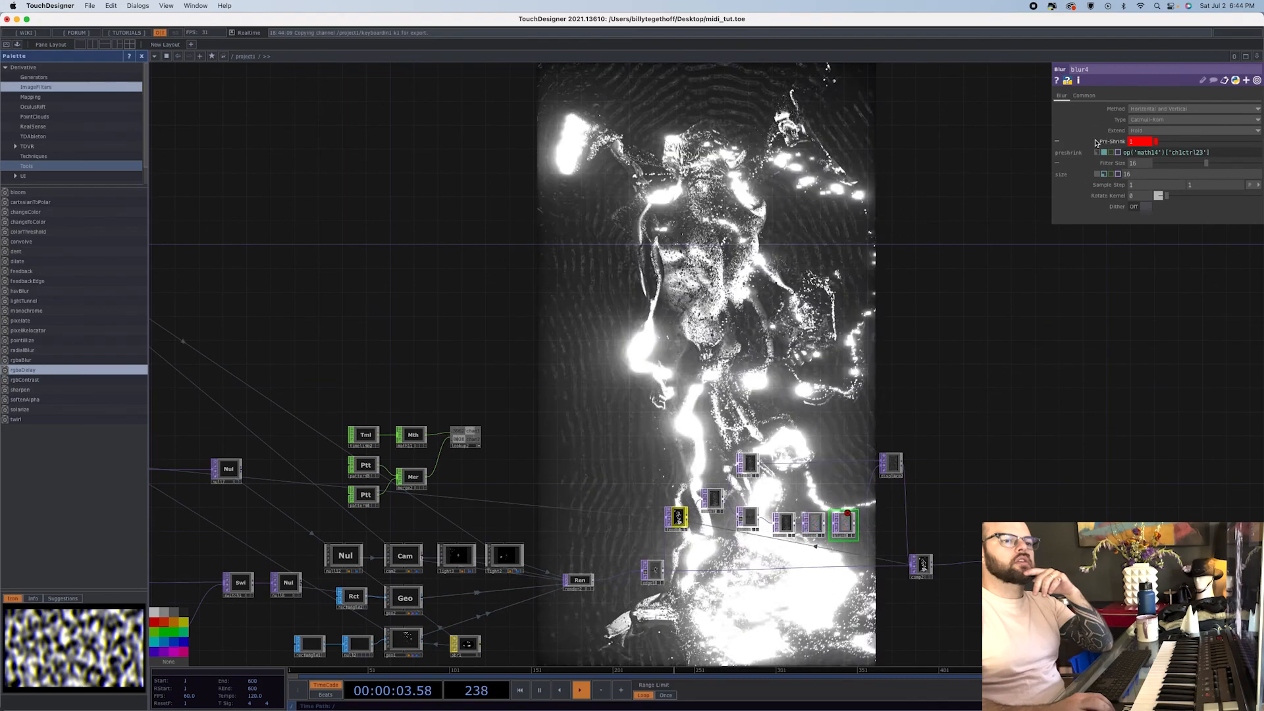
{"action": "left_click", "coordinate": [1099, 152]}
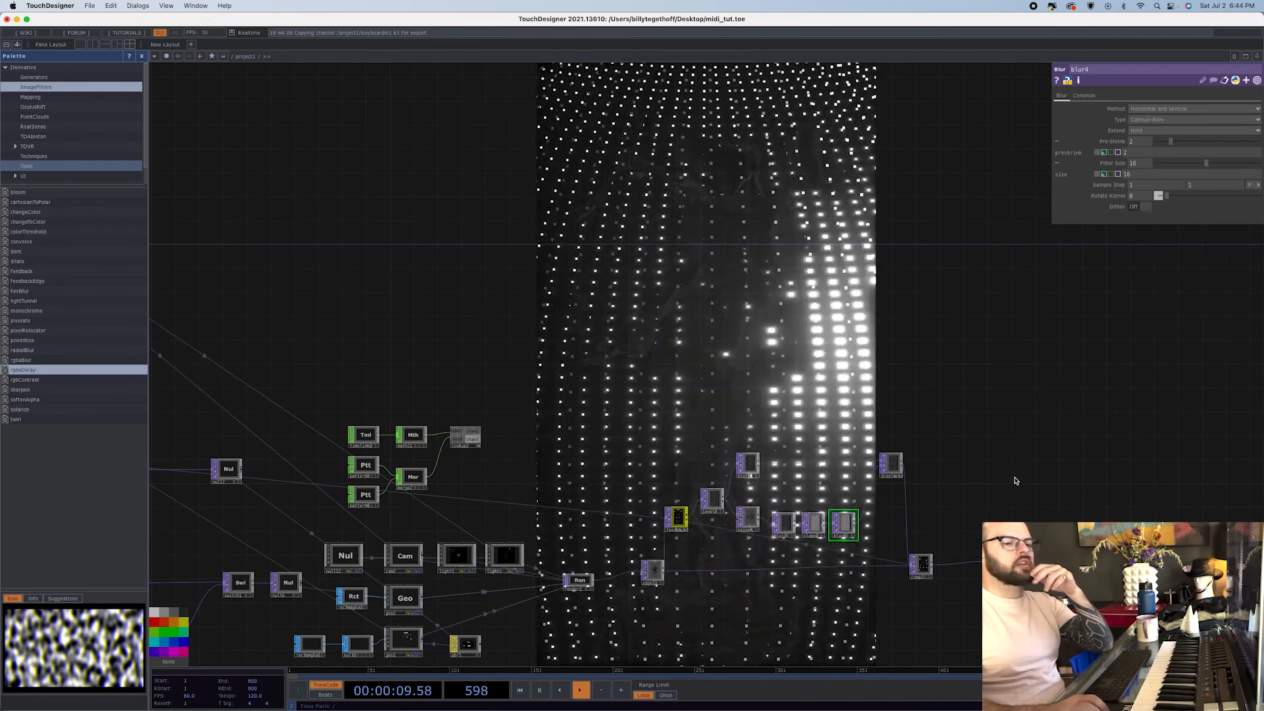
- Switch the X and Y External Force of particle1 from their math3 and math4 expressions to constant 0
{"action": "scroll", "coordinate": [1014, 481], "scroll_direction": "down", "scroll_amount": 3}
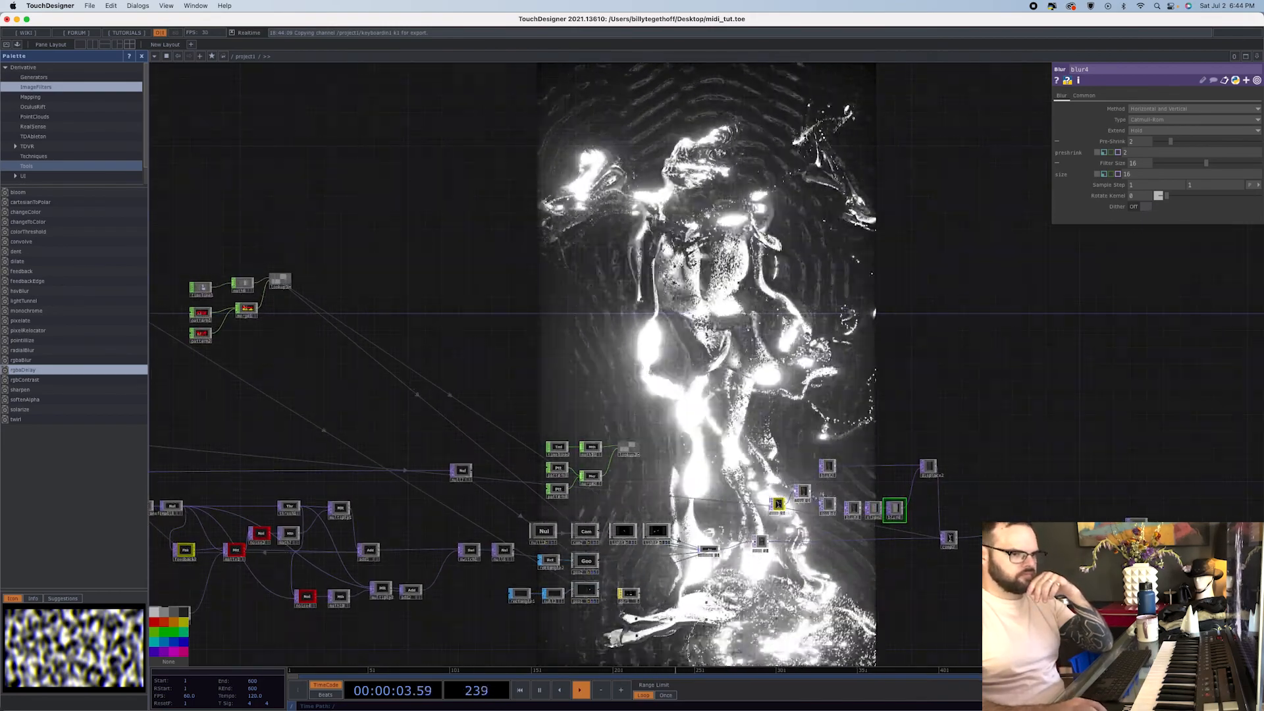
{"action": "left_click_drag", "start_coordinate": [671, 602], "coordinate": [937, 527]}
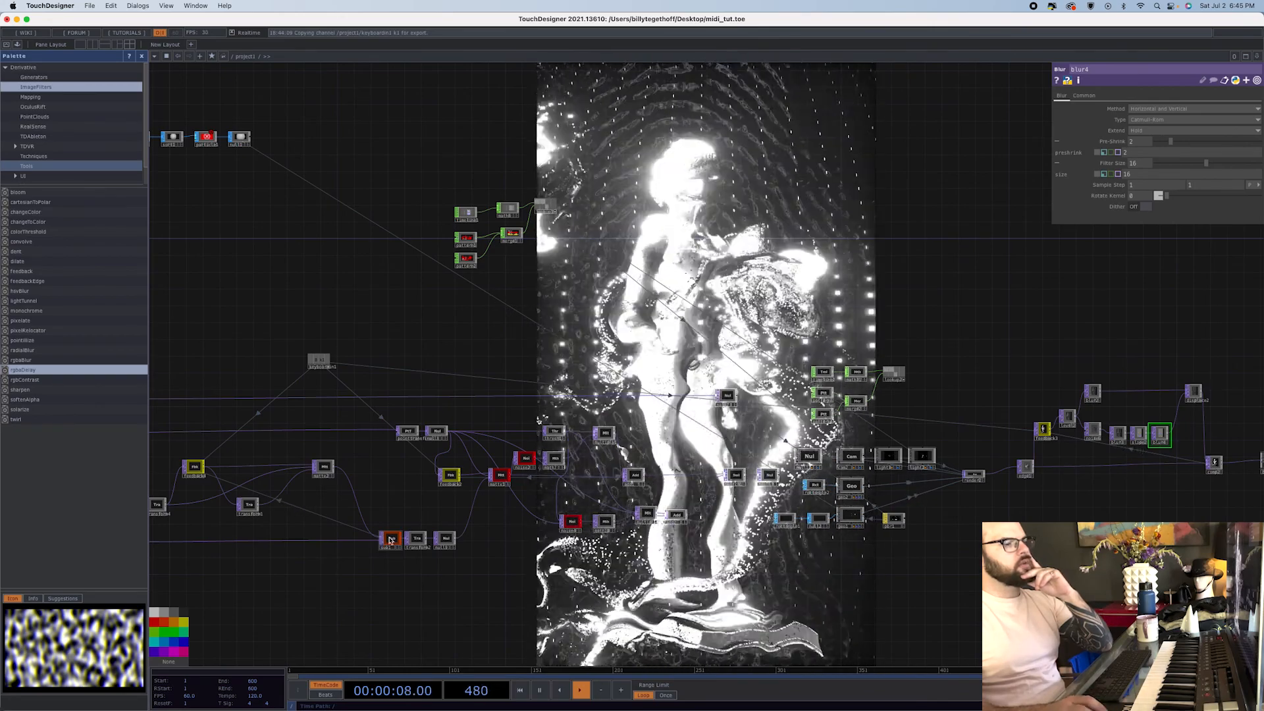
{"action": "left_click", "coordinate": [206, 138]}
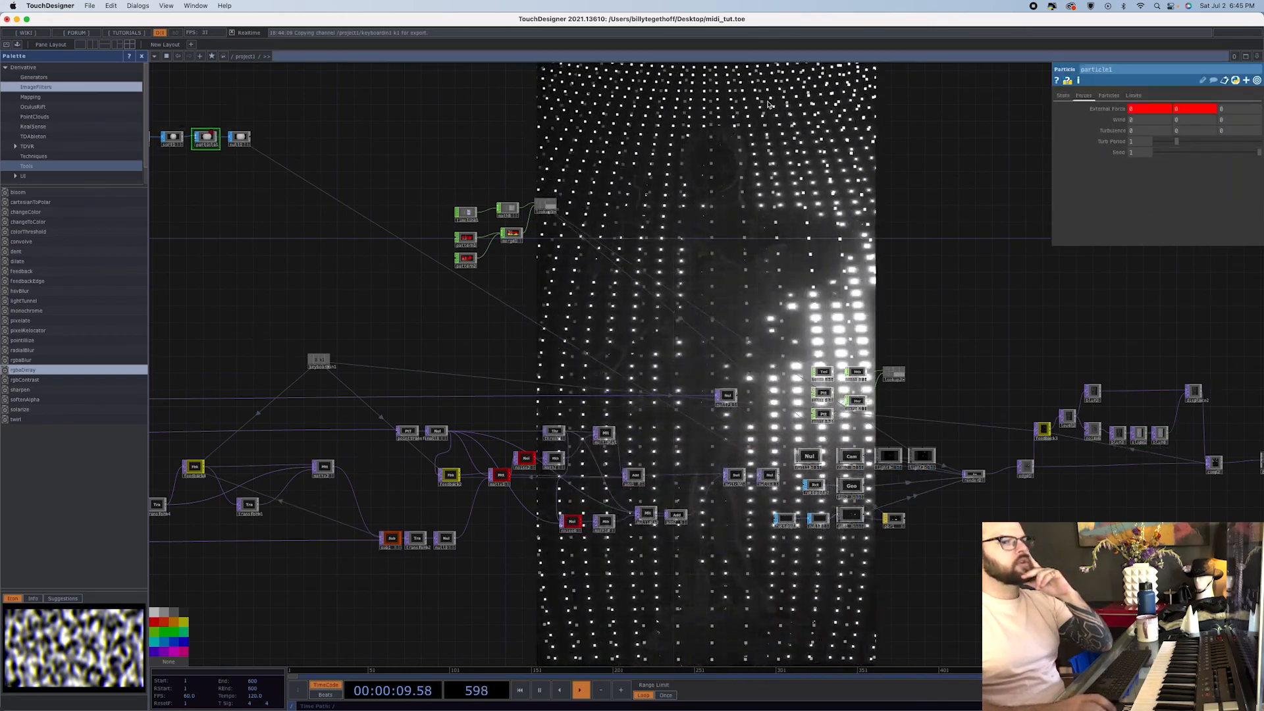
{"action": "left_click", "coordinate": [1107, 110]}
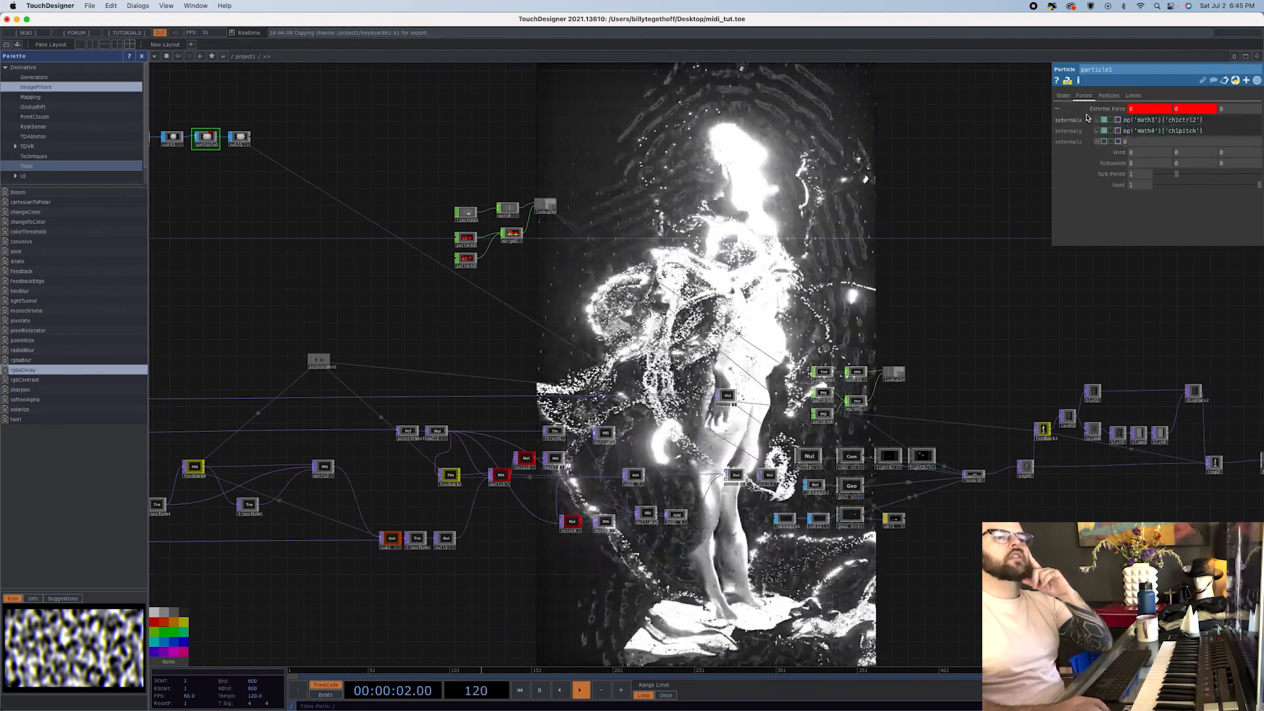
{"action": "left_click", "coordinate": [1100, 131]}
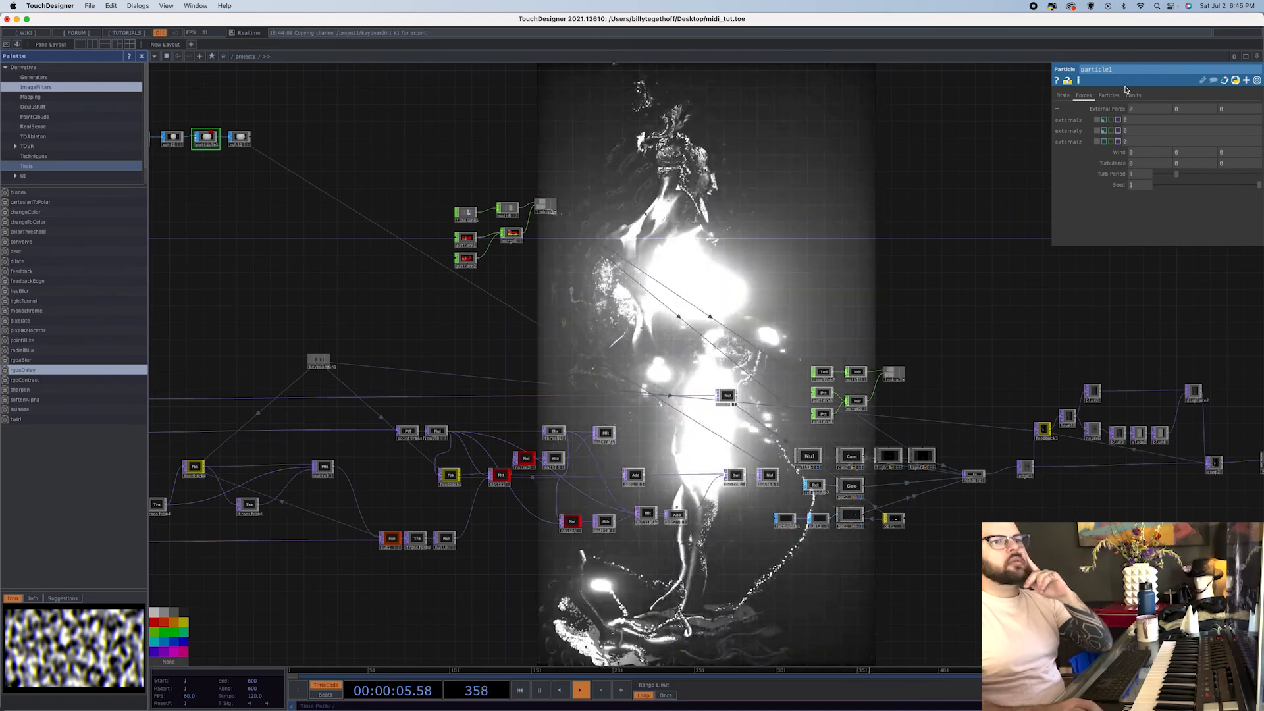
- Switch the Birth parameter of particle1 from its math2 expression to its constant value
{"action": "left_click", "coordinate": [1106, 98]}
{"action": "left_click", "coordinate": [1119, 163]}
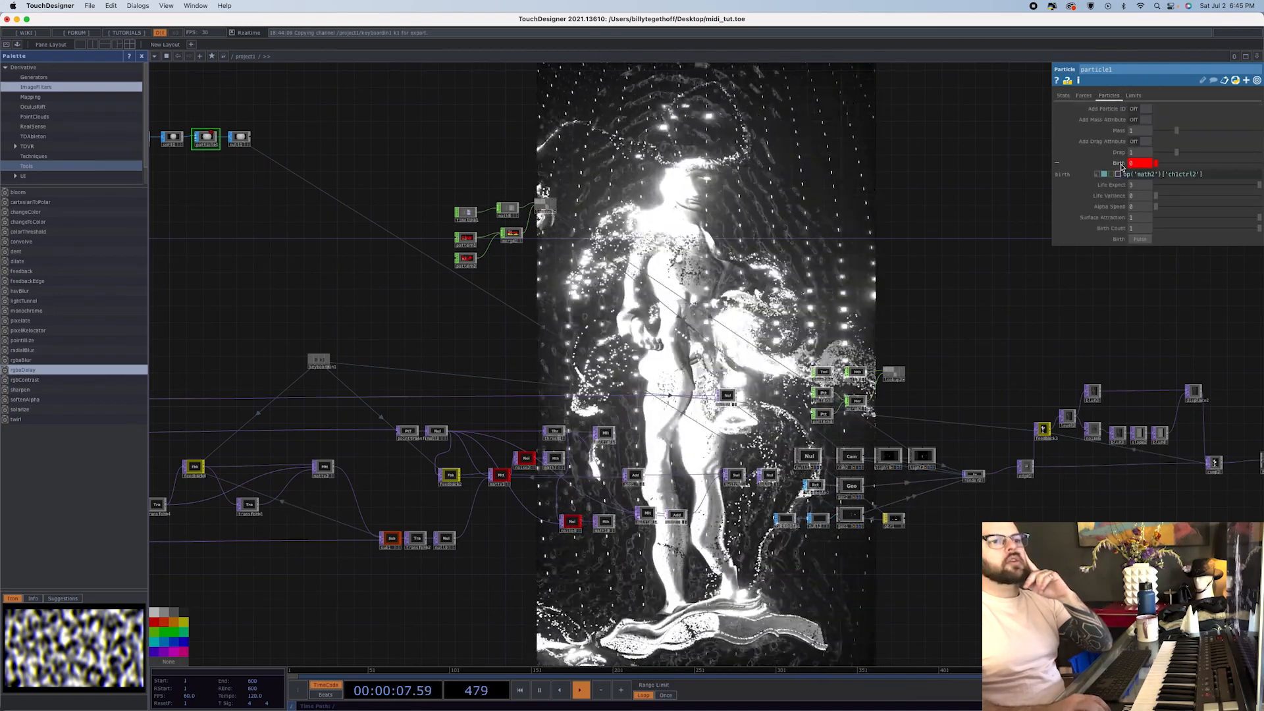
{"action": "left_click", "coordinate": [1098, 176]}
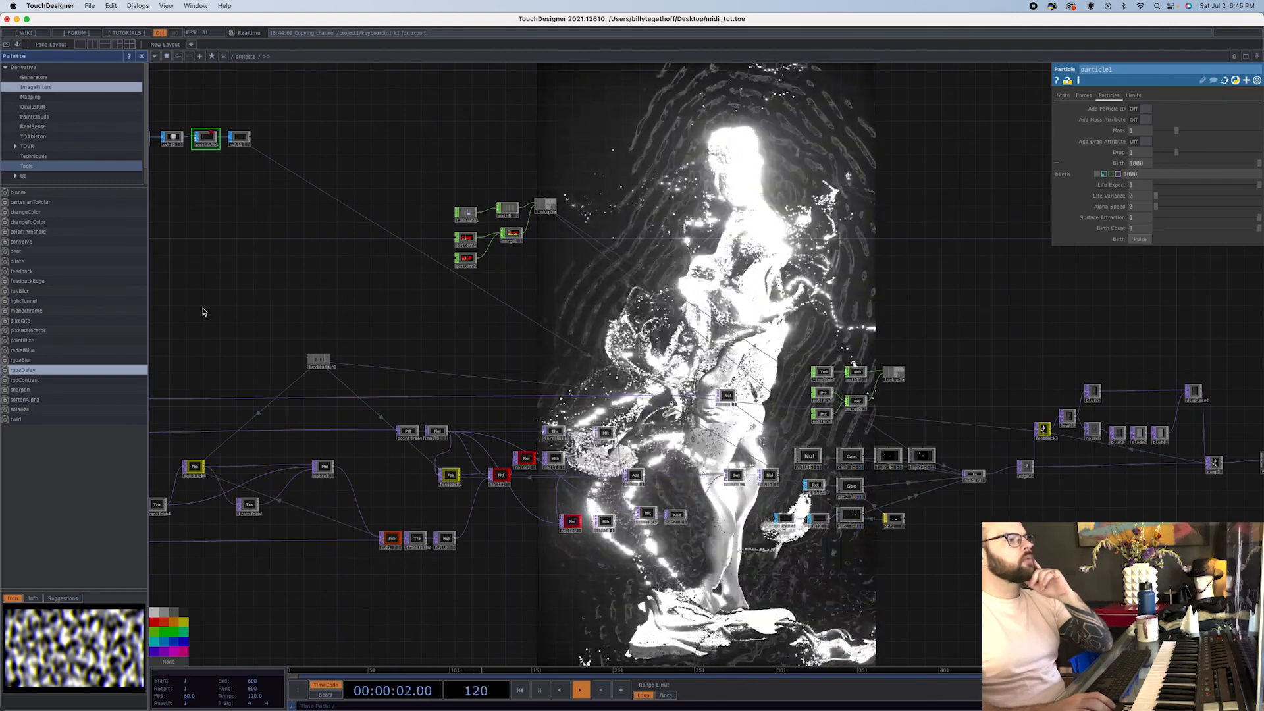
- Drive the Reset Pulse of particle1 from the k1 channel of keyboardin1 with a CHOP reference
{"action": "left_click", "coordinate": [1062, 95]}
{"action": "left_click", "coordinate": [1160, 239]}
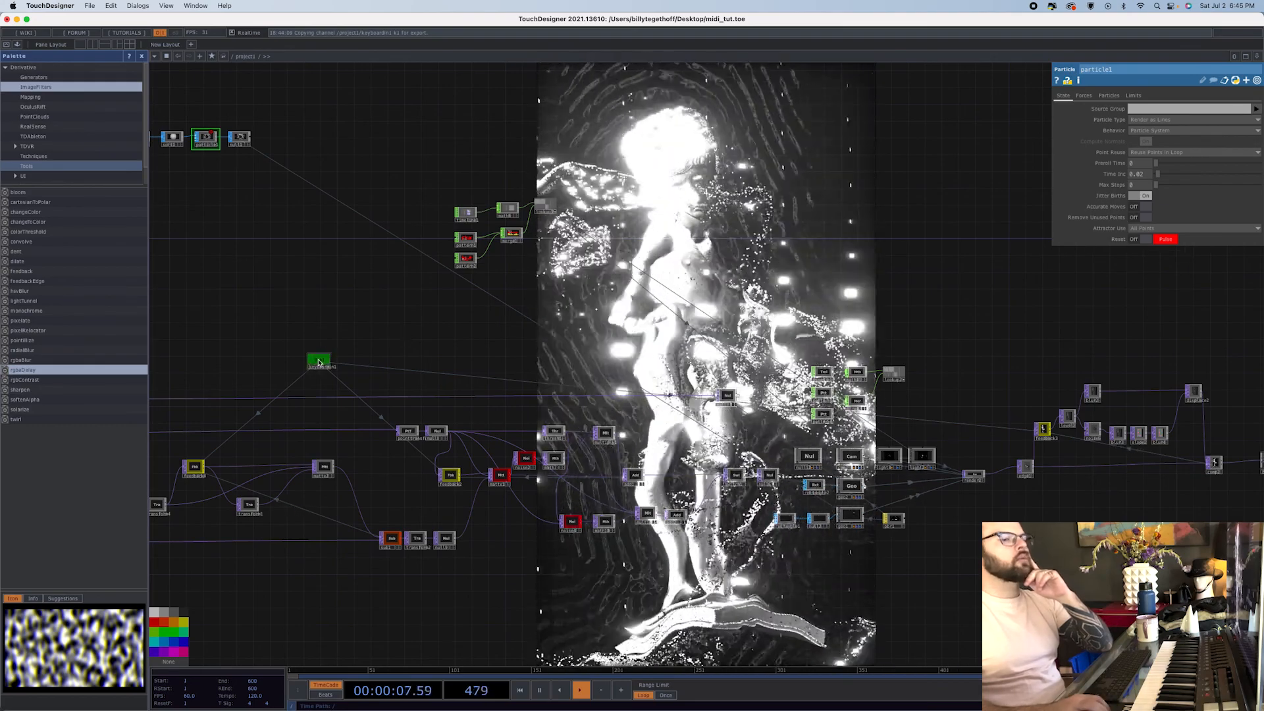
{"action": "left_click_drag", "start_coordinate": [319, 363], "coordinate": [1174, 235]}
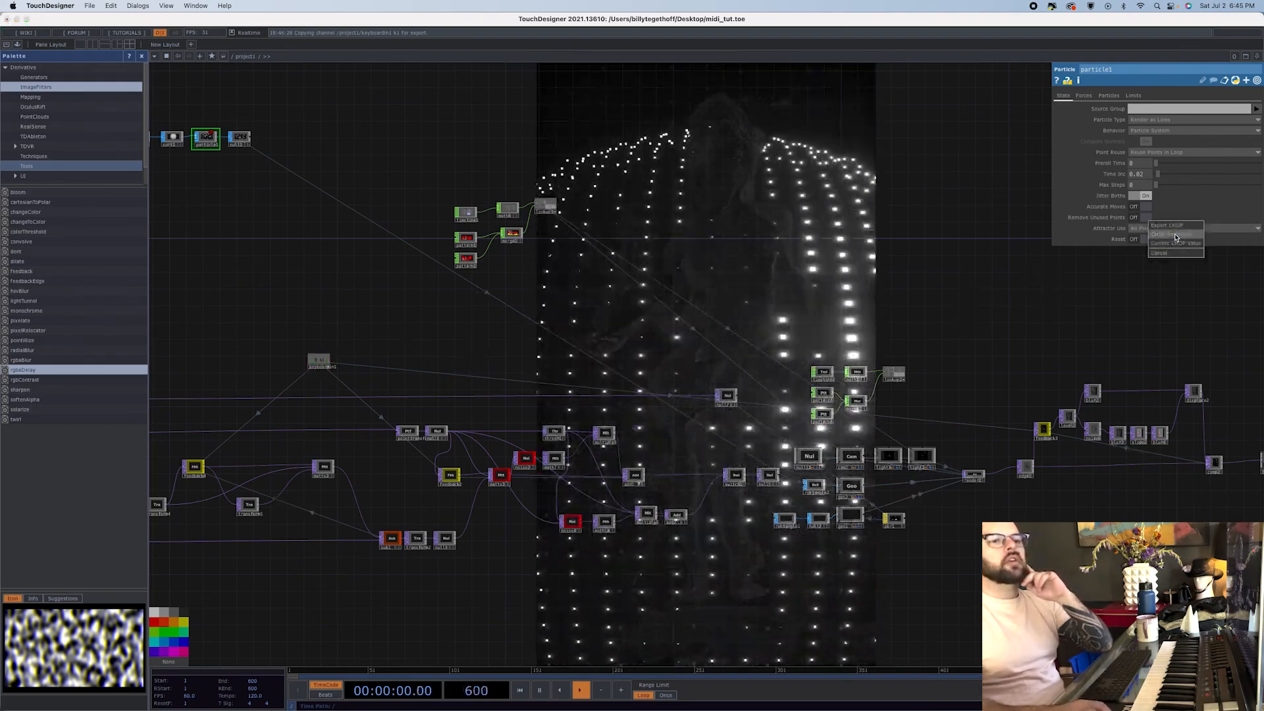
{"action": "left_click", "coordinate": [1175, 234]}
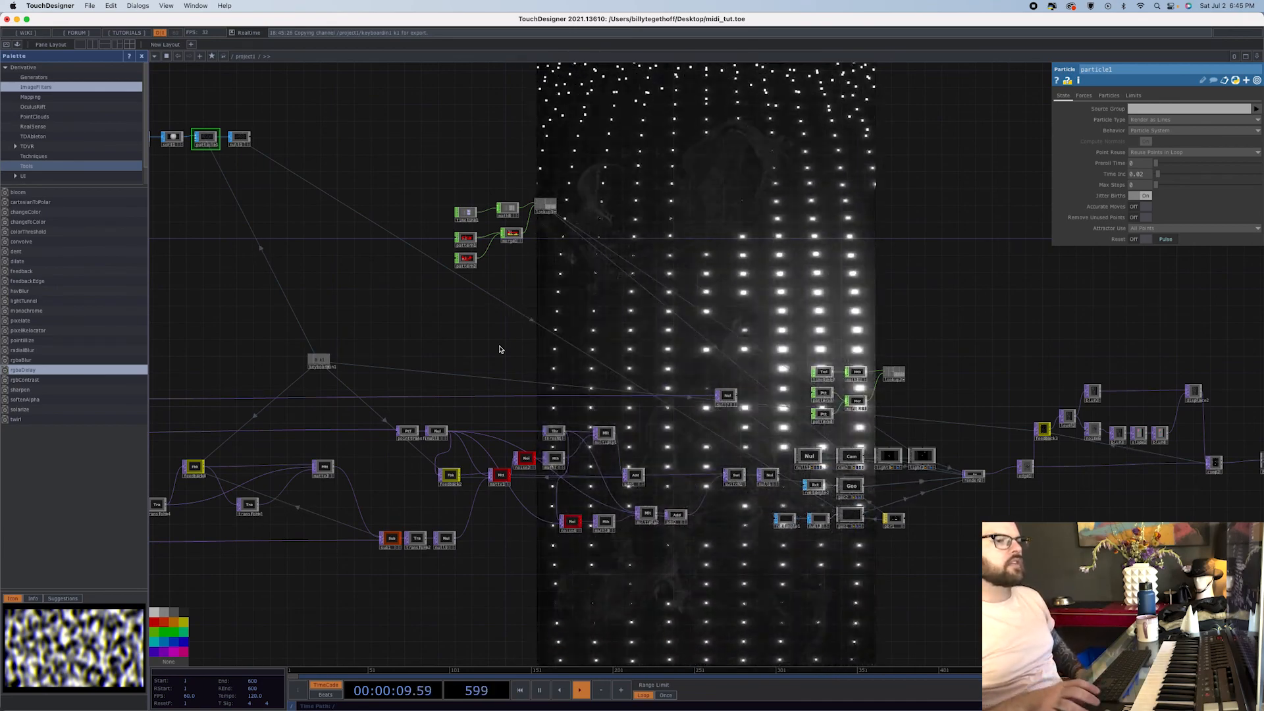
- Delete the unused File In geometry operator that feeds sopToTop
{"action": "scroll", "coordinate": [581, 320], "scroll_direction": "down", "scroll_amount": 4}
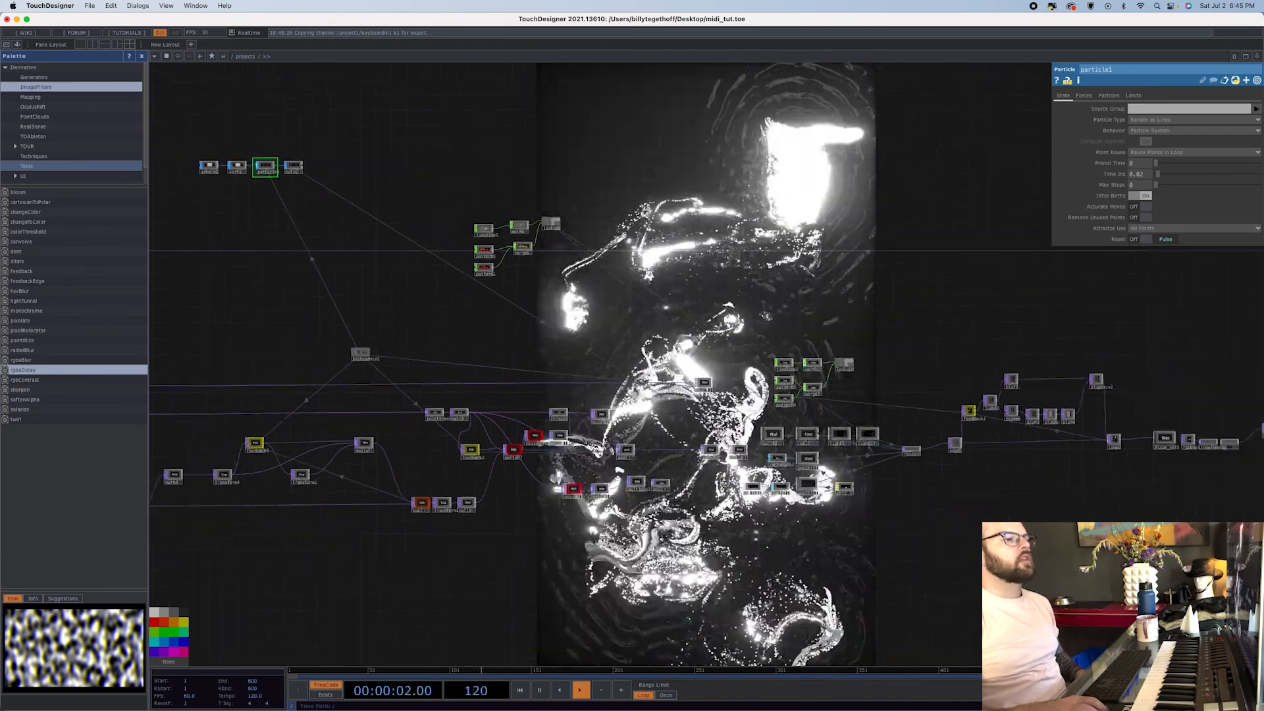
{"action": "left_click_drag", "start_coordinate": [479, 517], "coordinate": [802, 434]}
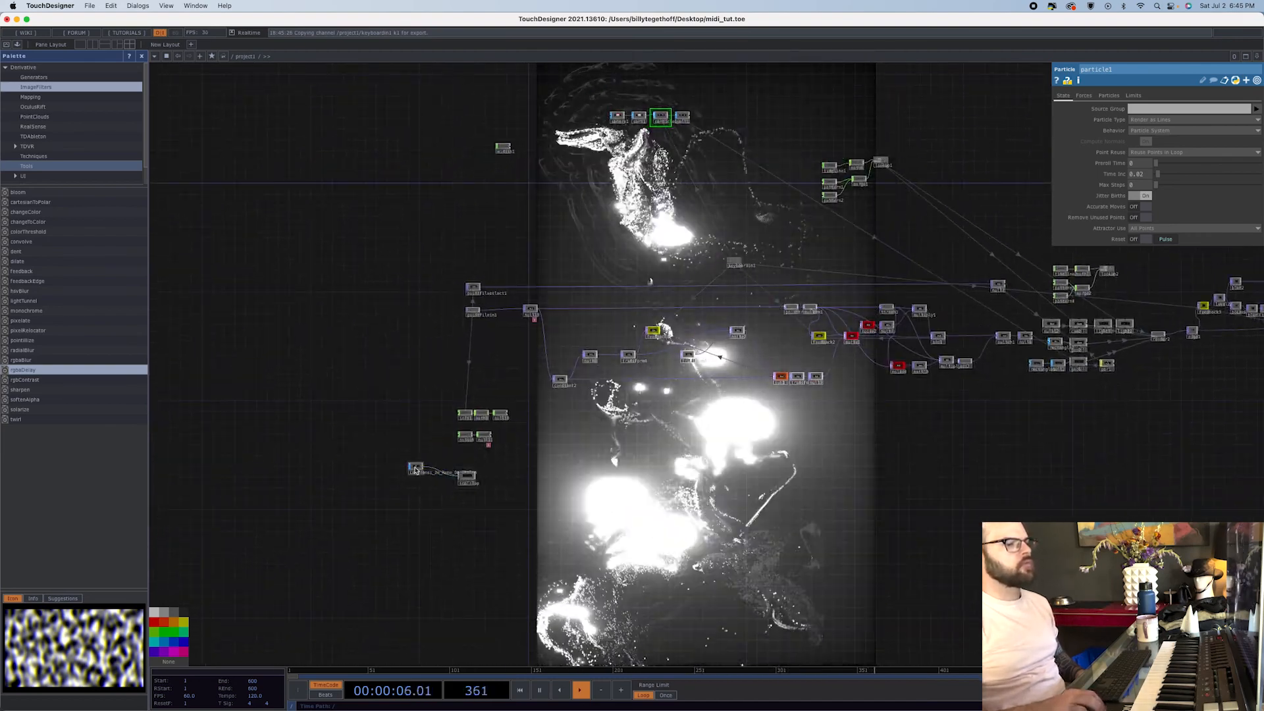
{"action": "scroll", "coordinate": [416, 468], "scroll_direction": "down", "scroll_amount": 1}
{"action": "left_click_drag", "start_coordinate": [416, 469], "coordinate": [429, 479]}
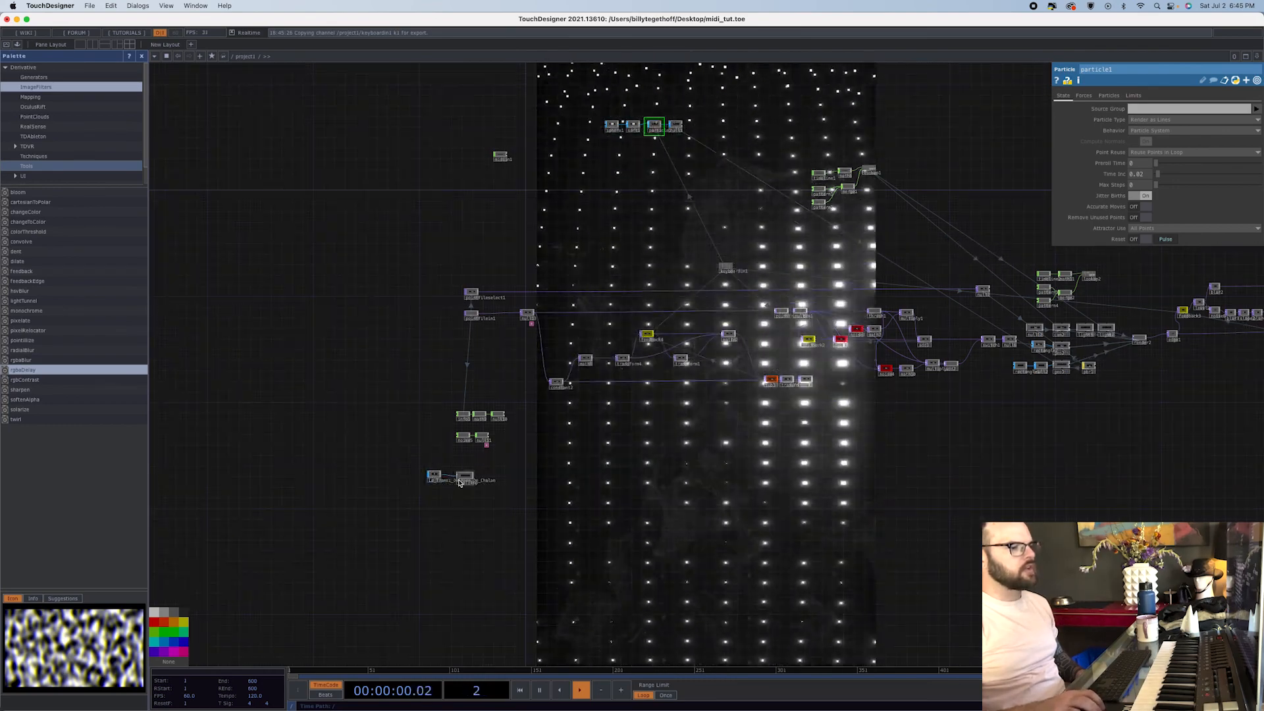
{"action": "left_click", "coordinate": [434, 476]}
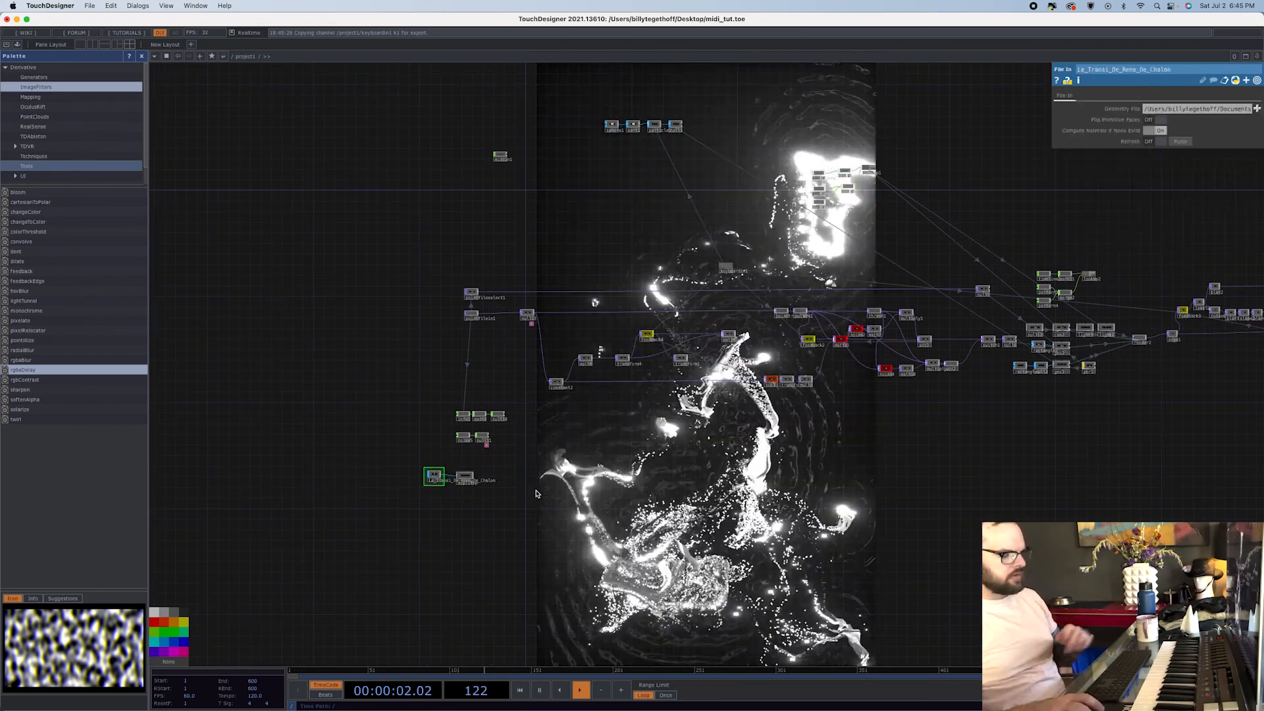
{"action": "key", "text": "Delete"}
- Examine sopToTop, pointfilein1 and the Info, Math and Null operators between them to judge which are still needed
{"action": "left_click", "coordinate": [464, 480]}
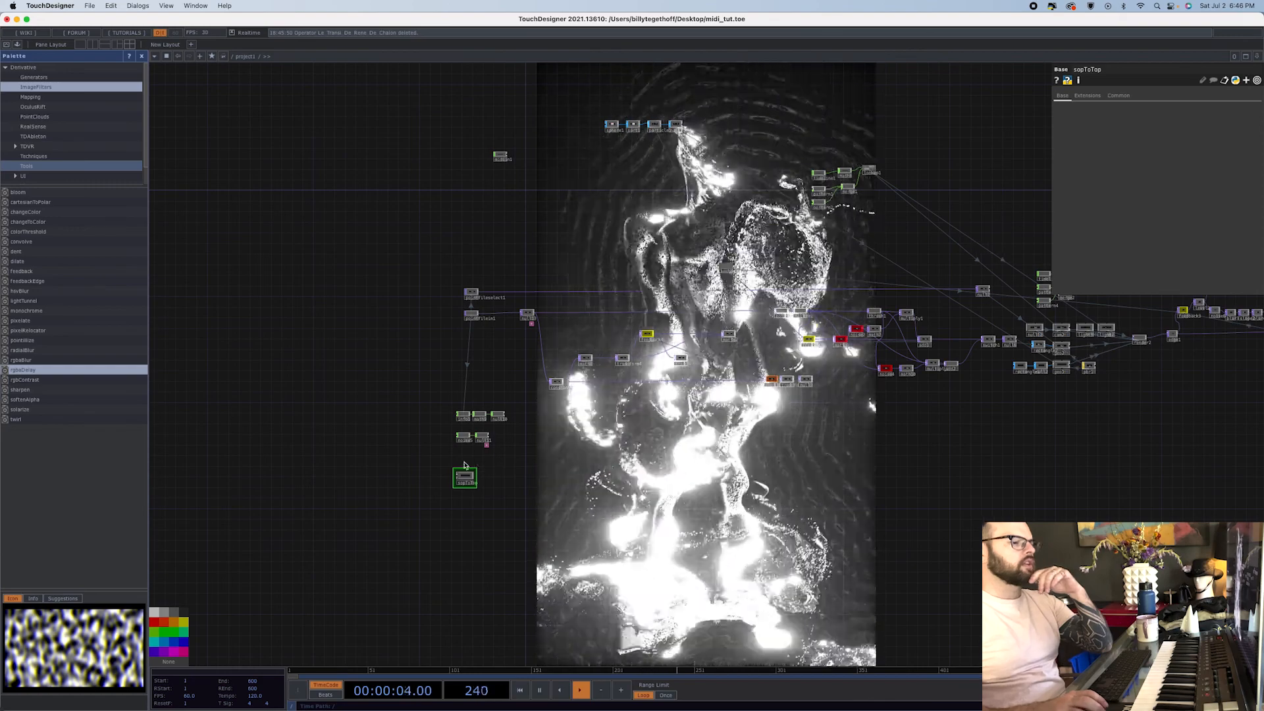
{"action": "scroll", "coordinate": [465, 460], "scroll_direction": "up", "scroll_amount": 5}
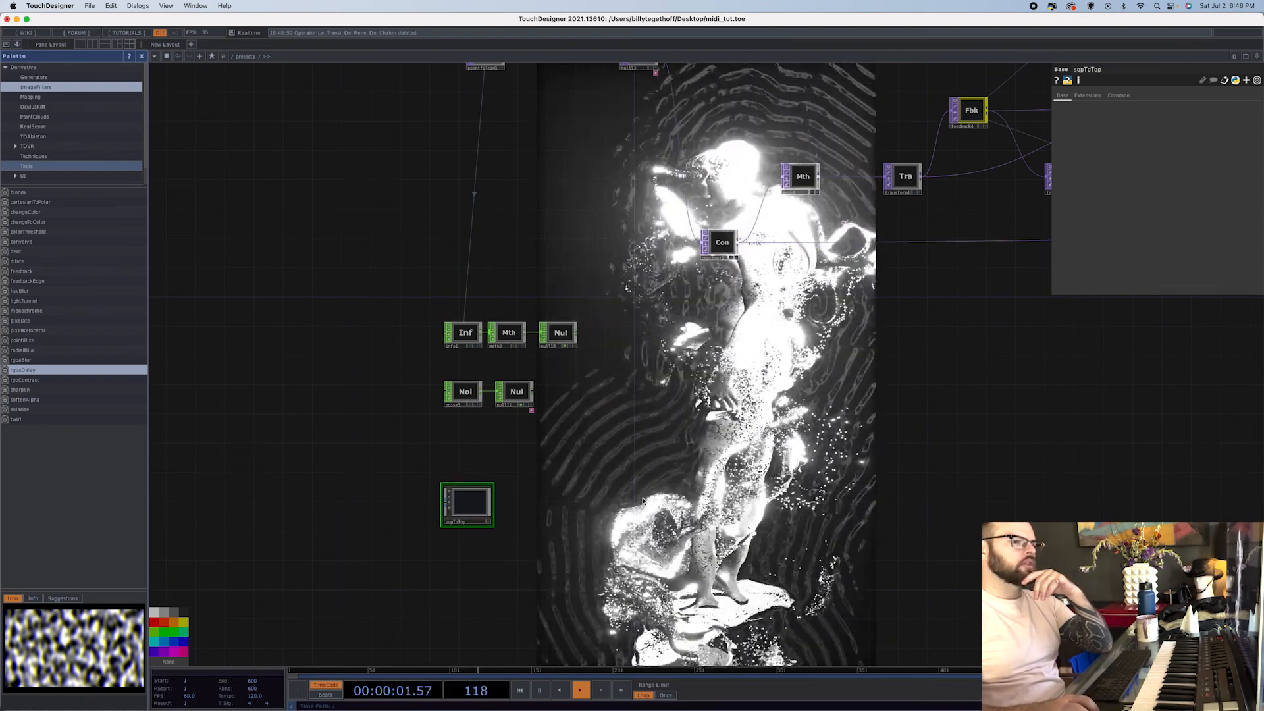
{"action": "scroll", "coordinate": [643, 498], "scroll_direction": "down", "scroll_amount": 1}
{"action": "scroll", "coordinate": [641, 499], "scroll_direction": "down", "scroll_amount": 3}
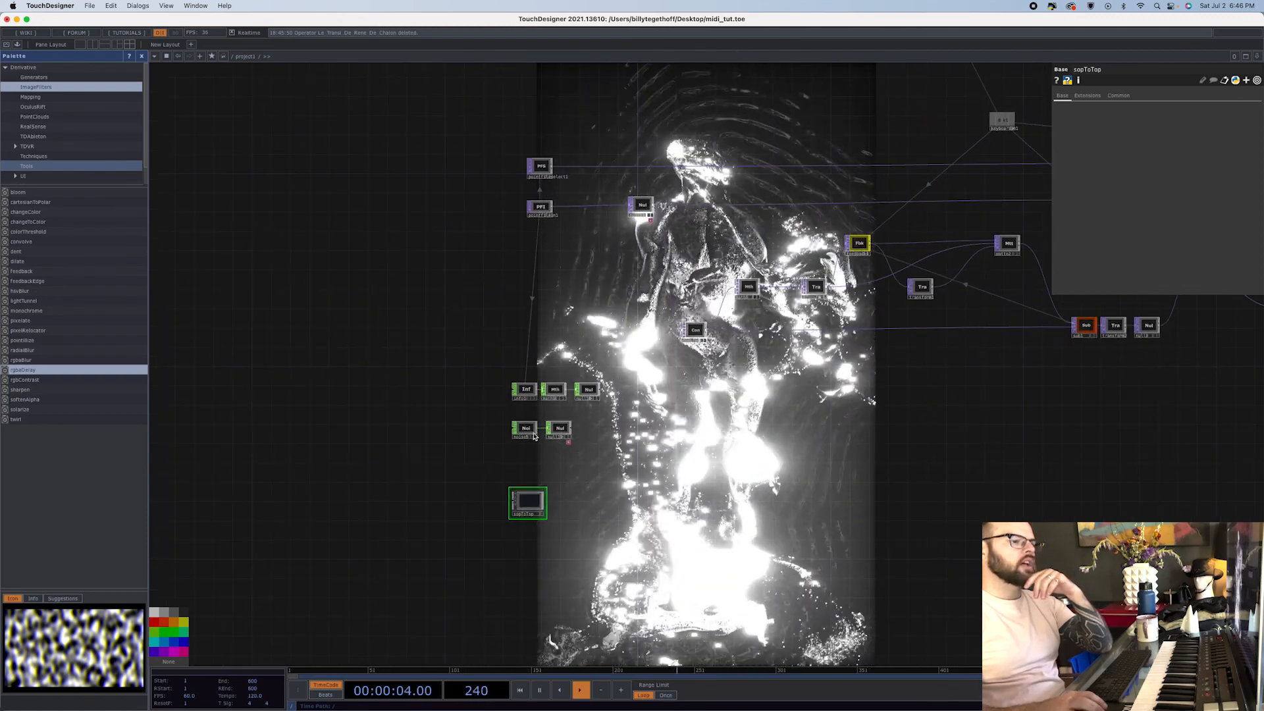
{"action": "left_click", "coordinate": [540, 207]}
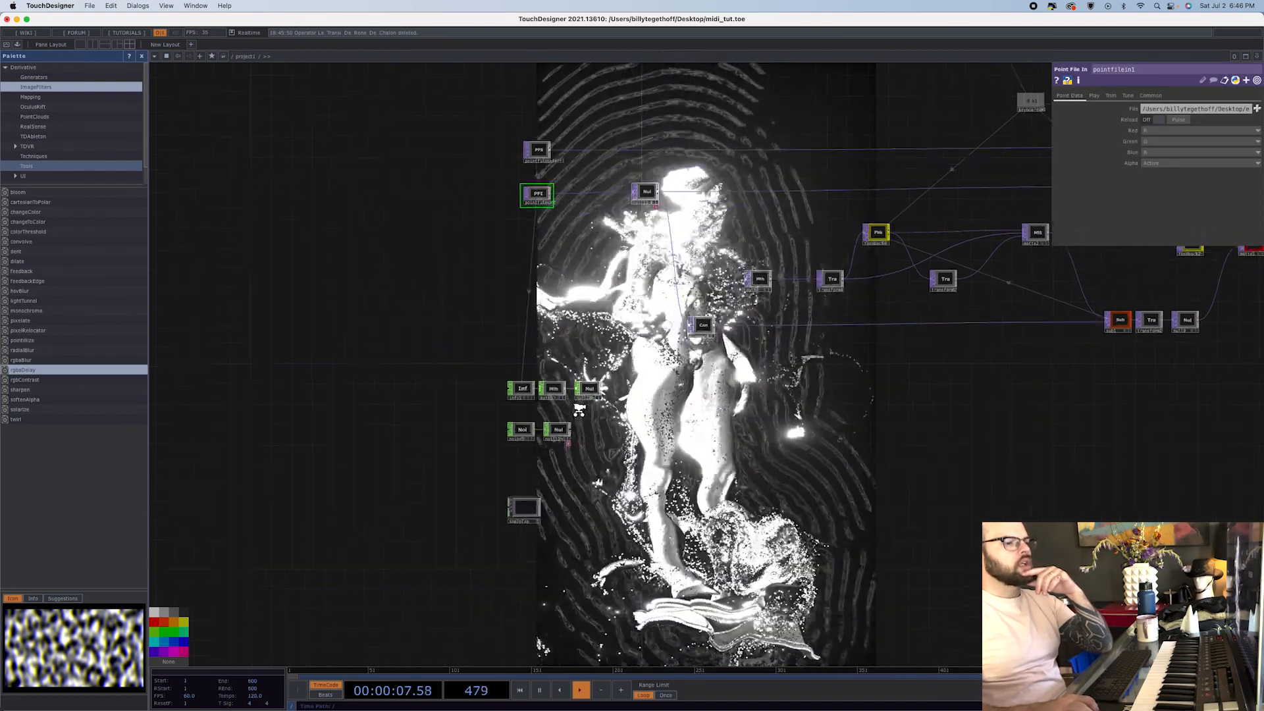
{"action": "scroll", "coordinate": [579, 409], "scroll_direction": "up", "scroll_amount": 3}
{"action": "left_click", "coordinate": [486, 388]}
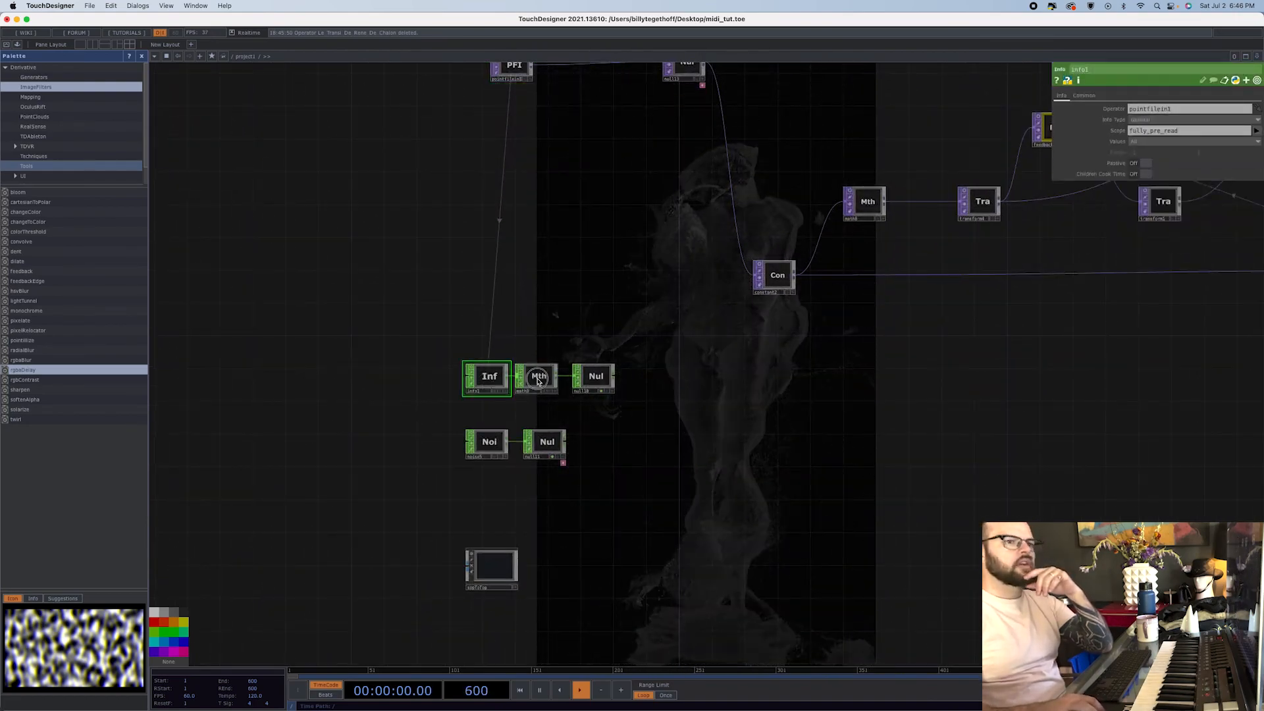
{"action": "left_click", "coordinate": [539, 382]}
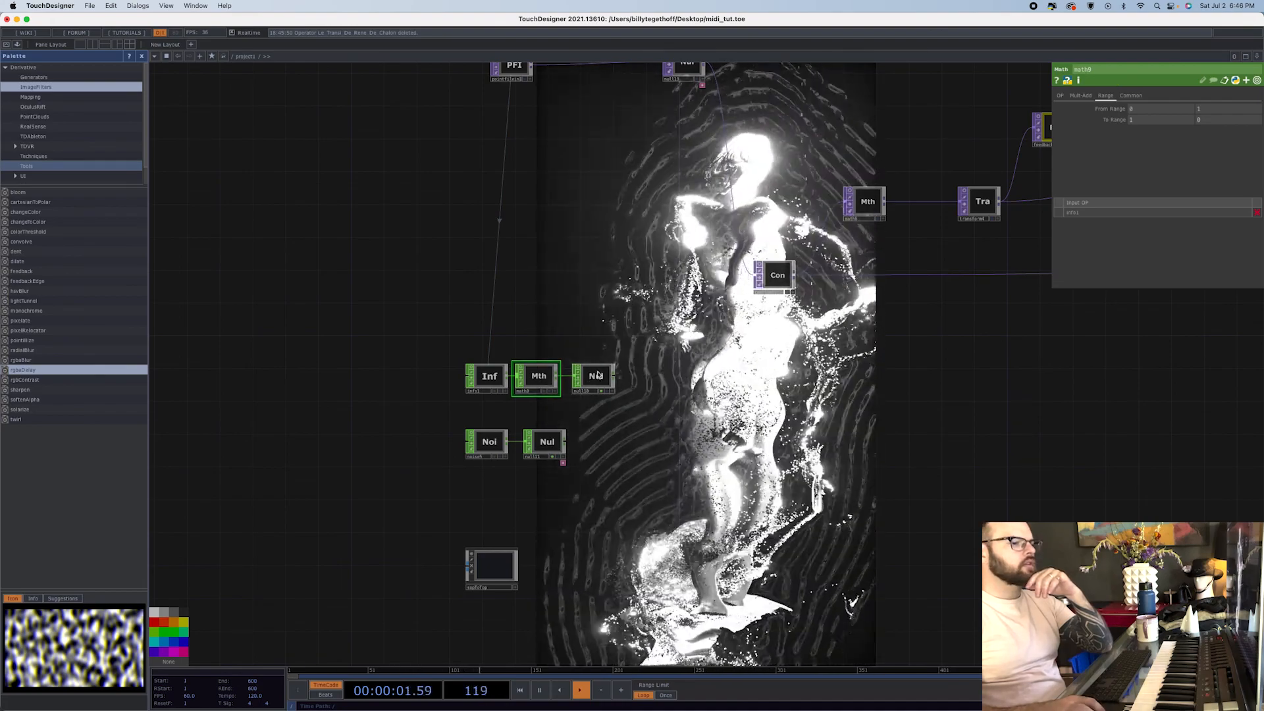
{"action": "left_click", "coordinate": [598, 376]}
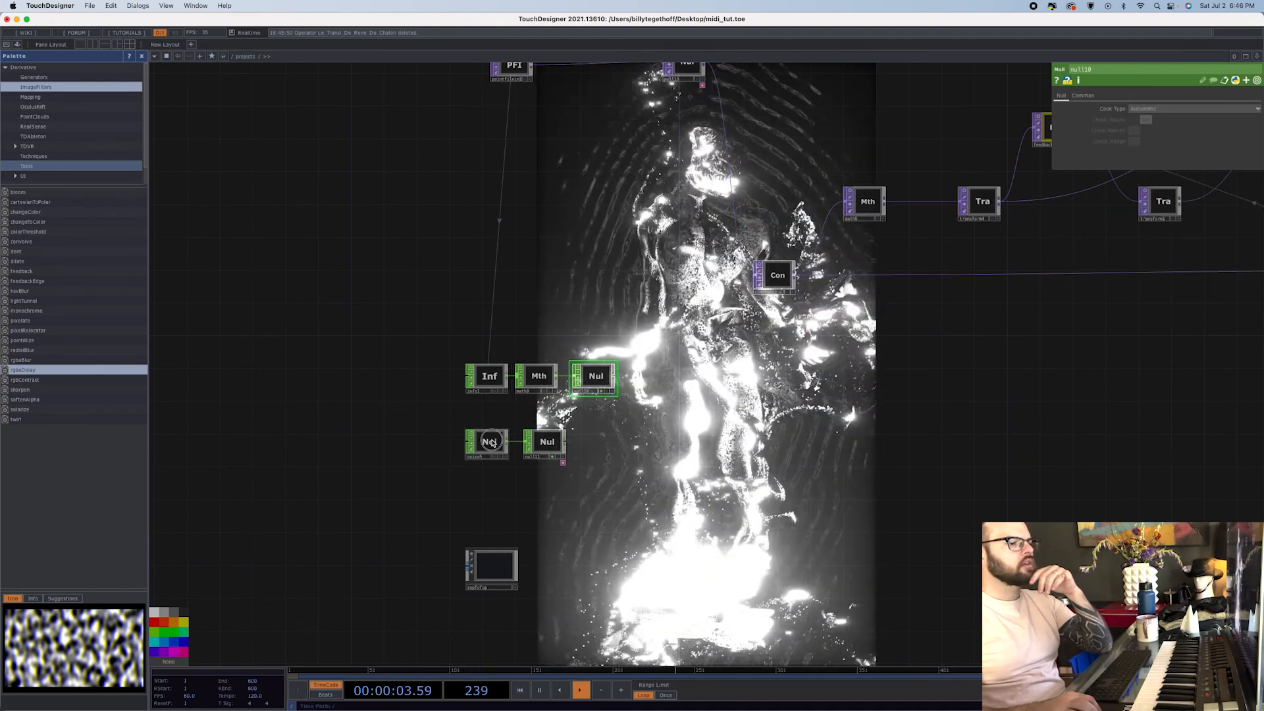
- Delete the unused Noise and Null CHOP pair, and the Info and Math operators of the chain above it together with its Null
{"action": "left_click", "coordinate": [559, 451]}
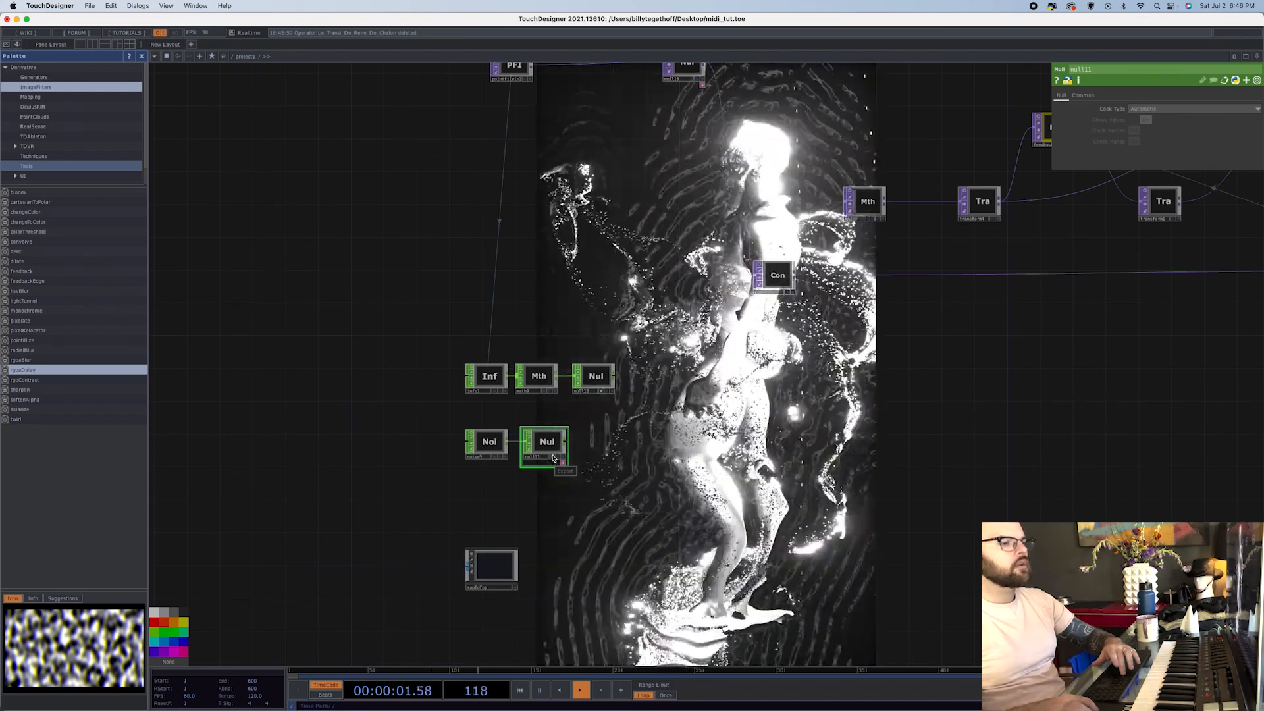
{"action": "key", "text": "Delete"}
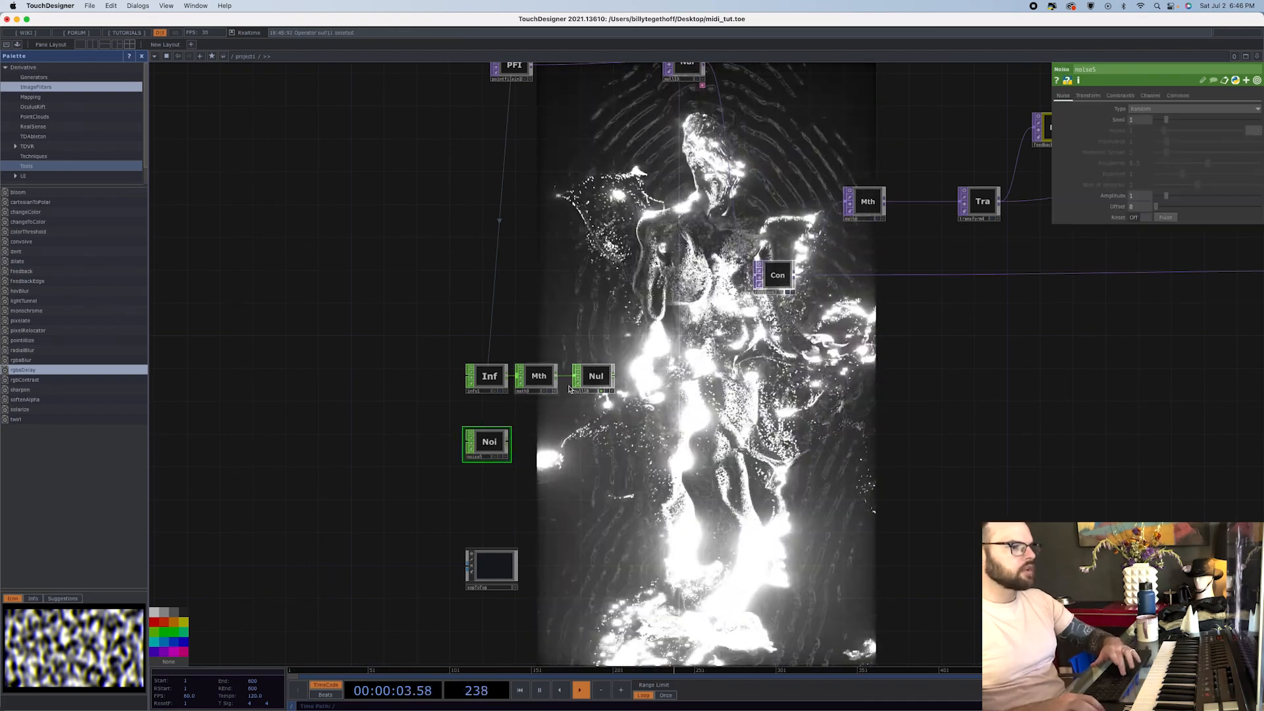
{"action": "key", "text": "Delete"}
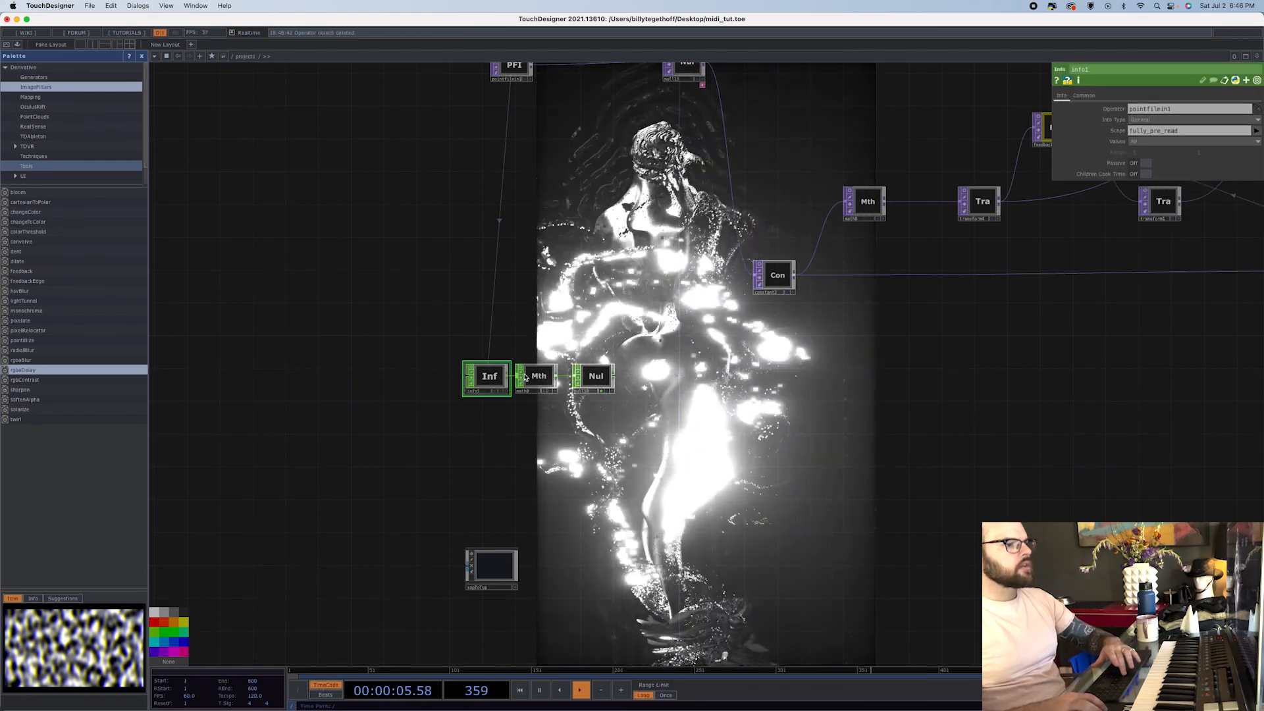
{"action": "key", "text": "Delete"}
{"action": "left_click", "coordinate": [539, 377]}
{"action": "key", "text": "Delete"}
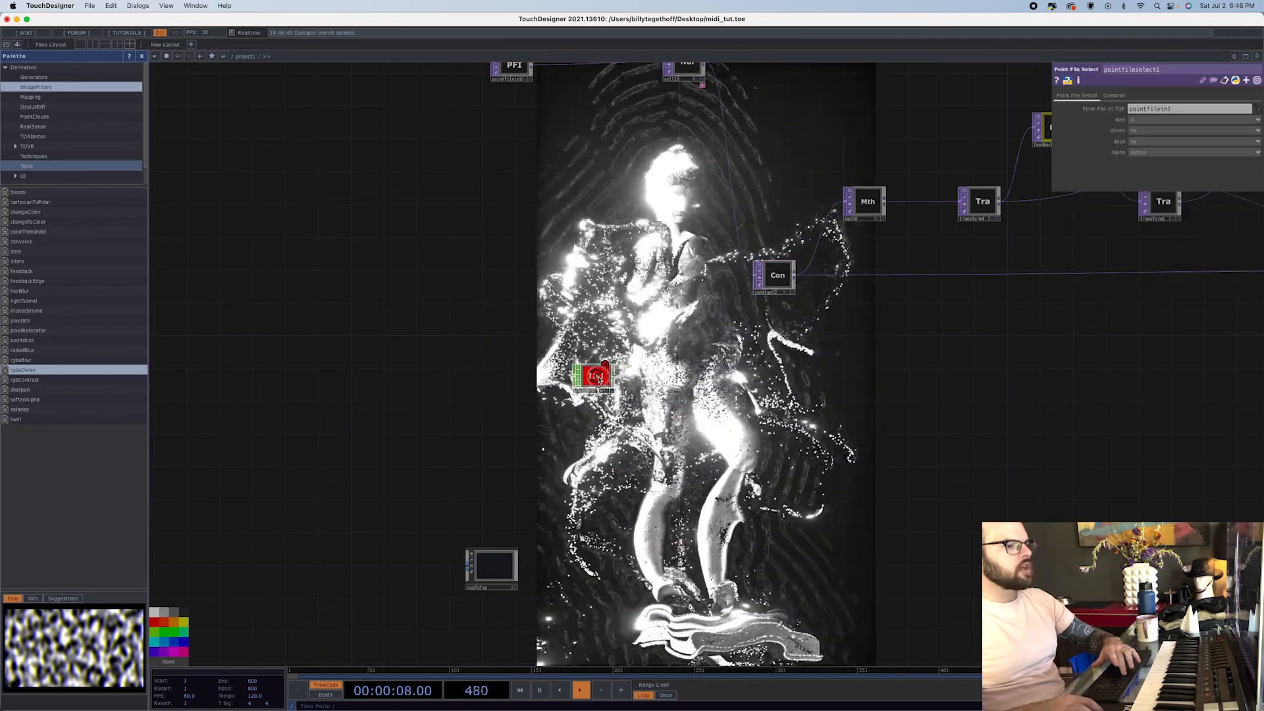
- Move sopToTop up level with the row of SOPs and place the lone CHOP directly beneath it
{"action": "scroll", "coordinate": [614, 439], "scroll_direction": "down", "scroll_amount": 10}
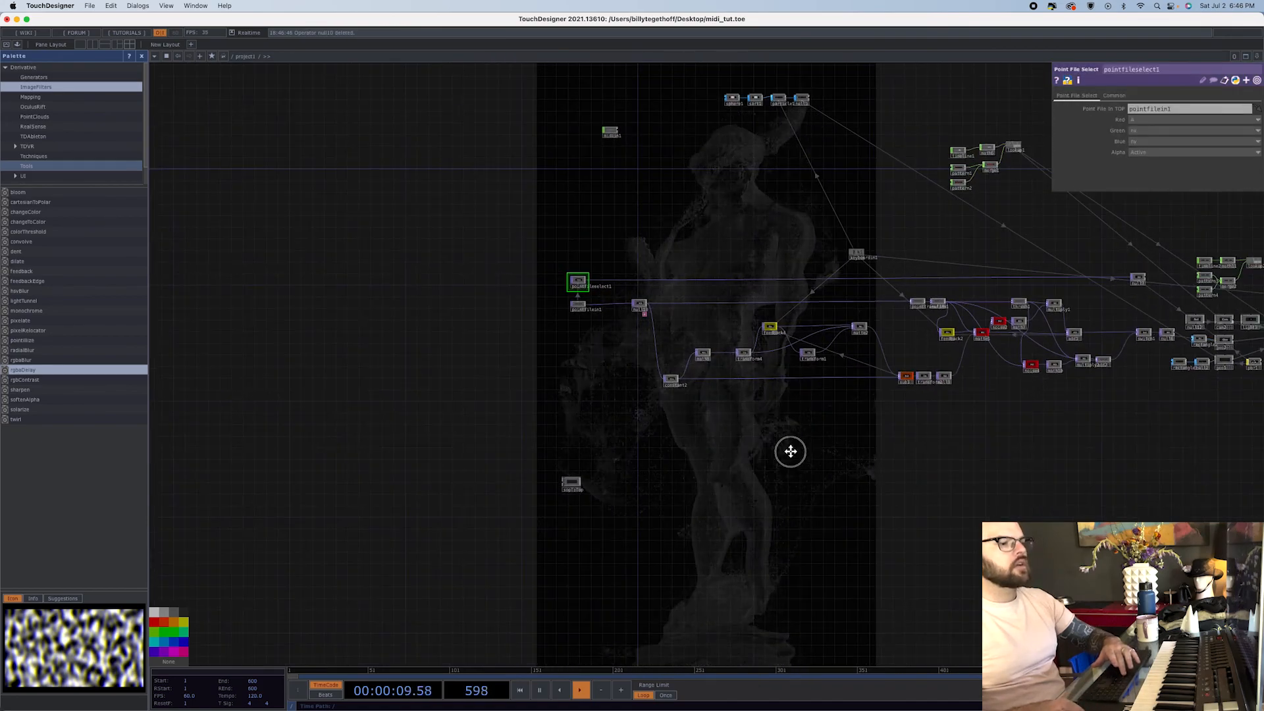
{"action": "left_click_drag", "start_coordinate": [790, 452], "coordinate": [712, 466]}
{"action": "left_click_drag", "start_coordinate": [484, 497], "coordinate": [535, 110]}
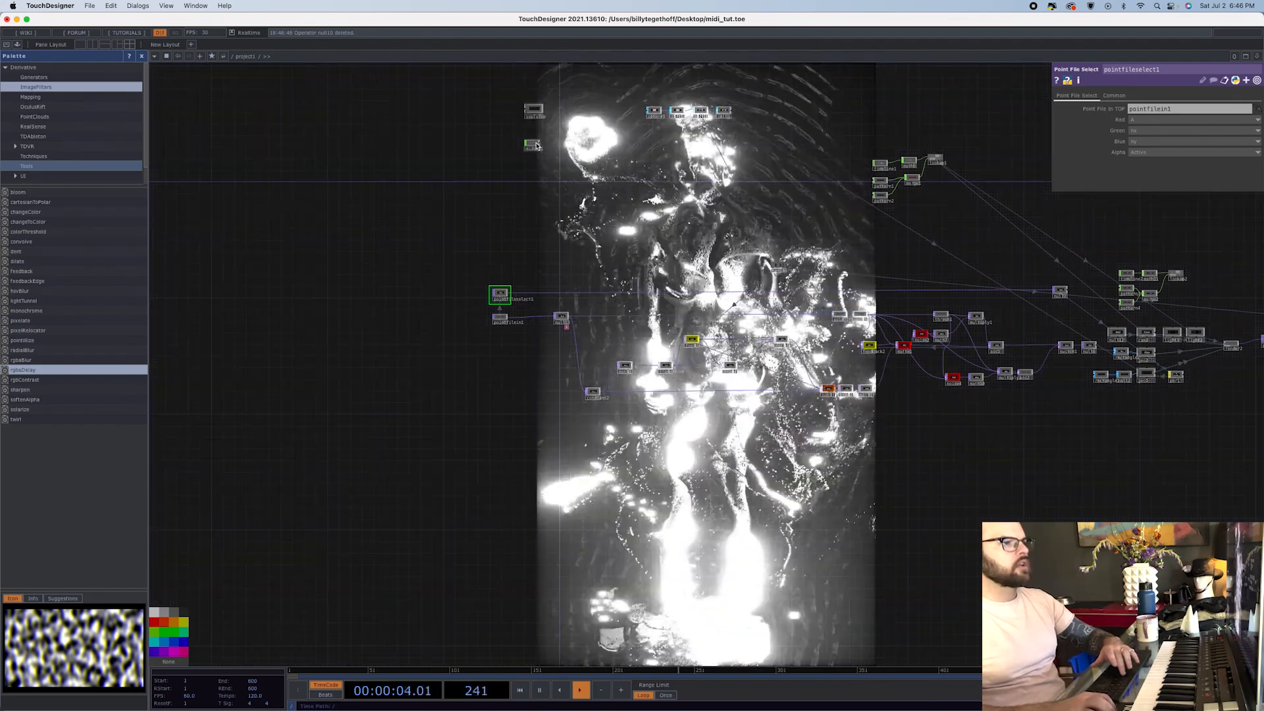
{"action": "left_click_drag", "start_coordinate": [538, 130], "coordinate": [539, 131]}
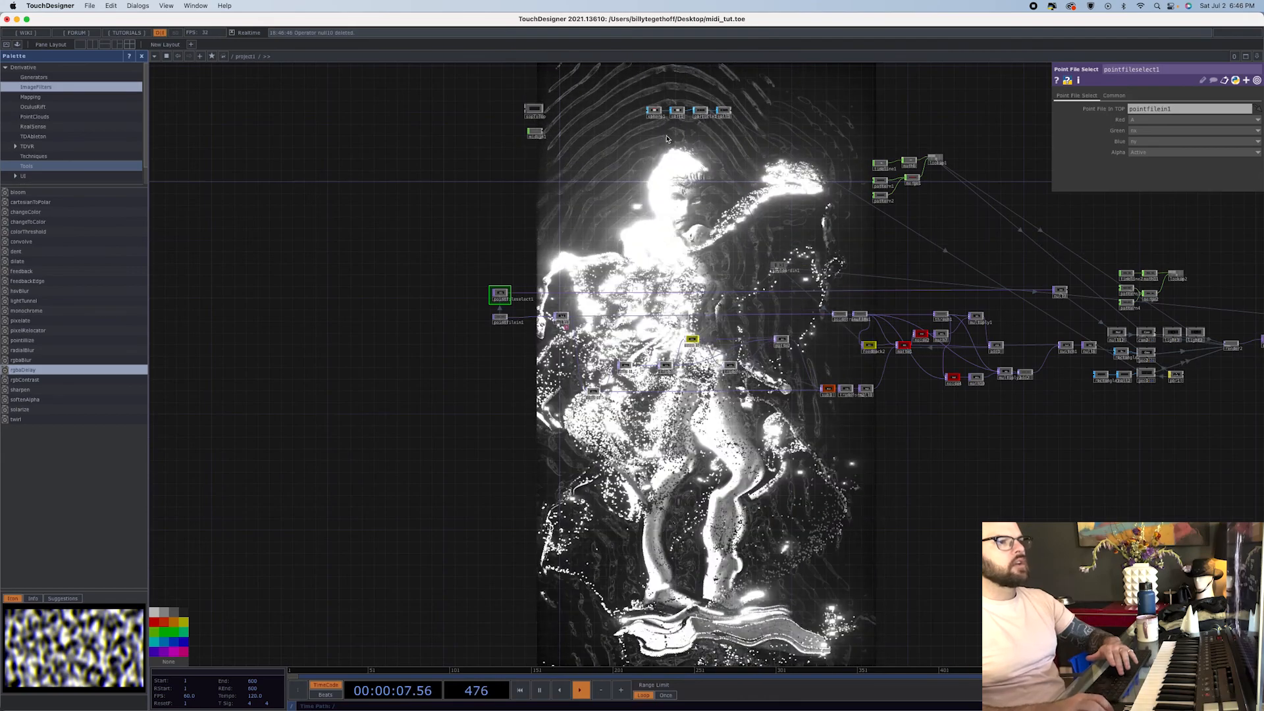
- Delete the unused CHOP group above the camera and lights: the Timeline, both Patterns, Math, Merge and Lookup operators
{"action": "left_click_drag", "start_coordinate": [637, 181], "coordinate": [524, 257]}
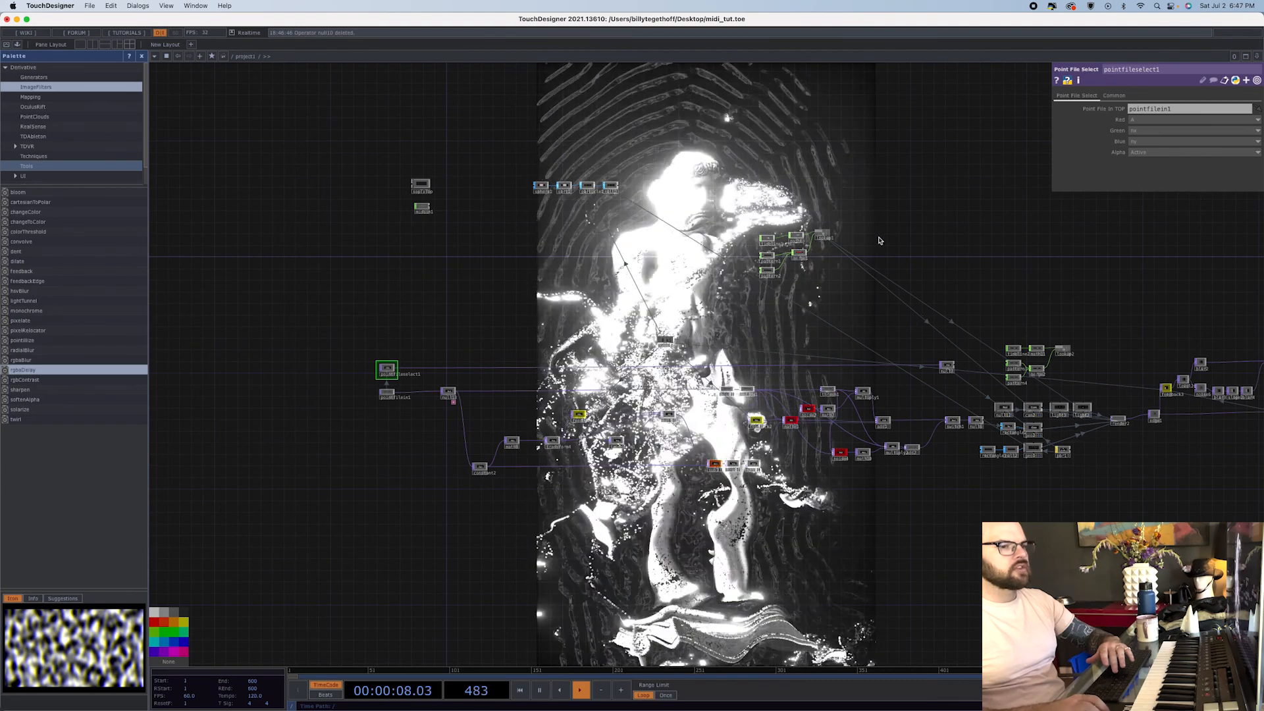
{"action": "scroll", "coordinate": [1092, 372], "scroll_direction": "up", "scroll_amount": 10}
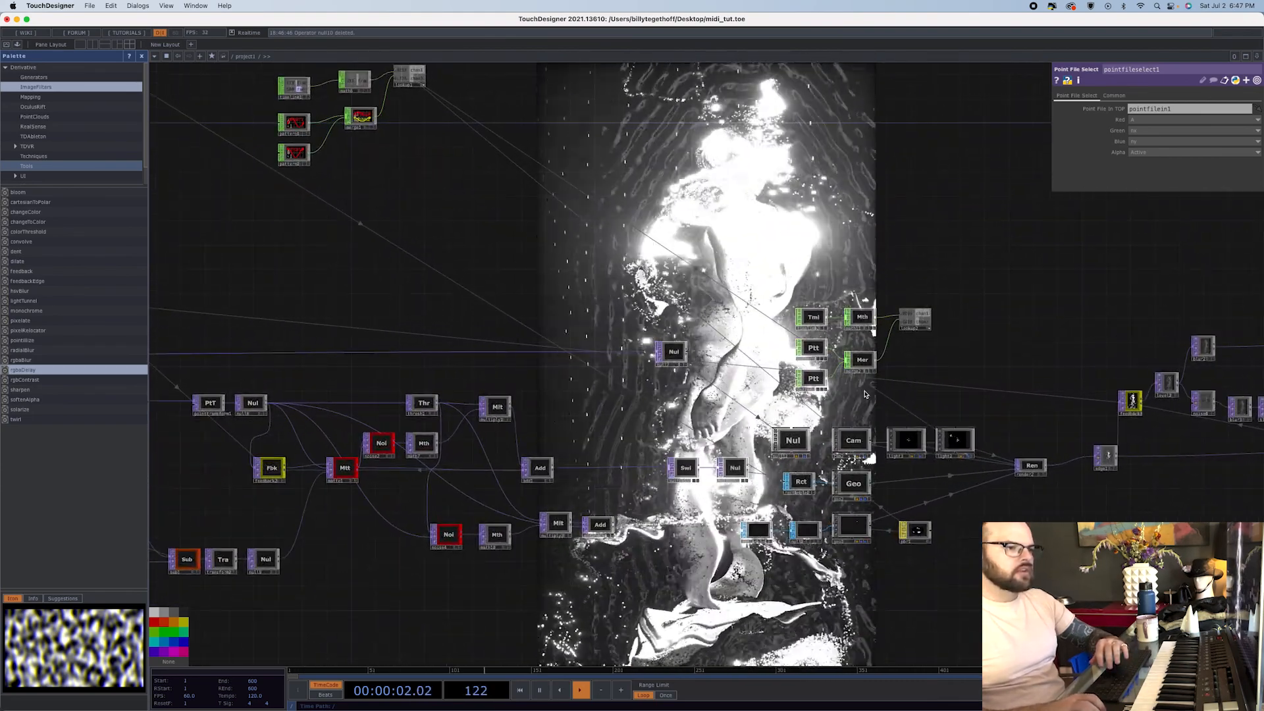
{"action": "left_click", "coordinate": [813, 379]}
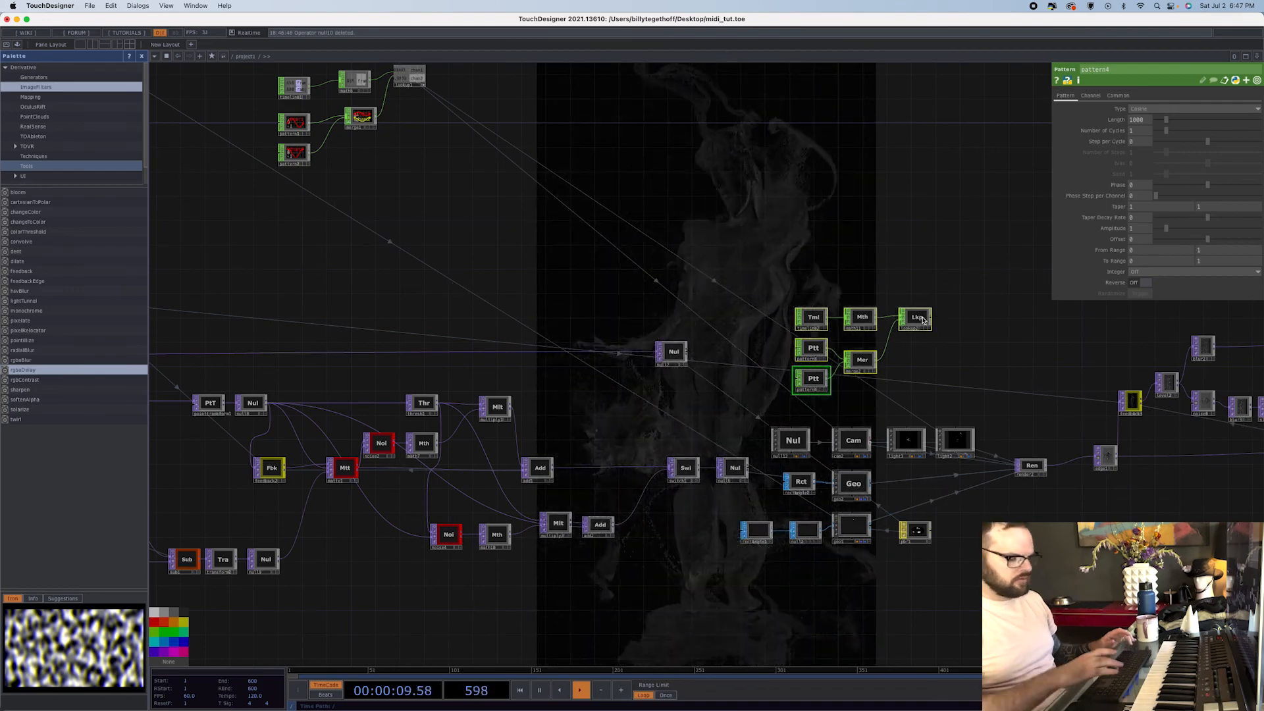
{"action": "key", "text": "Delete"}
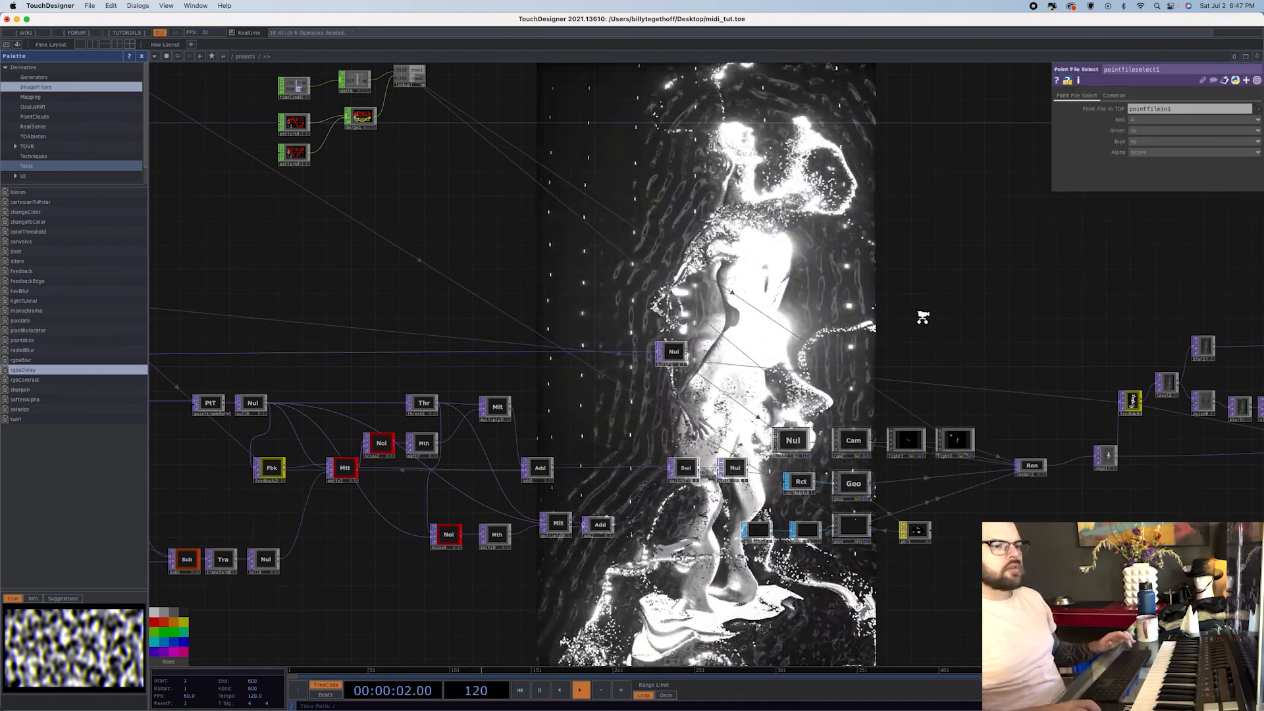
- Bring up the macOS screen capture controls with the whole operator network in view
{"action": "scroll", "coordinate": [922, 321], "scroll_direction": "down", "scroll_amount": 5}
{"action": "scroll", "coordinate": [923, 321], "scroll_direction": "down", "scroll_amount": 3}
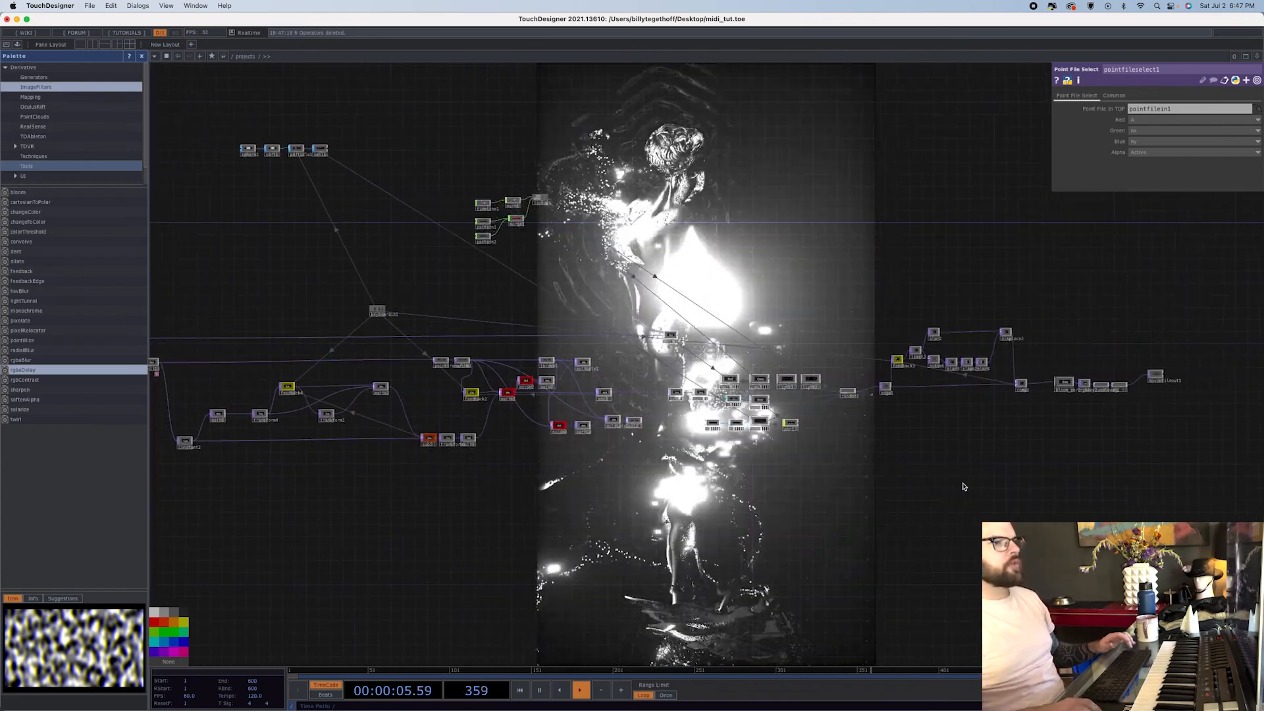
{"action": "scroll", "coordinate": [959, 486], "scroll_direction": "down", "scroll_amount": 4}
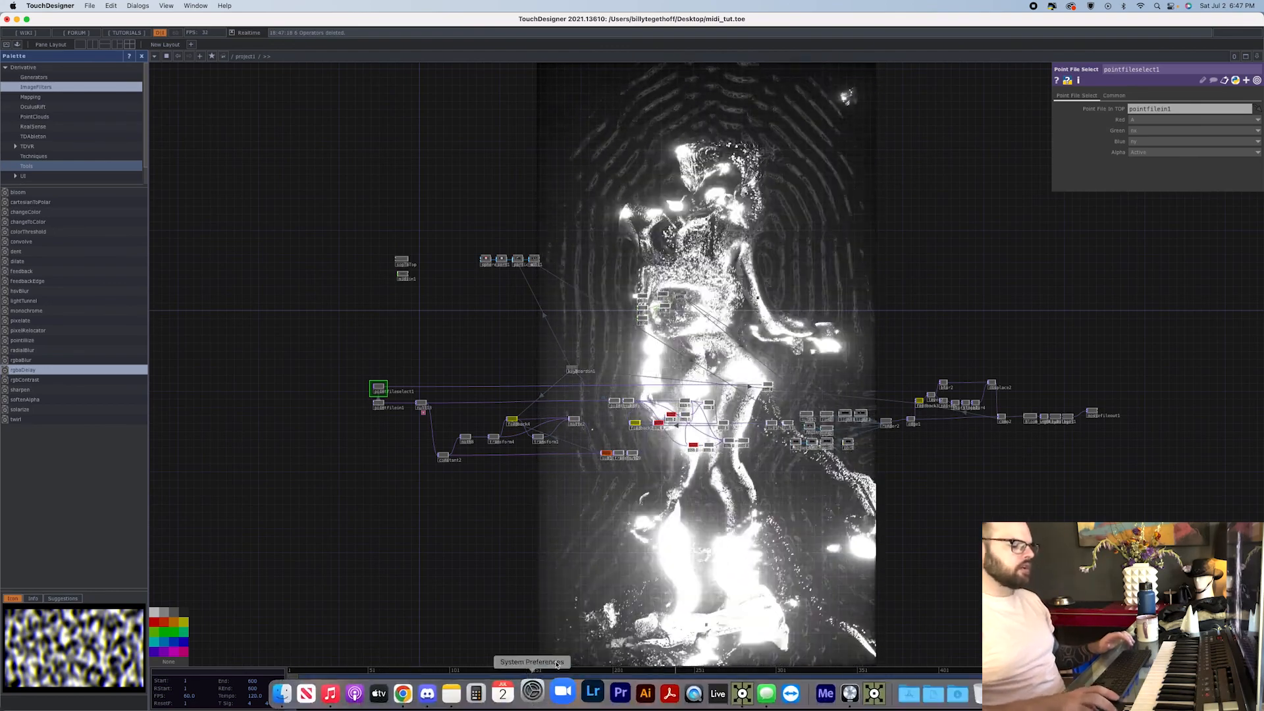
{"action": "key", "text": "super+shift+5"}
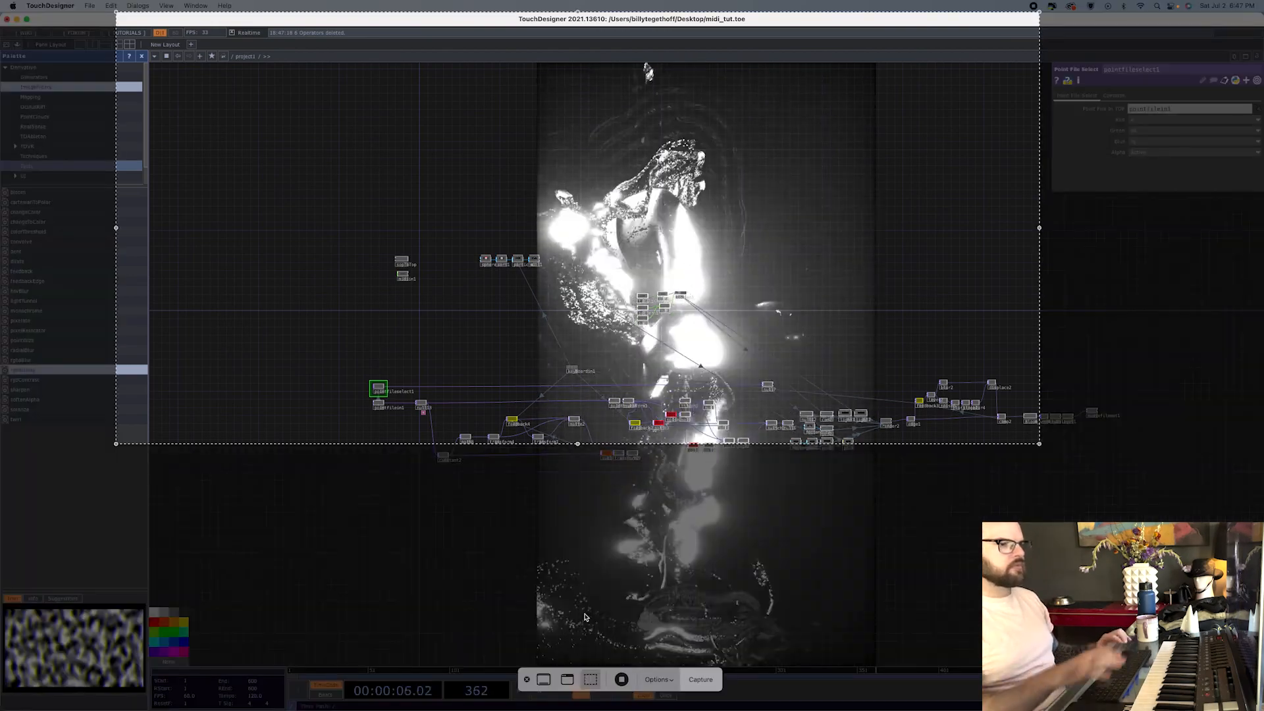